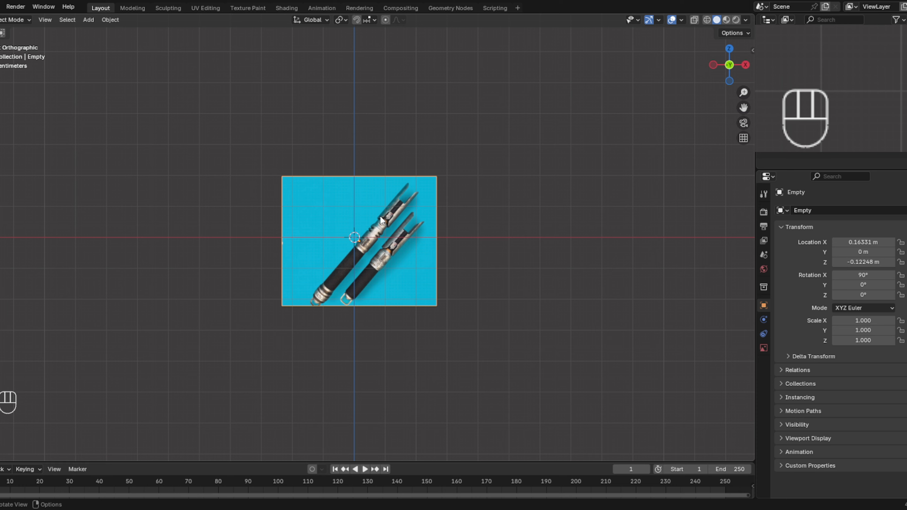
- Rotate the reference image to about -40.5° on Y so the hilts stand upright, and shift it along X to about -0.163 m
key("r")
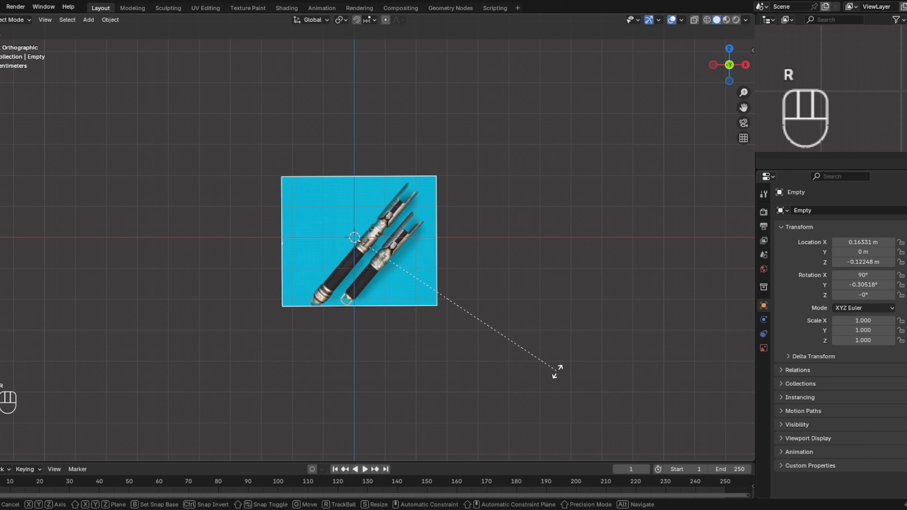
left_click(550, 218)
key("g")
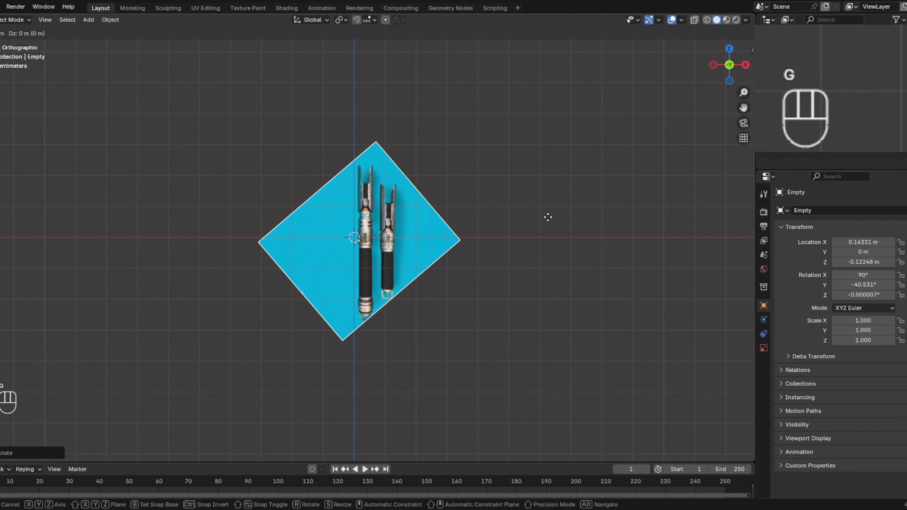
key("x")
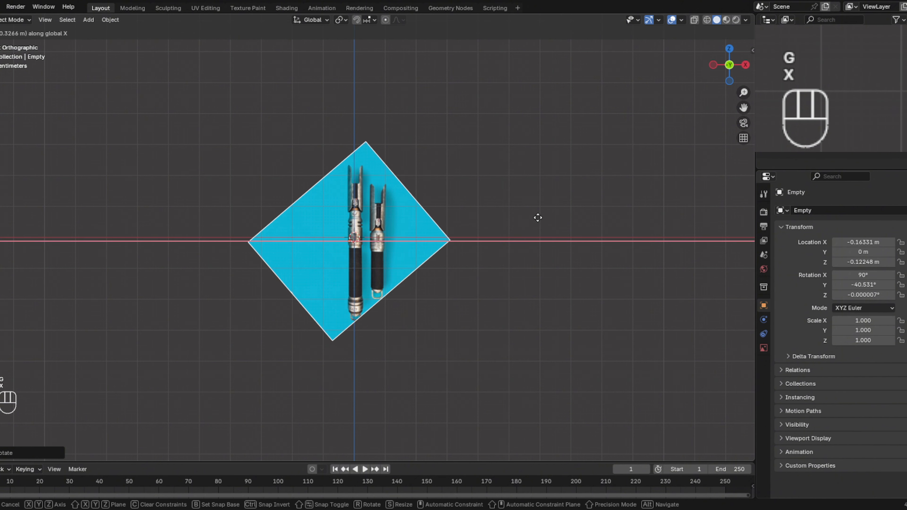
left_click(538, 217)
- Raise the reference image along Z to about 2.34 m and nudge it along X to about -0.147 m
key("g")
key("z")
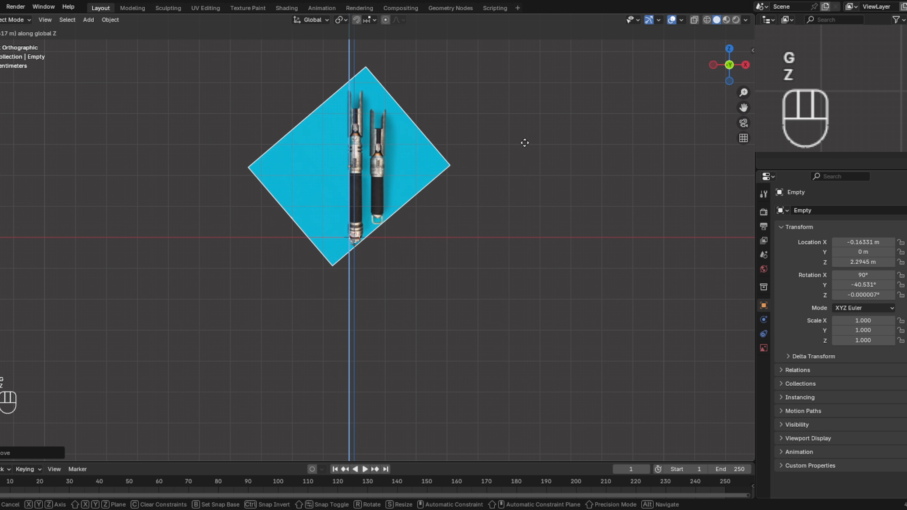
left_click(524, 142)
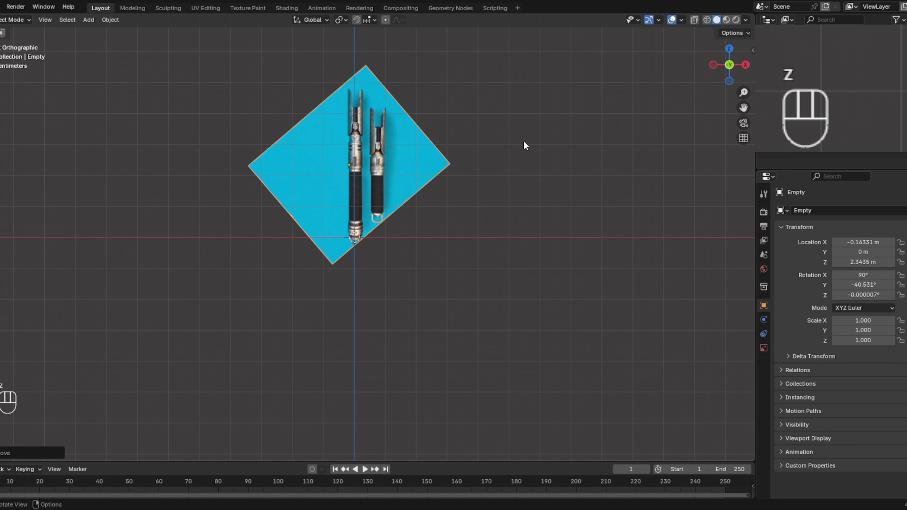
key("g")
key("x")
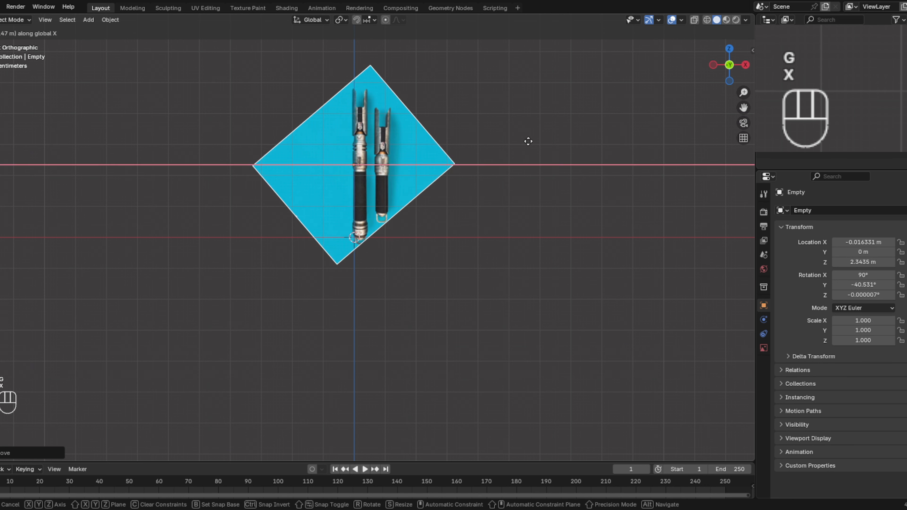
left_click(525, 141)
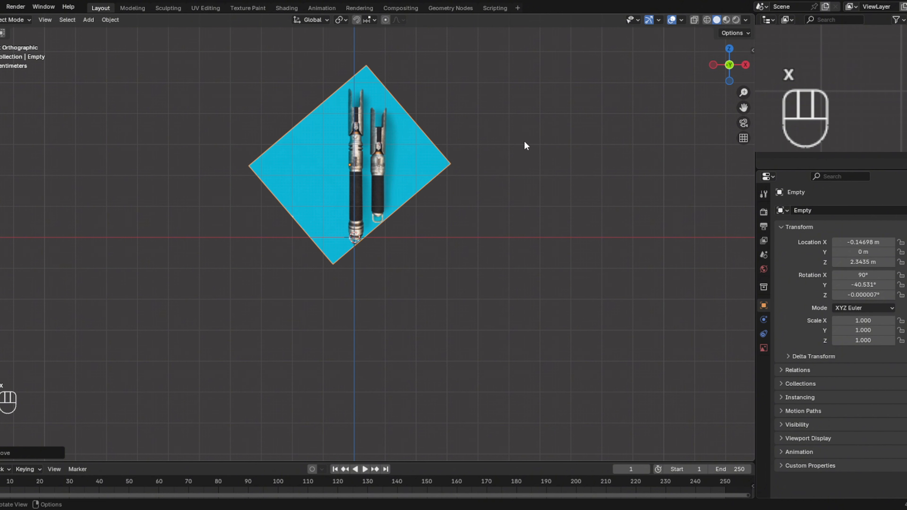
- Add a cylinder mesh at the world origin, over the base of the longer hilt
middle_click_drag(506, 158, 506, 220, "shift")
scroll(529, 228, "up", 5)
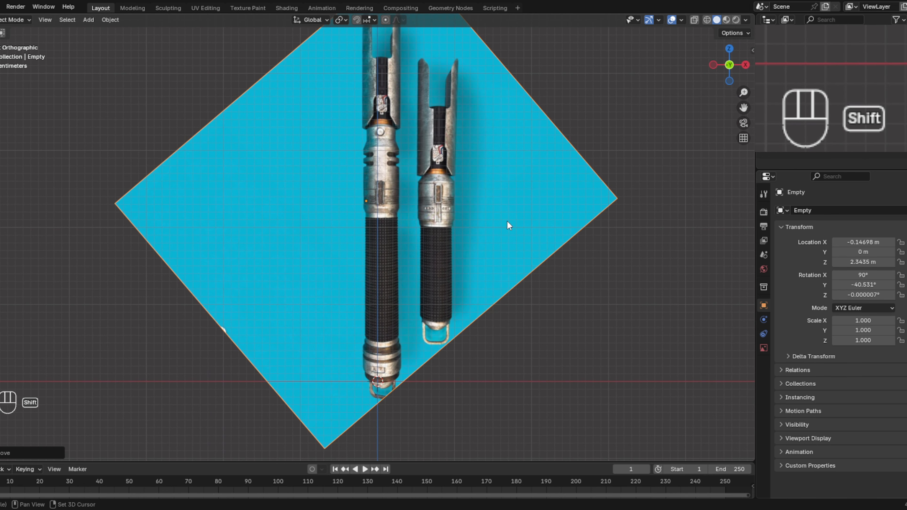
key("shift+a")
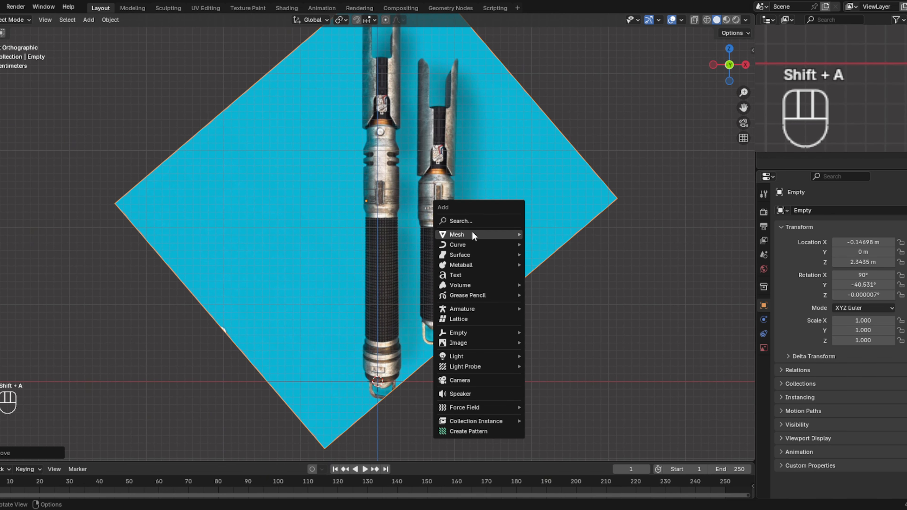
mouse_move(474, 233)
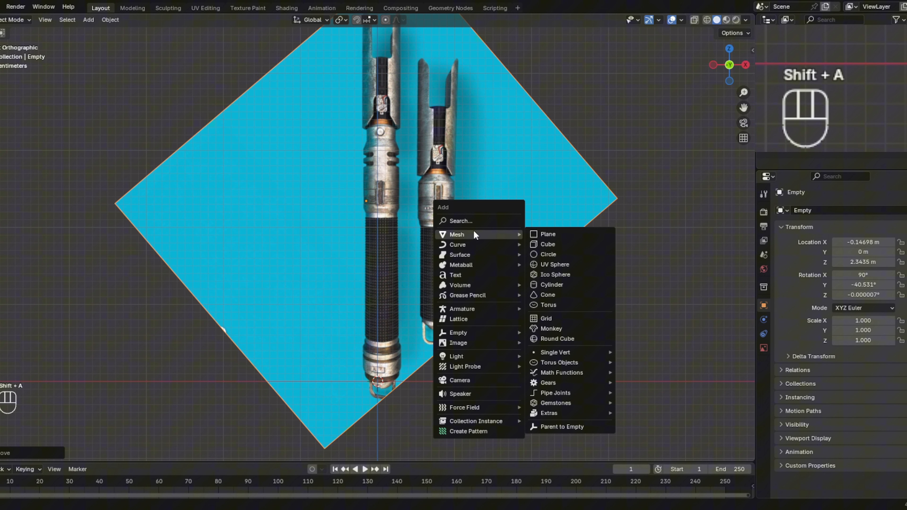
left_click(560, 286)
- Raise the cylinder along Z to about 1.16 m on the black grip and scale it uniformly to about 0.177
key("g")
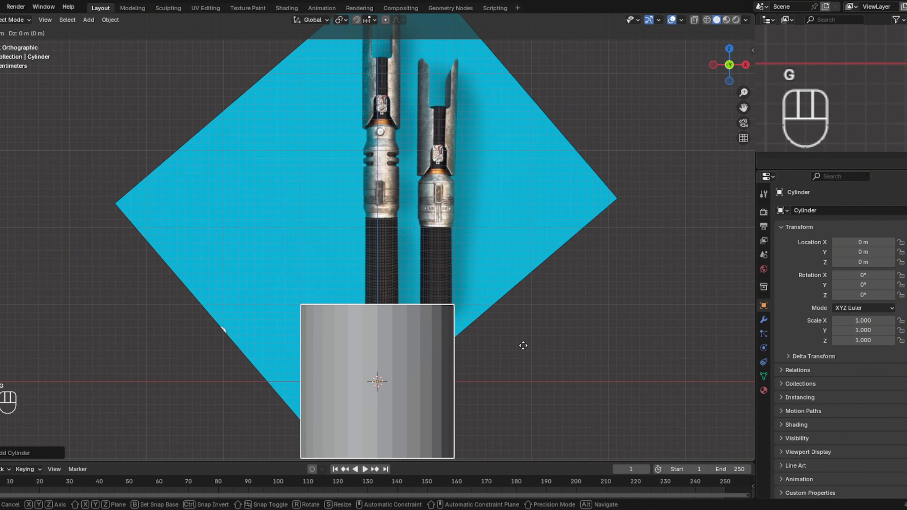
key("z")
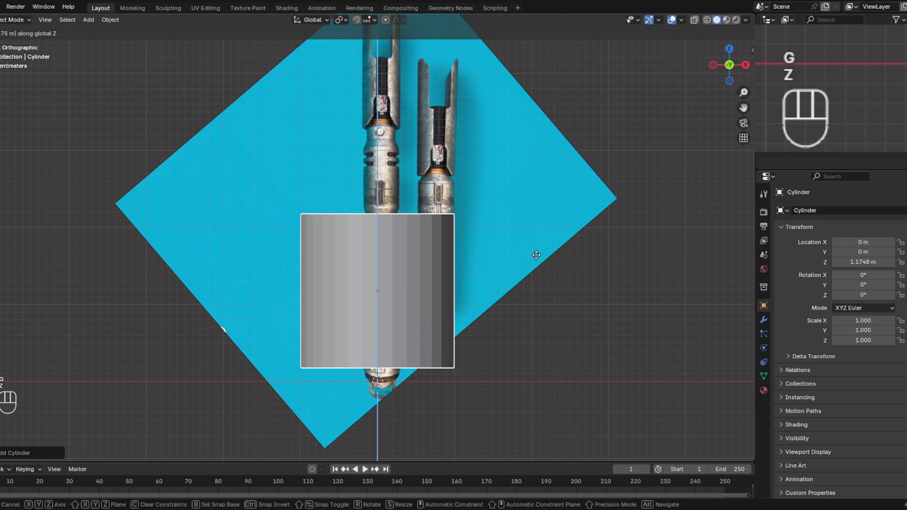
left_click(536, 255)
key("s")
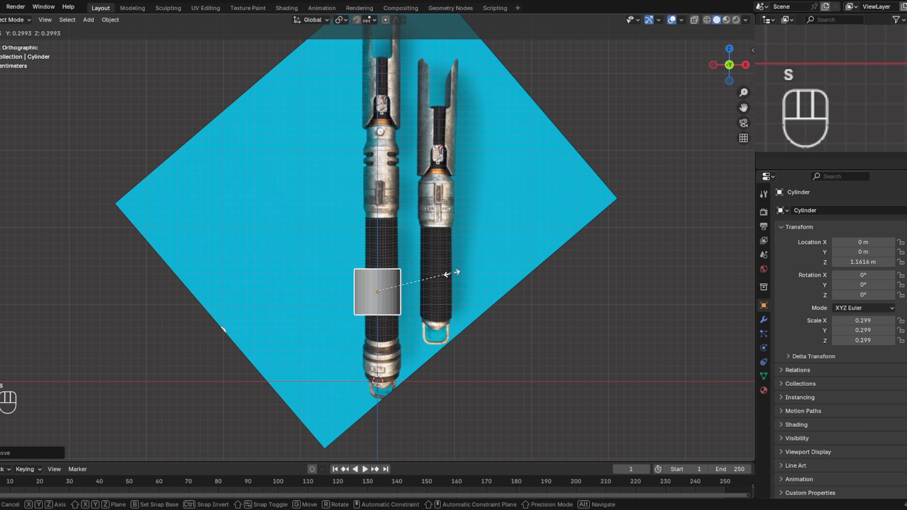
left_click(422, 283)
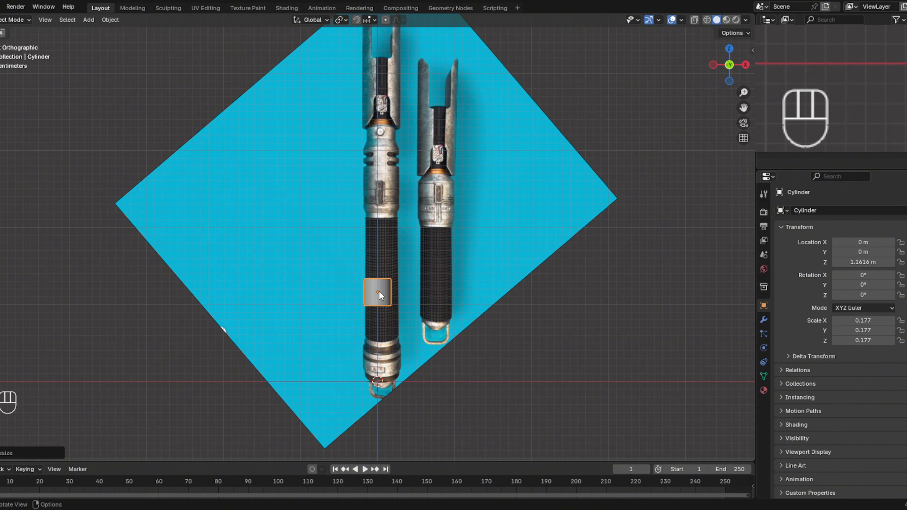
- Shift the reference image along X to about -0.206 m so the longer hilt is centred on the cylinder
left_click(465, 240)
key("g")
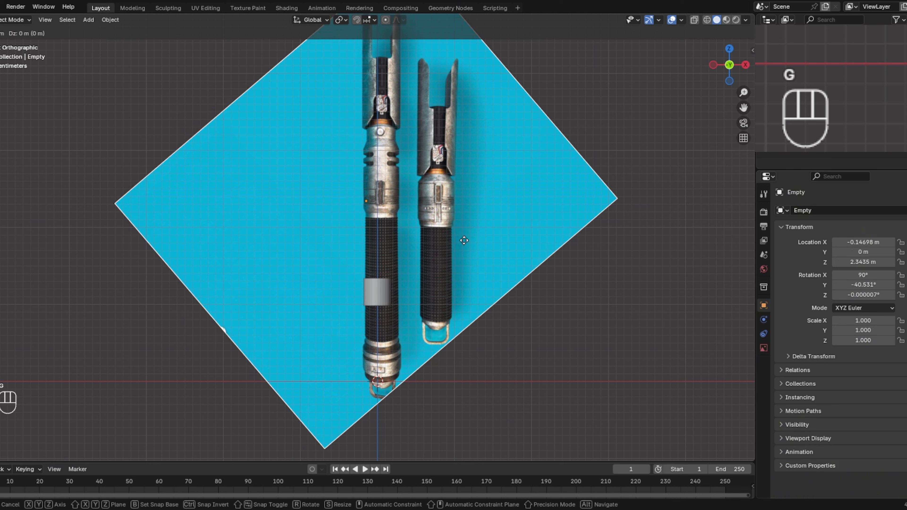
key("x")
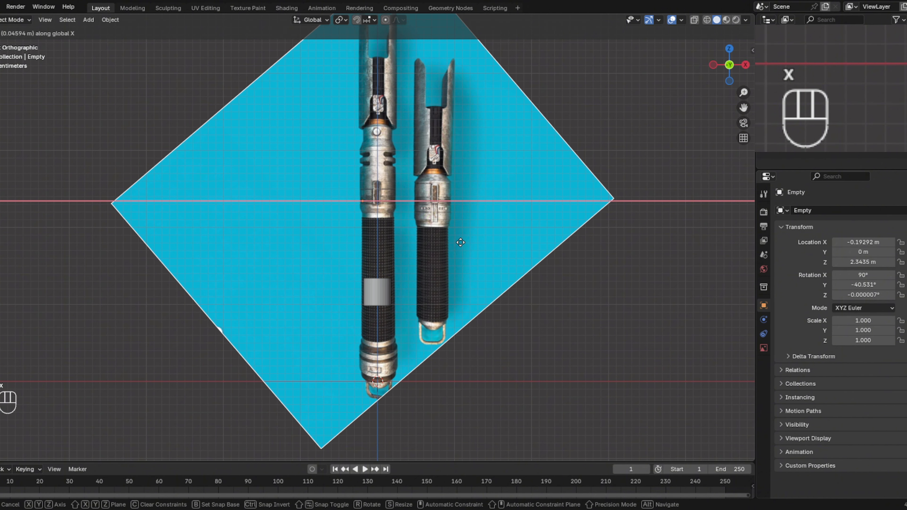
left_click(456, 246)
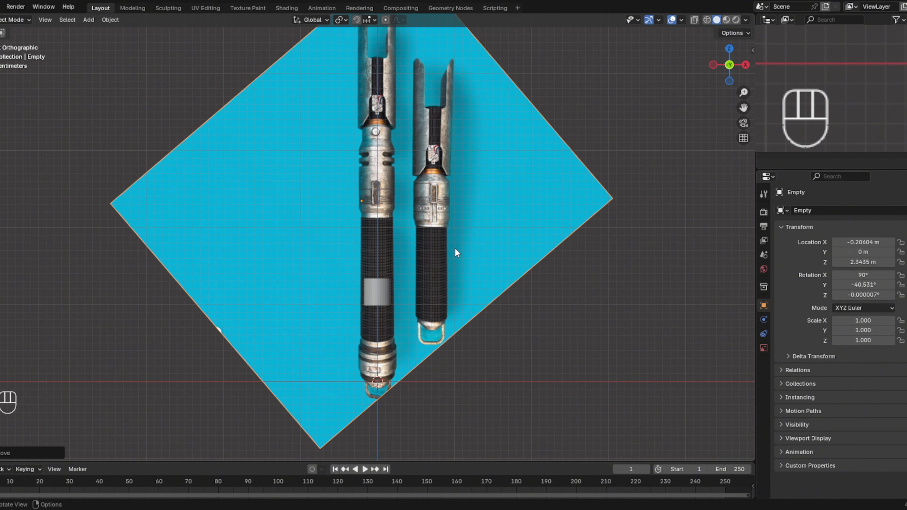
- Scale the cylinder uniformly to about 0.215 to match the width of the longer hilt's black grip
left_click(377, 293)
key("s")
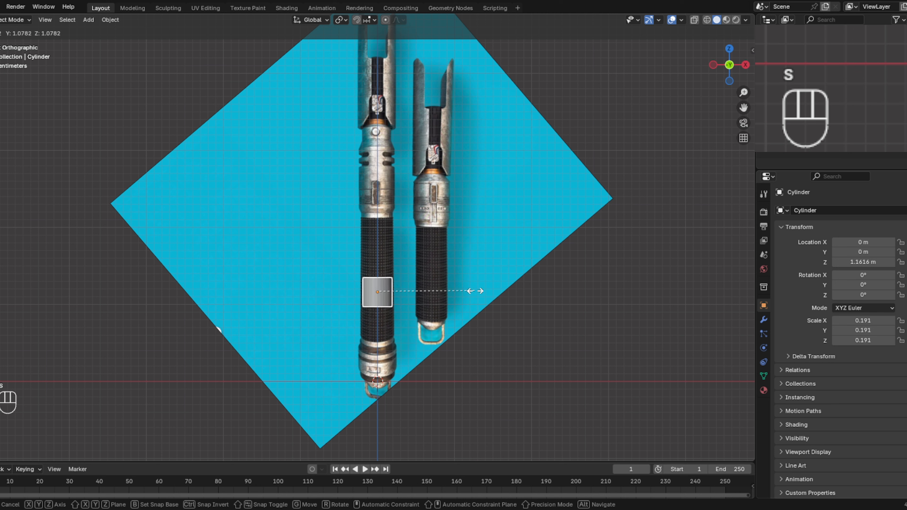
left_click(488, 293)
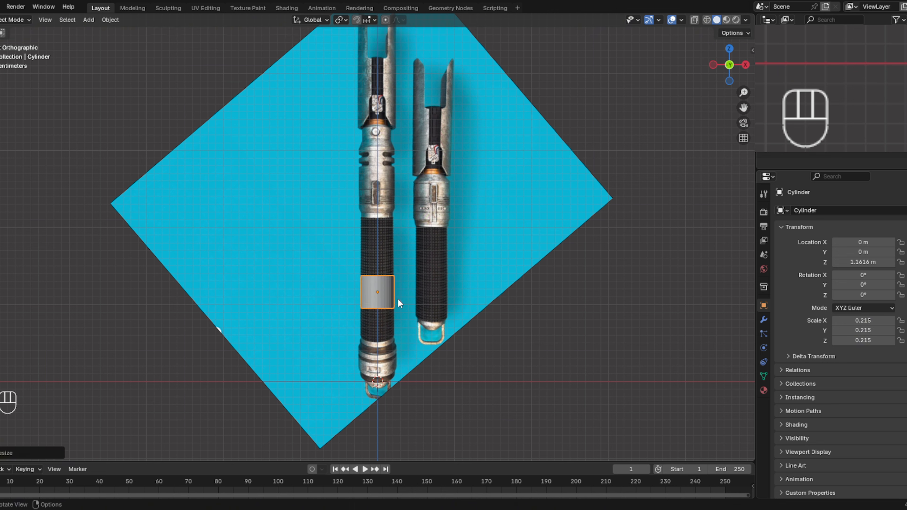
- In Edit Mode, stretch the cylinder's mesh along Z and move it up about 0.18 m over the black grip
key("Tab")
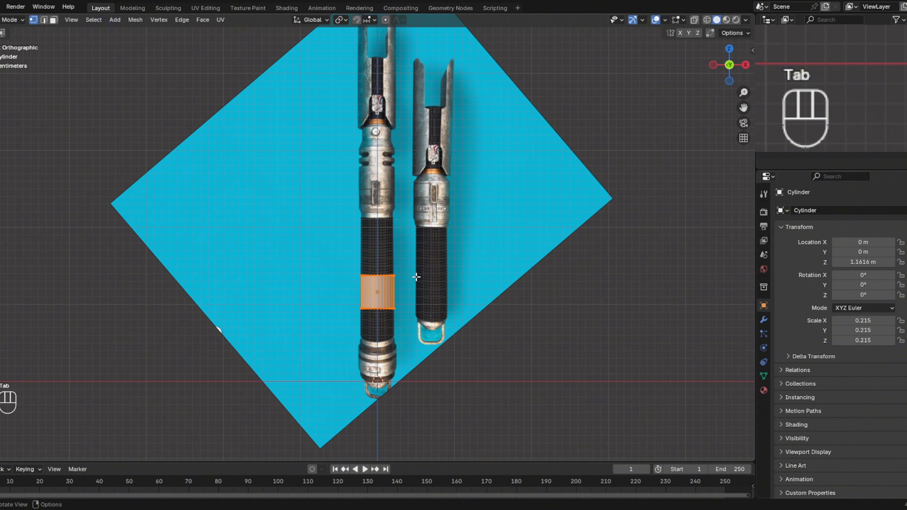
key("s")
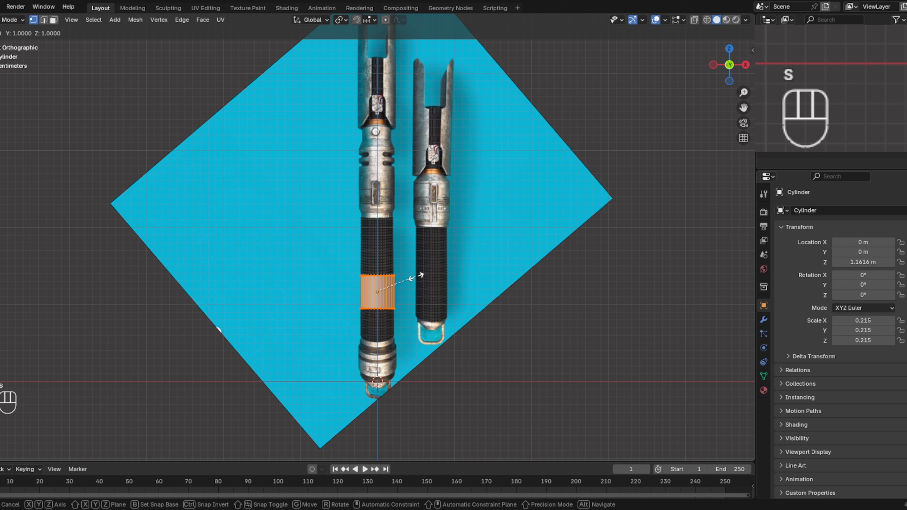
key("z")
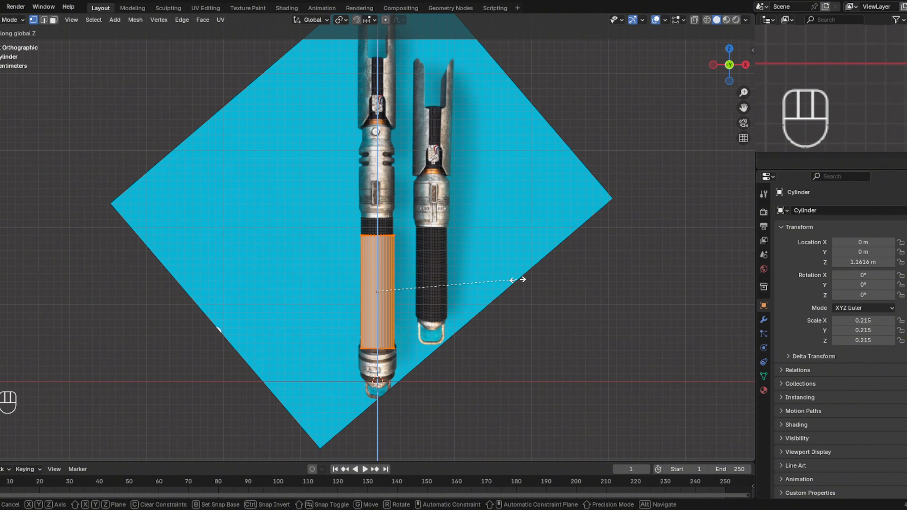
left_click(518, 280)
key("g")
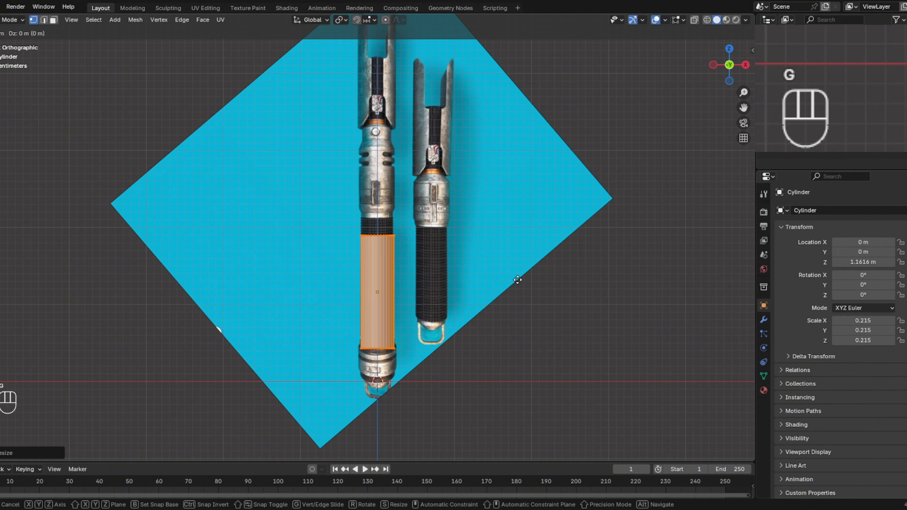
key("z")
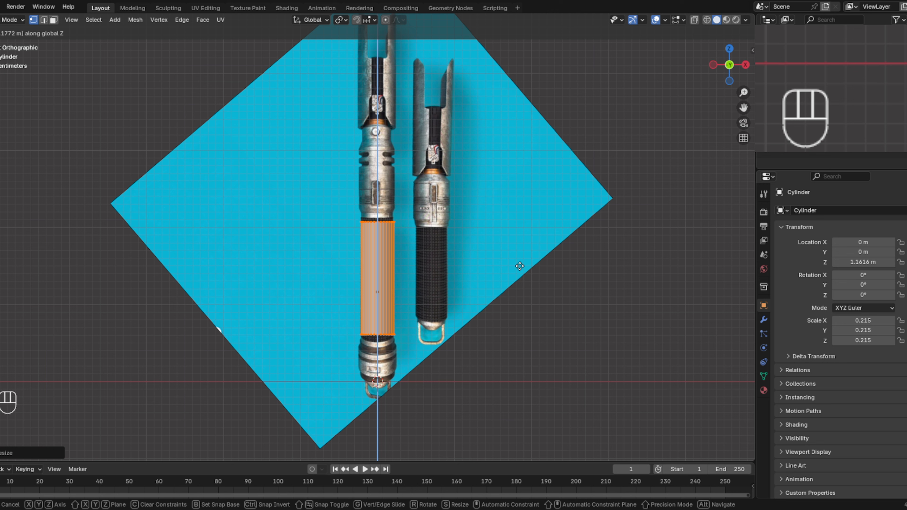
left_click(521, 266)
- Lengthen the cylinder's mesh slightly along Z and move it down slightly to line up with the grip's lower end
key("s")
key("z")
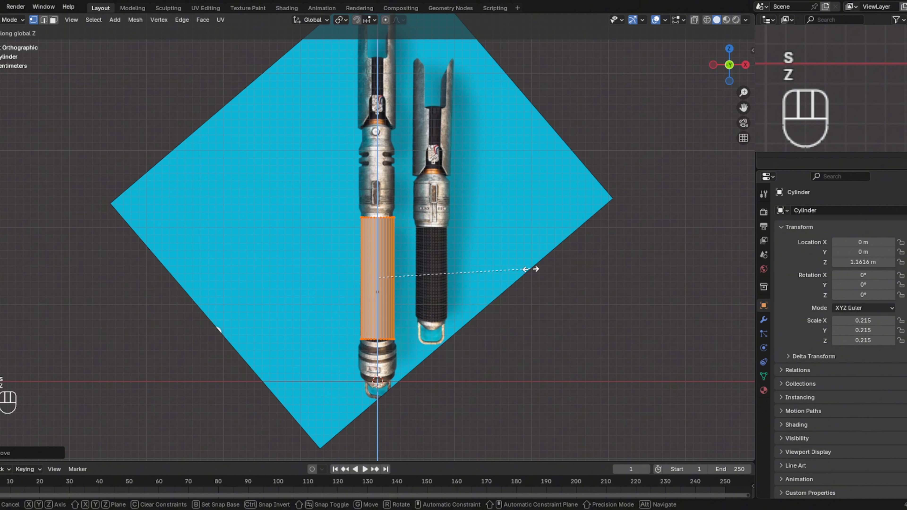
left_click(531, 269)
key("g")
key("z")
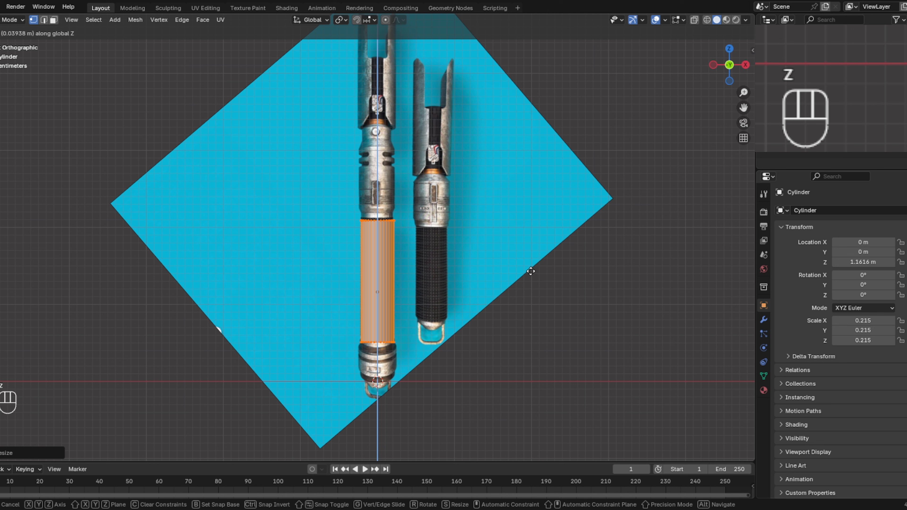
left_click(531, 271)
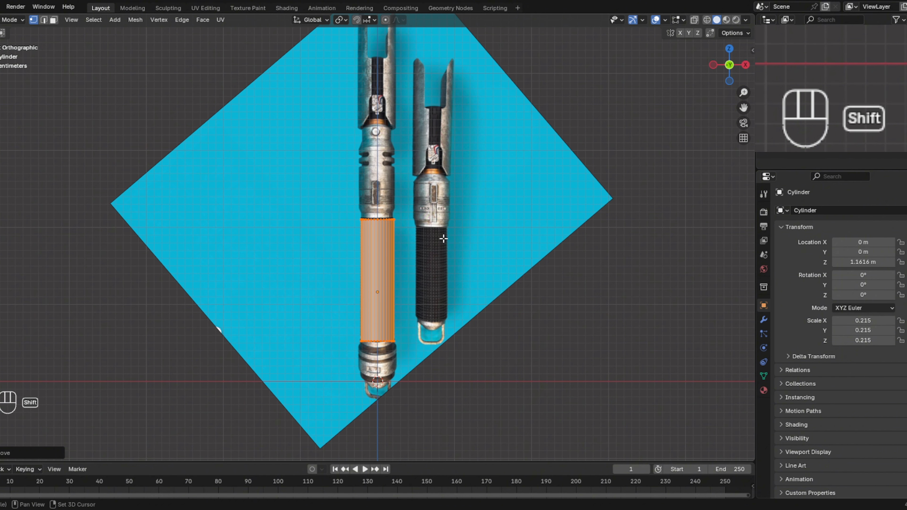
- Select the cylinder's top edge loop and extrude it upward along global Z to the base of the metal collar
scroll(443, 236, "up", 5)
middle_click_drag(562, 169, 503, 216, "shift")
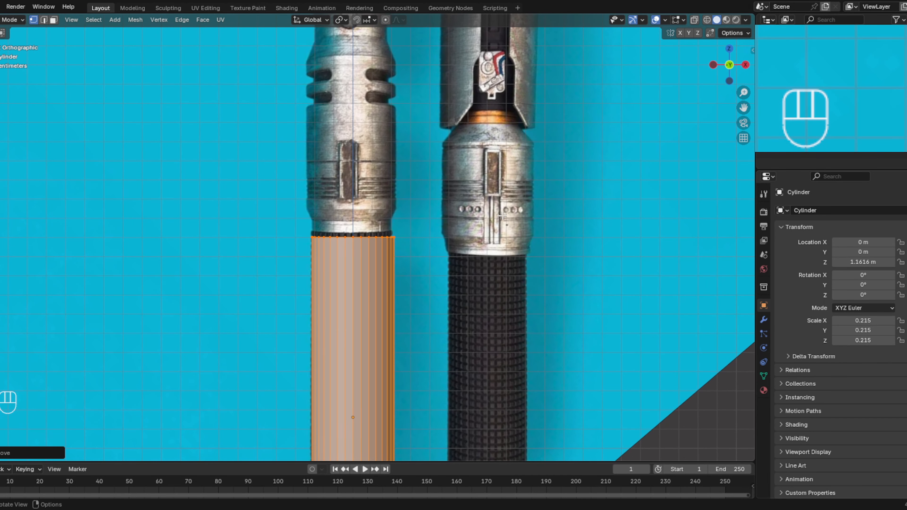
left_click(450, 237)
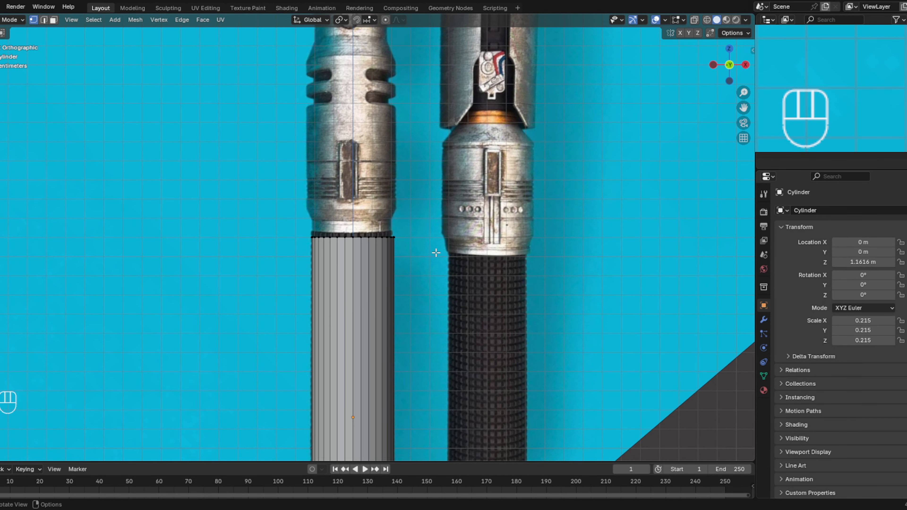
left_click(44, 19)
left_click(350, 236, "alt")
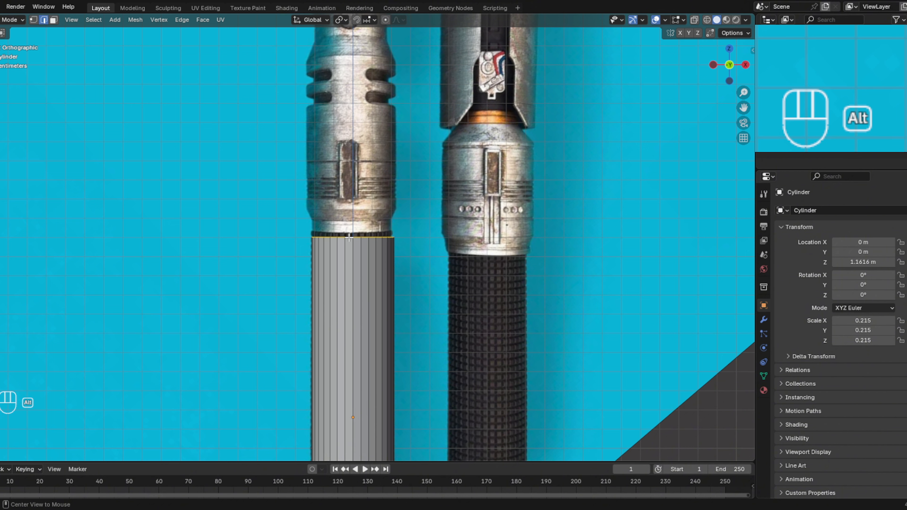
scroll(387, 240, "up", 8)
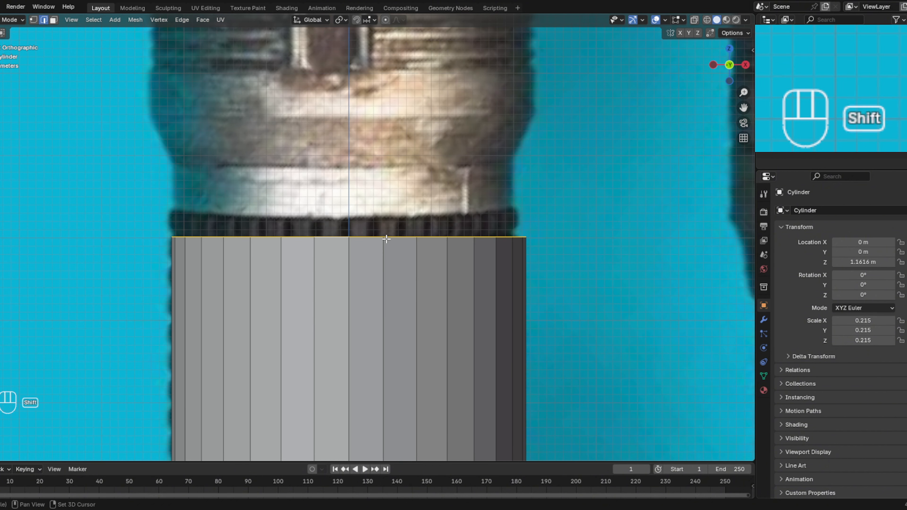
middle_click_drag(386, 241, 379, 241, "shift")
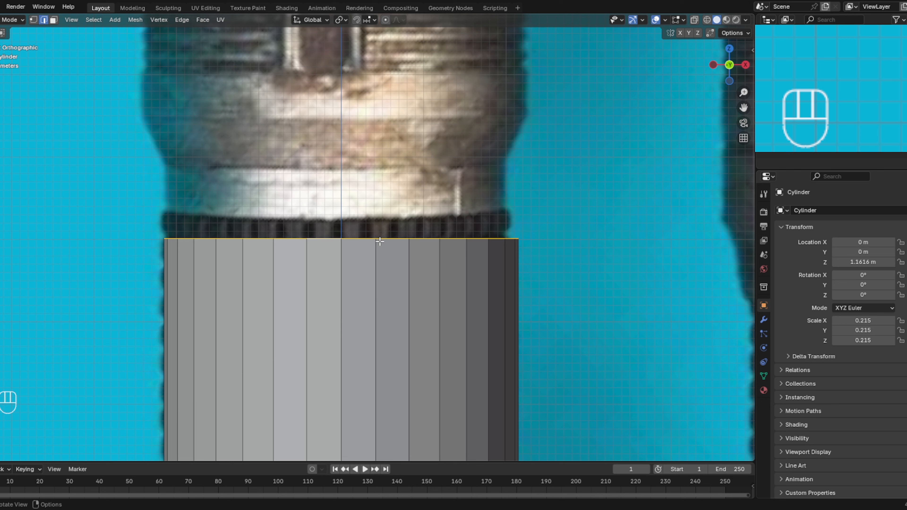
key("e")
key("z")
key("z")
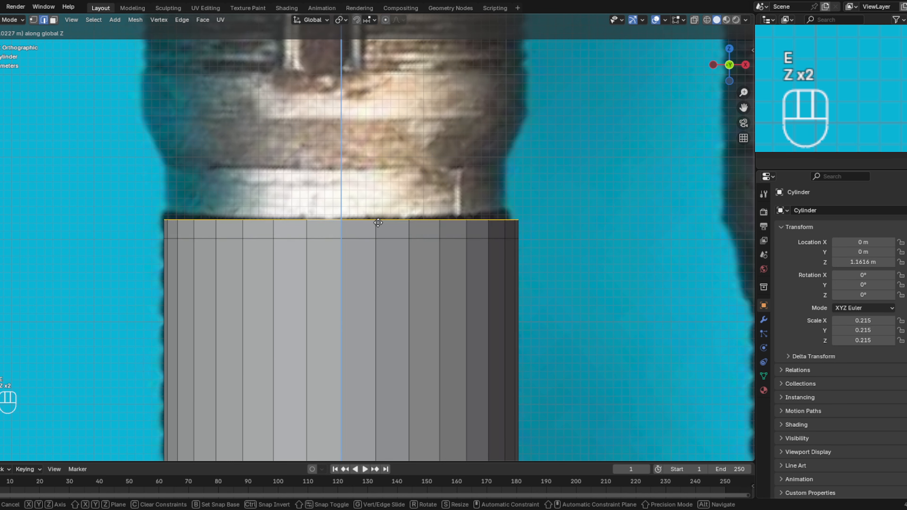
left_click(371, 212)
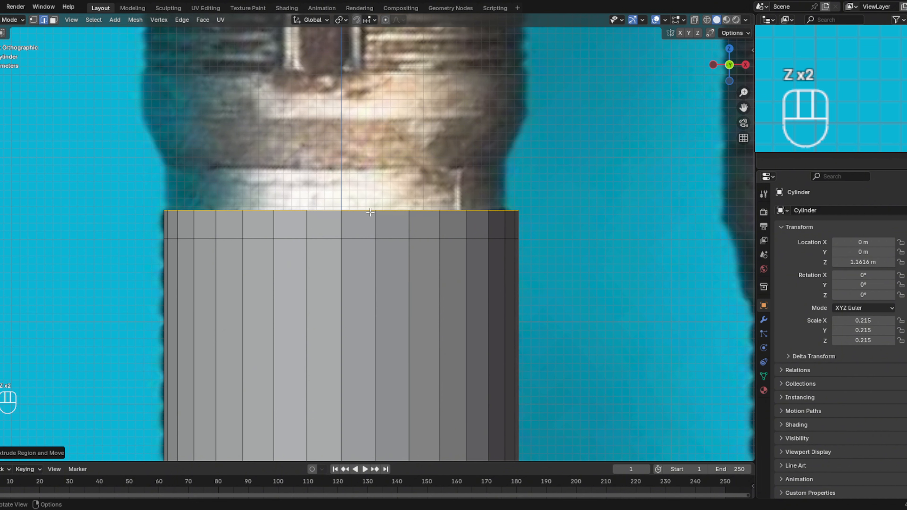
- Scale the cylinder's top edge loop inward to the collar's neck width and extrude it up about 0.05 m to the neck's upper edge
key("s")
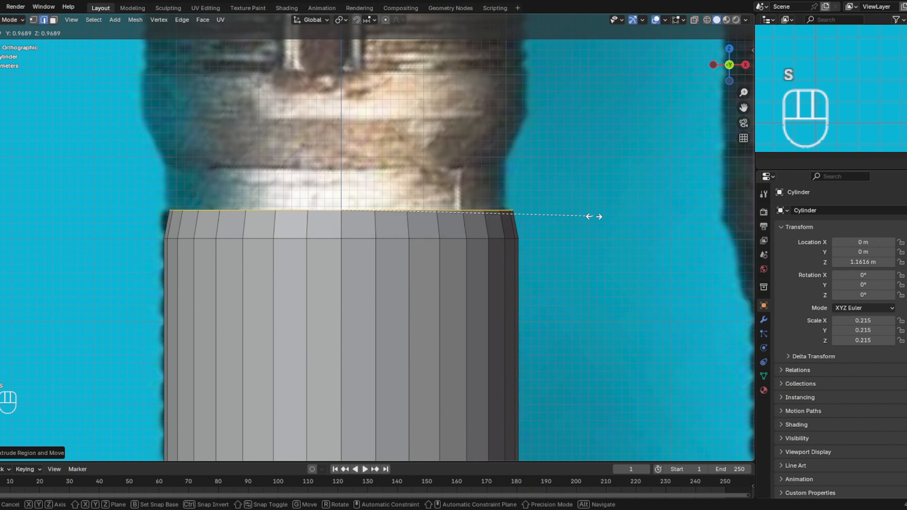
left_click(584, 216)
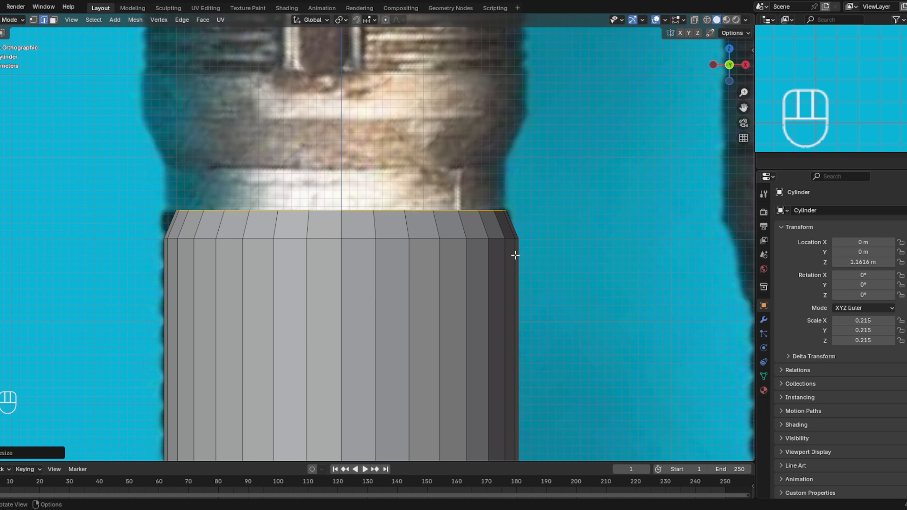
key("shift")
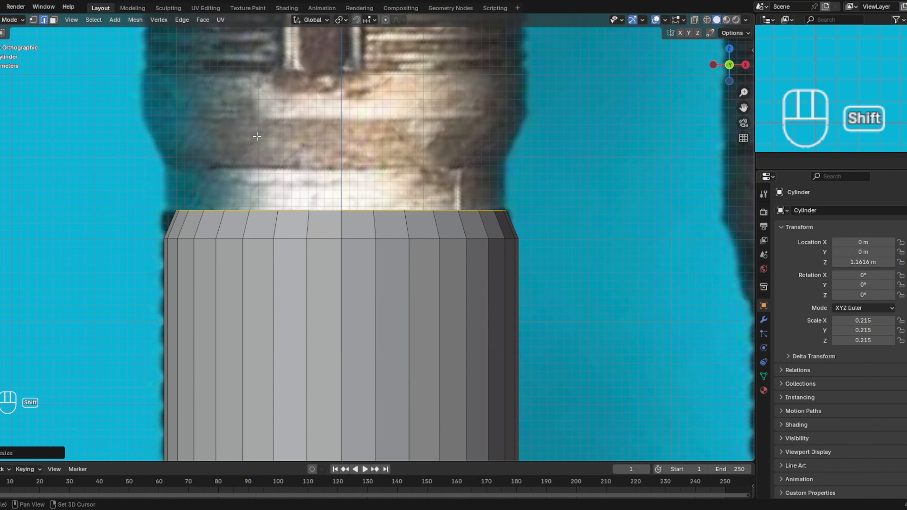
mouse_move(247, 148)
middle_mouse_down("shift")
mouse_move(240, 152)
mouse_move(250, 182)
mouse_move(254, 163)
middle_mouse_up("shift")
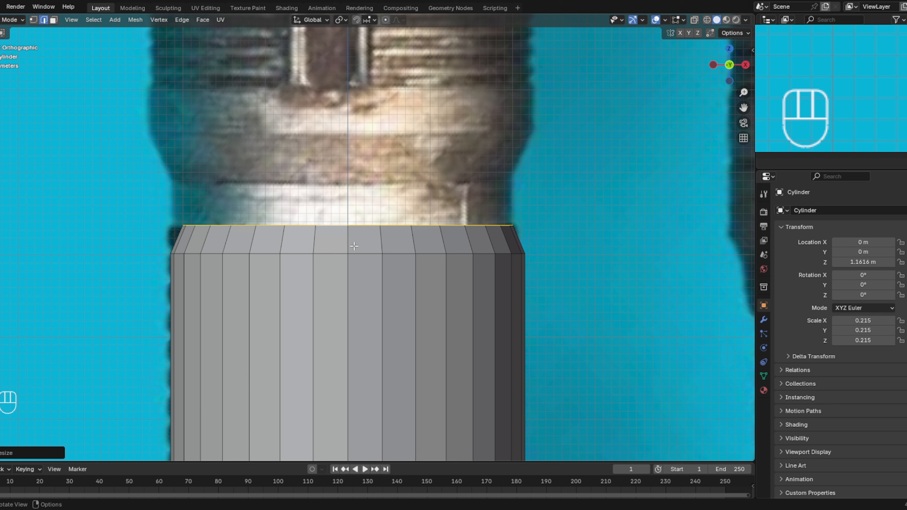
key("e")
key("z")
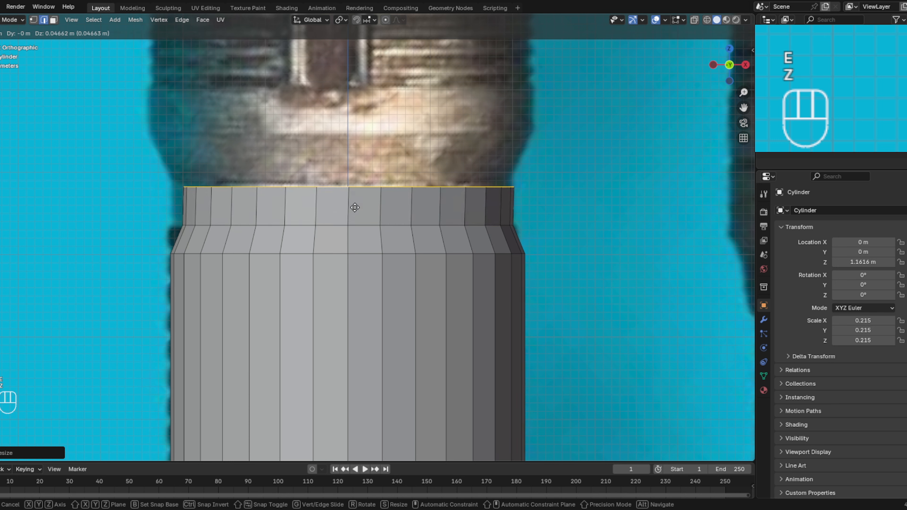
left_click(355, 206)
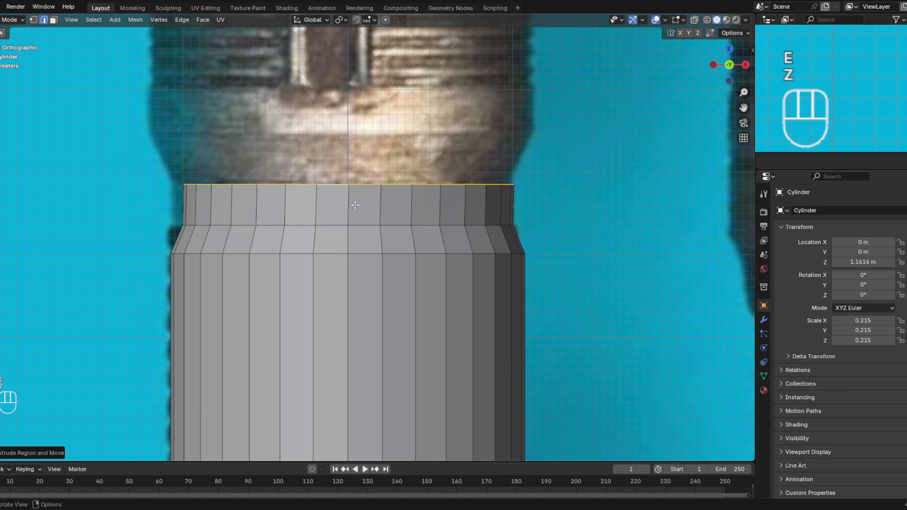
- Extrude the loop up about 0.06 m along Z and scale it outward by about 1.17 to form the collar's flare
key("e")
key("z")
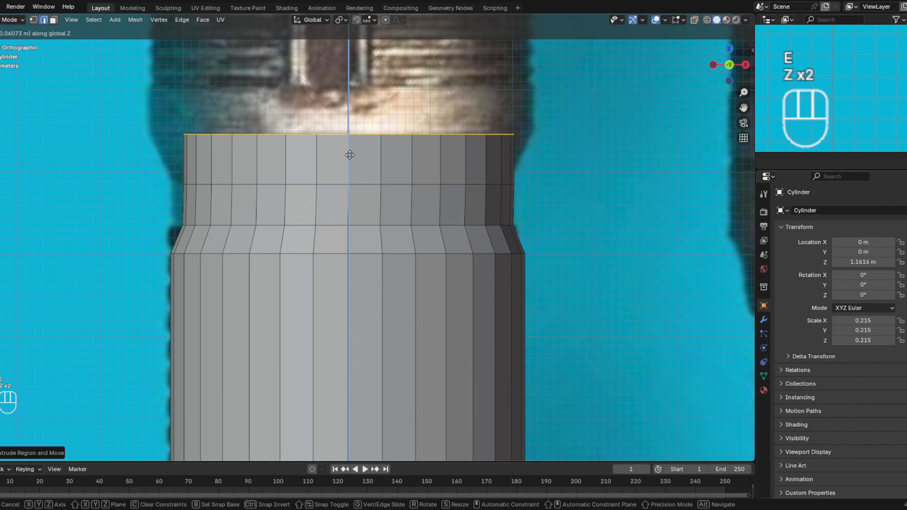
left_click(352, 150)
key("s")
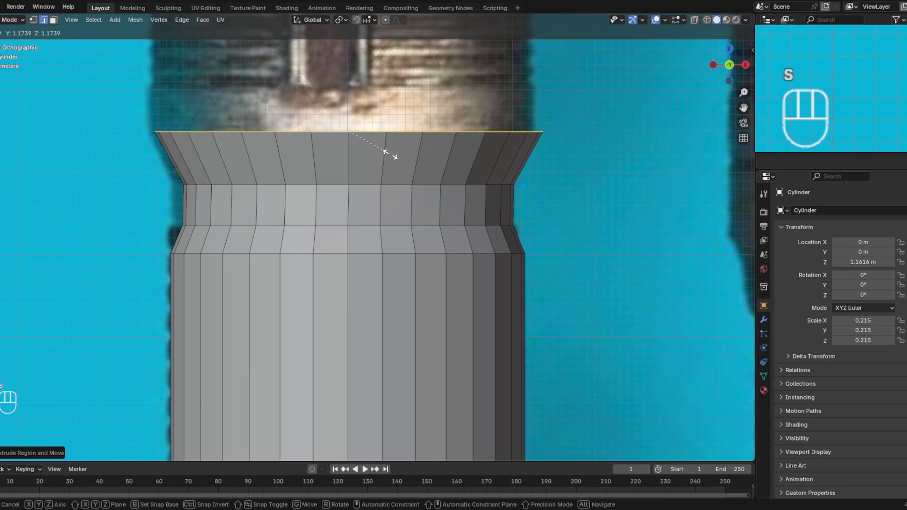
left_click(390, 154)
- Extrude the flared loop straight up about 0.05 m along global Z to the base of the ribbed section
middle_click_drag(415, 146, 470, 291, "shift")
key("e")
key("z")
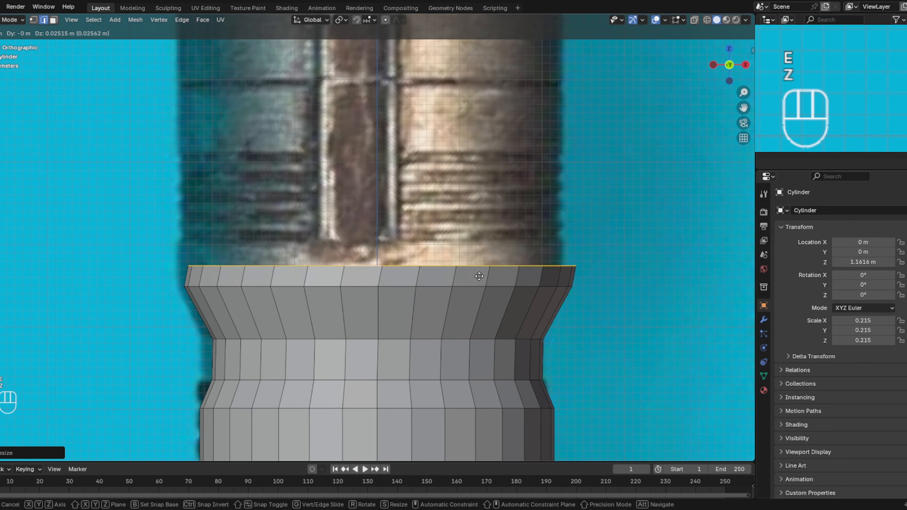
key("z")
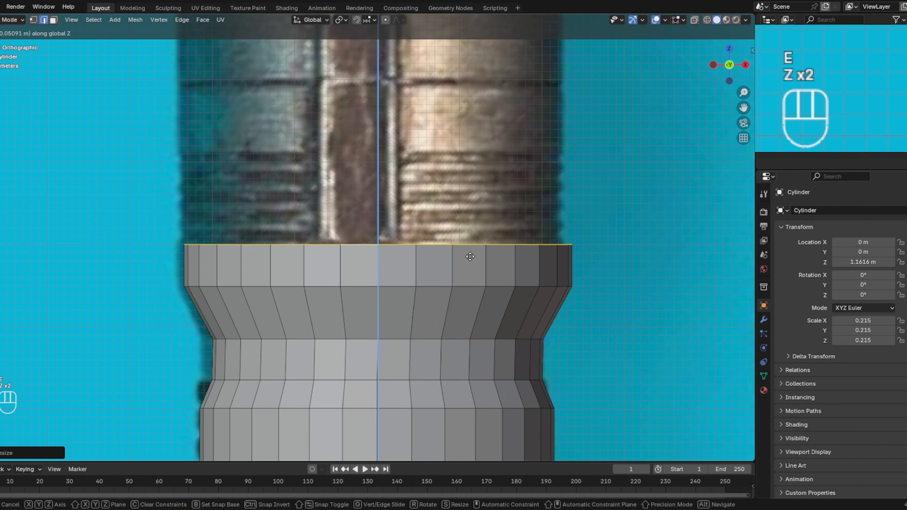
left_click(471, 256)
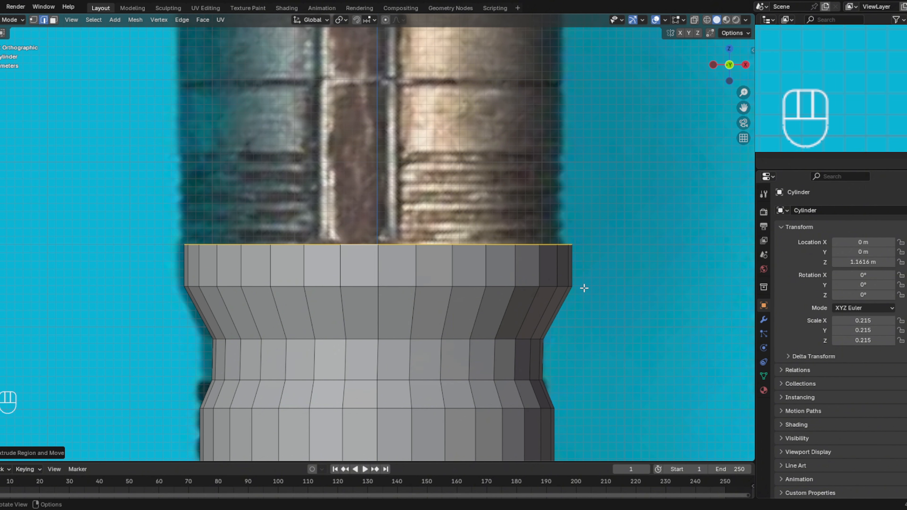
- Extrude the band's top loop up slightly along Z and scale it inward to about 0.95 to bevel the band's upper edge
scroll(584, 288, "down", 2)
mouse_move(581, 292)
middle_mouse_down("shift")
mouse_move(561, 43)
mouse_move(549, 270)
mouse_move(592, 310)
mouse_move(565, 296)
middle_mouse_up("shift")
scroll(602, 300, "up", 3)
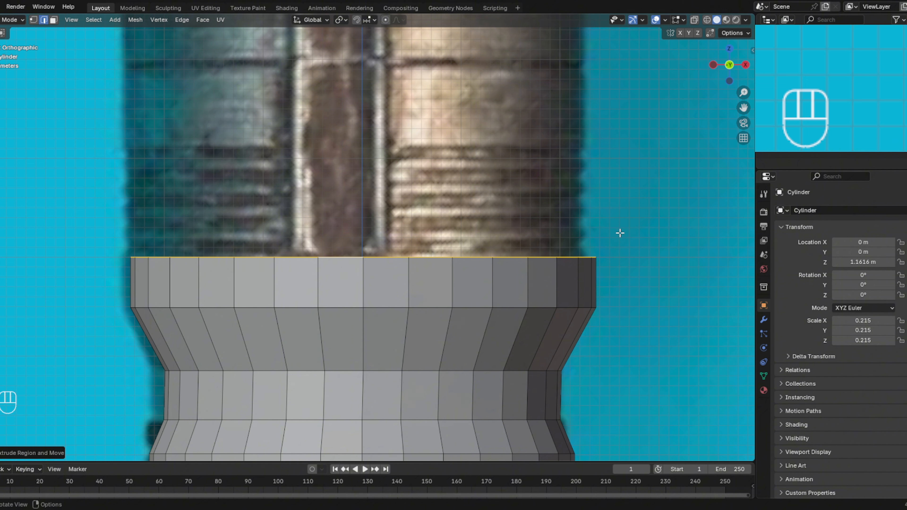
key("e")
key("z")
key("z")
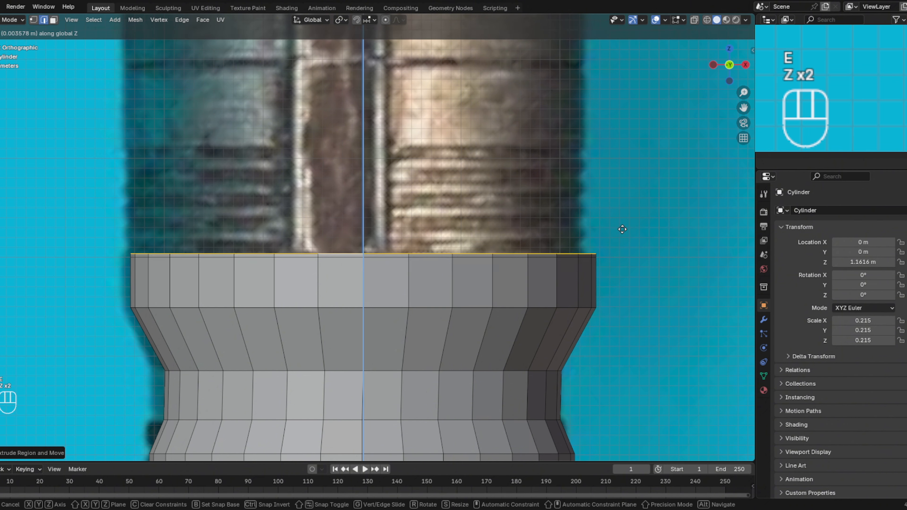
left_click(621, 230)
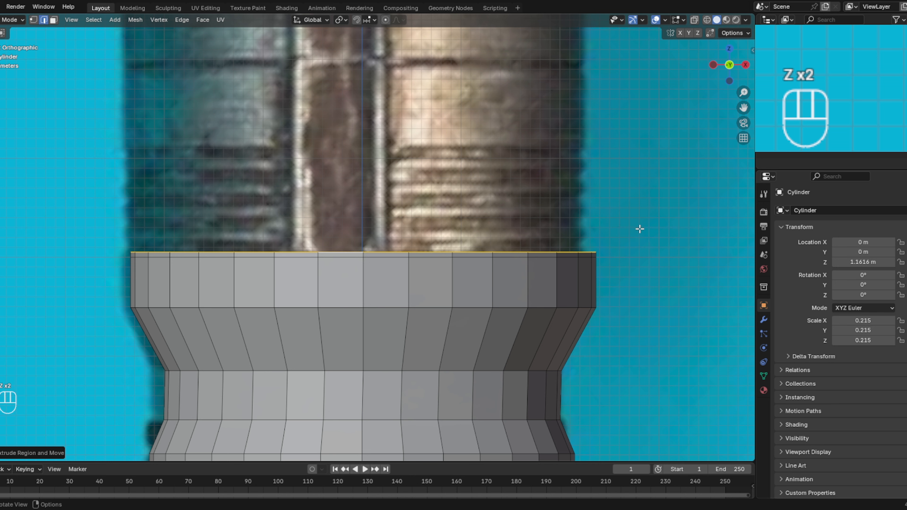
key("s")
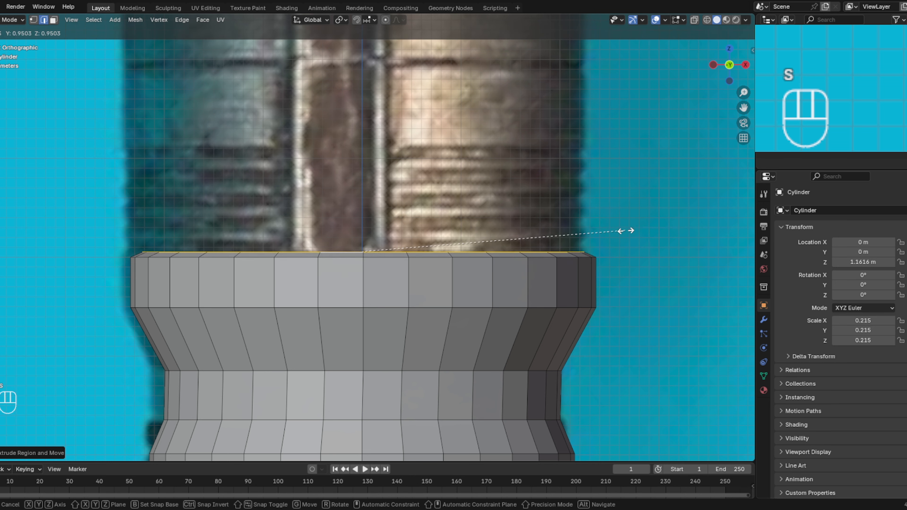
left_click(626, 231)
- Form the first groove by extruding the loop straight up along Z, then extruding a short ring scaled outward by about 1.02
key("e")
key("z")
key("z")
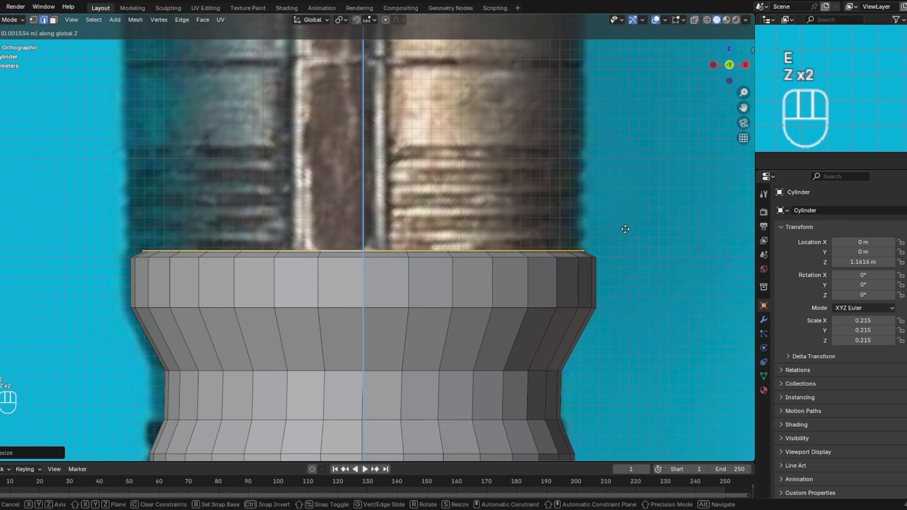
left_click(625, 219)
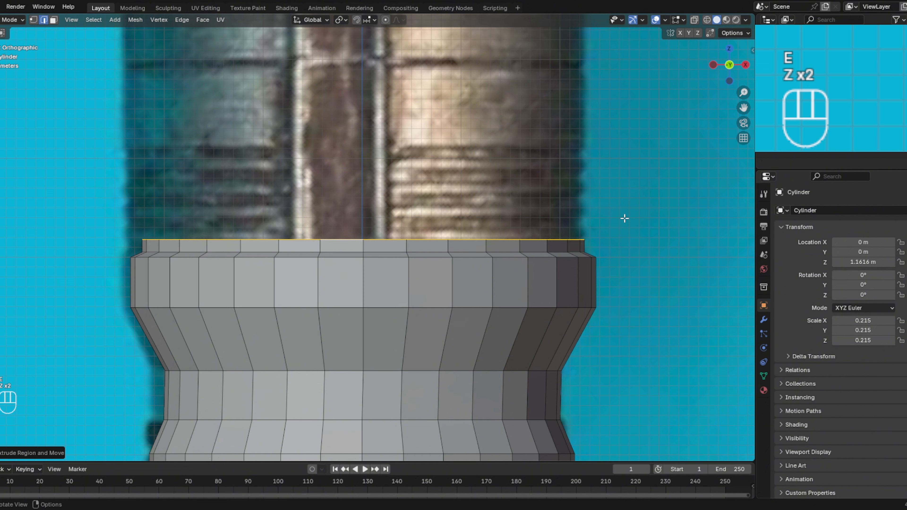
key("e")
key("z")
key("z")
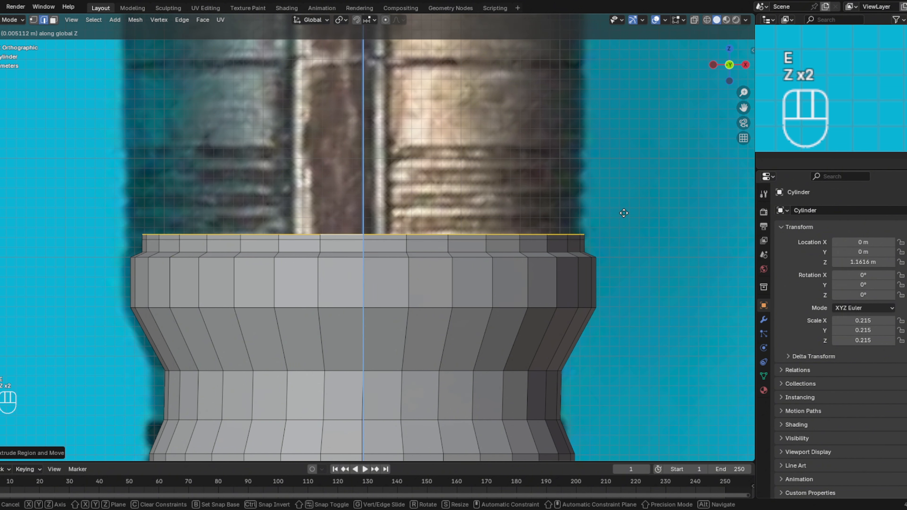
key("s")
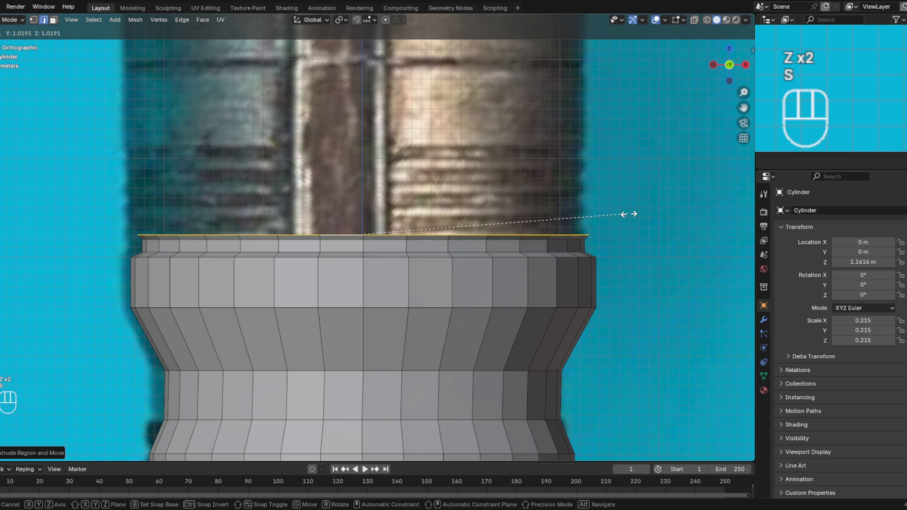
left_click(631, 214)
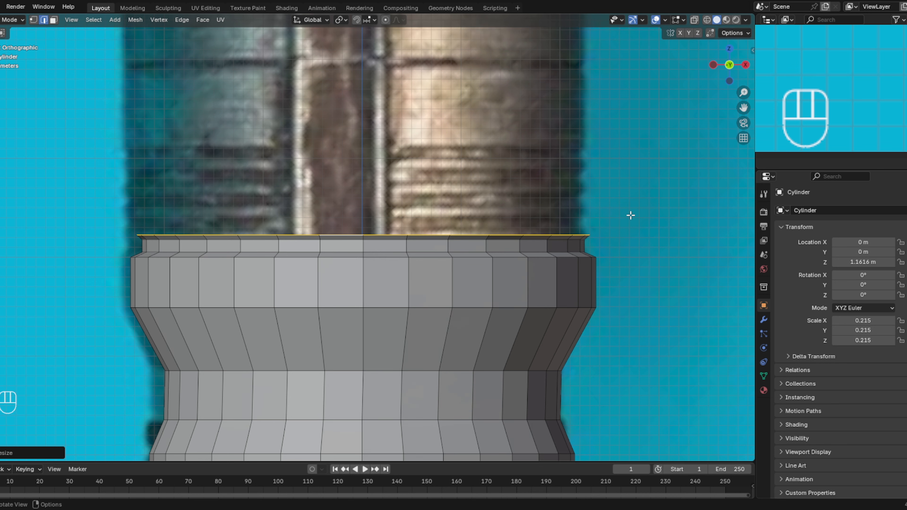
- Form the lowest rib with two short extrusions along global Z, scaling the upper loop slightly inward
key("e")
key("z")
key("z")
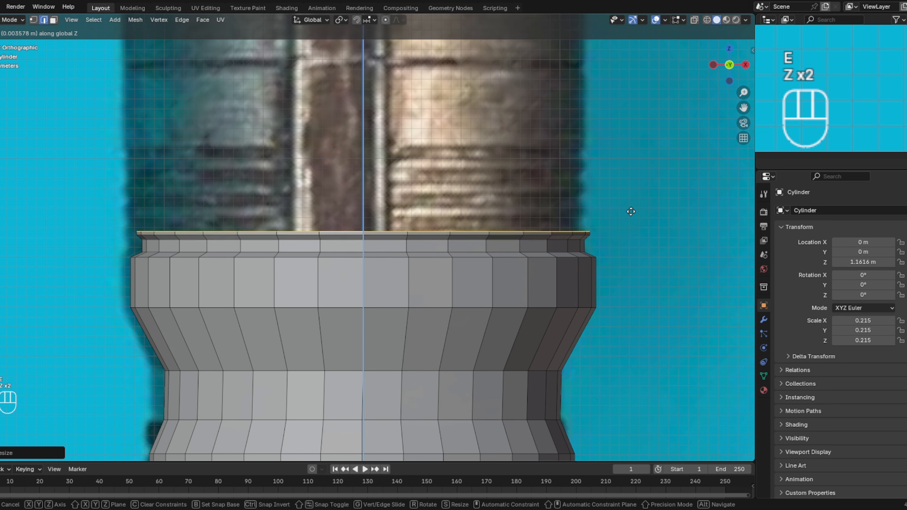
left_click(631, 210)
key("e")
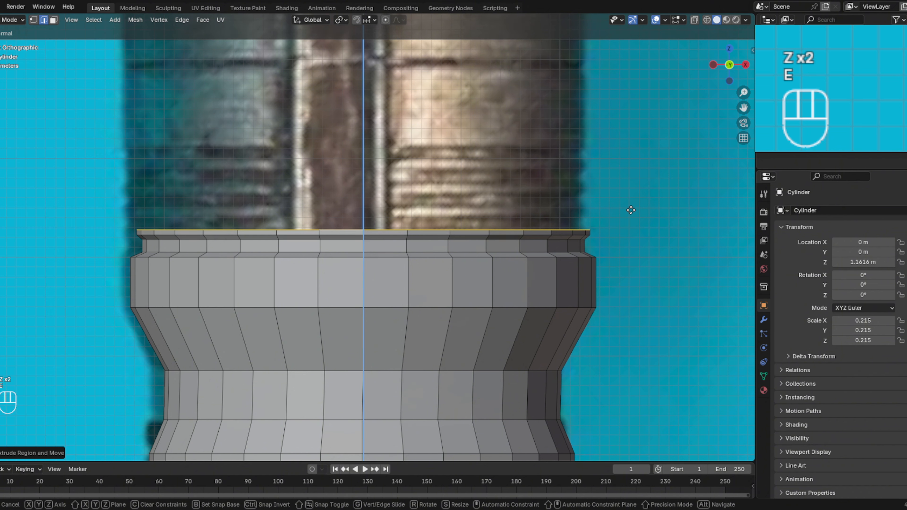
key("z")
key("z")
left_click(631, 204)
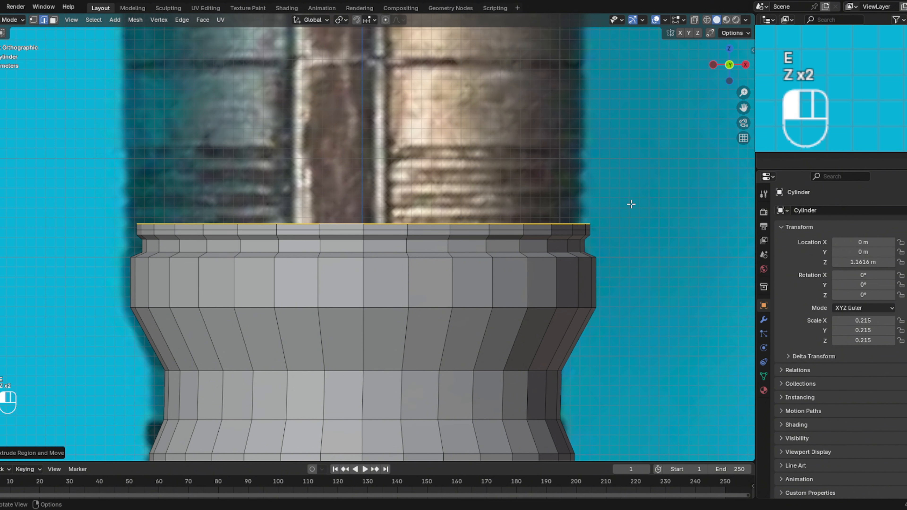
key("s")
left_click(622, 204)
- Extrude the lowest rib's top loop up about 0.009 m along Z and scale it slightly outward to start the next rib
key("e")
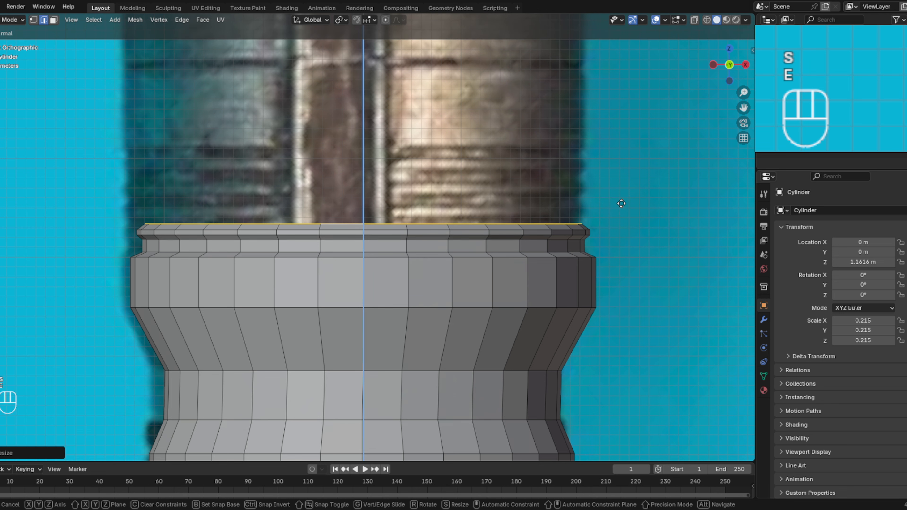
key("z")
key("z")
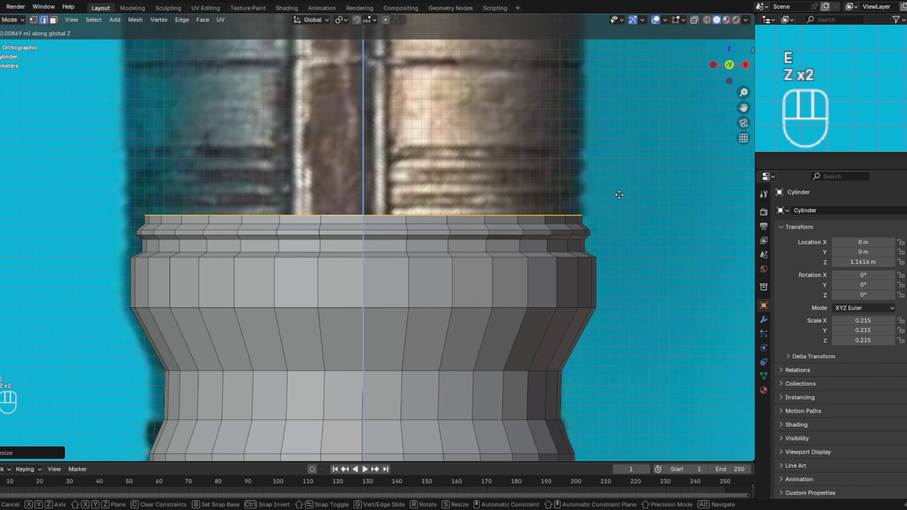
left_click(618, 196)
key("s")
left_click(624, 198)
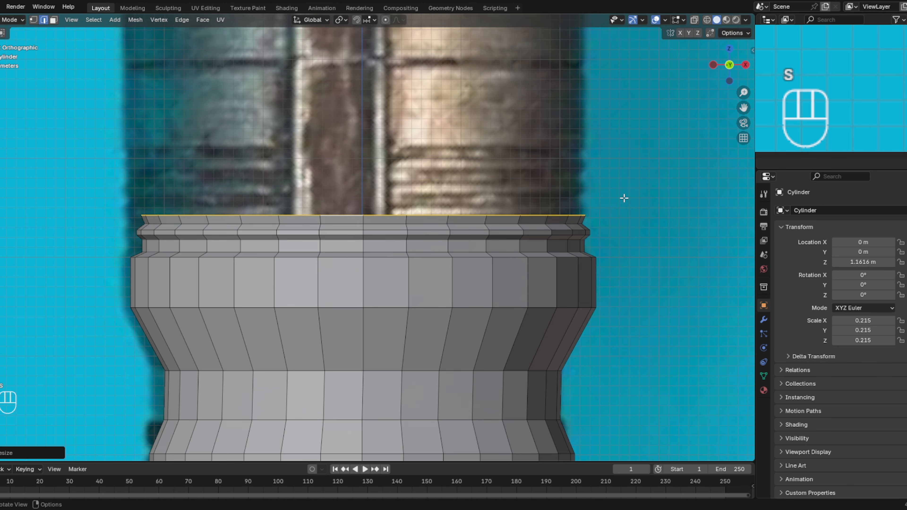
- Form the second rib with short Z extrusions of about 0.005 m and 0.008 m, scaling the upper loop inward to about 0.98
key("e")
key("z")
key("z")
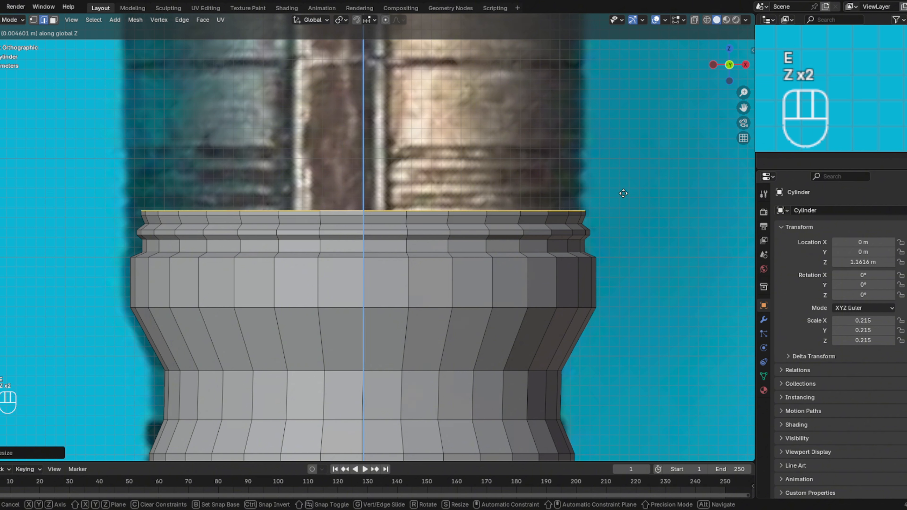
left_click(624, 193)
key("e")
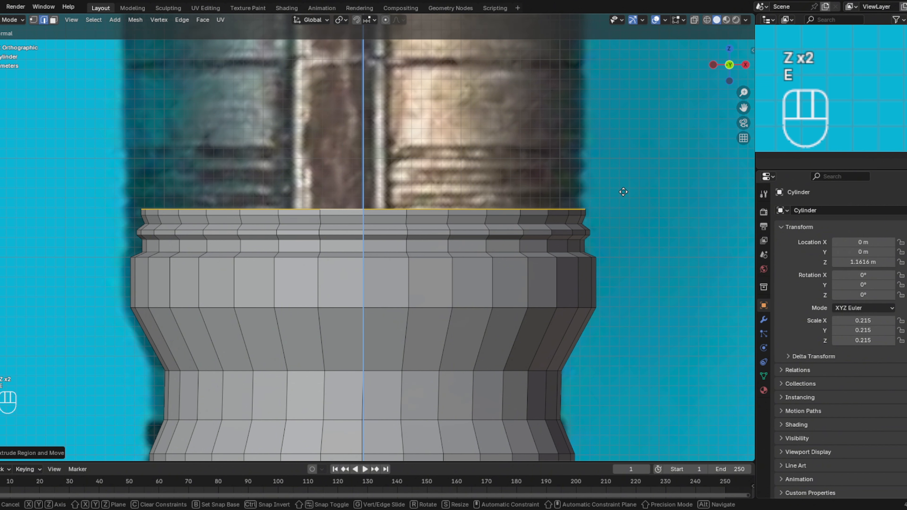
key("z")
key("z")
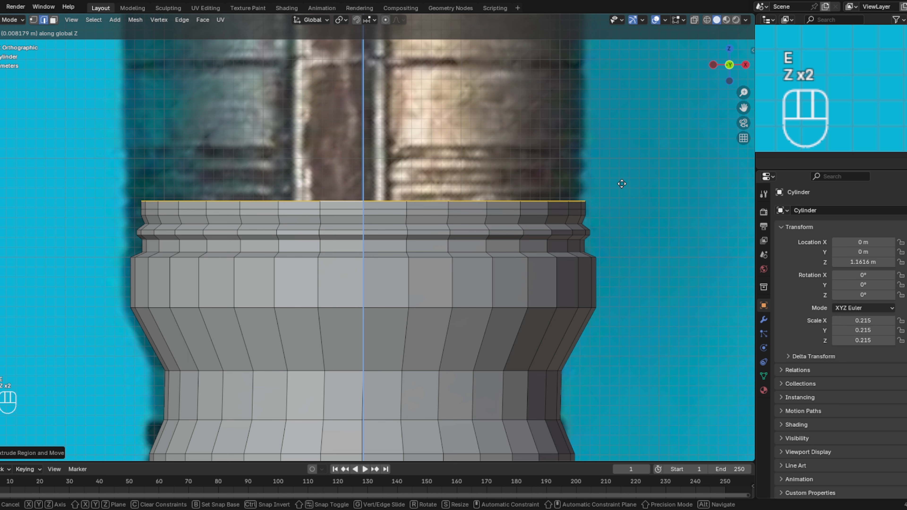
left_click(622, 183)
key("s")
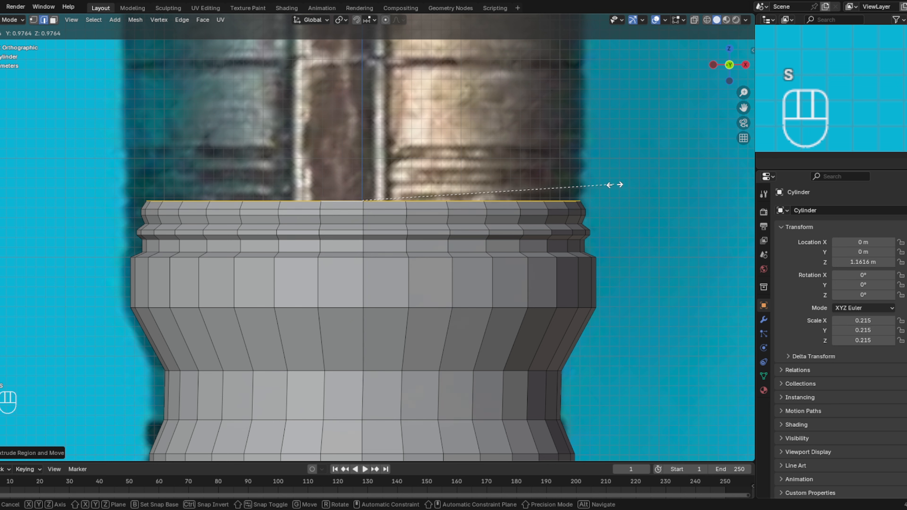
left_click(615, 185)
- Extrude a short ring up from the second rib along Z and scale it outward to the third rib's width
key("e")
key("z")
key("z")
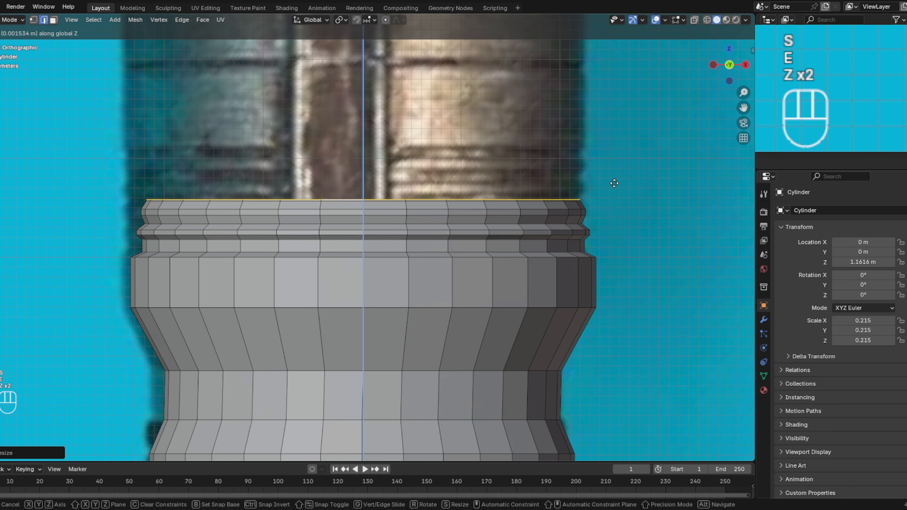
key("s")
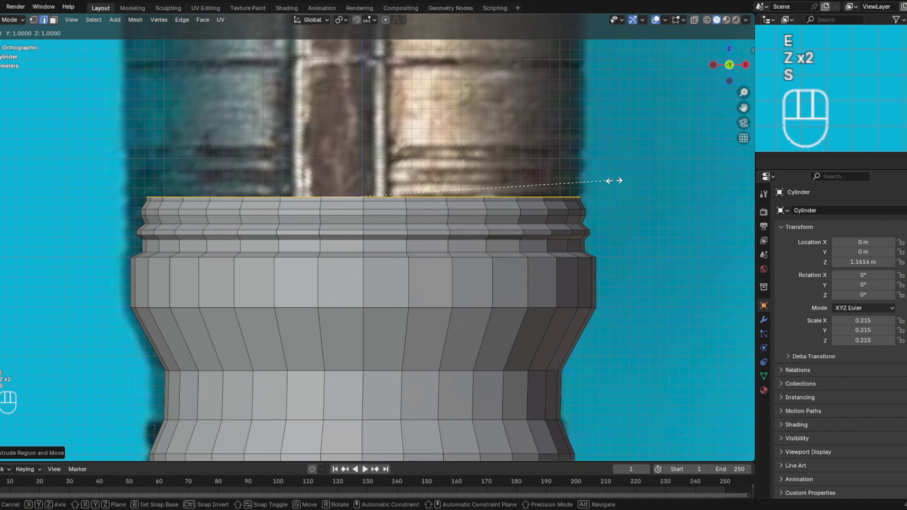
left_click(624, 182)
- Extrude the third rib's wall up about 0.01 m along Z, then extrude a short bevel and scale it inward to about 0.98
key("e")
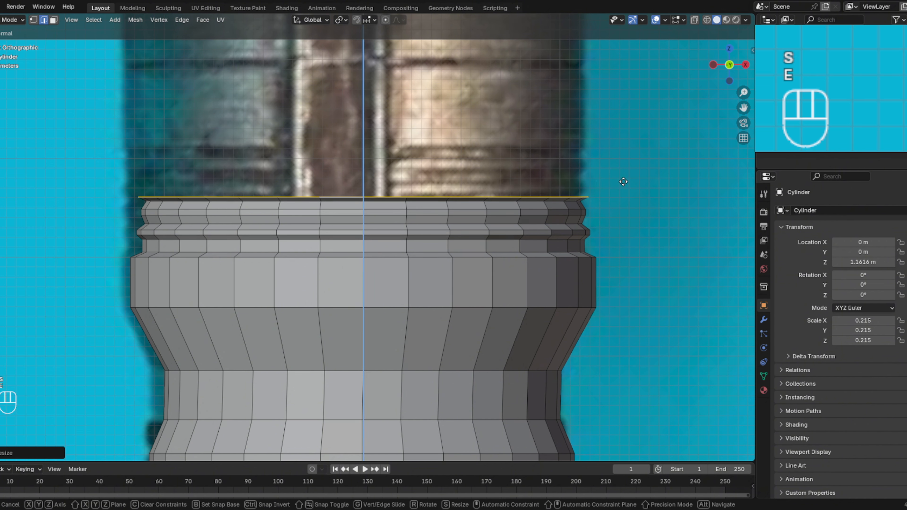
key("z")
key("z")
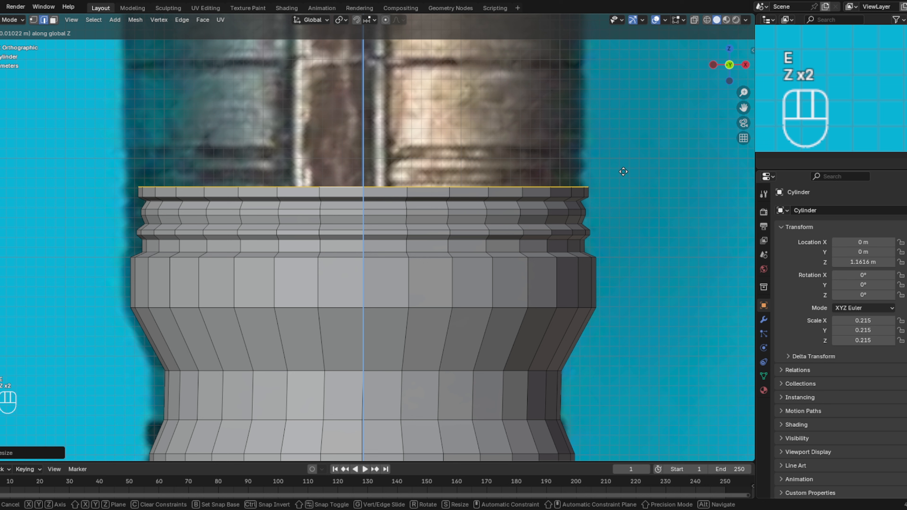
left_click(623, 172)
key("e")
key("z")
key("z")
key("s")
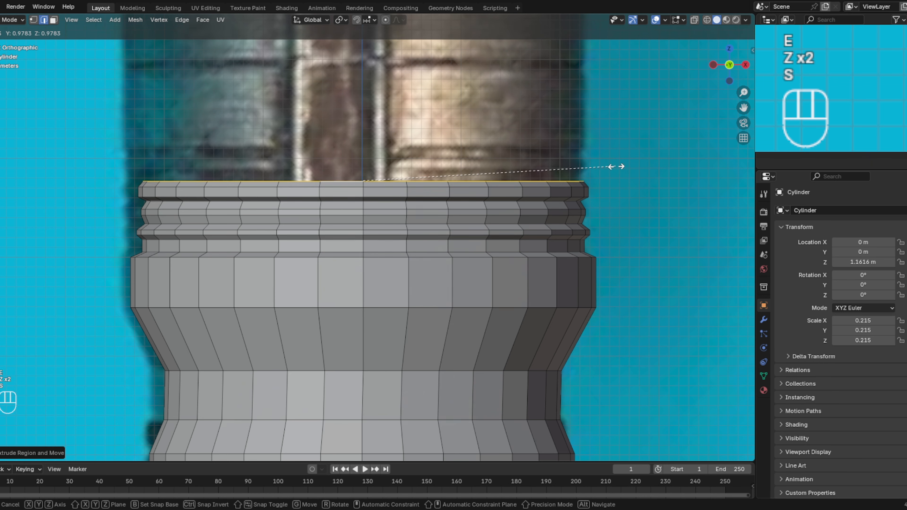
left_click(613, 167)
- Extrude two short rings up along Z above the third rib and scale the upper loop outward to start the fourth rib
key("e")
key("e")
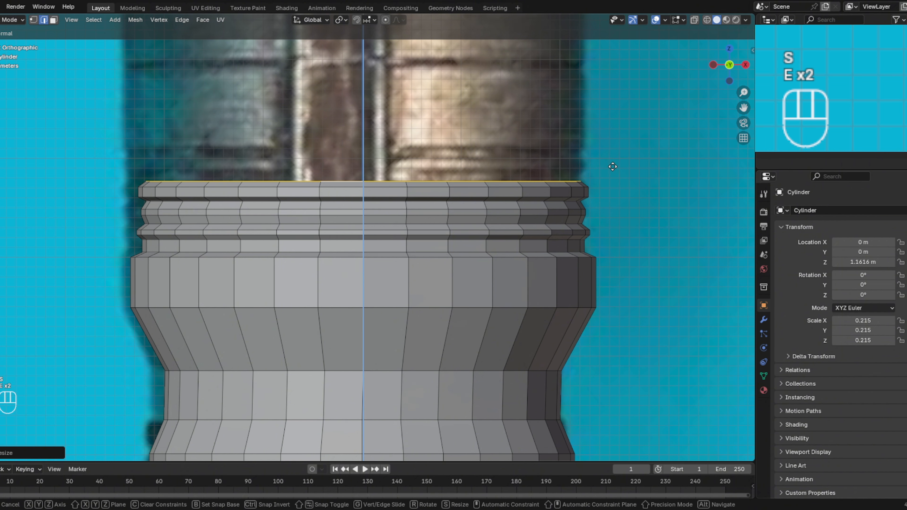
key("z")
key("z")
left_click(613, 163)
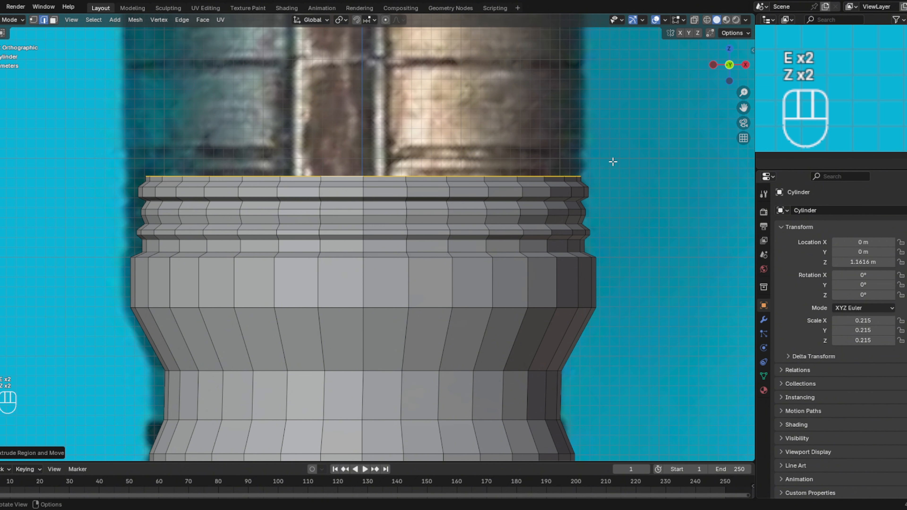
key("e")
key("z")
key("z")
left_click(615, 153)
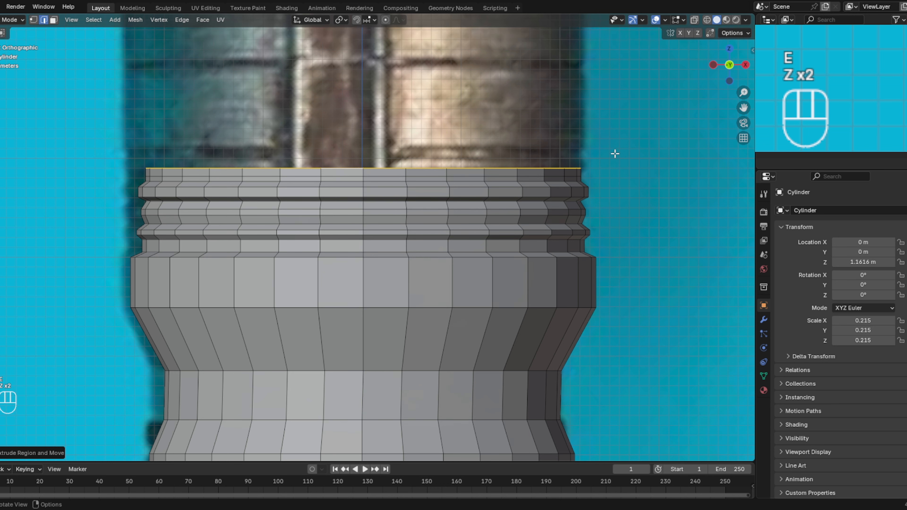
key("s")
left_click(623, 154)
- Extrude the fourth rib's wall up along Z and extrude another short ring on top of it
key("e")
key("z")
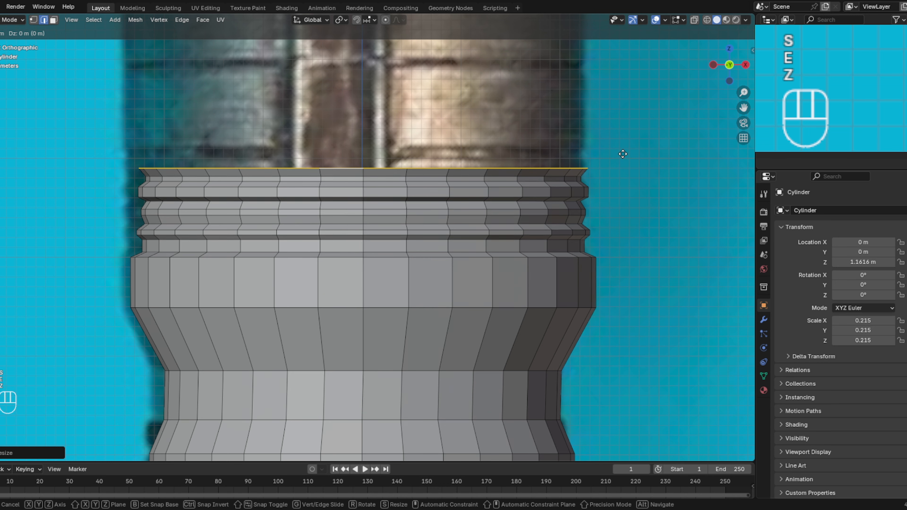
key("z")
left_click(622, 144)
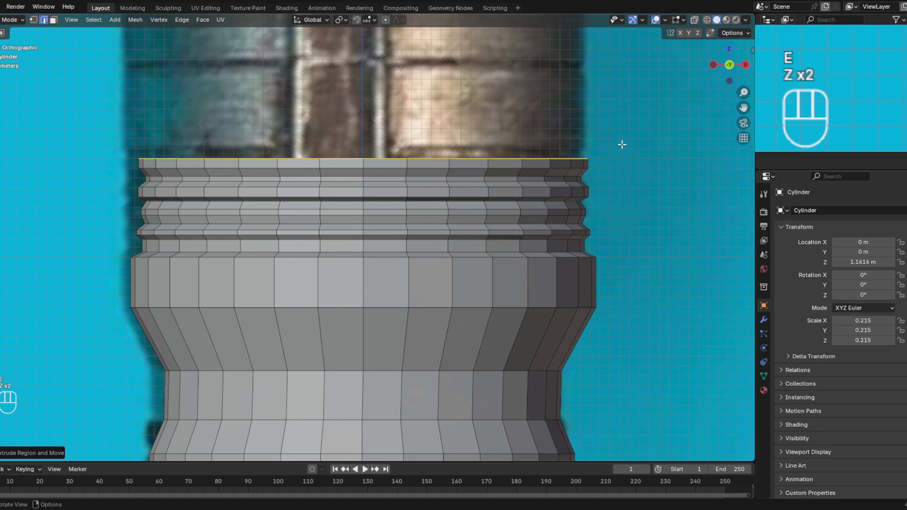
key("e")
key("e")
key("z")
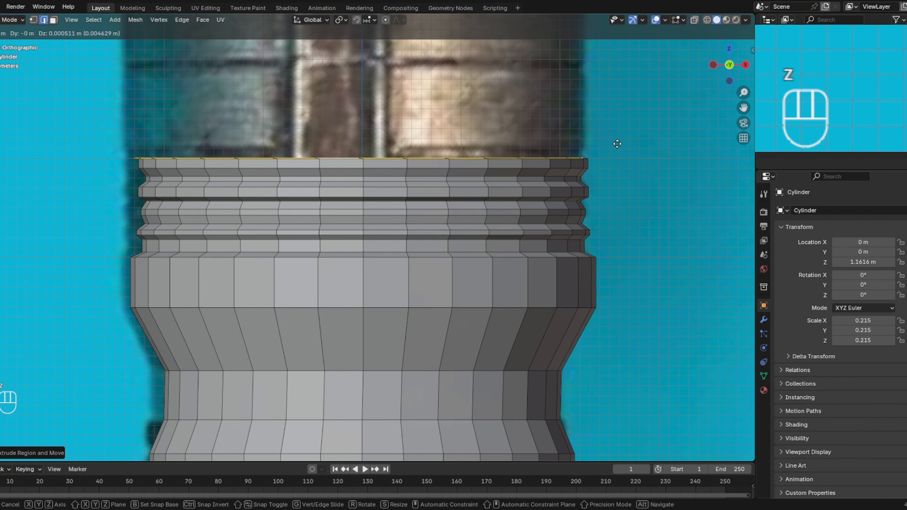
key("e")
key("z")
key("z")
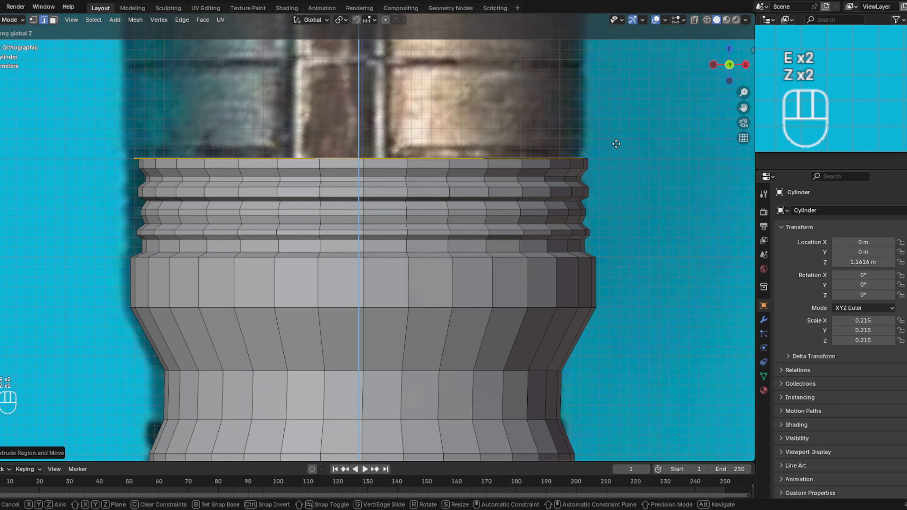
- Extrude the top loop in place, scale it slightly outward, and extrude it up about 0.085 m along Z as a wide smooth band
key("e")
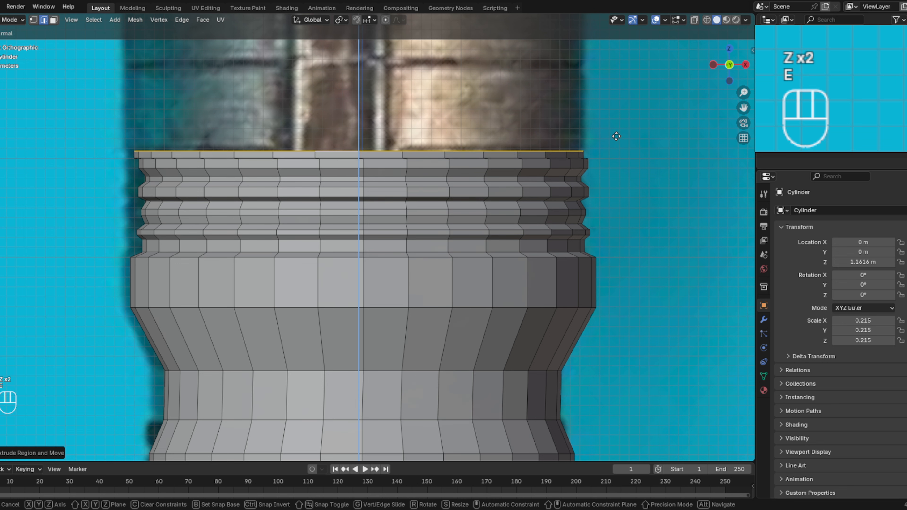
key("s")
left_click(624, 136)
key("e")
key("z")
- Extrude the wide band's top loop up about 0.004 m along Z and scale it slightly inward
key("z")
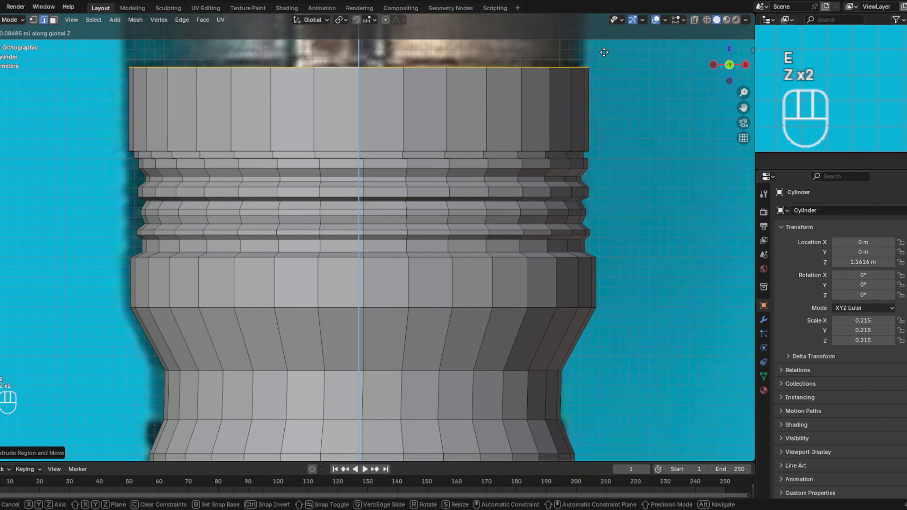
left_click(604, 53)
middle_click_drag(589, 76, 639, 212, "shift")
key("e")
key("z")
key("z")
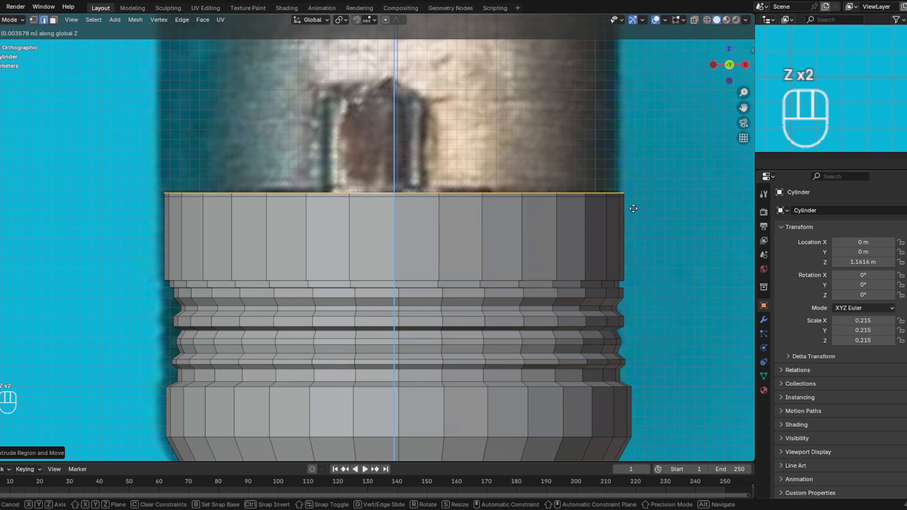
key("s")
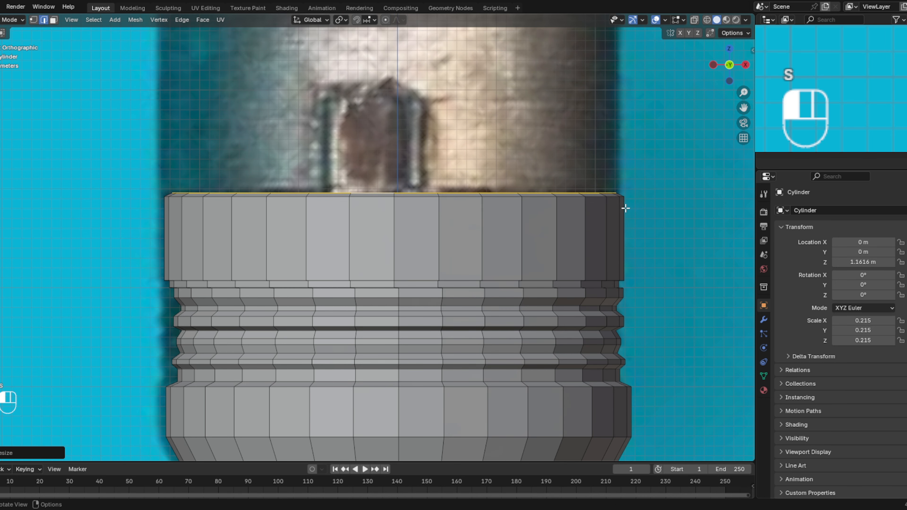
- Extrude the shallow groove up about 0.004 m along Z, then extrude in place and scale outward to about 1.03
key("e")
key("z")
key("z")
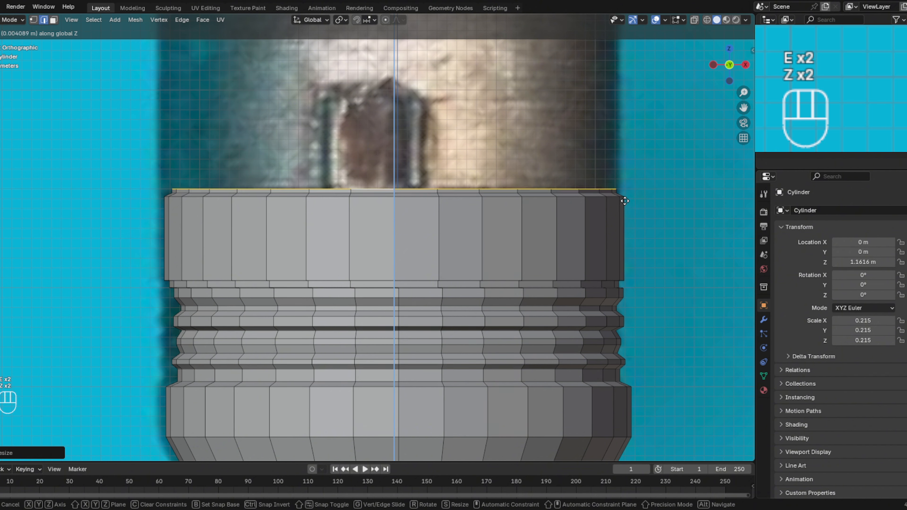
left_click(626, 204)
key("e")
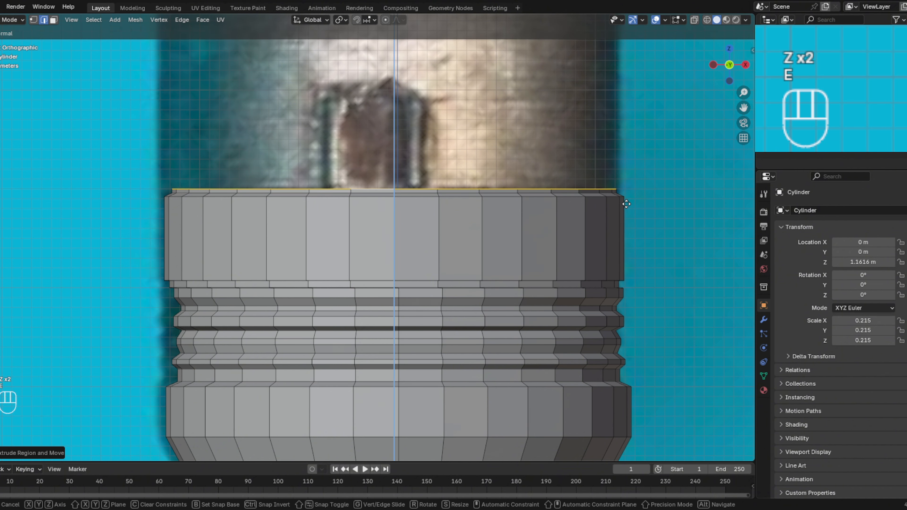
key("s")
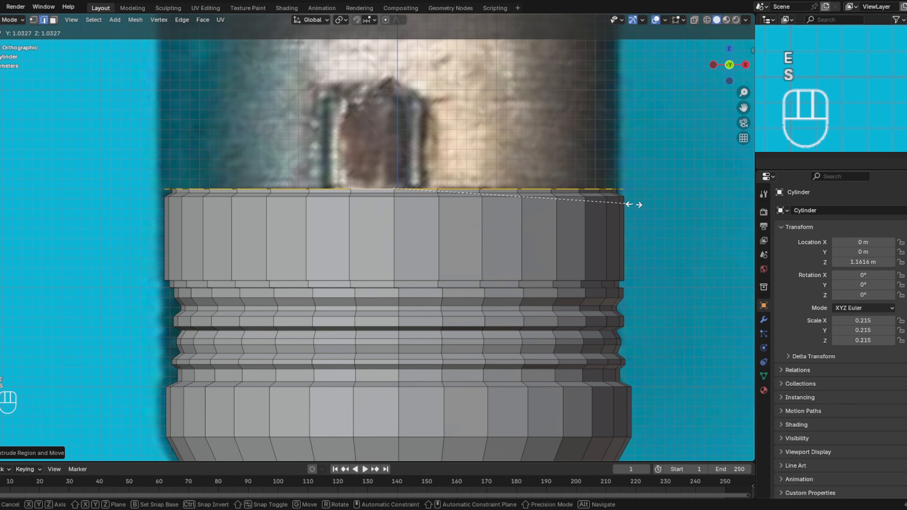
left_click(634, 204)
- Extrude the top loop up along Z to form the tall plain section ending just below the lowest notch in the reference
middle_click_drag(638, 152, 650, 309, "shift")
scroll(652, 309, "down", 1)
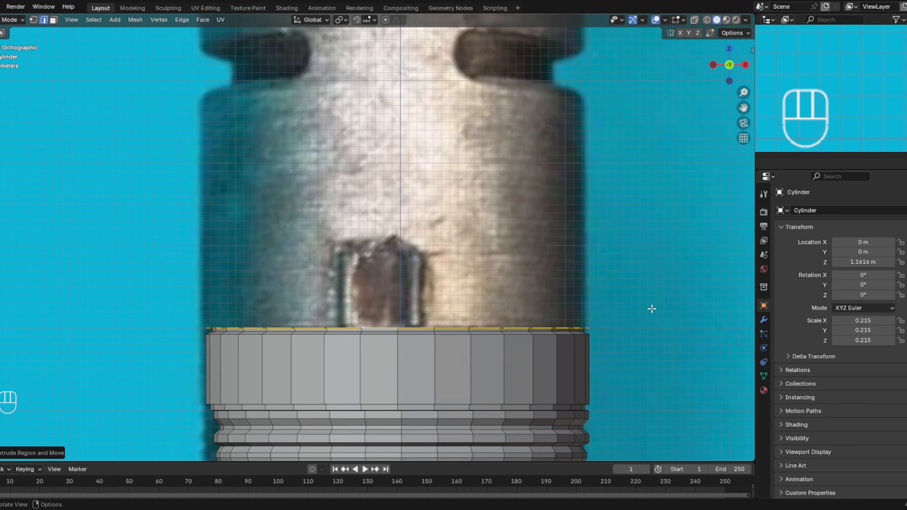
key("e")
key("z")
key("z")
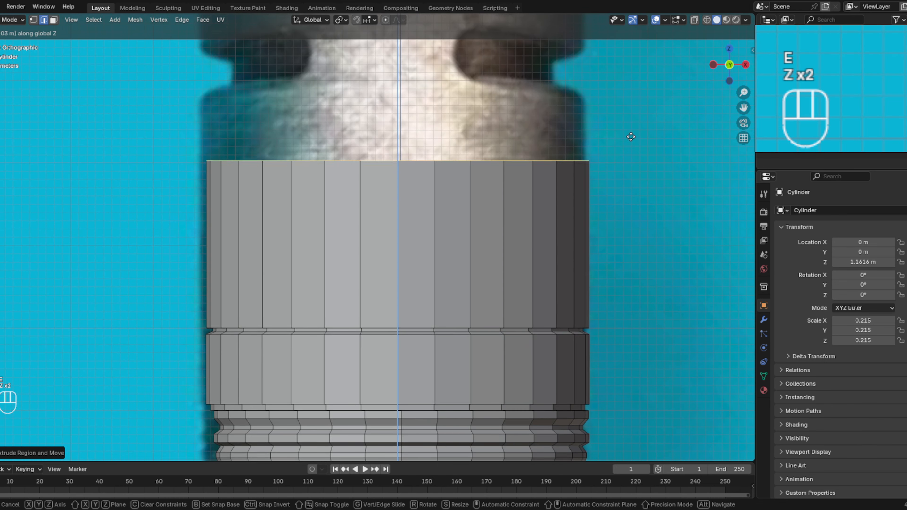
left_click(618, 81)
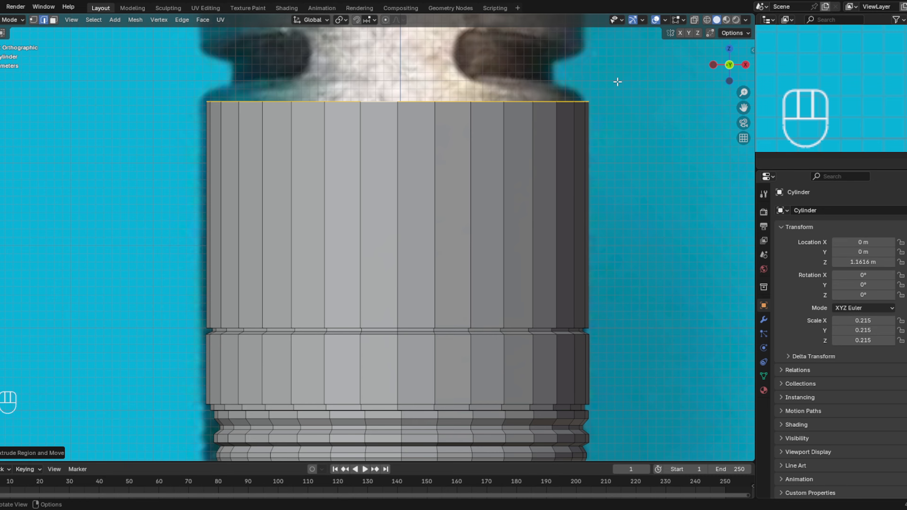
- Extrude the plain section's top loop up along Z to the notch's lower edge and scale it inward into a sloped shoulder
middle_click_drag(593, 96, 630, 224, "shift")
key("e")
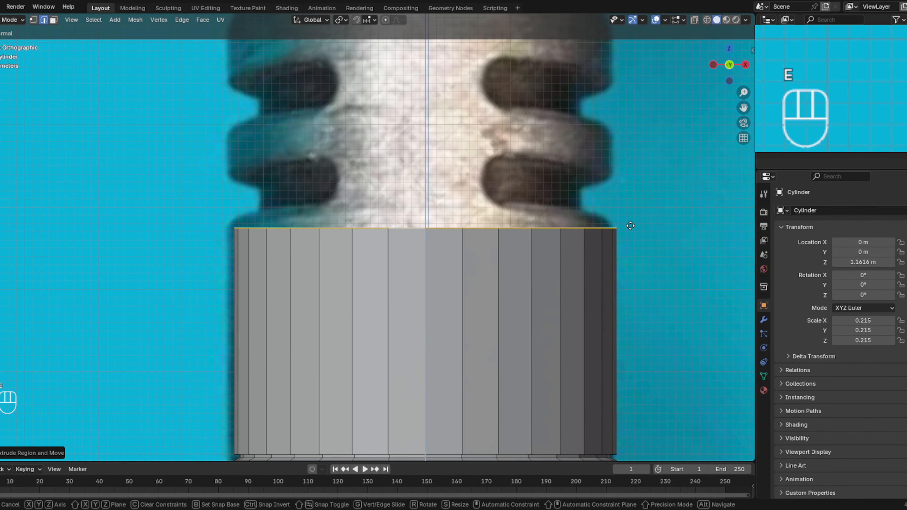
key("z")
key("z")
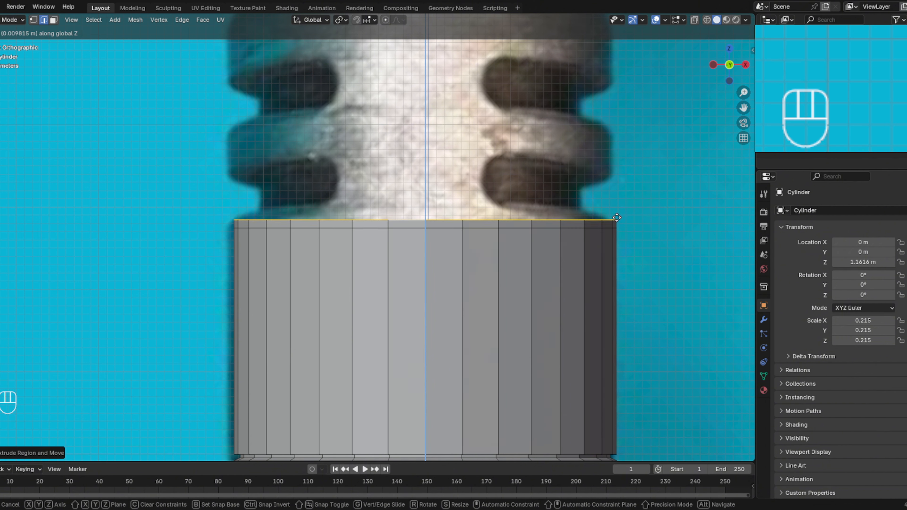
left_click(616, 209)
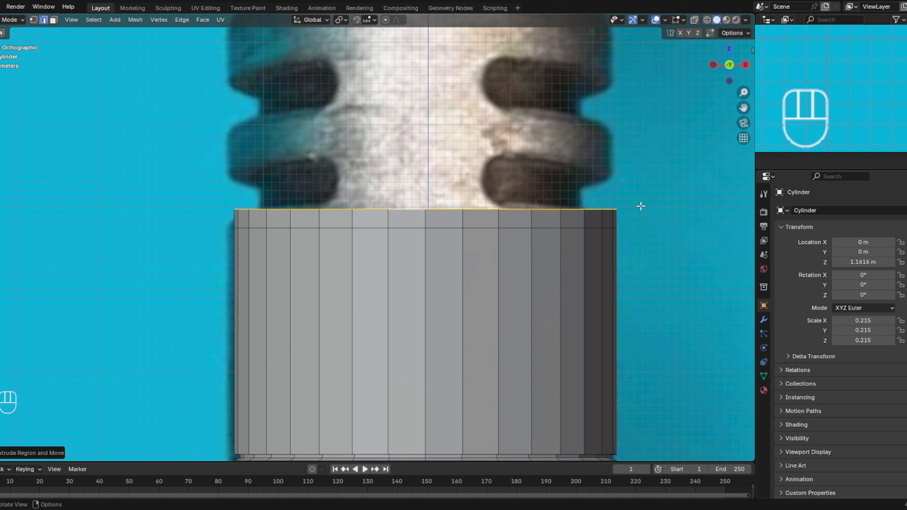
key("s")
left_click(607, 208)
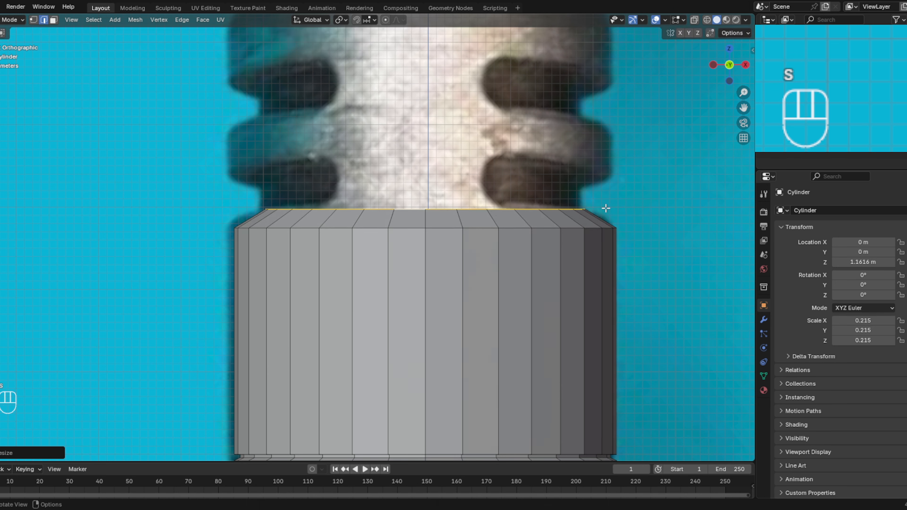
- Extrude the narrowed loop up about 0.03 m along Z to form the lower notch's neck
key("e")
key("z")
key("z")
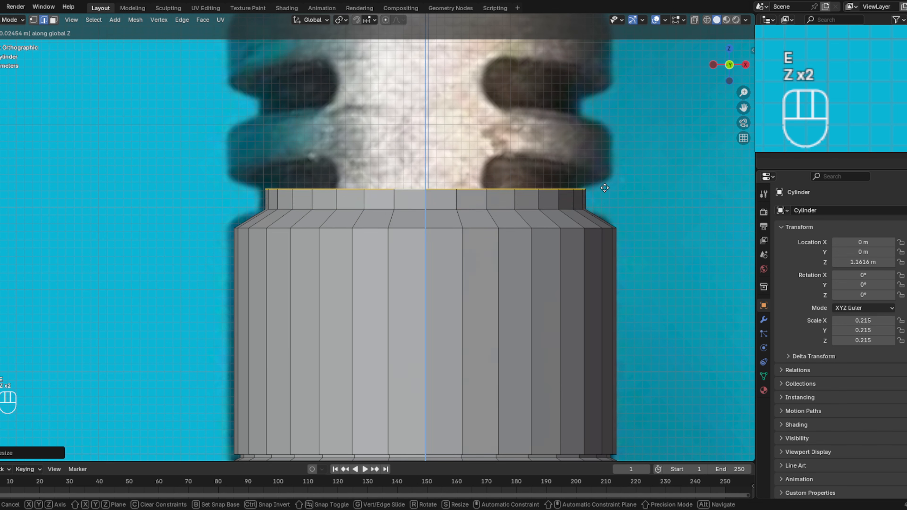
left_click(605, 187)
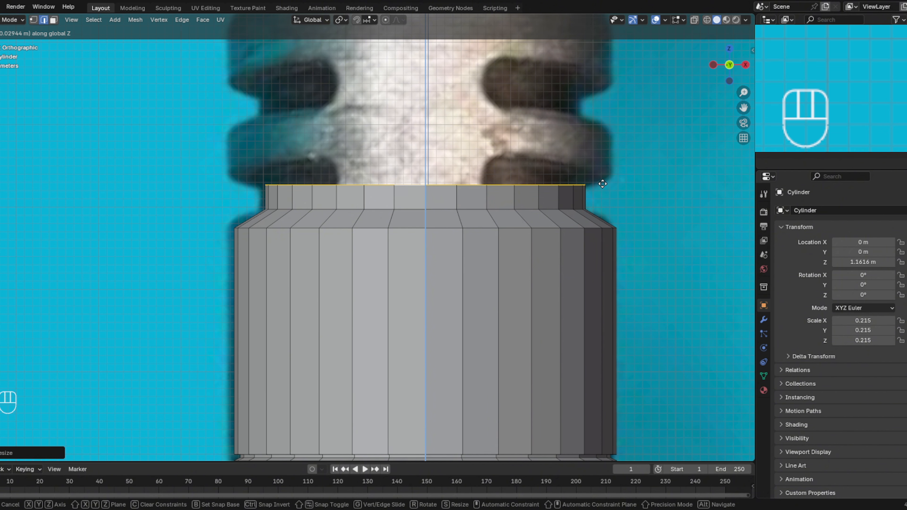
- Extrude the neck's top loop up along Z, scale it outward to about 1.18, and lower it along Z to the ring's lower edge
middle_click_drag(610, 173, 614, 219, "shift")
key("e")
key("z")
key("z")
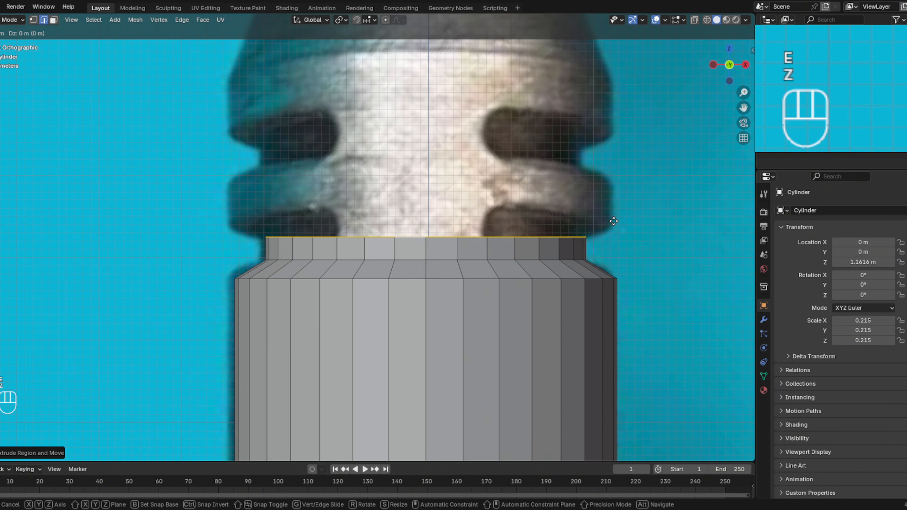
left_click(611, 192)
key("s")
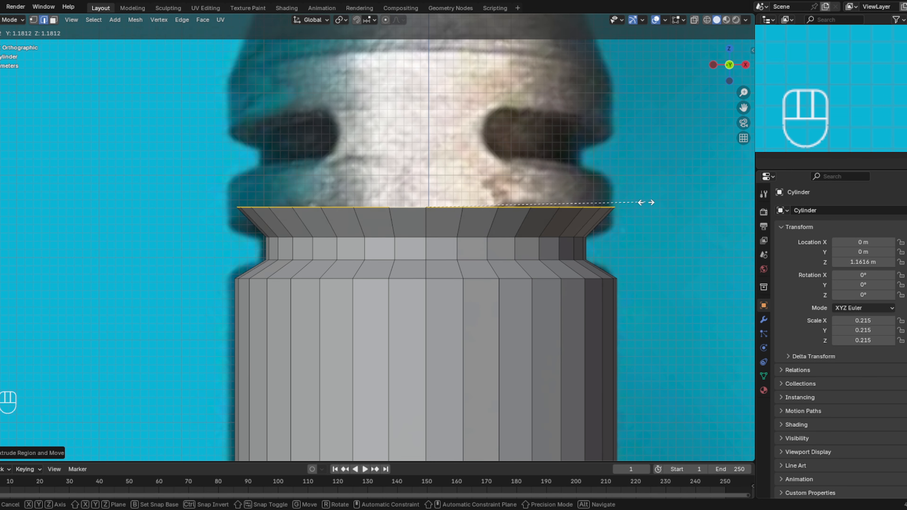
left_click(646, 202)
key("g")
key("z")
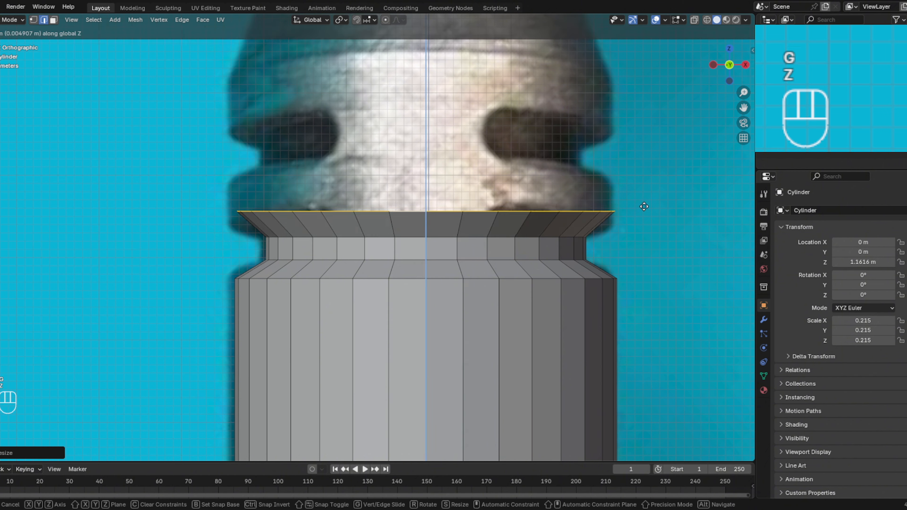
left_click(639, 218)
- Extrude the ring's wall up about 0.05 m along Z, then extrude a sloped shoulder and scale it inward to about 0.835
key("e")
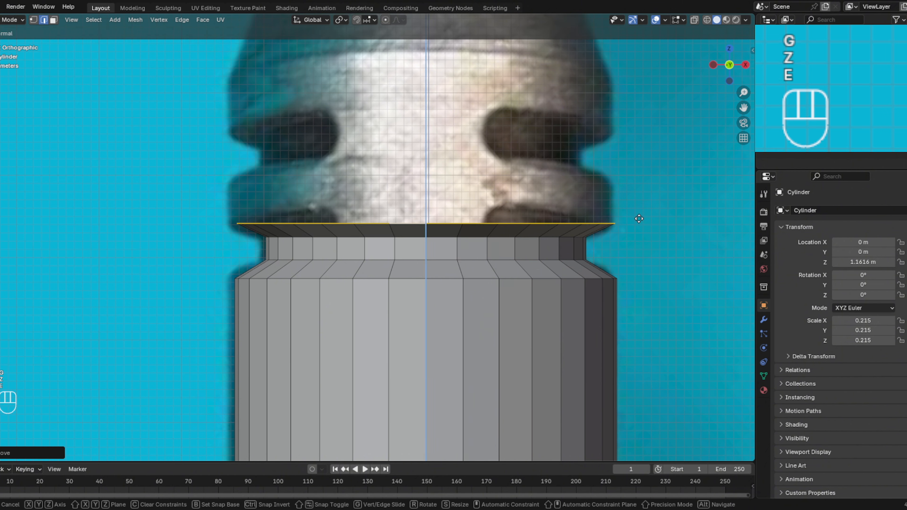
key("z")
key("z")
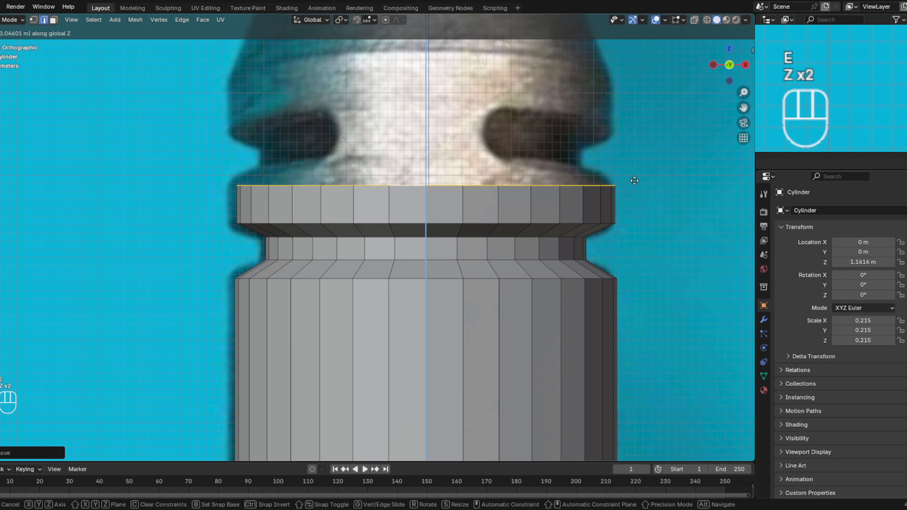
left_click(634, 177)
key("e")
key("z")
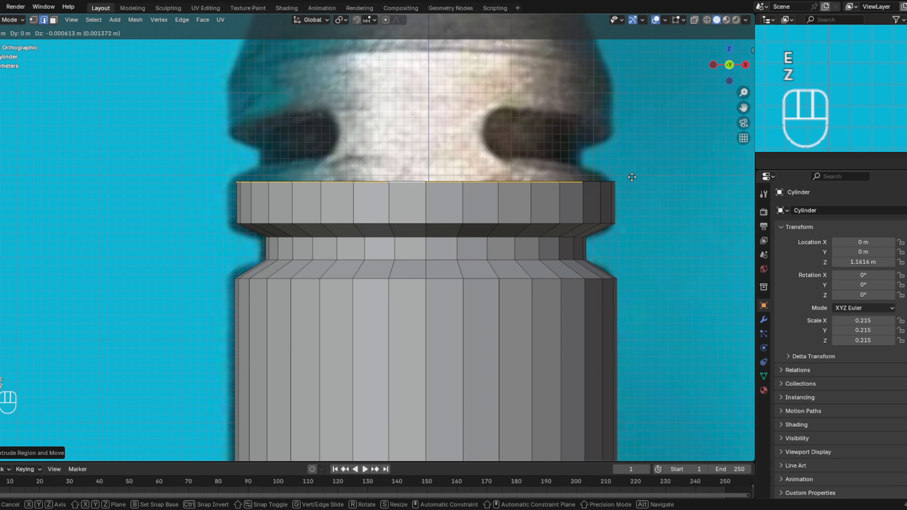
key("z")
key("s")
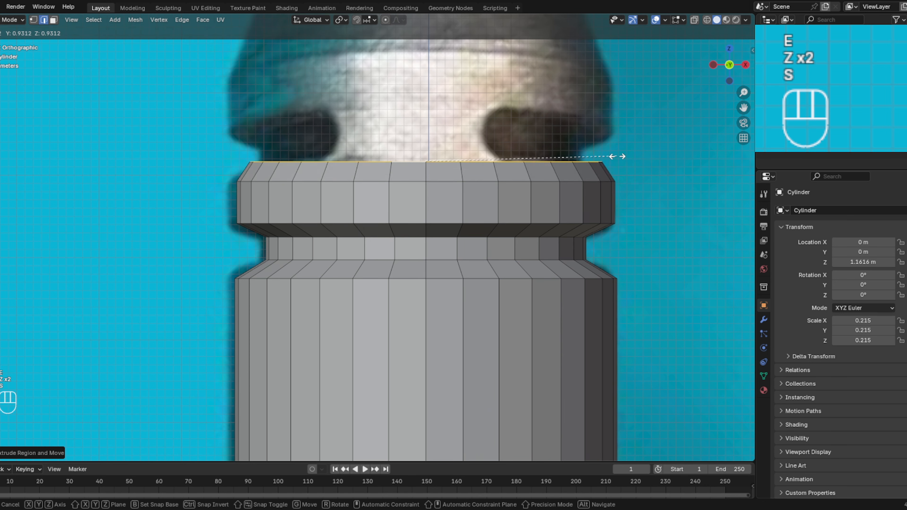
left_click(596, 156)
- Extrude the narrowed loop up about 0.014 m along Z as the upper notch's neck, then extrude again and scale outward to about 1.18
key("e")
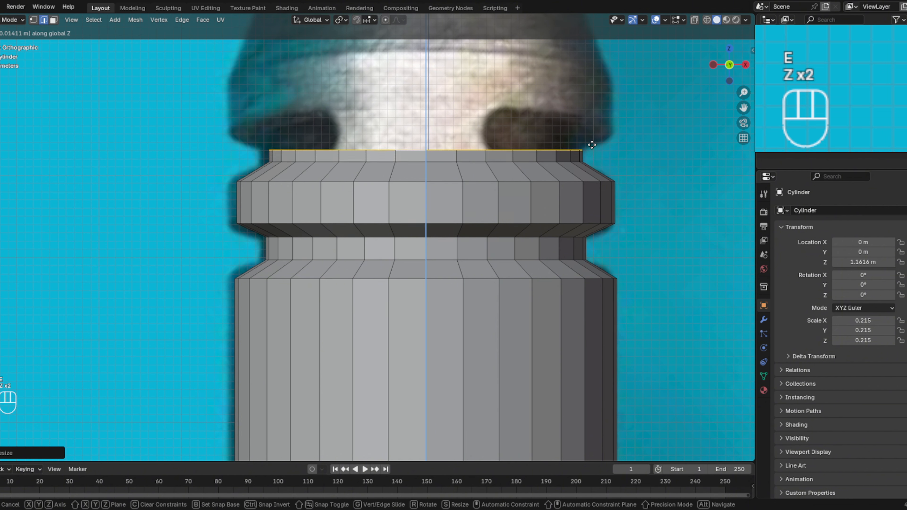
left_click(592, 142)
key("e")
key("z")
key("z")
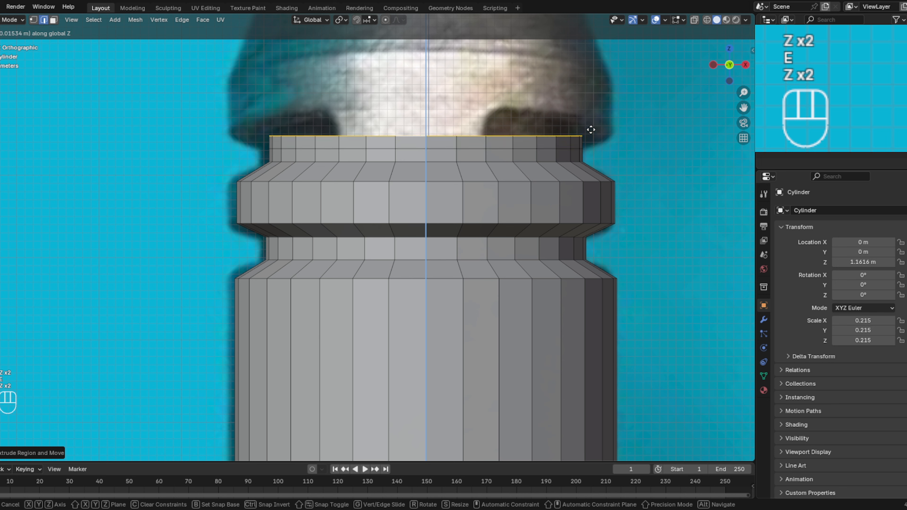
left_click(591, 129)
key("s")
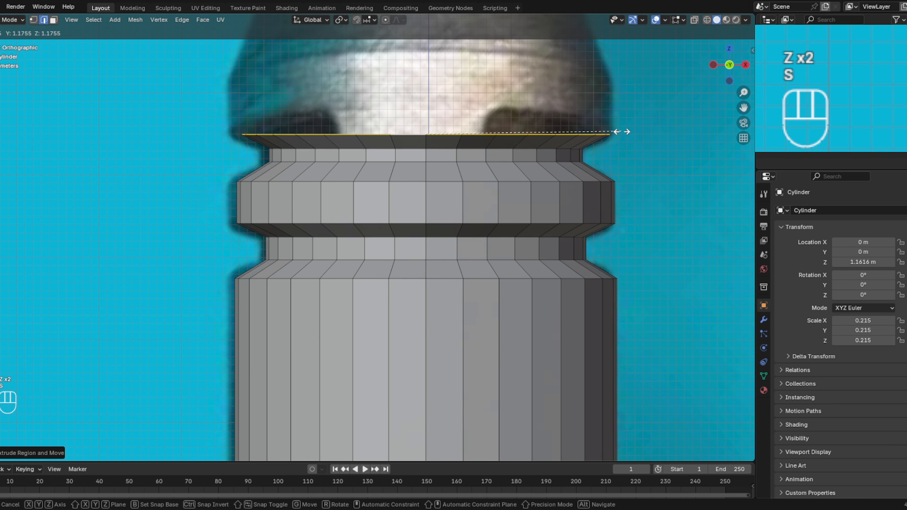
left_click(622, 132)
- Extrude the upper ring's wall up along Z to where the reference hilt begins to taper
key("e")
key("z")
key("z")
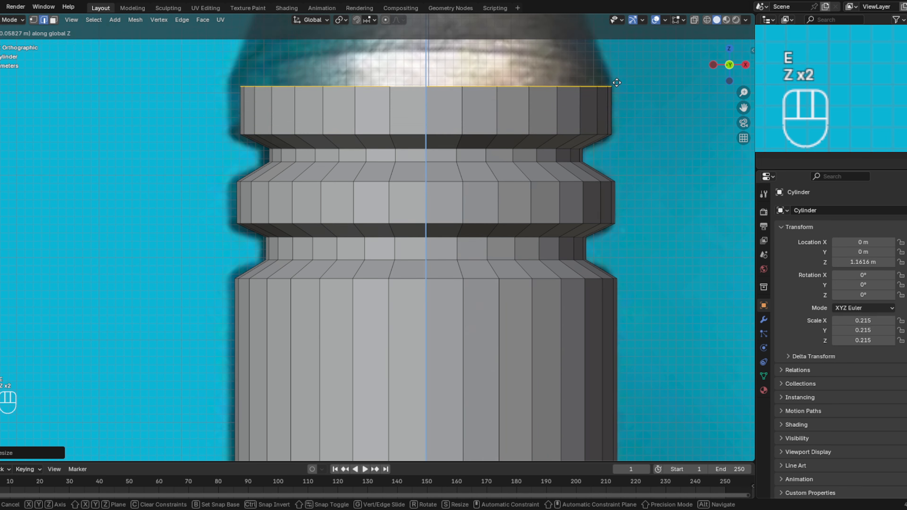
left_click(608, 70)
- Extrude the upper ring's top loop along Z to the end of the reference taper and scale it inward to about 0.8
middle_click_drag(608, 69, 626, 283, "shift")
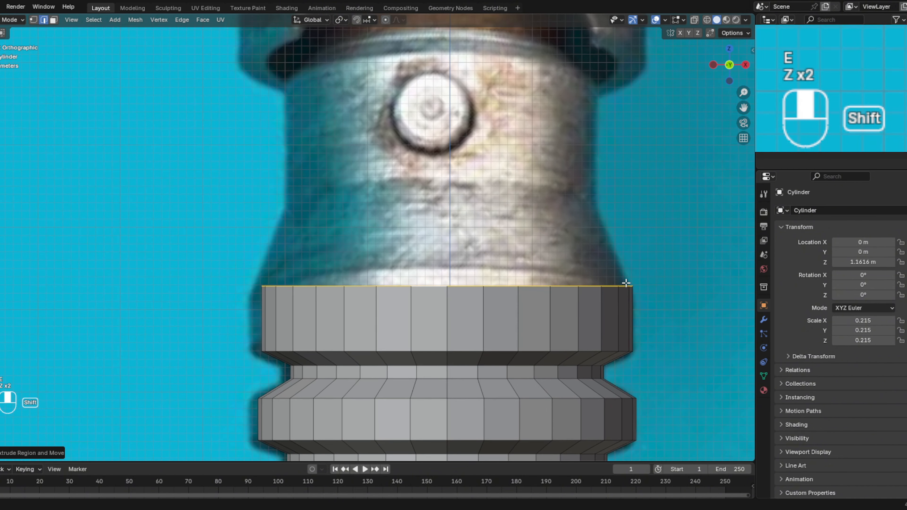
key("e")
key("z")
key("z")
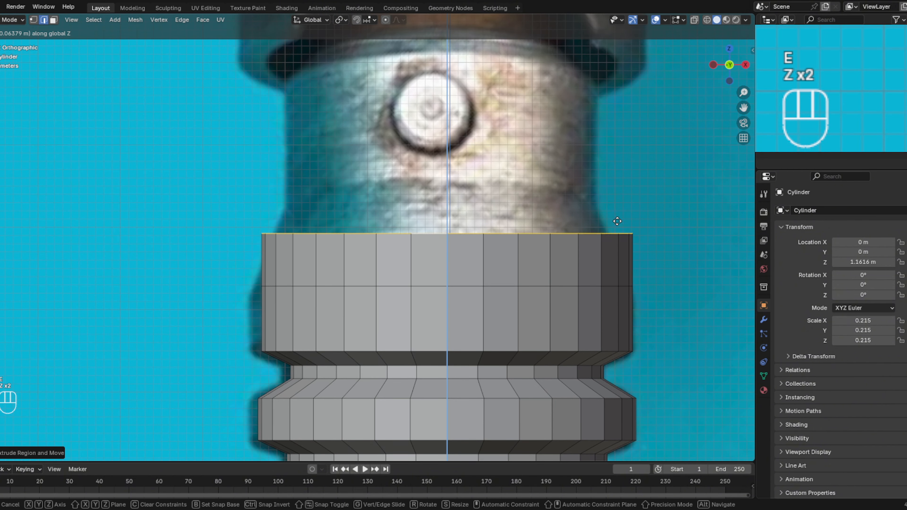
left_click(618, 196)
key("s")
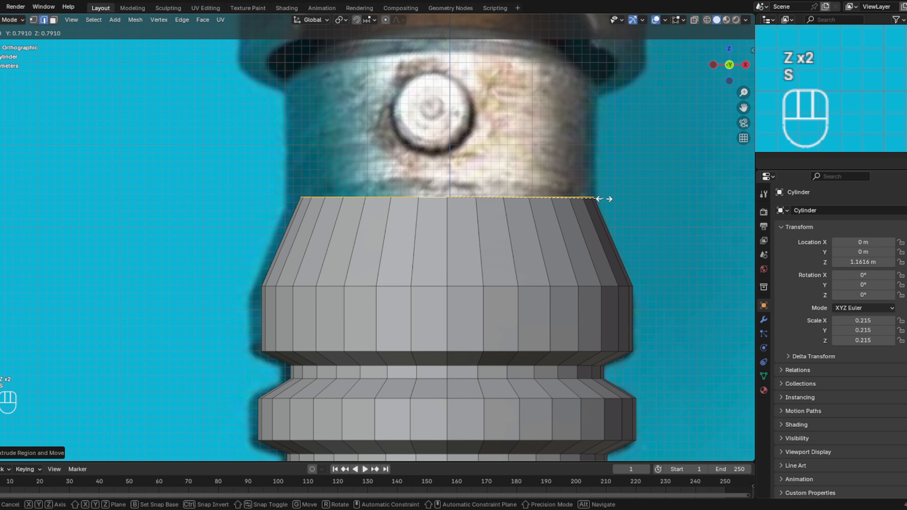
left_click(608, 198)
- Extrude the tapered section's top loop straight up along Z to the underside of the reference's emitter sleeve
key("e")
key("z")
key("z")
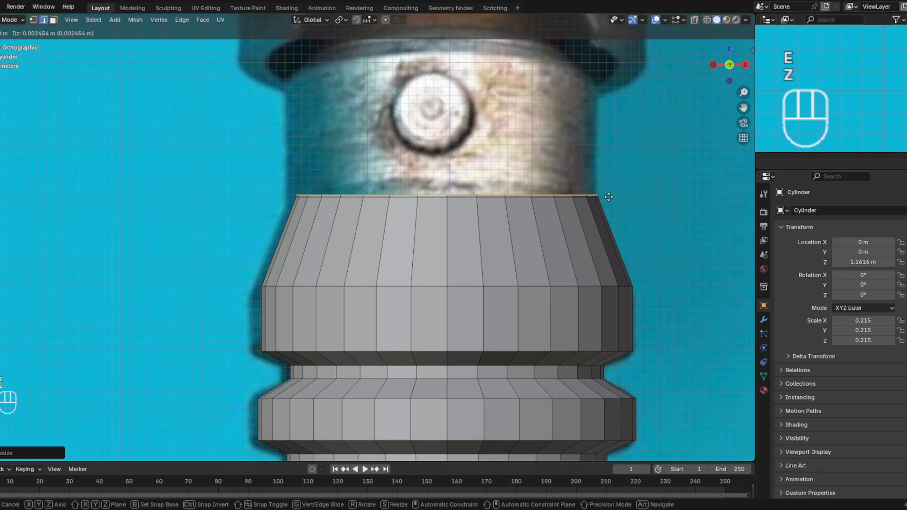
left_click(602, 84)
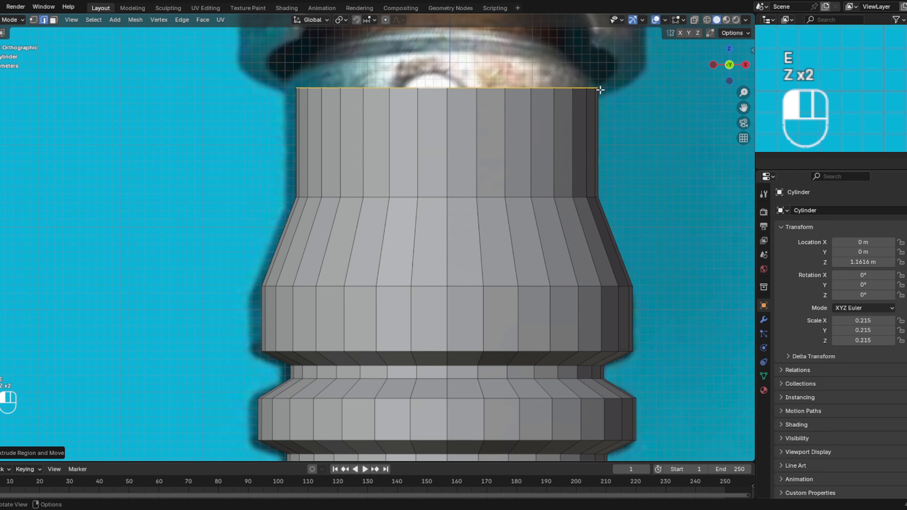
- Extrude the straight section's top loop up a short distance along Z and scale it outward to about 1.38, matching the emitter sleeve's width
middle_click_drag(600, 85, 582, 246, "shift")
key("e")
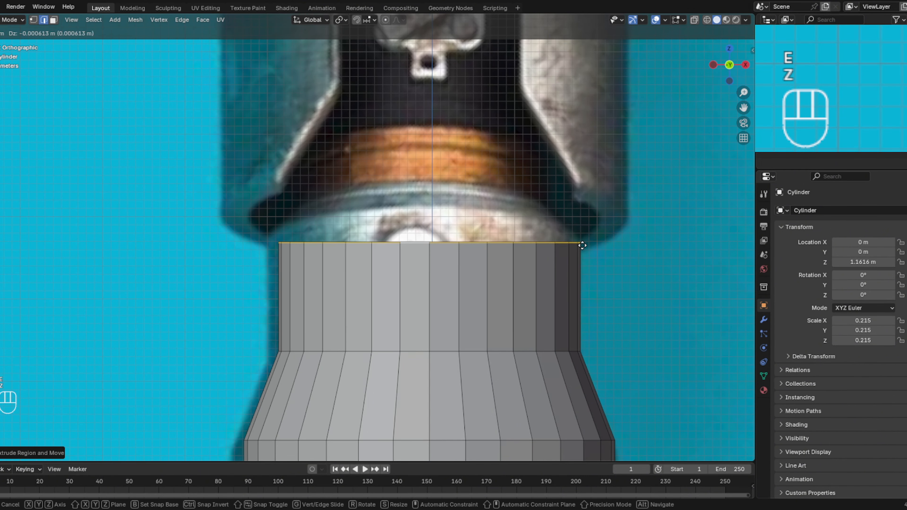
key("z")
key("z")
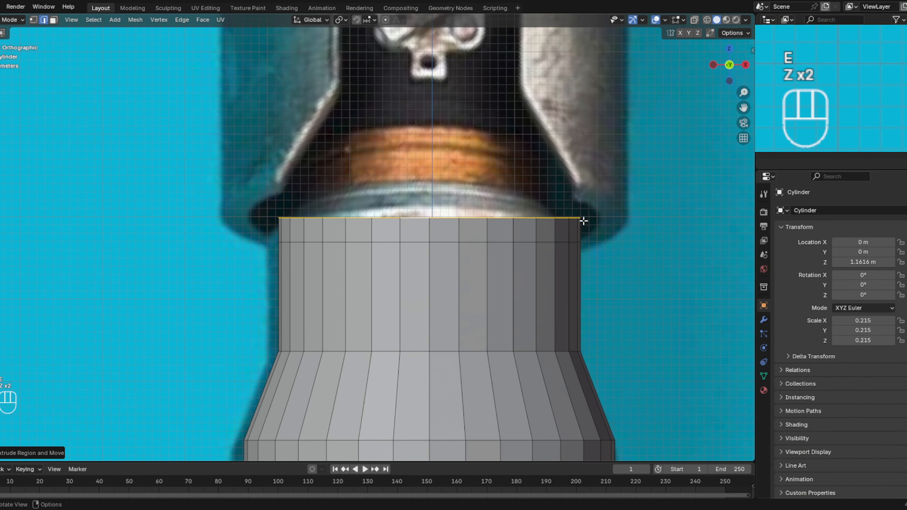
key("s")
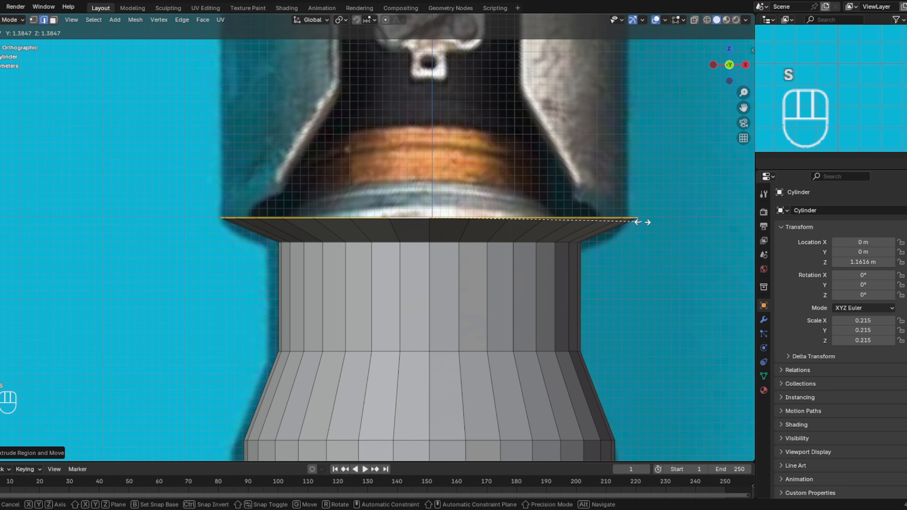
left_click(642, 222)
- Extrude the flared loop up along Z into a tall emitter sleeve ending at the base of the reference's open slot
middle_click_drag(638, 210, 635, 283, "shift")
scroll(634, 284, "down", 2)
middle_click_drag(561, 235, 555, 349, "shift")
scroll(559, 234, "down", 4)
key("e")
key("z")
key("z")
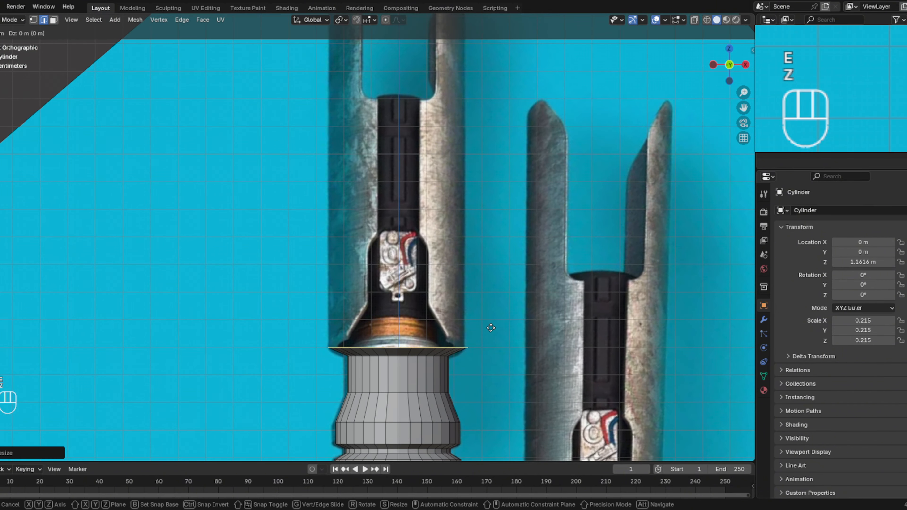
left_click(468, 81)
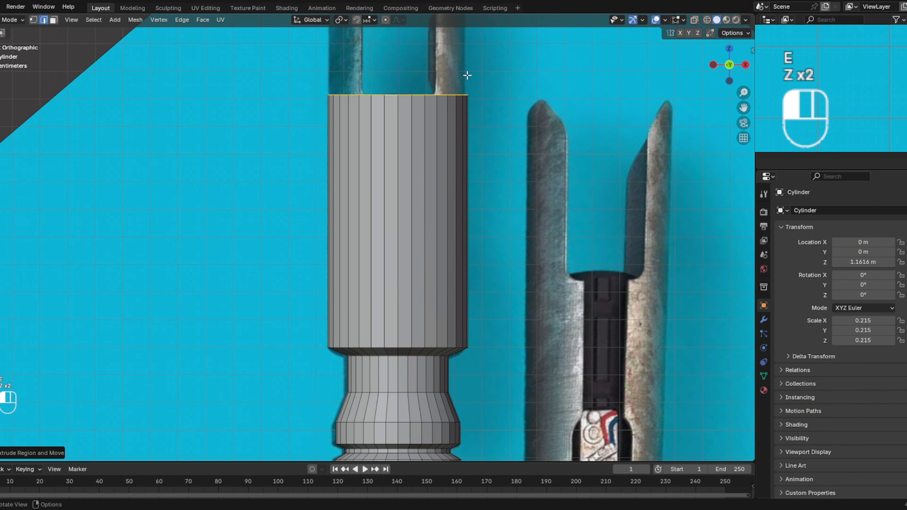
- Select the hilt's bottom edge loop, extrude it down about 0.02 m along Z, and scale it outward to about 1.1
middle_click_drag(502, 318, 483, 114, "shift")
middle_click_drag(503, 372, 497, 212, "shift")
middle_click_drag(482, 397, 479, 68, "shift")
middle_click_drag(445, 319, 417, 231, "shift")
left_click(413, 267, "alt")
scroll(419, 279, "up", 1)
scroll(420, 279, "up", 2)
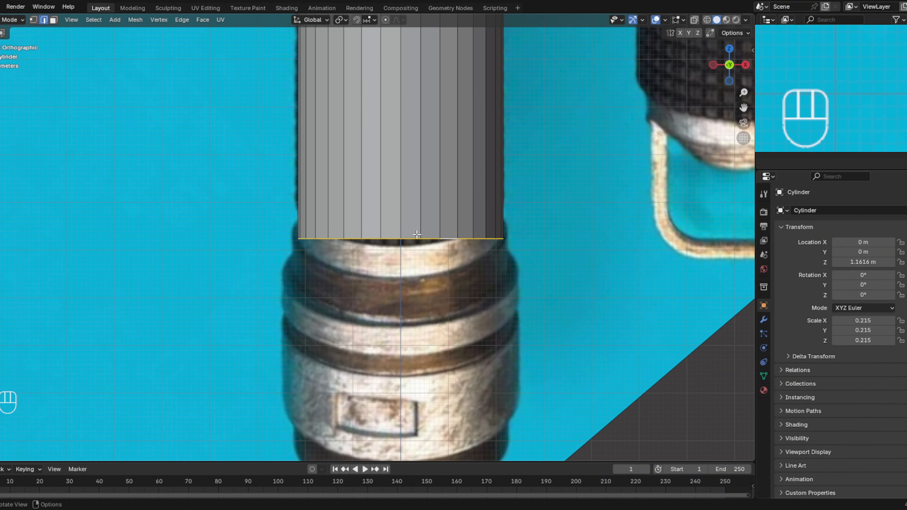
key("e")
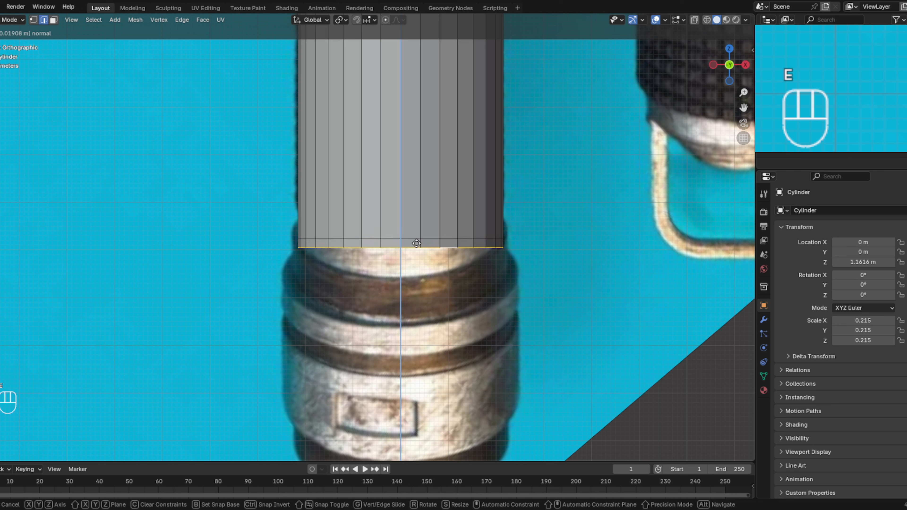
left_click(417, 243)
key("s")
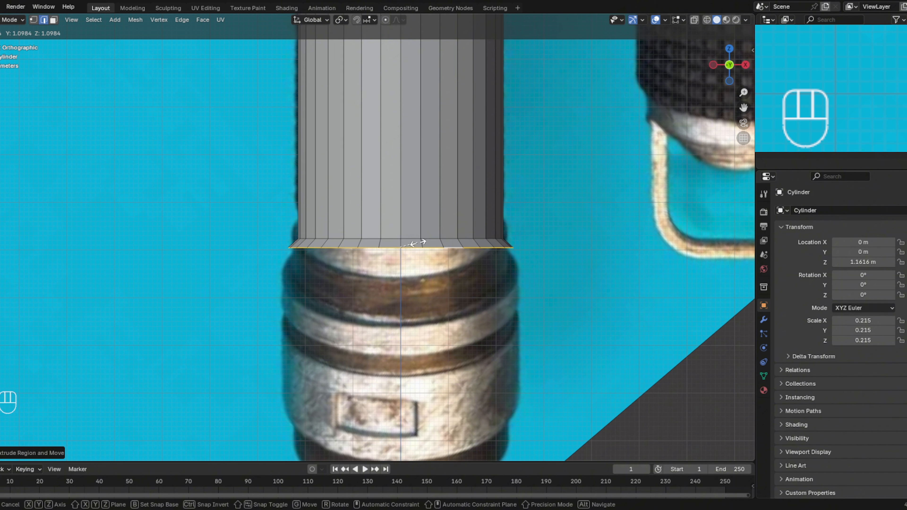
left_click(415, 244)
- Extrude the flared bottom loop straight down along Z twice, forming two stacked bands each about 0.025 m tall
key("e")
key("z")
key("z")
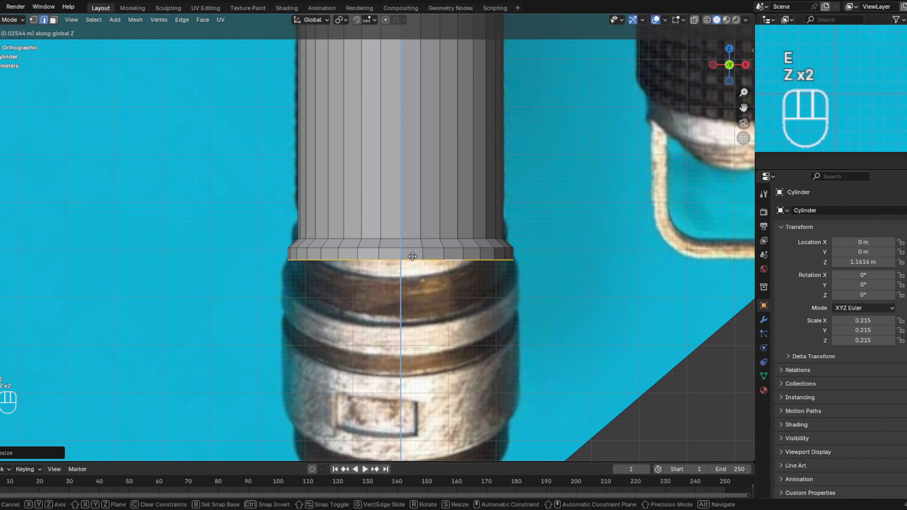
left_click(413, 257)
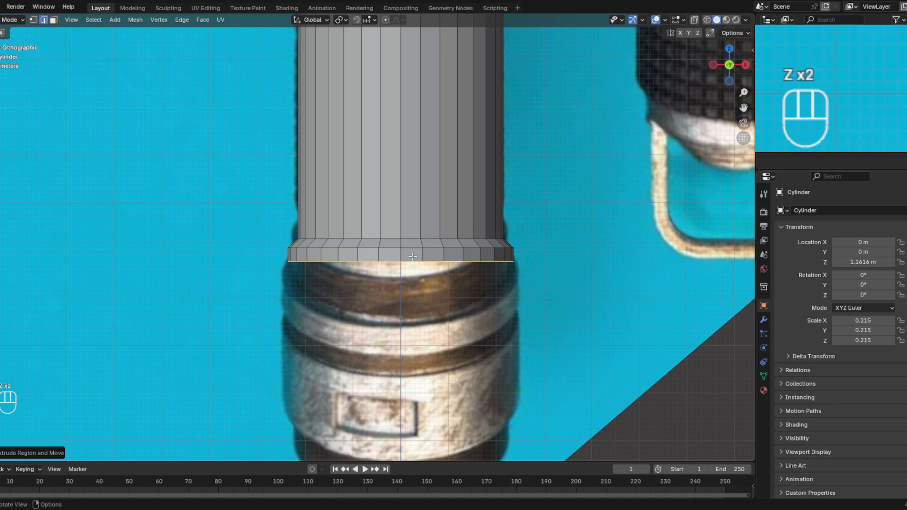
key("e")
key("z")
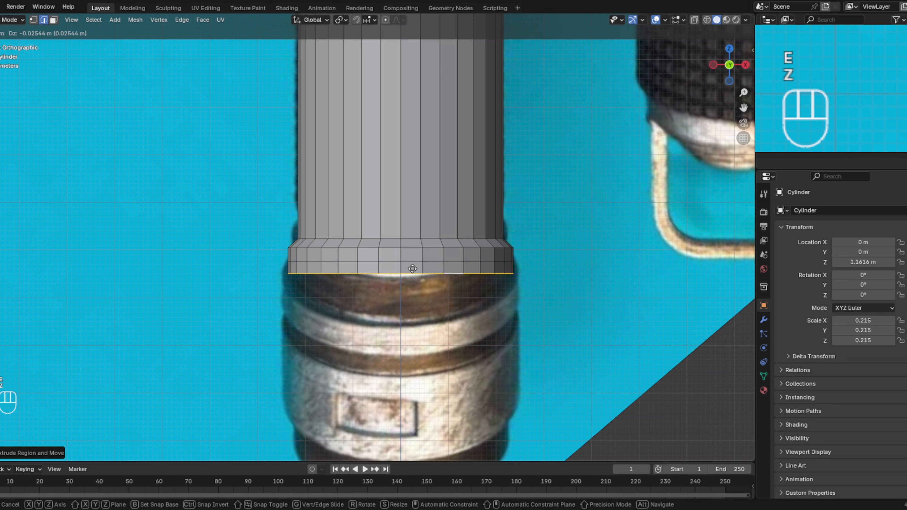
left_click(413, 268)
- Extrude the bottom loop down about 0.022 m along Z and scale it slightly inward to close the first collar
key("e")
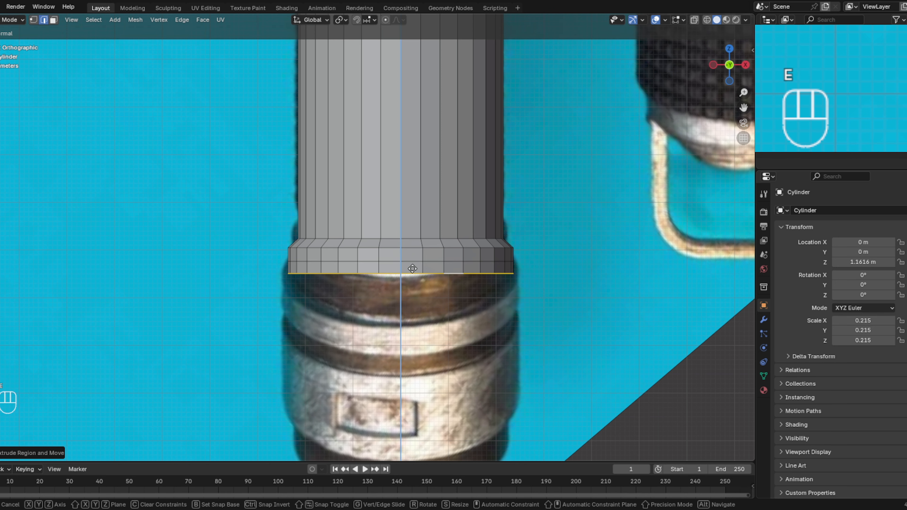
key("z")
key("z")
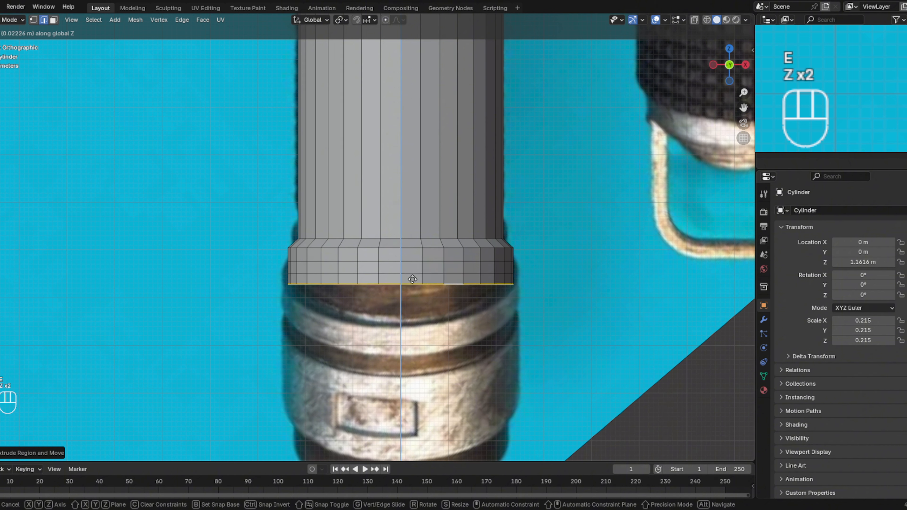
key("s")
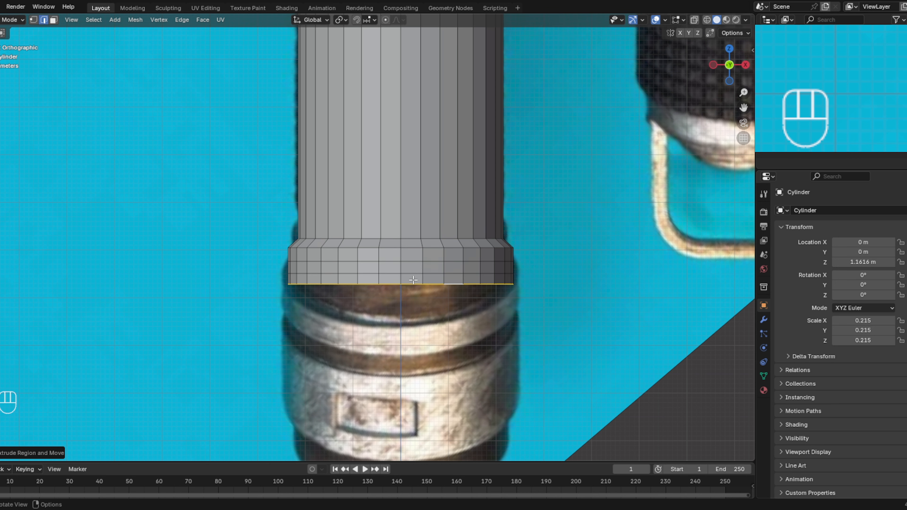
left_click(571, 294)
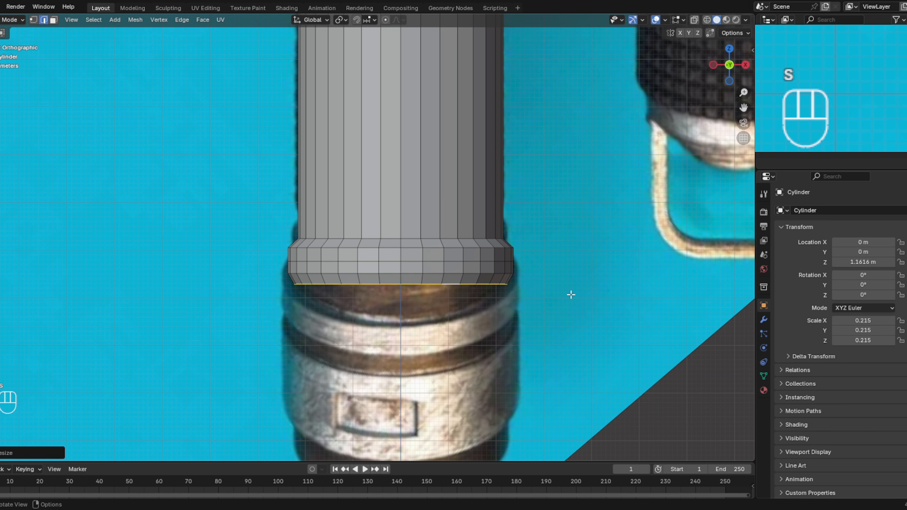
- Extrude the narrowed bottom loop straight down along Z into a neck, then extrude further down and scale the new loop slightly outward
key("e")
key("z")
key("z")
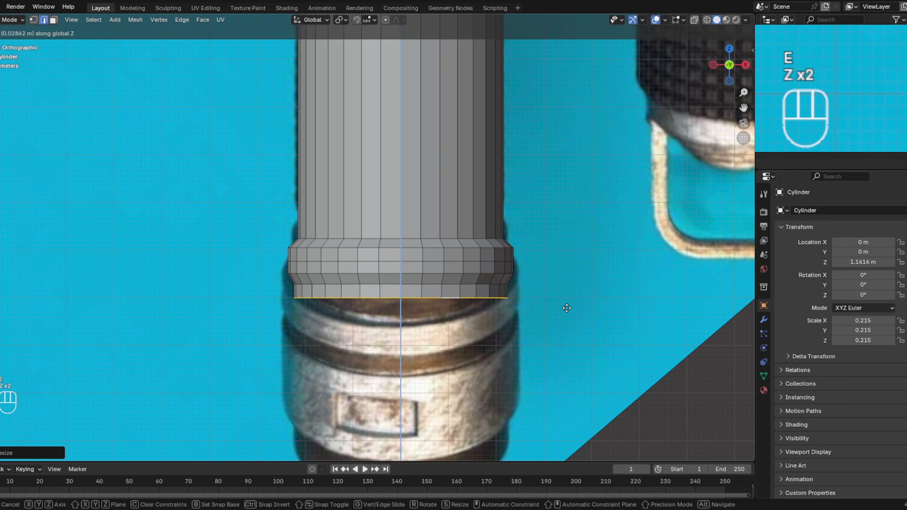
left_click(564, 311)
key("e")
key("z")
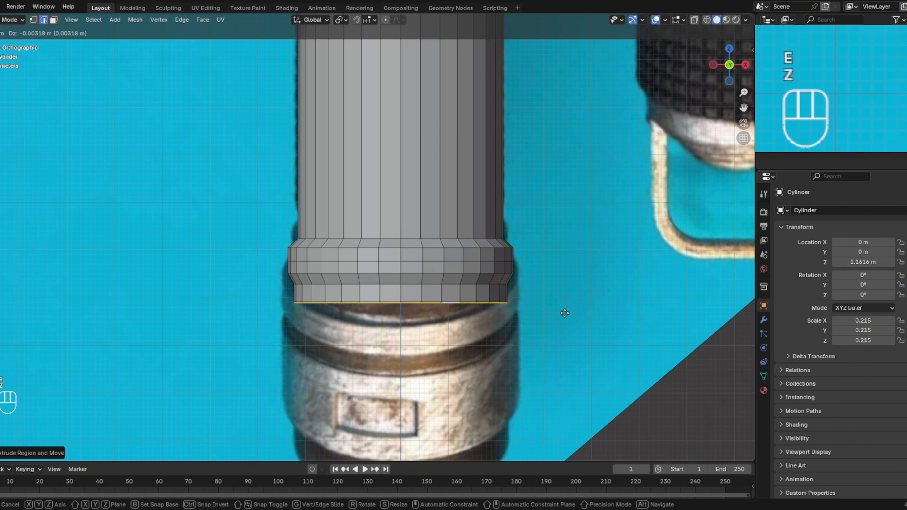
left_click(564, 323)
key("s")
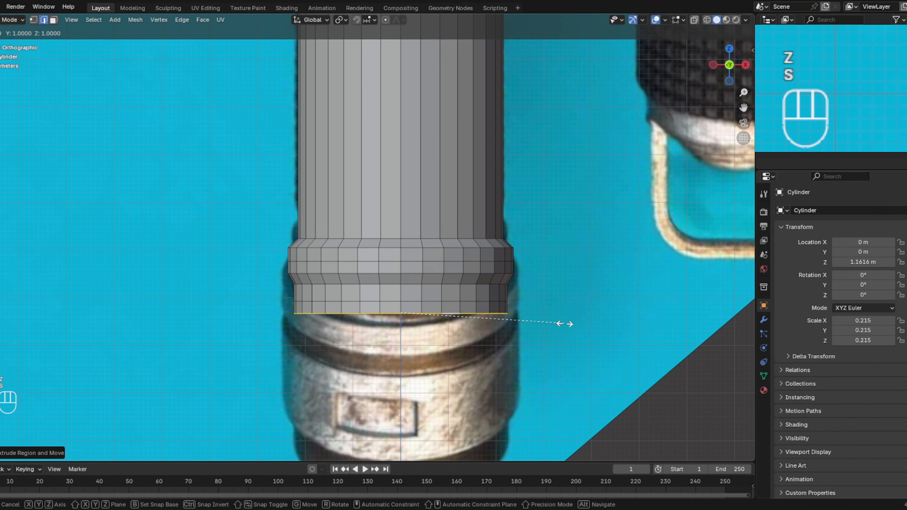
left_click(571, 324)
- Extrude the second collar's wall down about 0.04 m along Z, then extrude its lower edge and scale it inward to about 0.94
key("e")
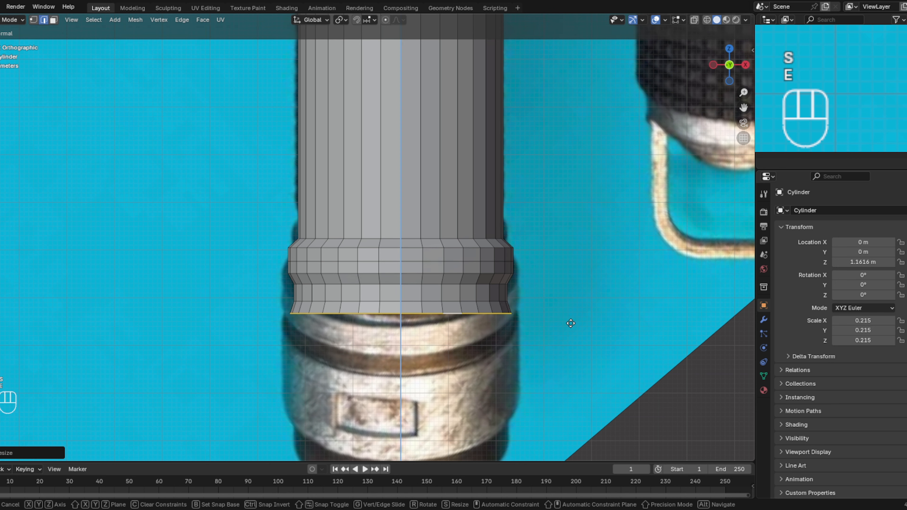
key("z")
key("z")
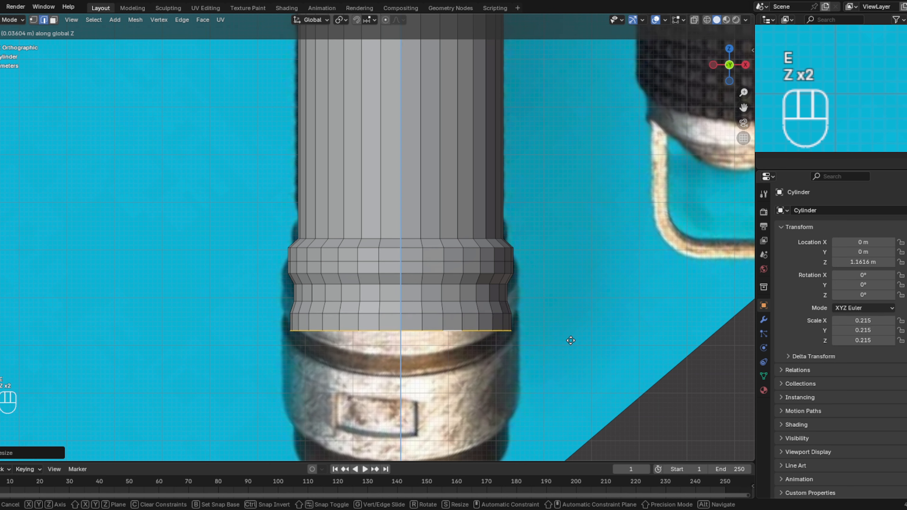
left_click(570, 343)
key("e")
key("z")
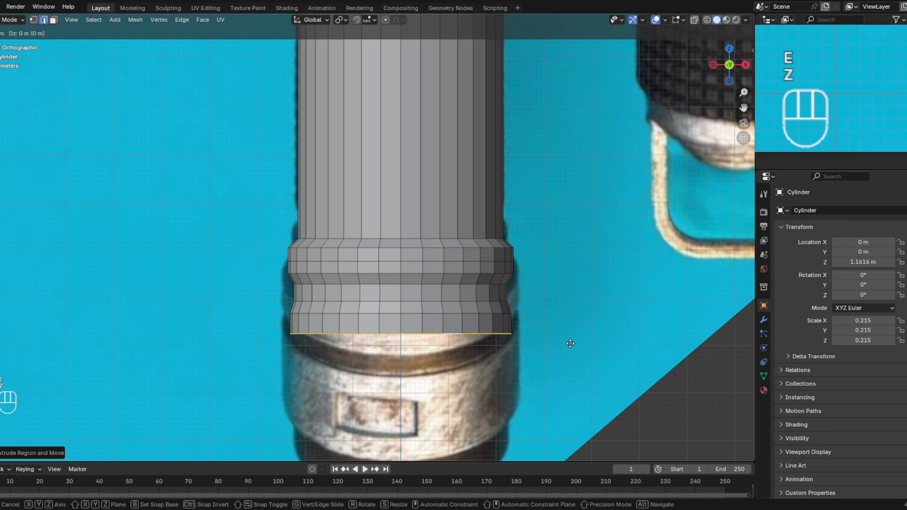
key("z")
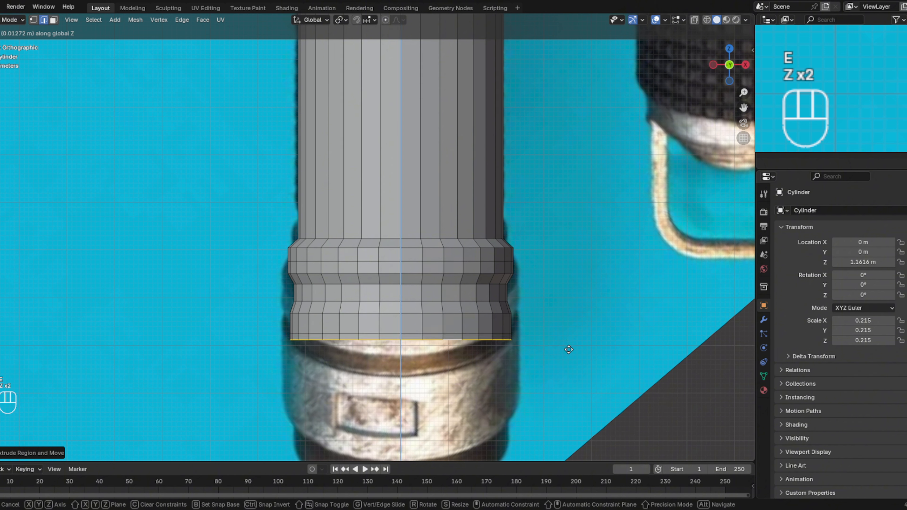
key("s")
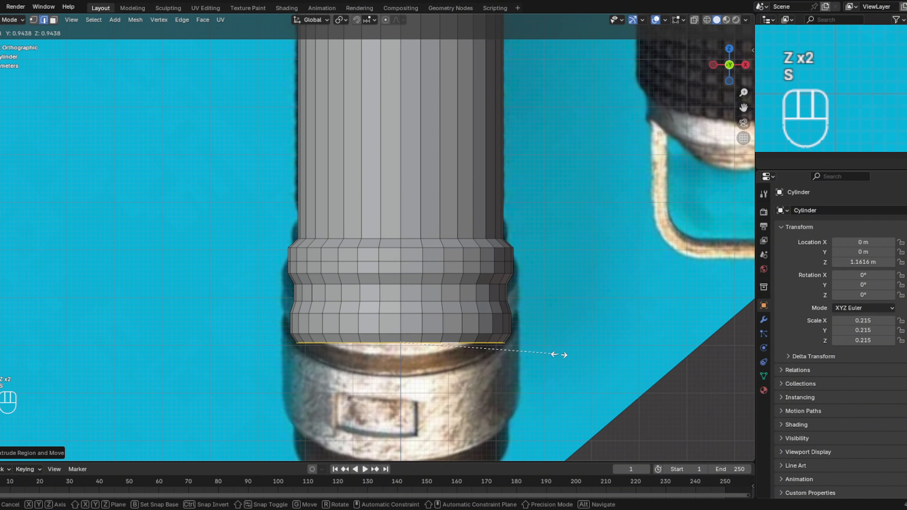
left_click(559, 355)
- Extrude the narrowed bottom loop down along Z as a short groove, then extrude in place and scale outward to the next collar's width
key("e")
key("z")
key("z")
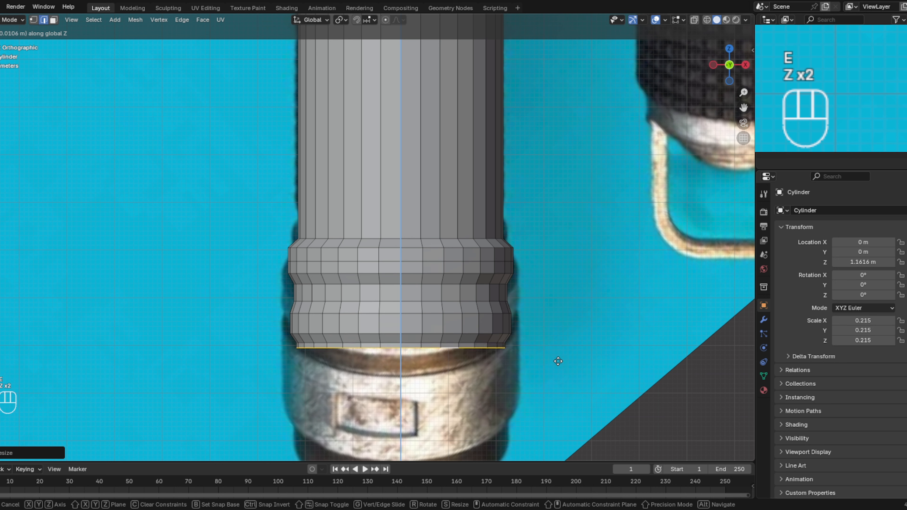
left_click(559, 364)
key("e")
key("s")
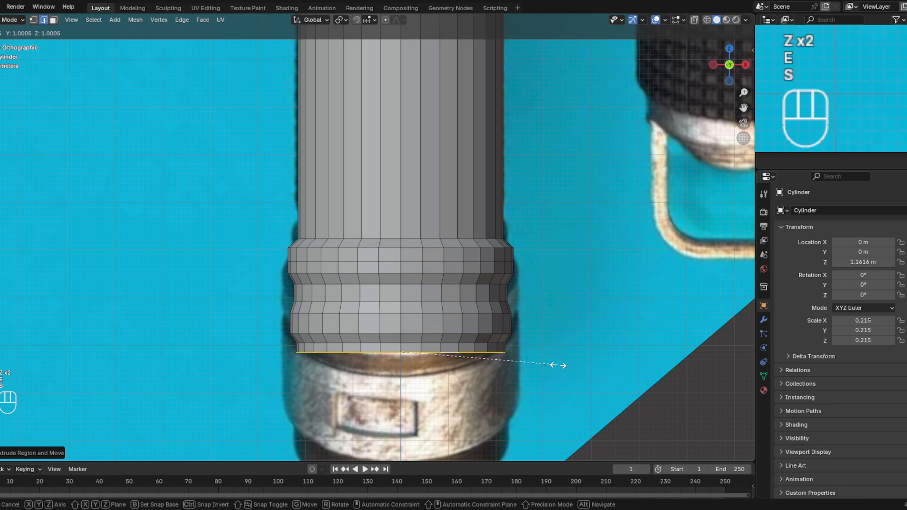
left_click(572, 364)
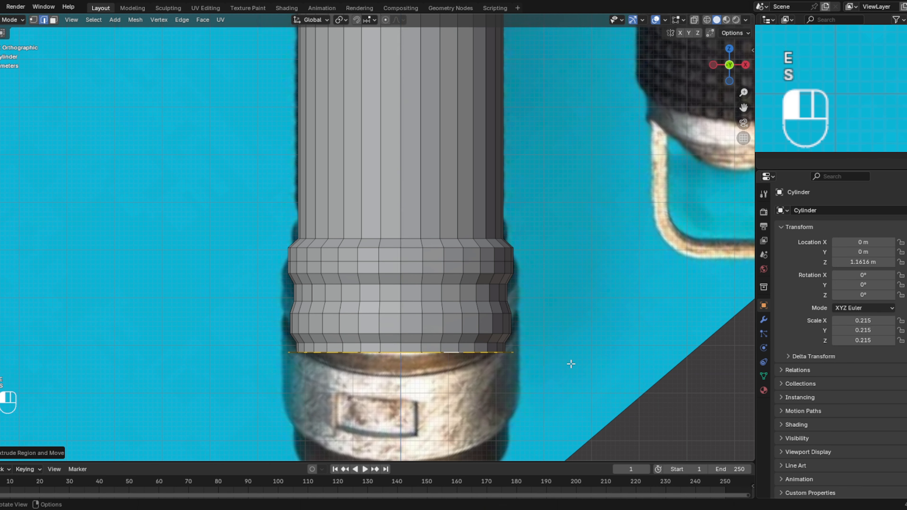
- Extrude the bottom loop straight down along Z as the tall lower collar, and place the 3D cursor at the crossing of the axes
key("e")
key("z")
key("z")
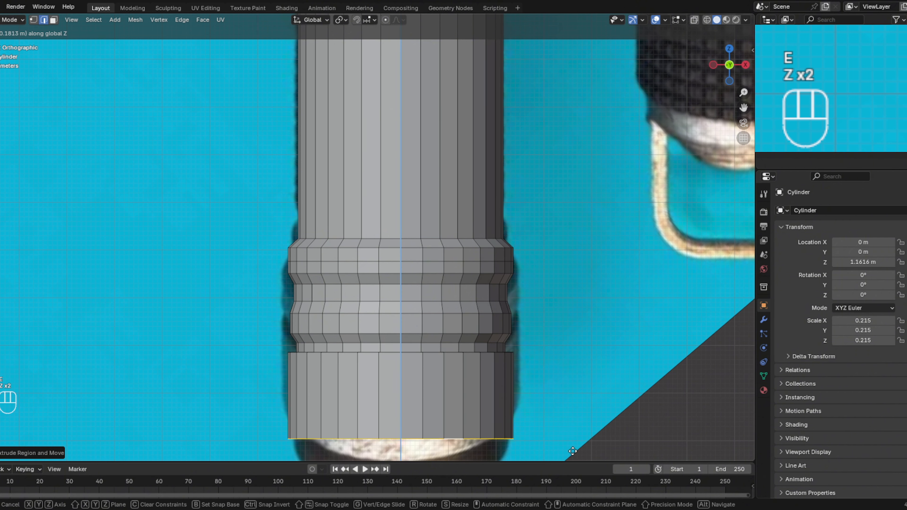
left_click(567, 19)
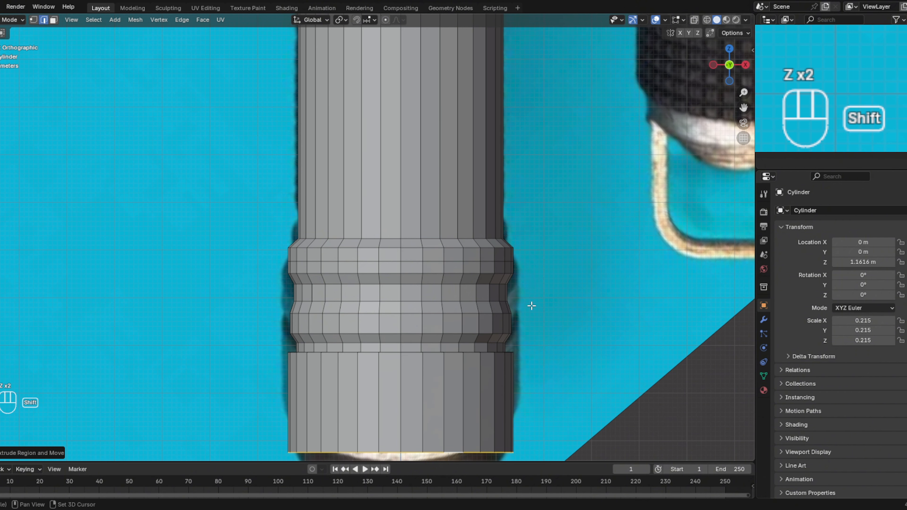
middle_click_drag(525, 290, 545, 154, "shift")
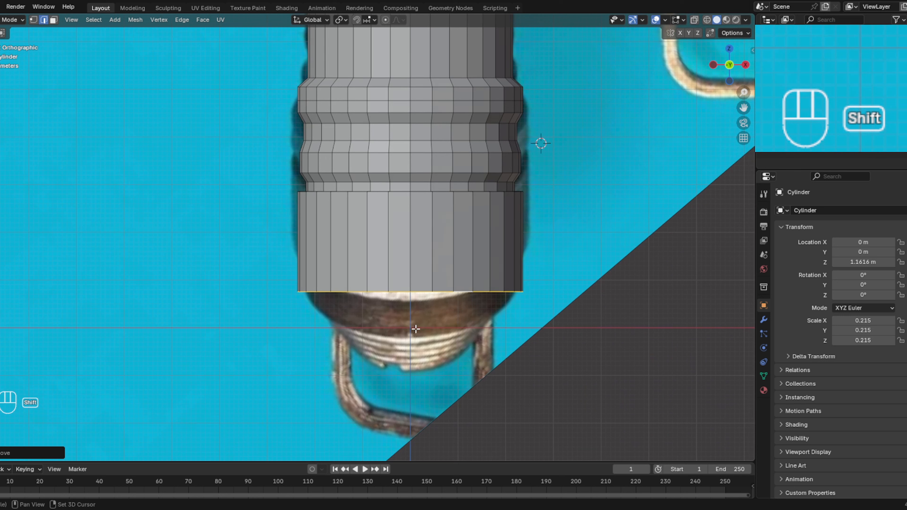
right_click(409, 328, "shift")
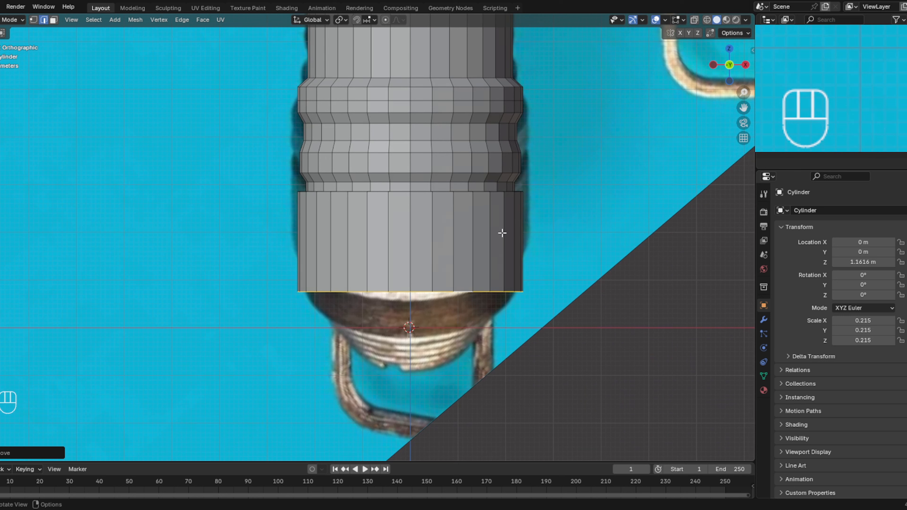
- Extrude the tall collar's bottom loop in place, scale it slightly inward, and extrude it a short way down along Z as the first pommel step
key("e")
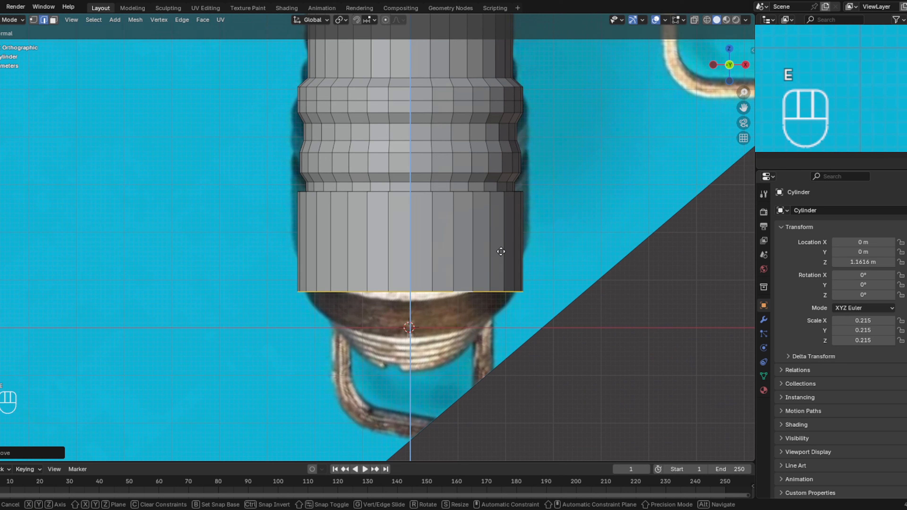
key("z")
left_click(501, 252)
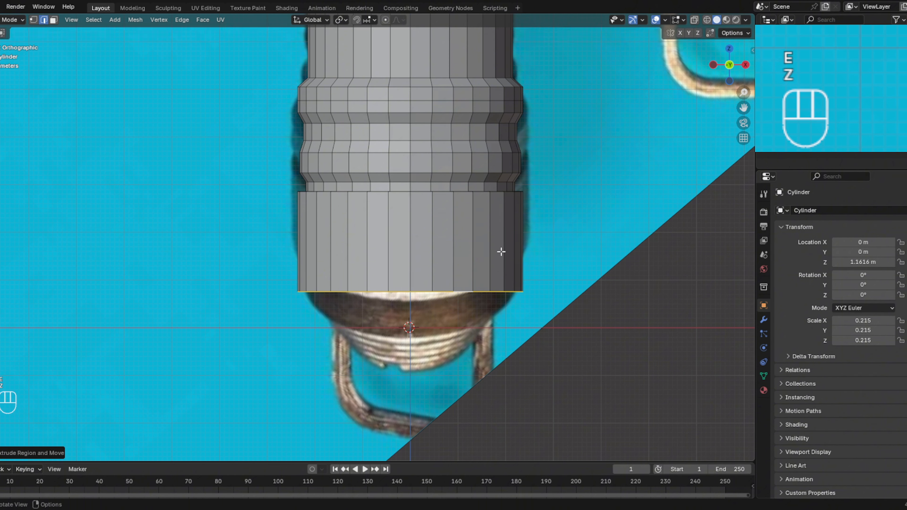
key("e")
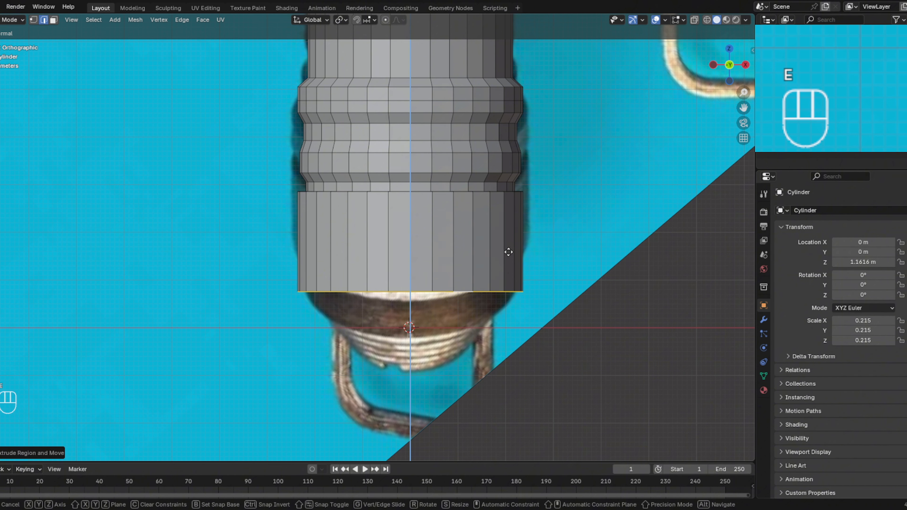
key("s")
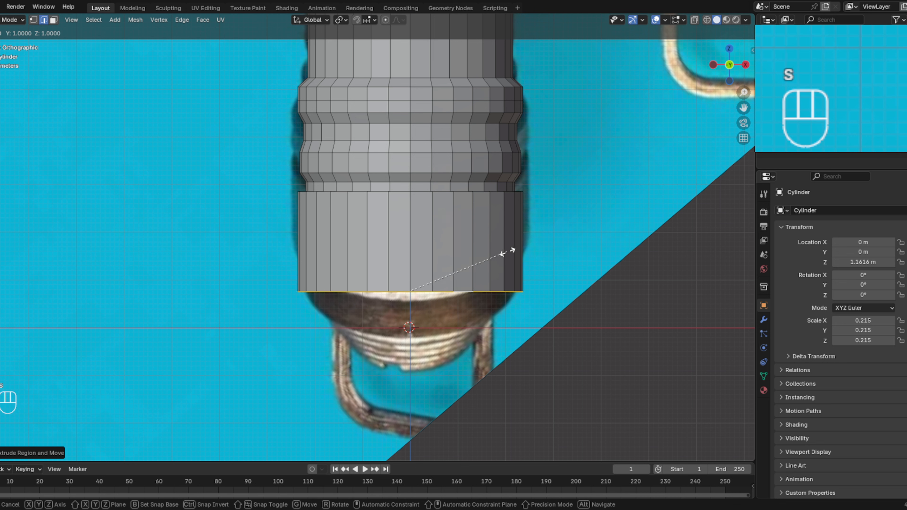
left_click(500, 254)
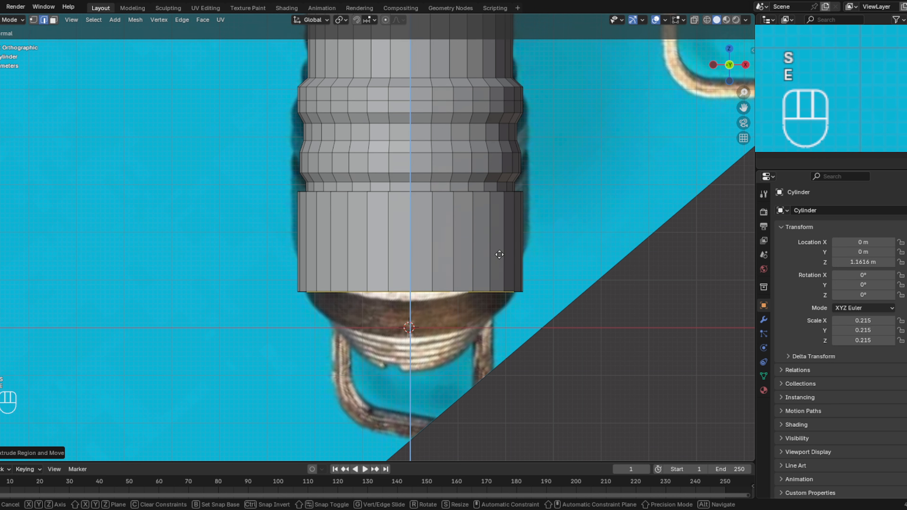
key("e")
key("z")
key("z")
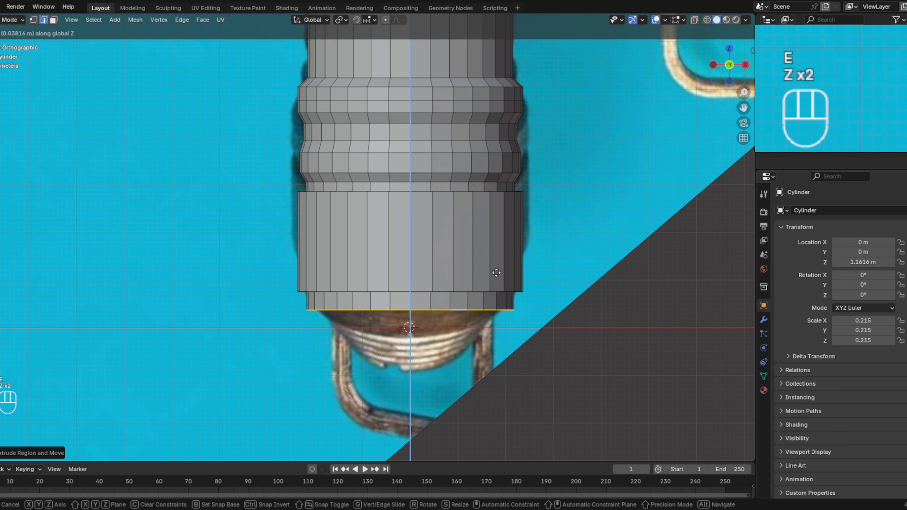
left_click(497, 265)
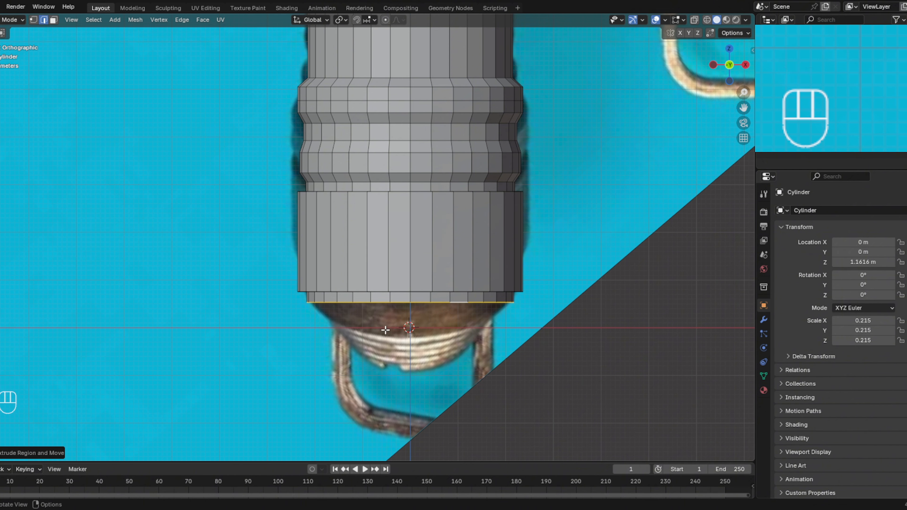
- Extrude the first pommel step's lower loop and scale it inward, then extrude it down about 0.02 m along Z
key("e")
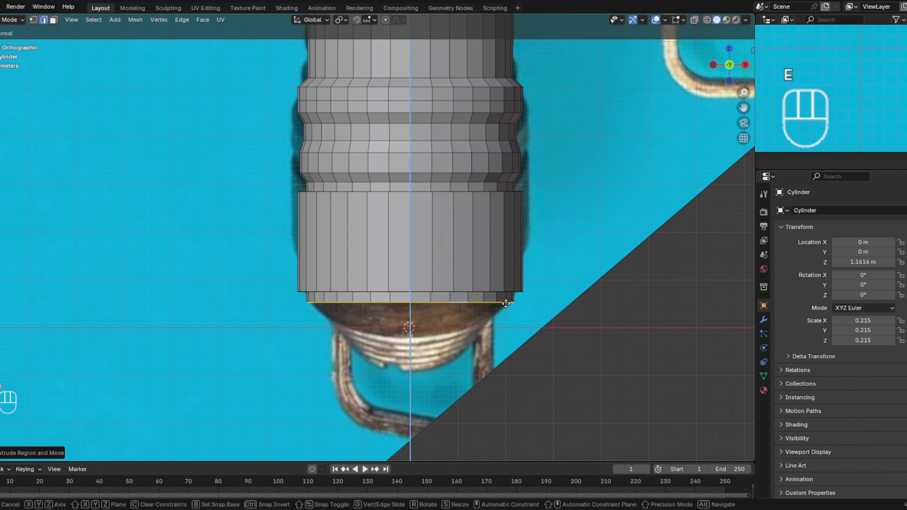
key("s")
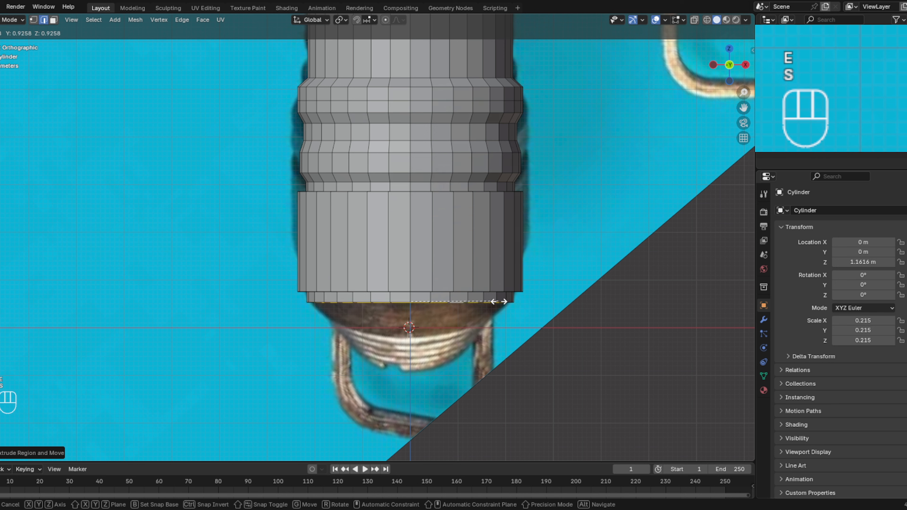
left_click(493, 300)
key("e")
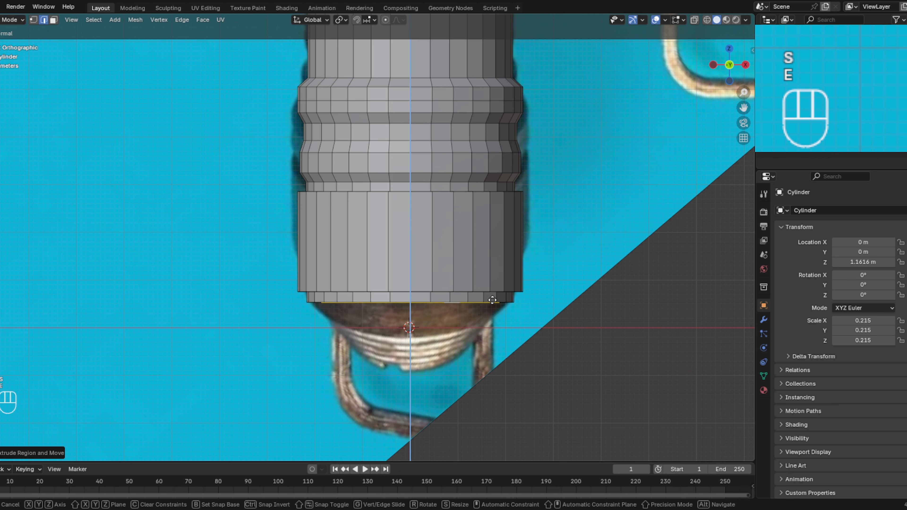
key("z")
key("z")
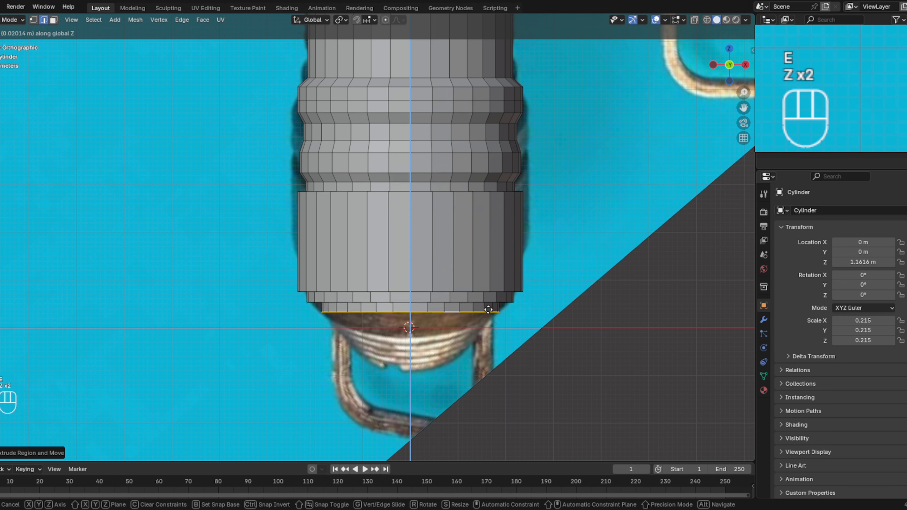
left_click(488, 310)
- Form the third pommel step by extruding the bottom loop, scaling it inward, and extruding it slightly down along Z
key("e")
key("s")
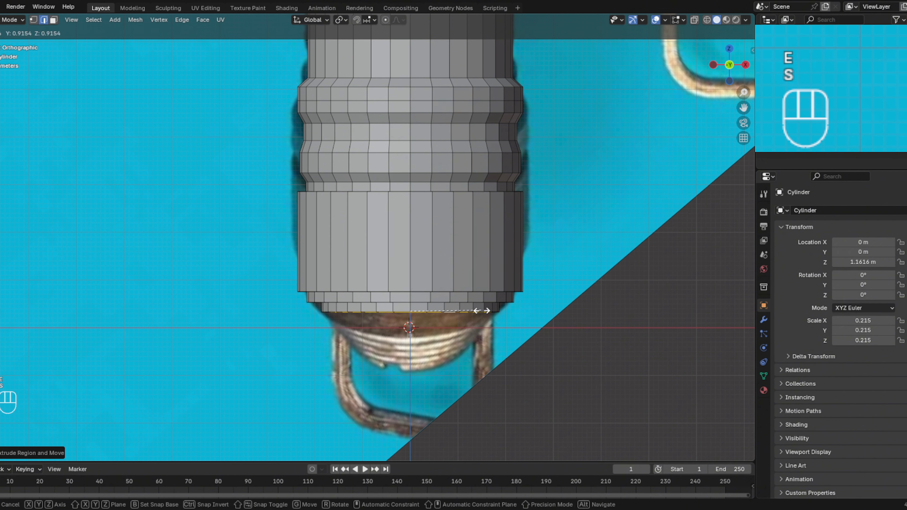
left_click(476, 311)
key("e")
key("z")
key("z")
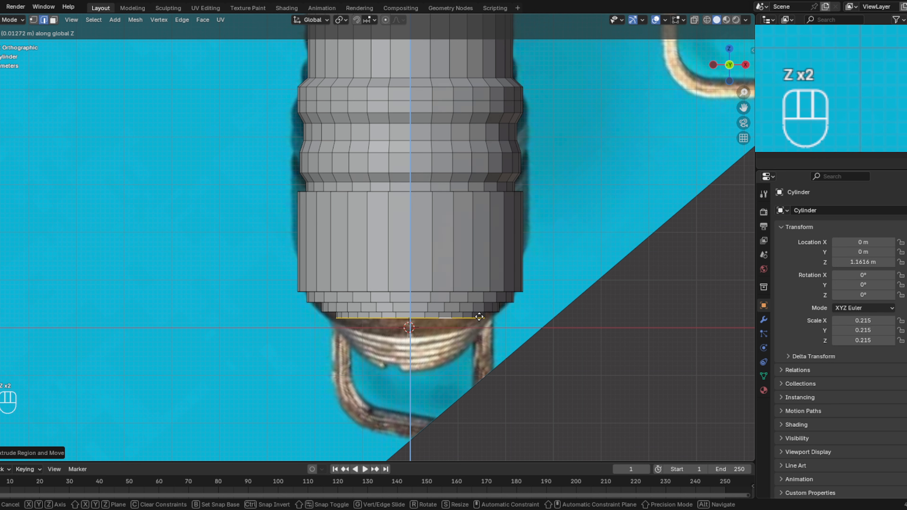
left_click(480, 318)
- Form the fourth, narrowest pommel step by extruding the bottom loop inward and extruding it down along Z to the red axis line
key("e")
key("s")
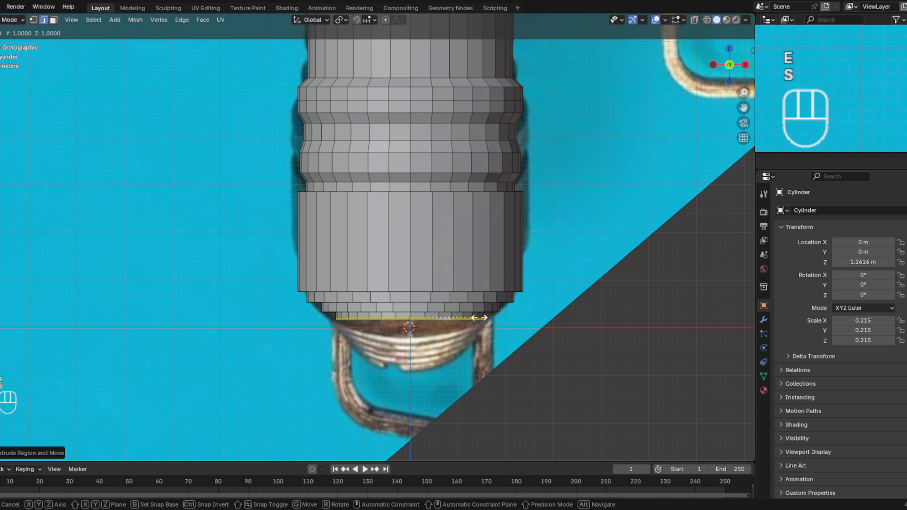
left_click(469, 317)
key("e")
key("z")
key("z")
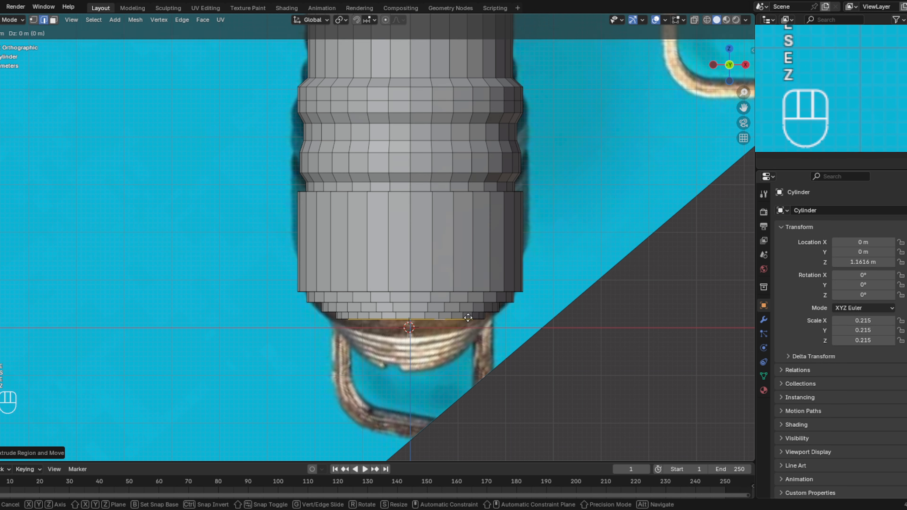
left_click(466, 325)
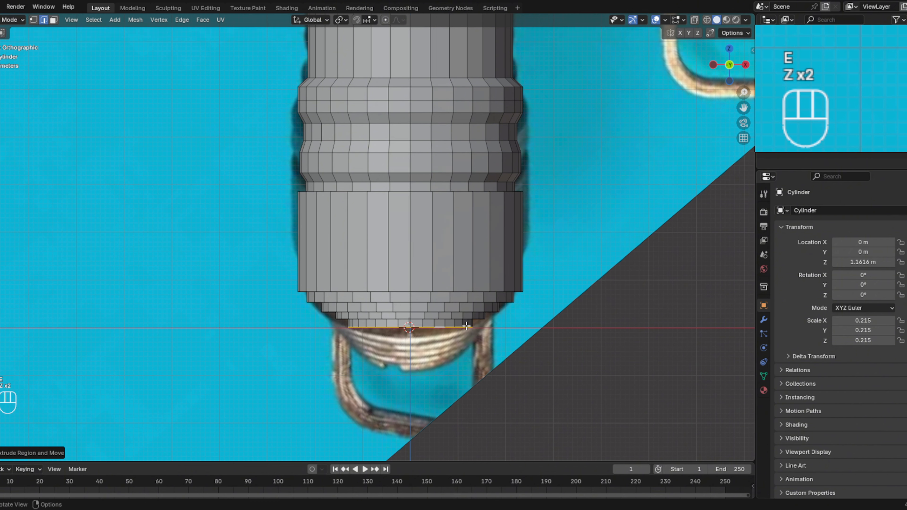
- Extrude the lowest pommel loop in place and scale it inward to about half its width to form the flat underside
key("e")
key("s")
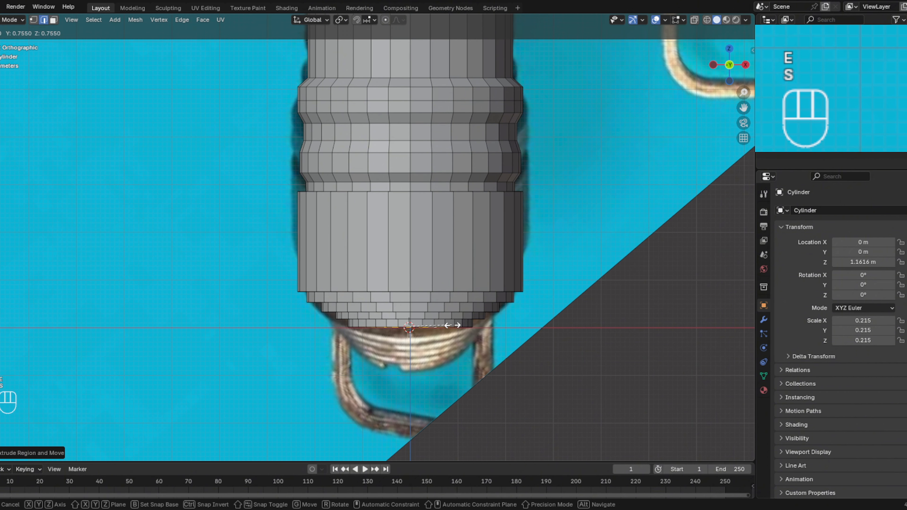
left_click(436, 326)
middle_click_drag(436, 325, 574, 189)
left_click(593, 276)
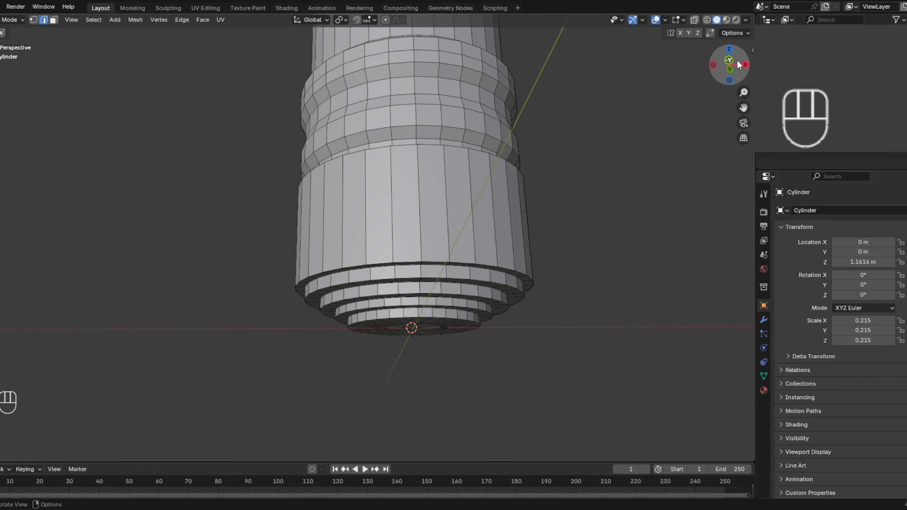
left_click(730, 60)
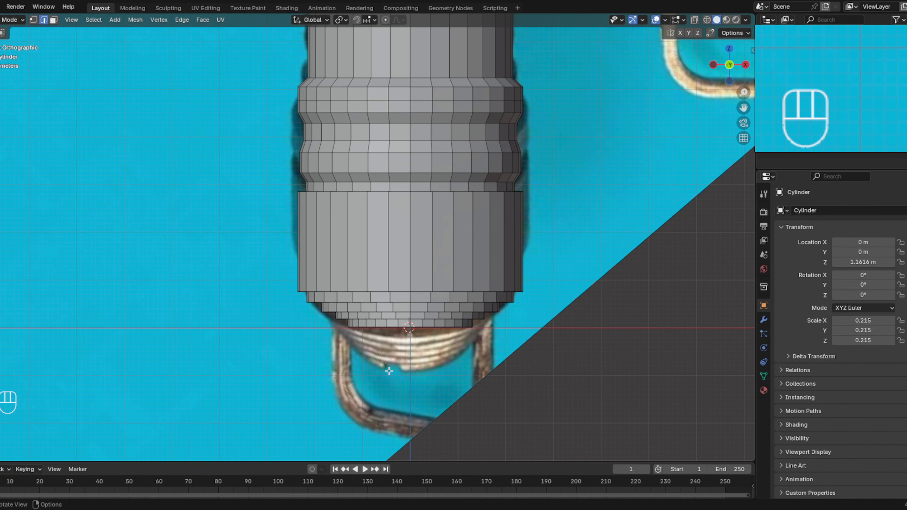
left_click(409, 323, "alt")
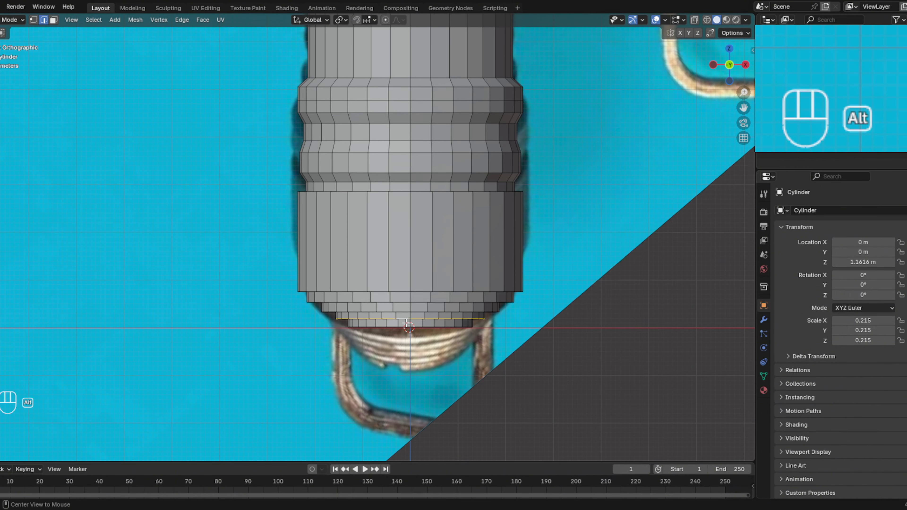
left_click(406, 324)
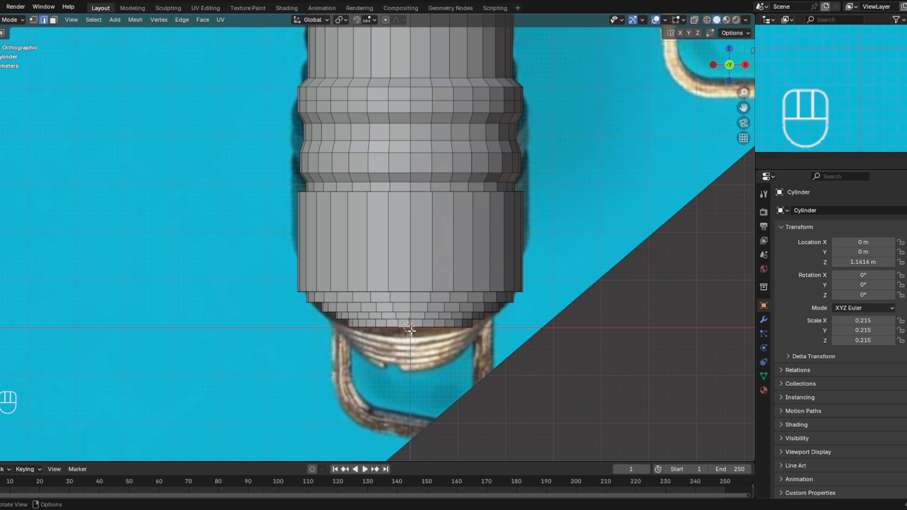
left_click(411, 329)
right_click(415, 326)
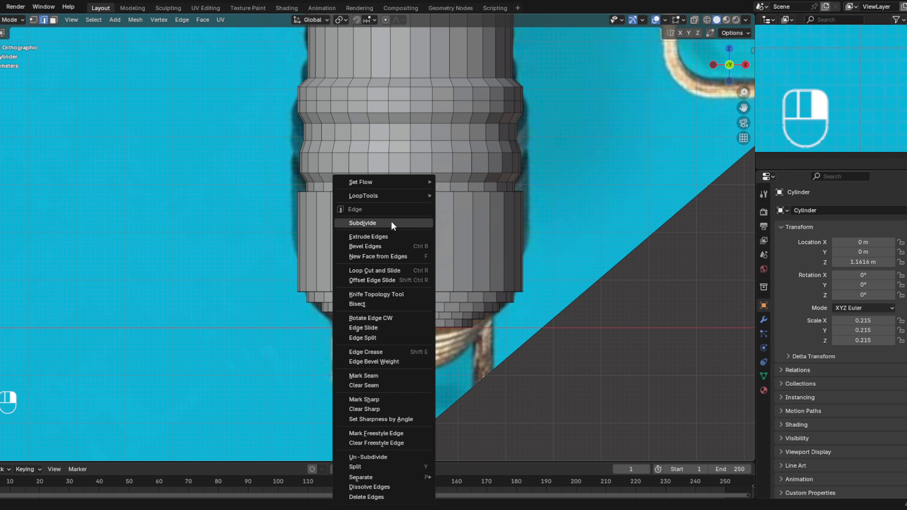
left_click(391, 222)
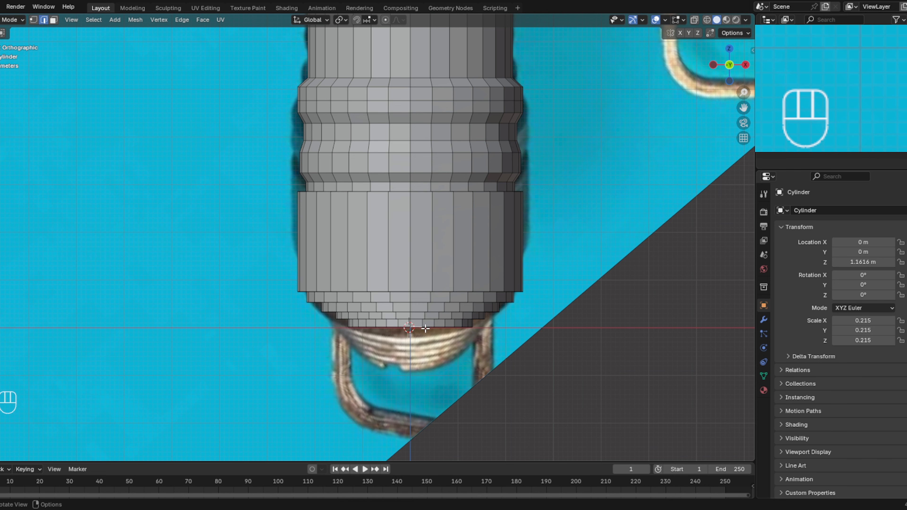
- Try to delete the faces at the bottom of the stepped pommel
key("x")
left_click(403, 347)
left_click(410, 322)
key("x")
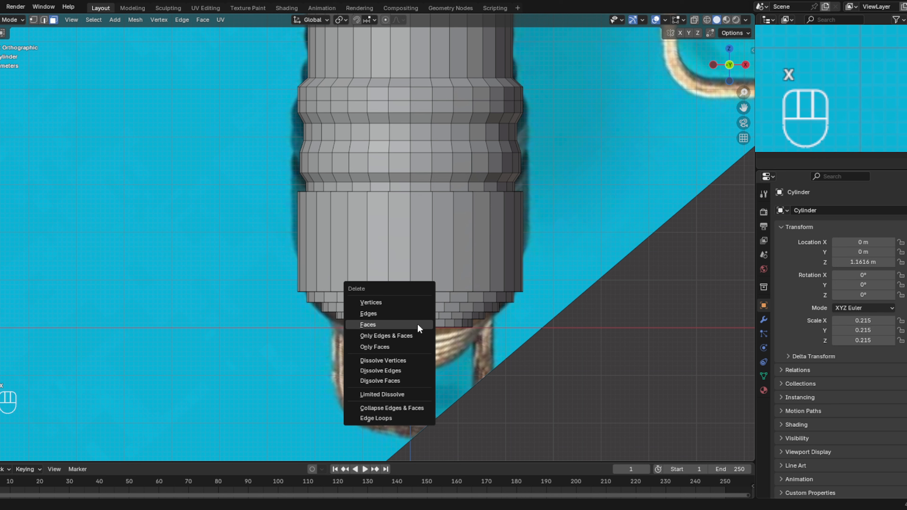
left_click(417, 323)
key("x")
left_click(410, 323)
left_click(409, 322)
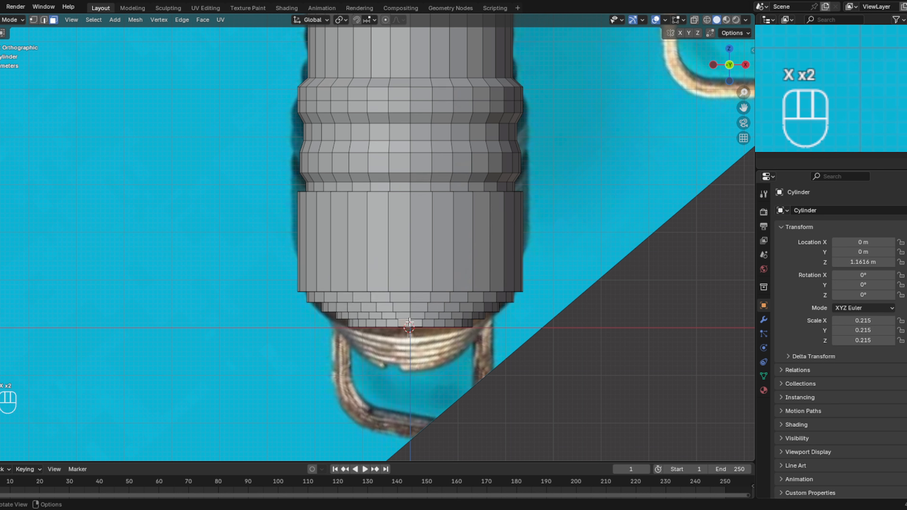
key("x")
left_click(410, 323)
left_click(422, 322)
key("x")
left_click(417, 323)
middle_click_drag(416, 323, 414, 234)
left_click(427, 214)
key("x")
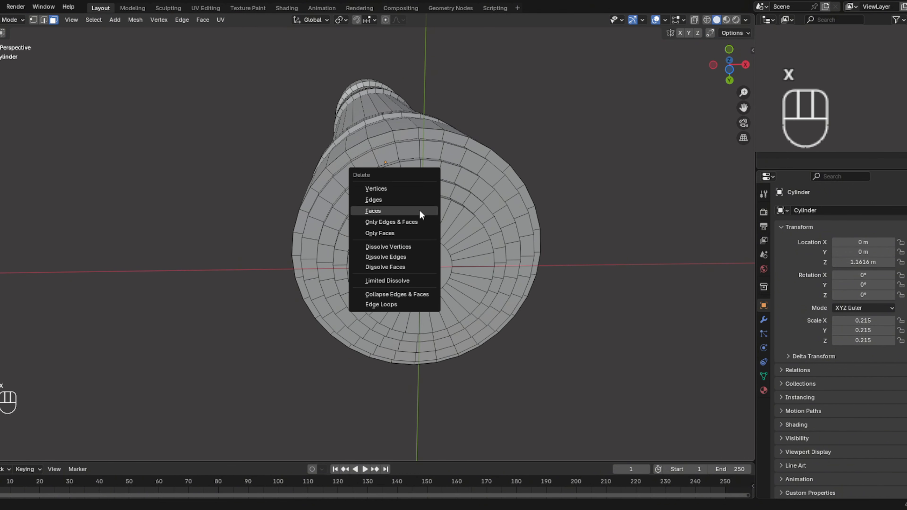
- Select a two-face-wide strip across the pommel's underside, including the central cap and the adjoining faces of the outer steps
left_click(416, 219)
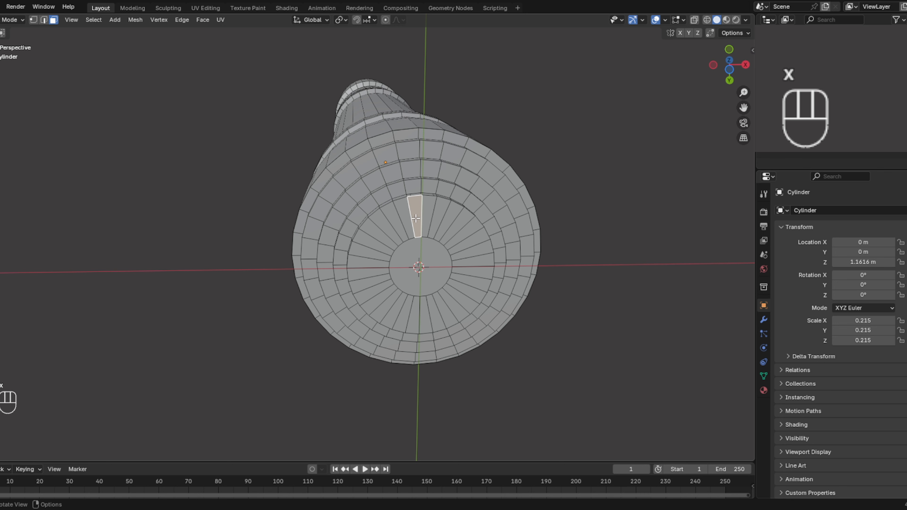
left_click(430, 211, "shift")
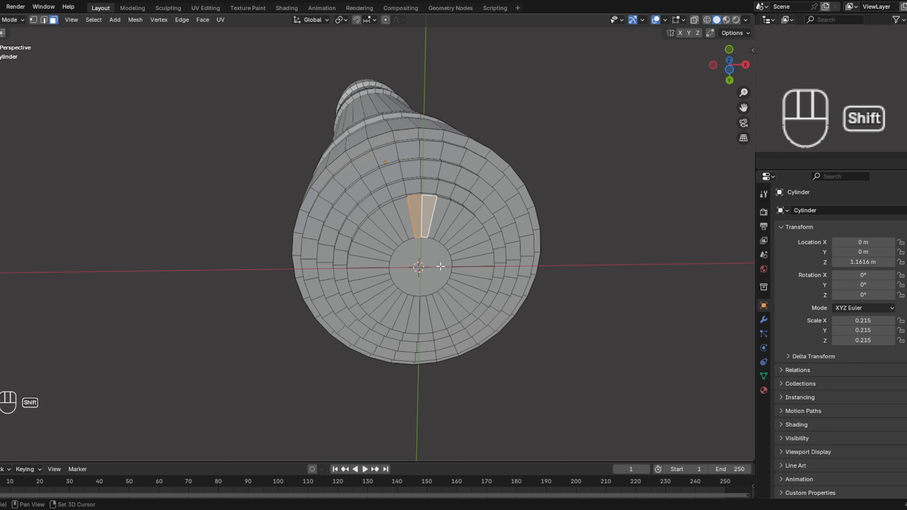
left_click(432, 268, "shift")
left_click(425, 316, "shift")
left_click(414, 315, "shift")
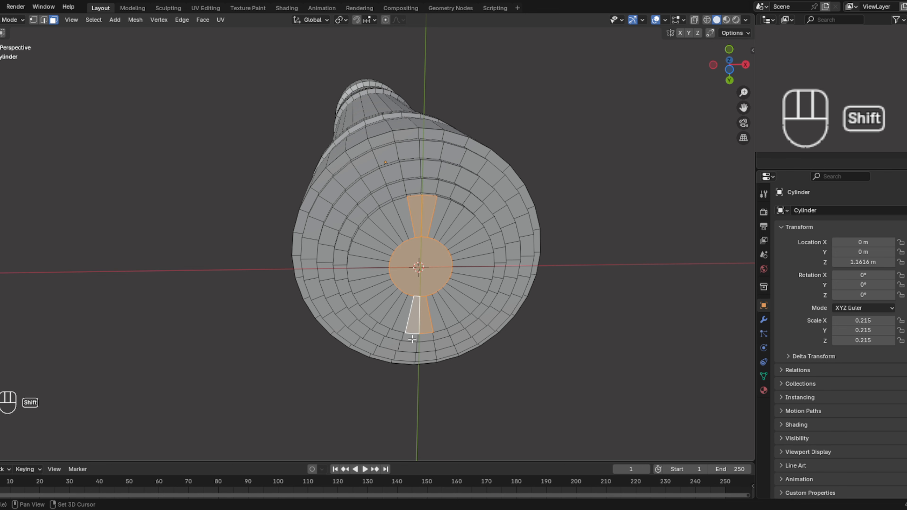
left_click(413, 339, "shift")
left_click(426, 340, "shift")
left_click(427, 348, "shift")
left_click(409, 347, "shift")
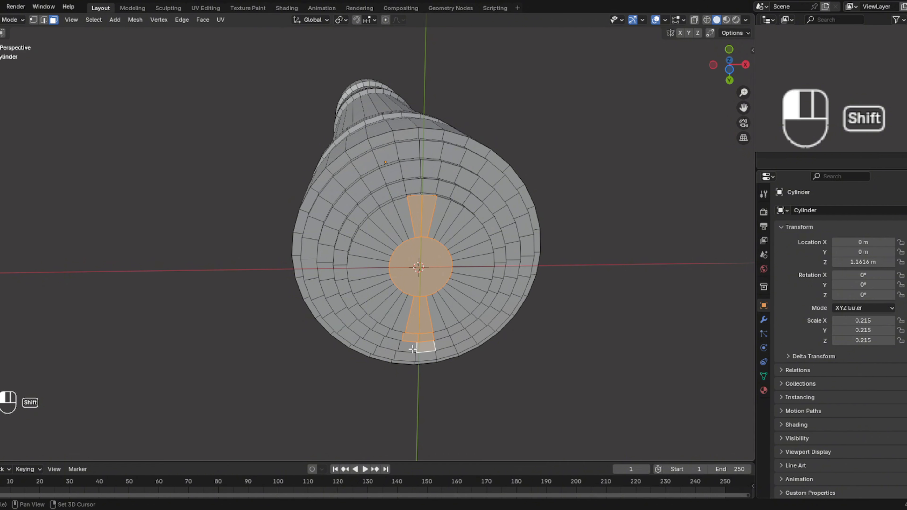
left_click(406, 357, "shift")
- Turn on X-ray display and clear the face selection on the pommel's underside
middle_click_drag(419, 357, 571, 145)
left_click(417, 329, "shift")
left_click(694, 20)
middle_click_drag(501, 290, 484, 195)
key("alt+a")
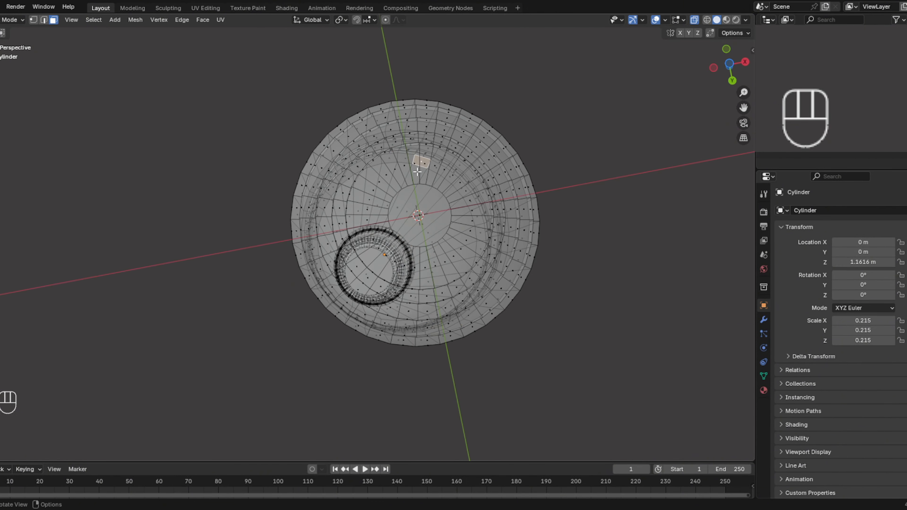
- Select the central cap and the two adjoining faces on opposite sides of the pommel's underside, and delete them to open a slot
left_click(417, 173)
middle_click_drag(418, 172, 429, 253)
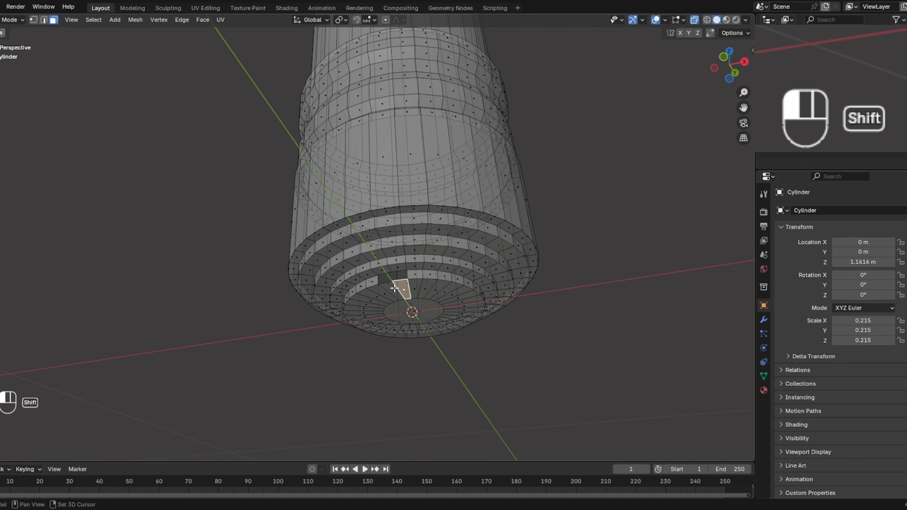
left_click(411, 311, "shift")
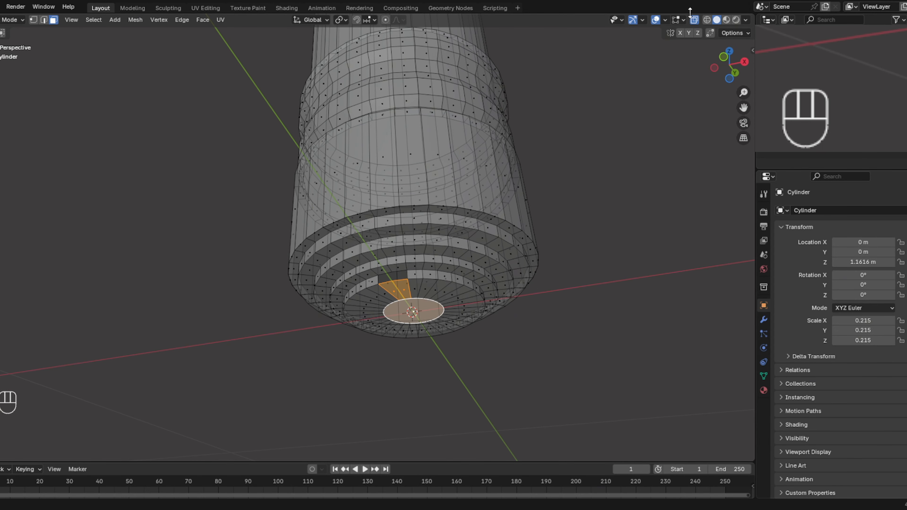
left_click(694, 19)
middle_click_drag(428, 303, 418, 264)
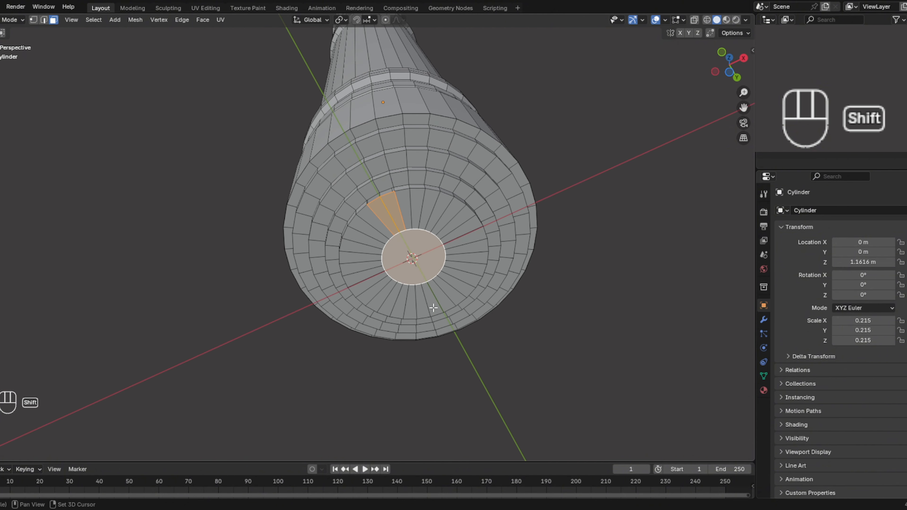
middle_click_drag(435, 306, 644, 107)
left_click(430, 294, "shift")
left_click(714, 64)
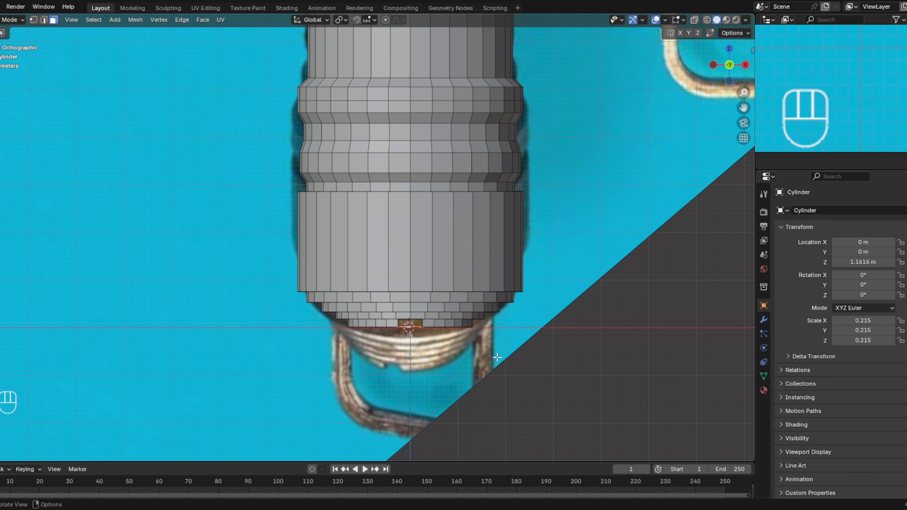
key("x")
left_click(471, 362)
middle_click_drag(471, 362, 456, 305)
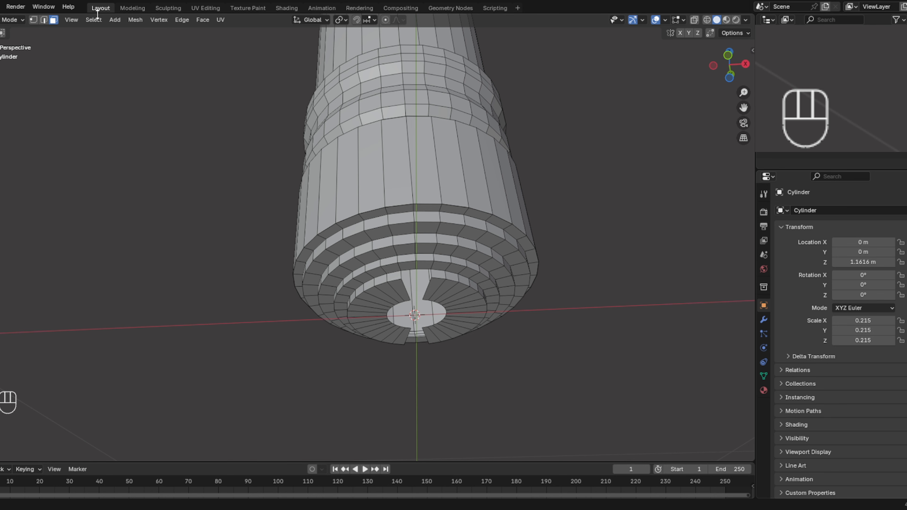
- Select the border edges around the opening in the pommel's underside and fill it with a face
left_click(43, 20)
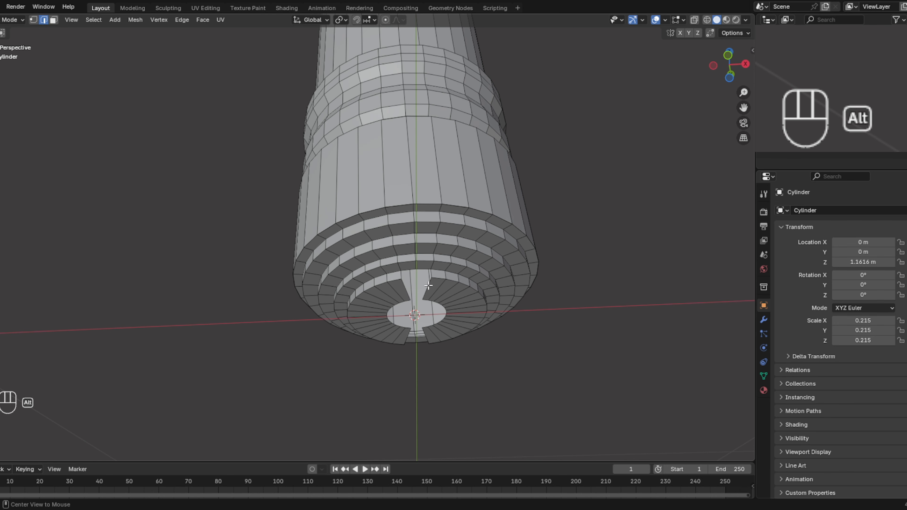
left_click(428, 314, "alt+shift")
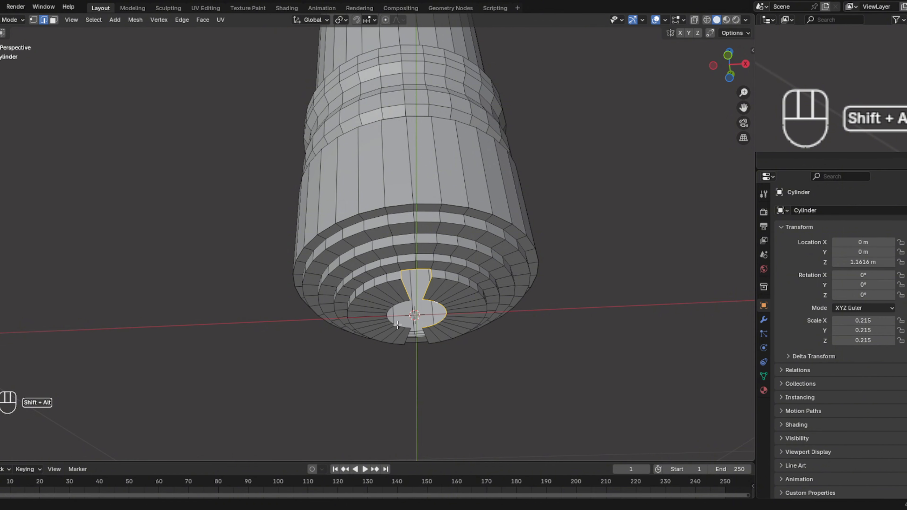
left_click(418, 343, "alt+shift")
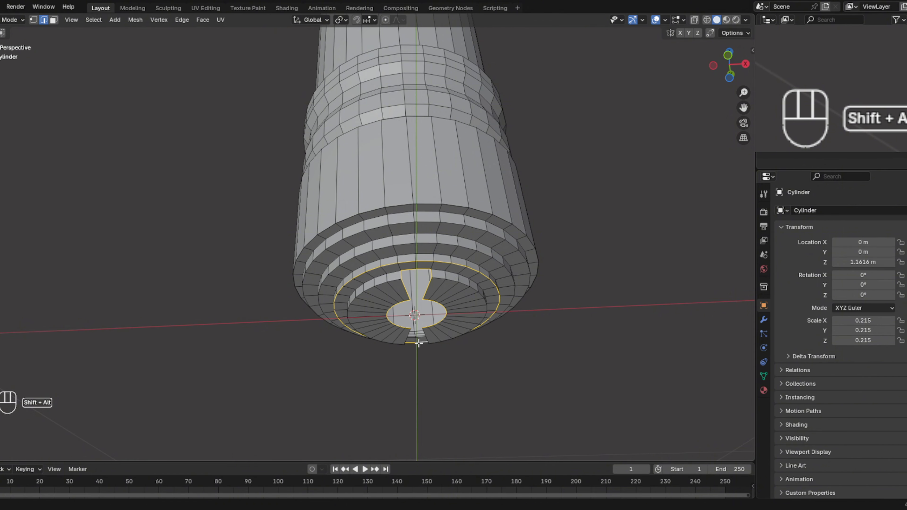
left_click(419, 344, "alt+shift")
middle_click_drag(421, 334, 531, 341)
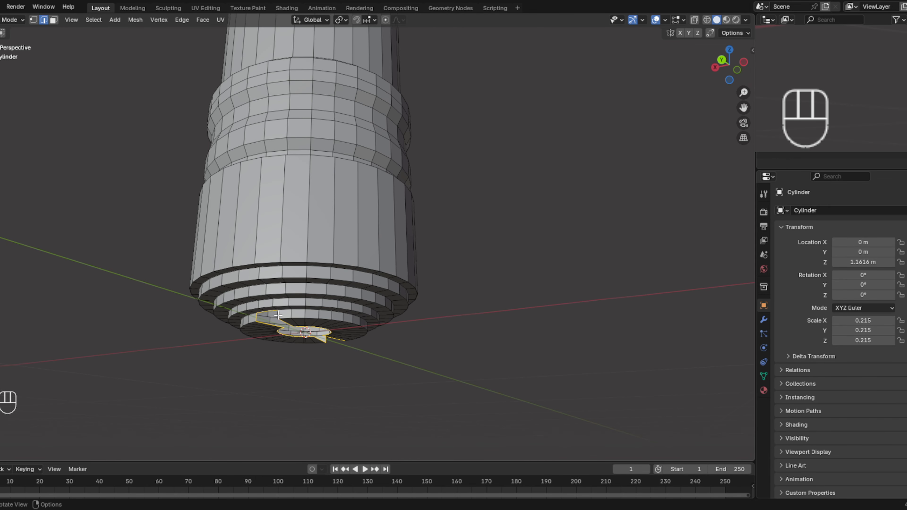
middle_click_drag(307, 318, 173, 291)
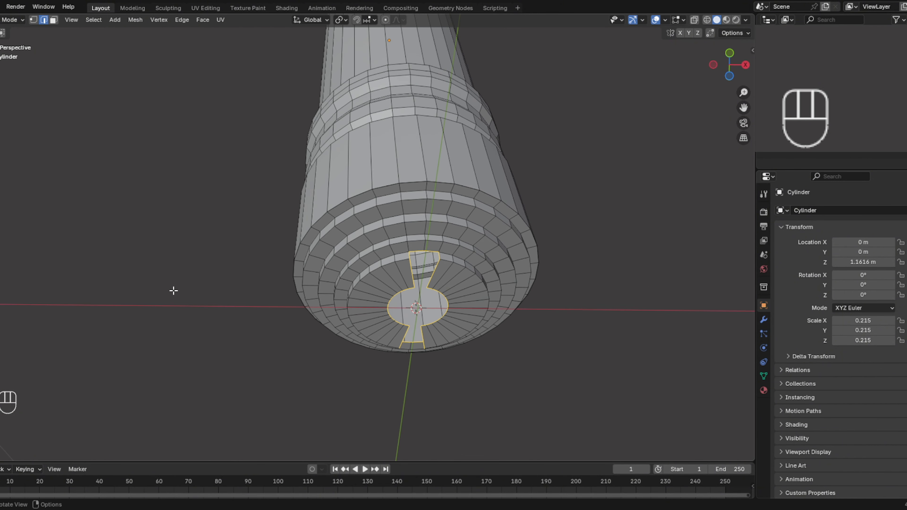
middle_click_drag(243, 280, 471, 355)
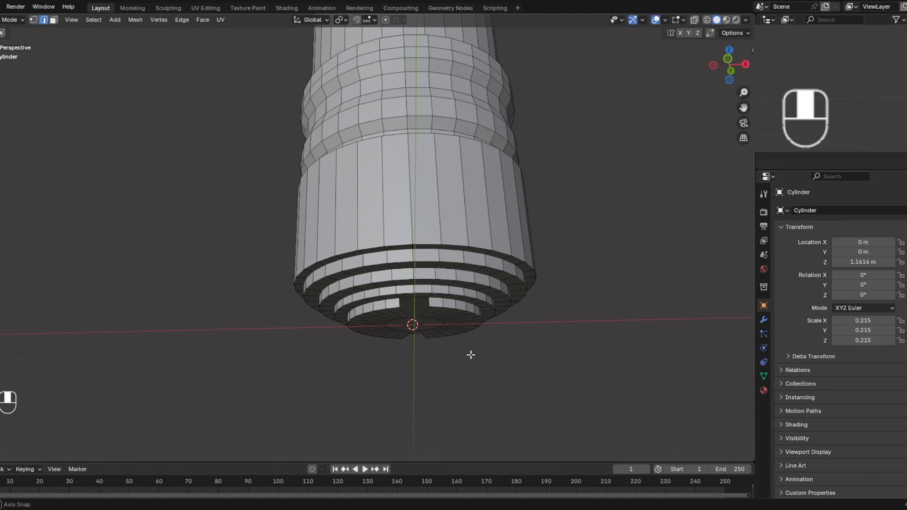
- With X-ray on, extrude the outer edges on both sides of the hilt's upper rim along Z up to the reference tips, forming two prongs
middle_click_drag(469, 317, 474, 379)
scroll(474, 378, "down", 2)
middle_click_drag(482, 306, 481, 347, "shift")
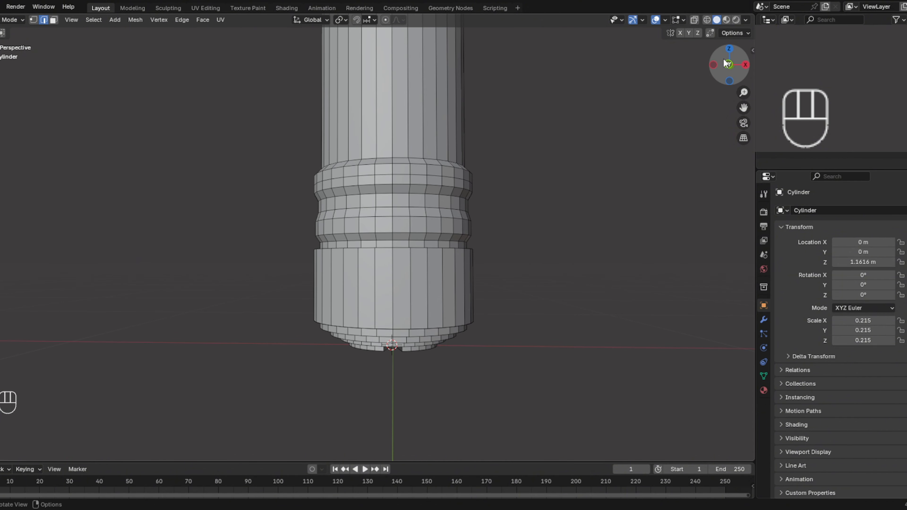
left_click(731, 63)
middle_click_drag(473, 292, 465, 273, "shift")
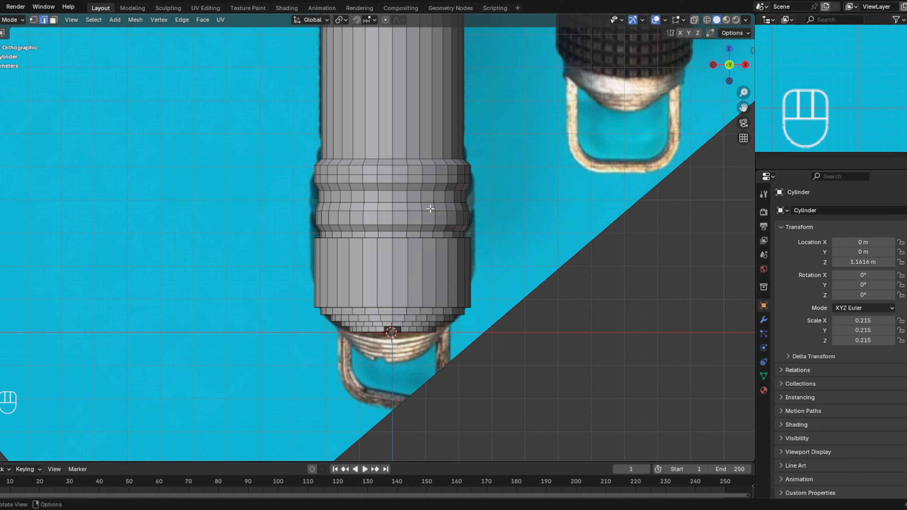
middle_click_drag(431, 208, 378, 213, "shift")
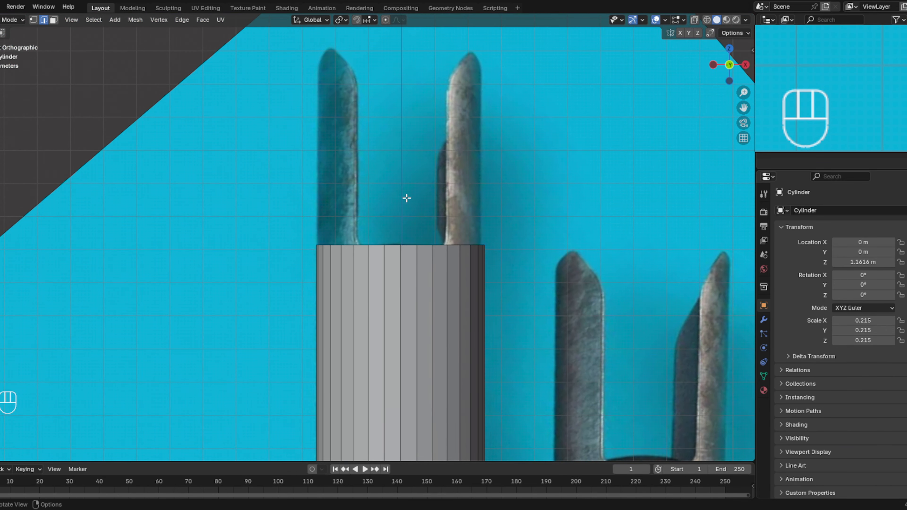
left_click(694, 21)
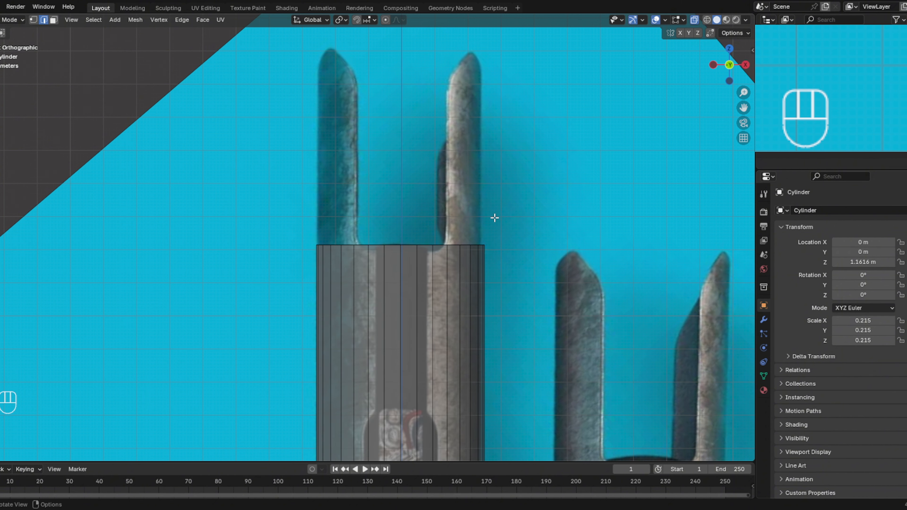
left_click_drag(495, 218, 442, 264)
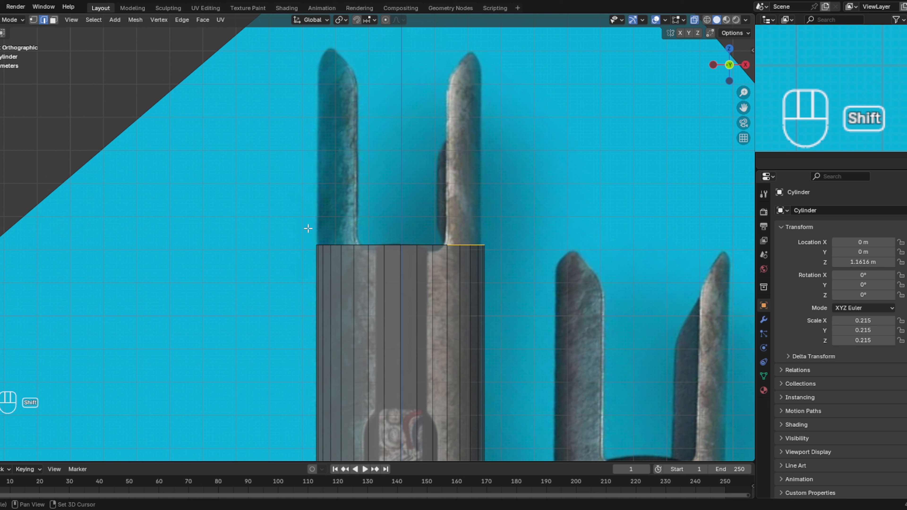
left_click_drag(308, 229, 358, 262, "shift")
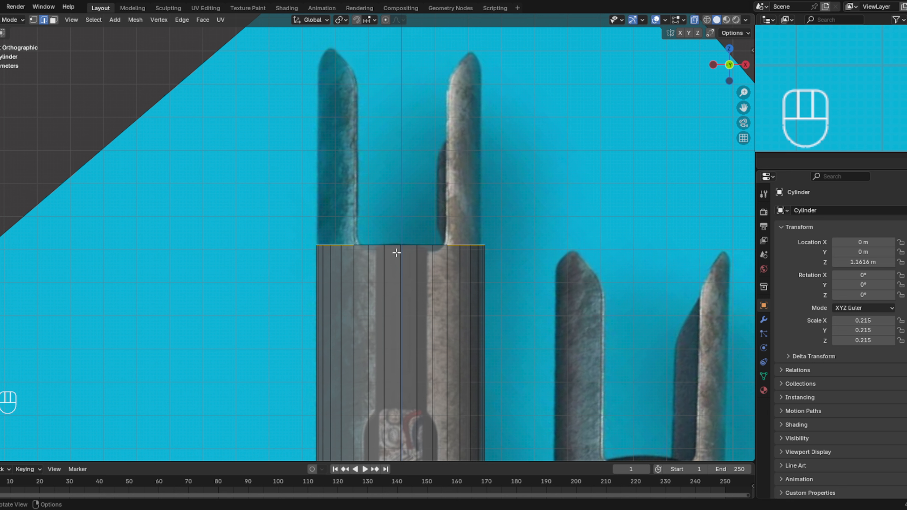
key("e")
key("z")
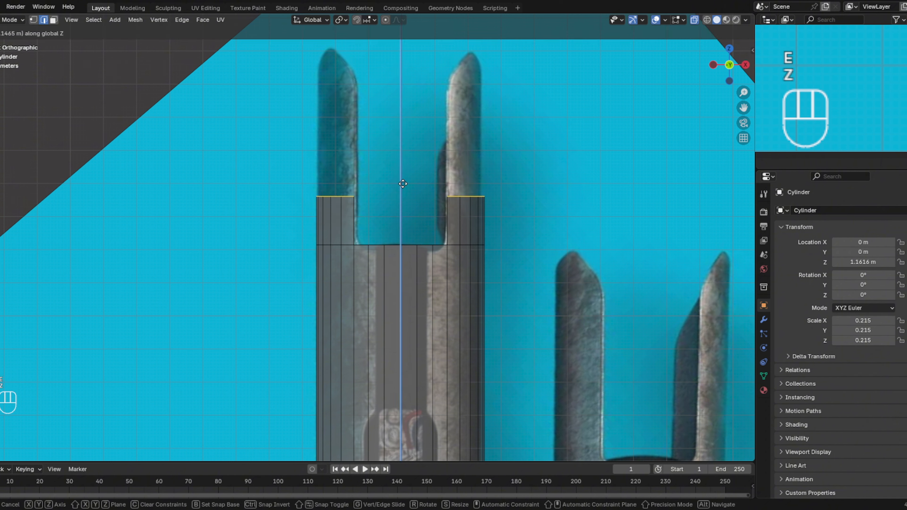
left_click(403, 48)
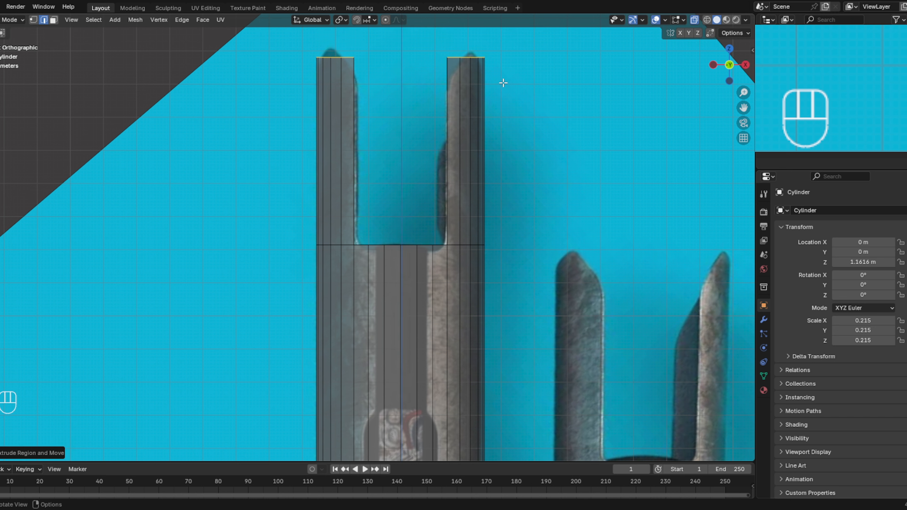
- Select only the top edges of the +X prong and rotate them to match its slanted tip in the reference
left_click(499, 54)
left_click(504, 47)
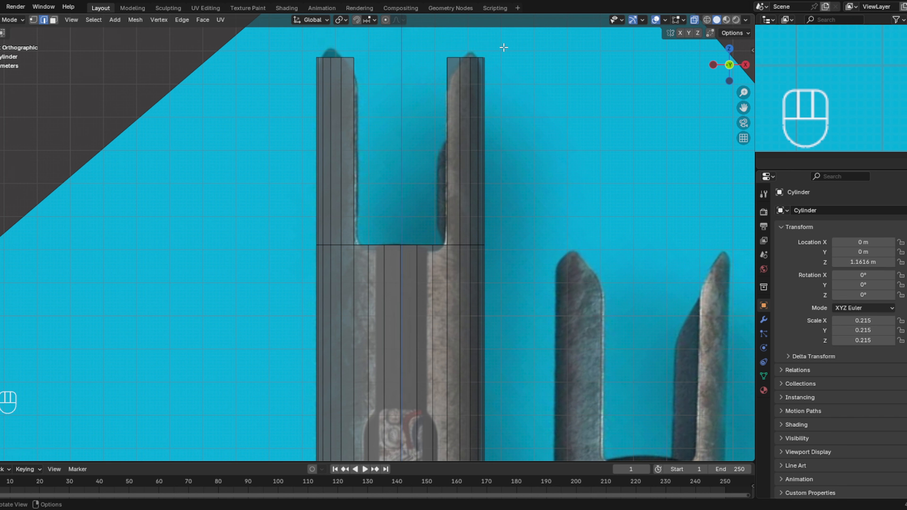
left_click_drag(503, 42, 441, 77)
key("r")
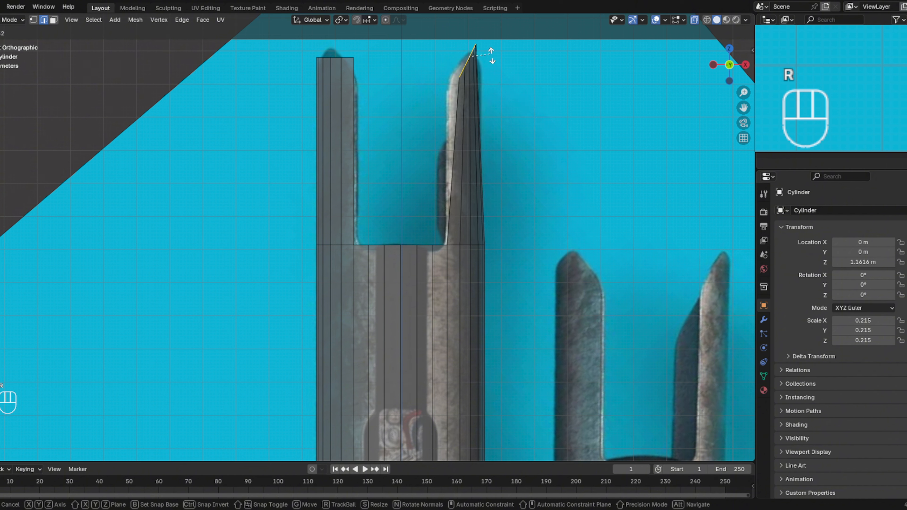
left_click(507, 68)
- Select the top edges of the -X prong and rotate them inward-down, mirroring the slant of the opposite prong
left_click_drag(375, 50, 334, 87)
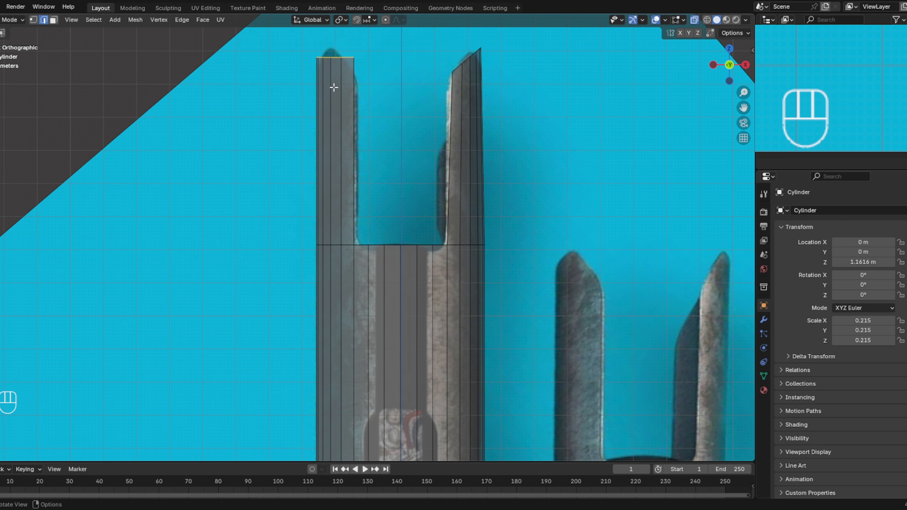
key("r")
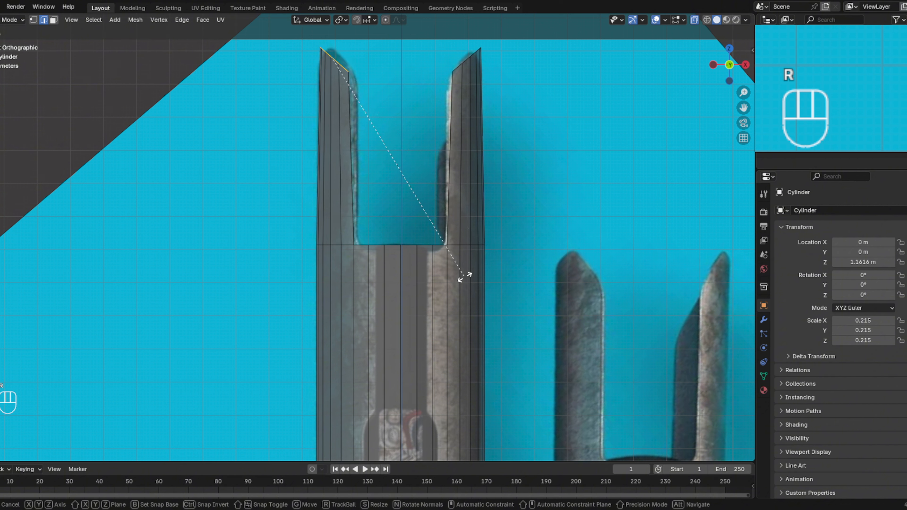
left_click(465, 276)
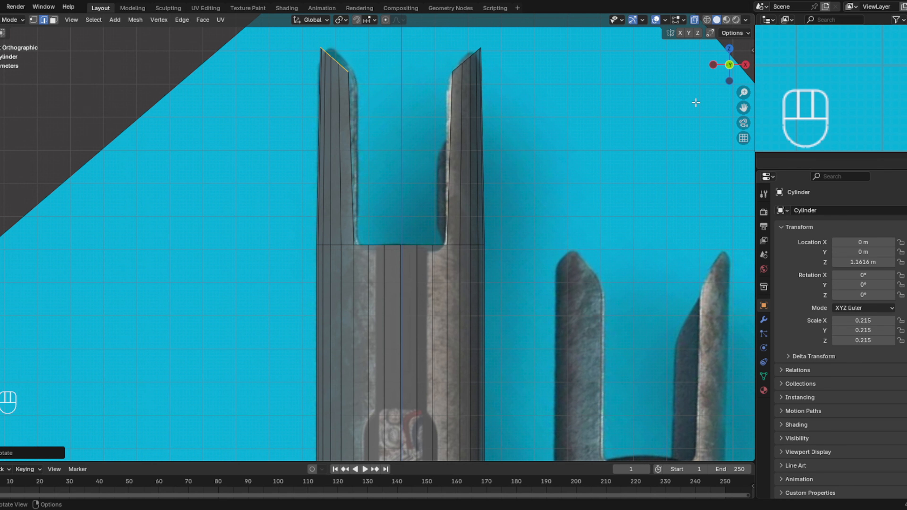
- Select the top edge loop of the +X prong and scale it along Y to about 0.9 to narrow the tip
left_click(746, 65)
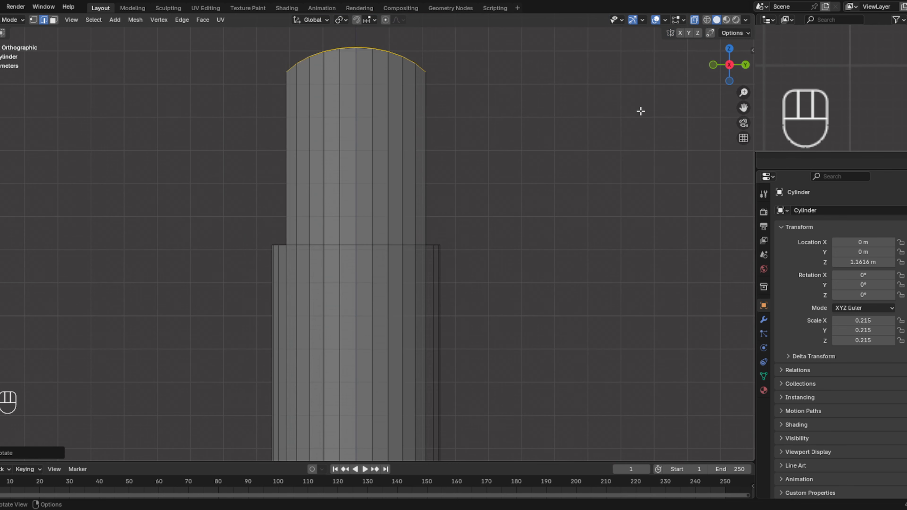
left_click(716, 66)
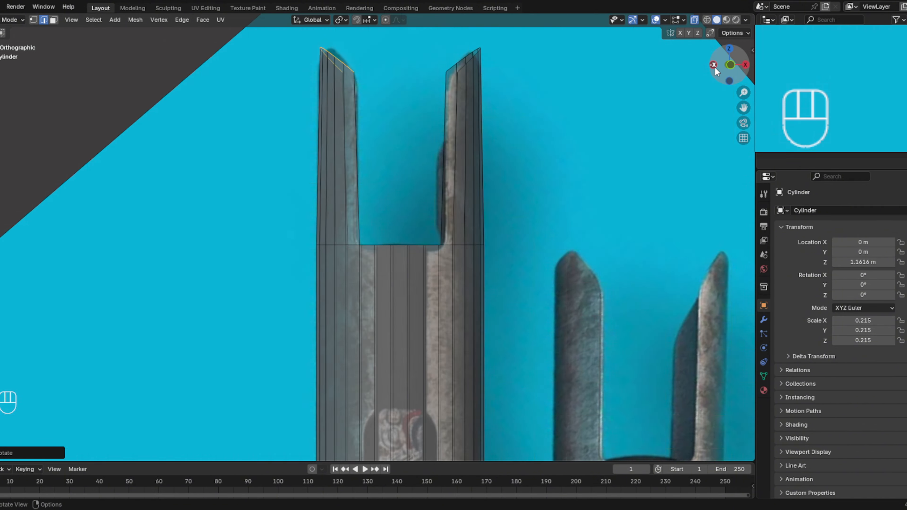
left_click(715, 67)
left_click(730, 65)
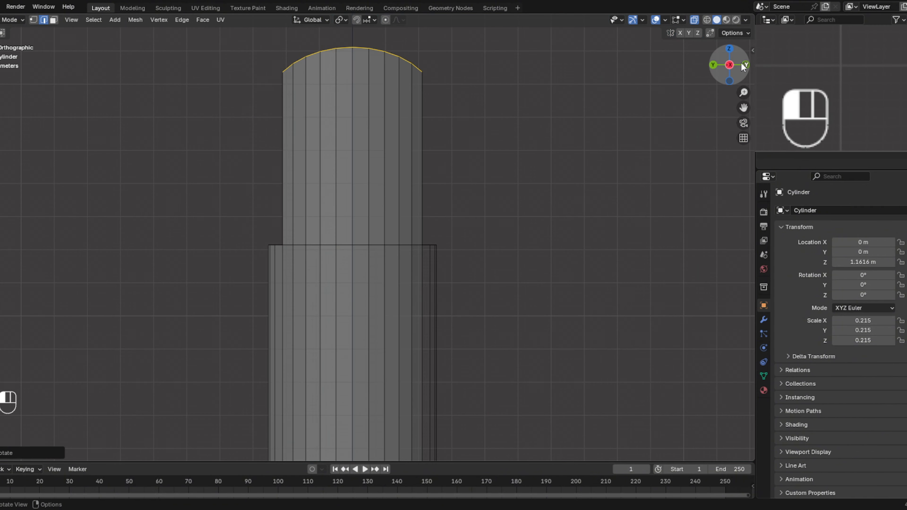
middle_click_drag(573, 97, 462, 121)
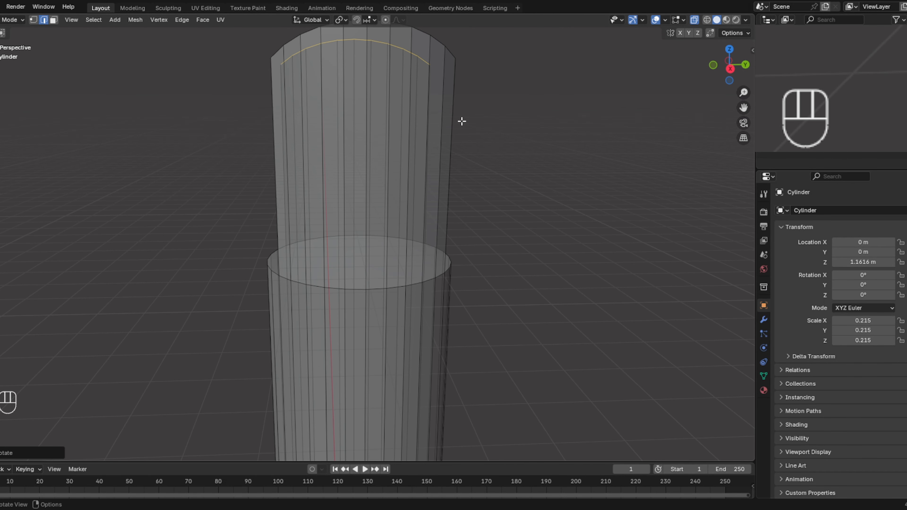
left_click(450, 50, "alt")
key("s")
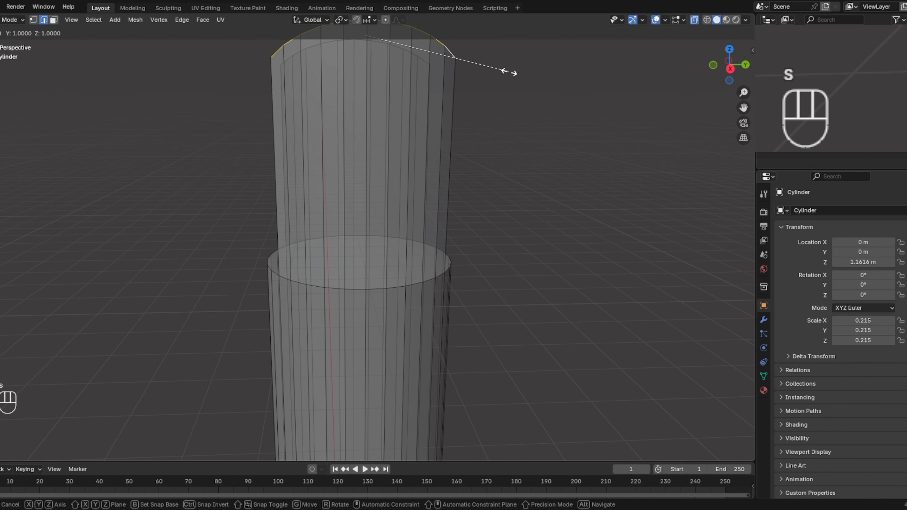
key("y")
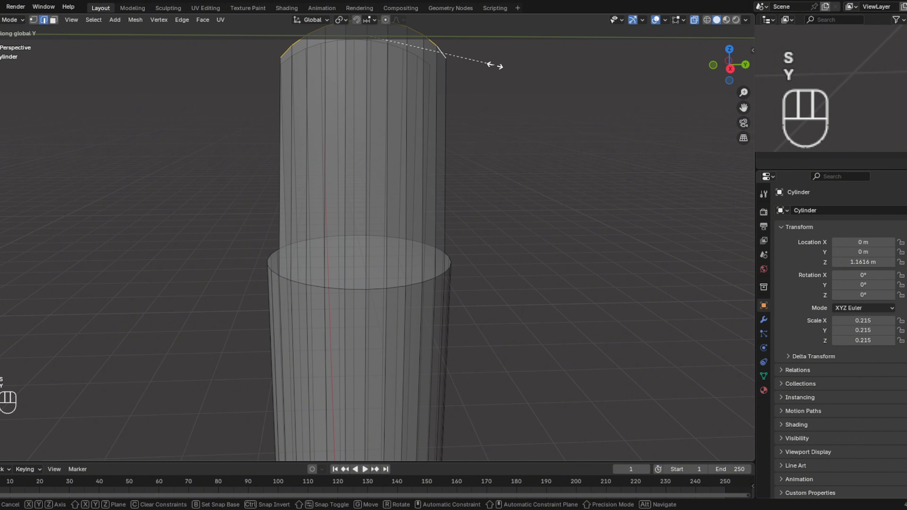
left_click(495, 65)
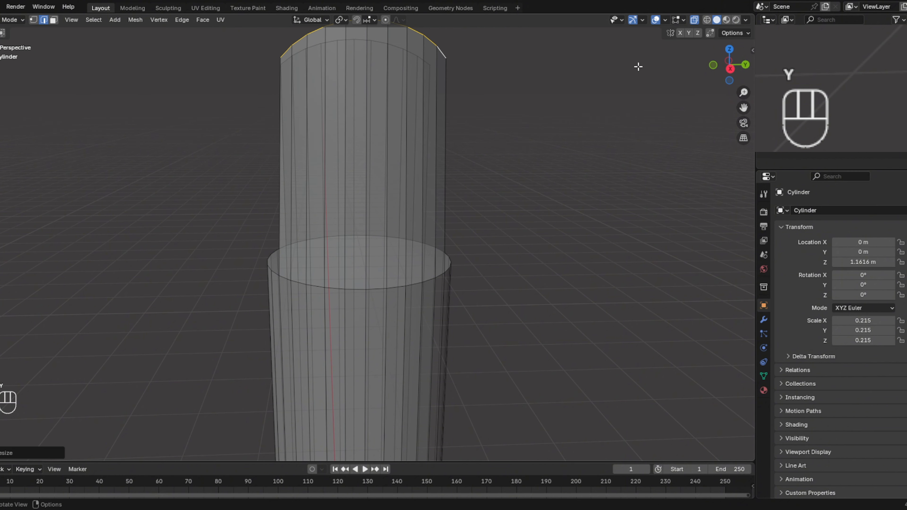
- Select the top edge loop of the -X prong and scale it along Y to match the narrowed tip of the other prong
left_click(729, 66)
left_click(425, 71, "alt")
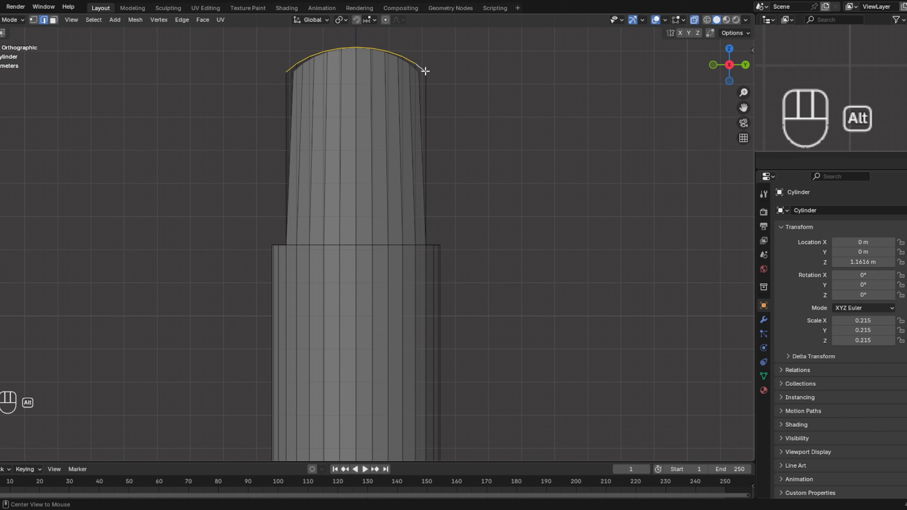
key("s")
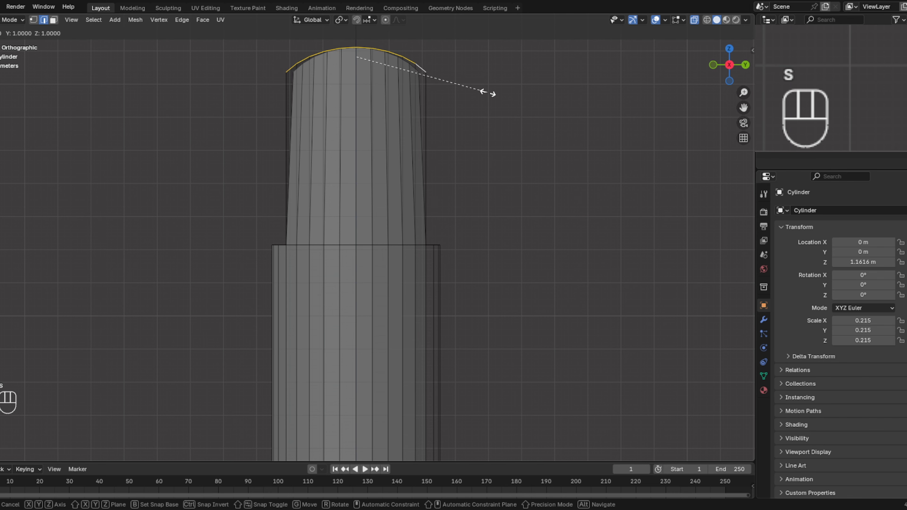
key("y")
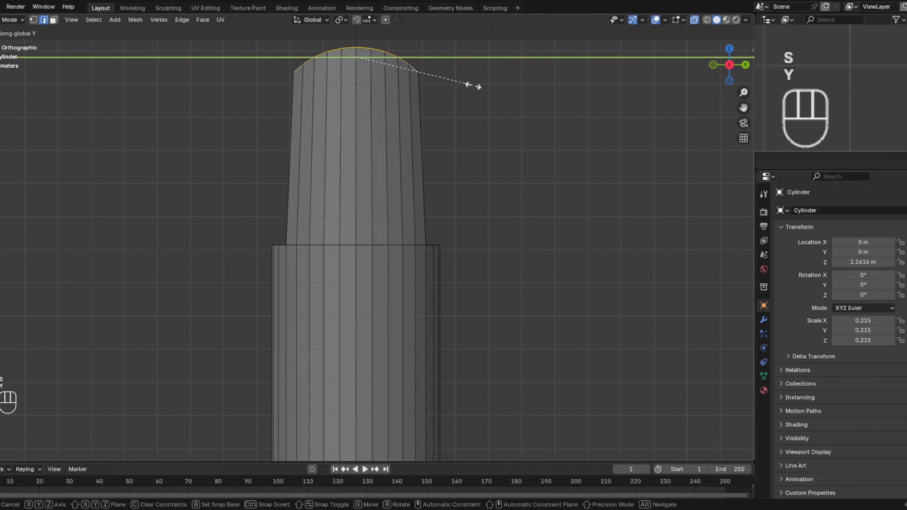
left_click(472, 86)
middle_click_drag(472, 85, 519, 182)
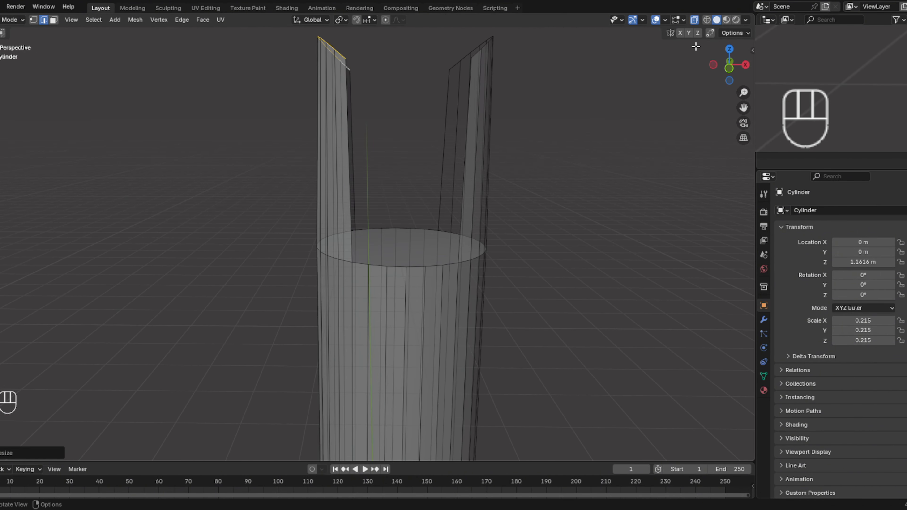
- Delete the flat circular cap face between the two emitter prongs to open the top of the hilt
middle_click_drag(571, 165, 568, 205)
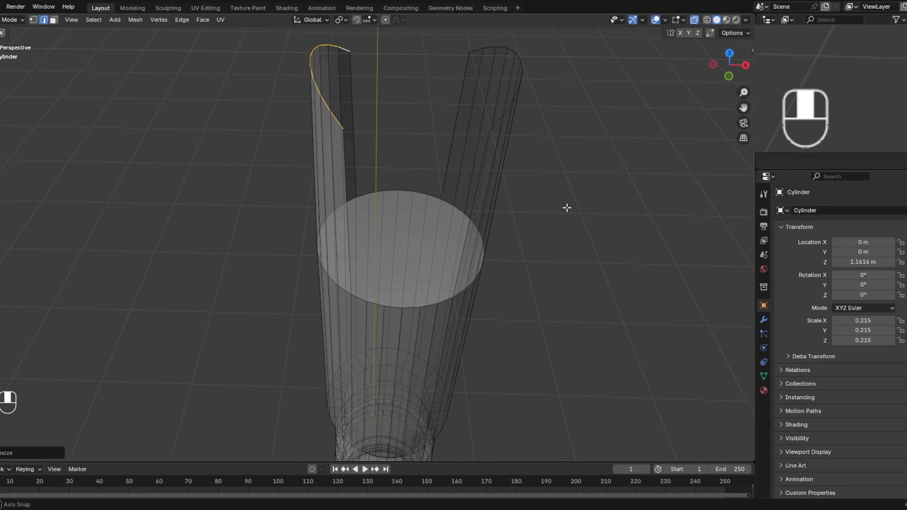
left_click(54, 20)
left_click(406, 247)
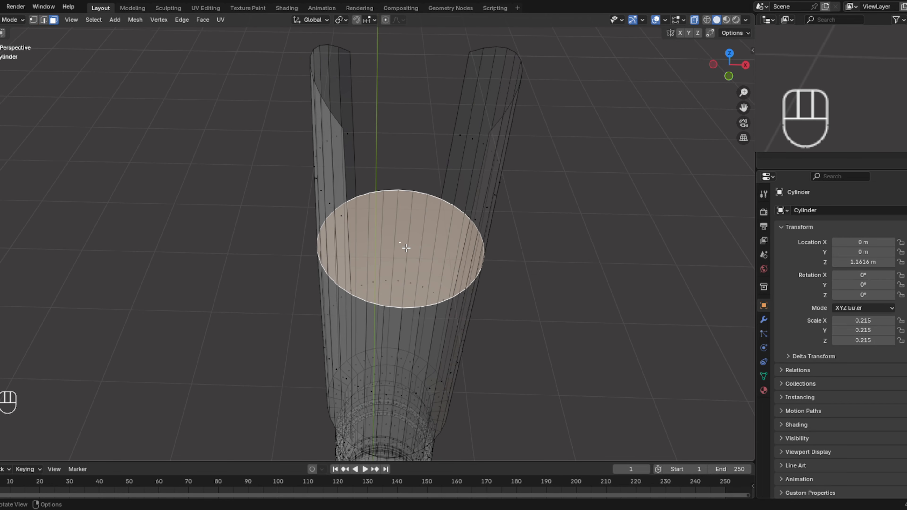
key("x")
left_click(407, 248)
key("ctrl+z")
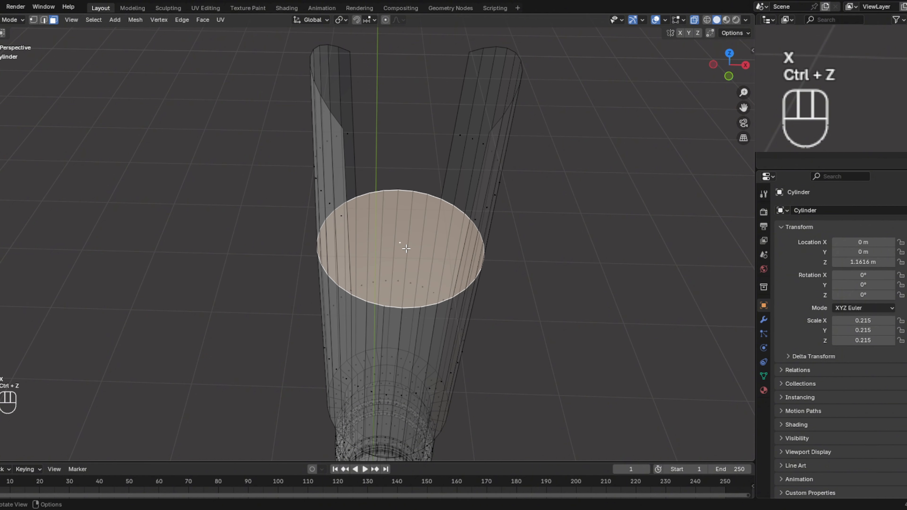
key("x")
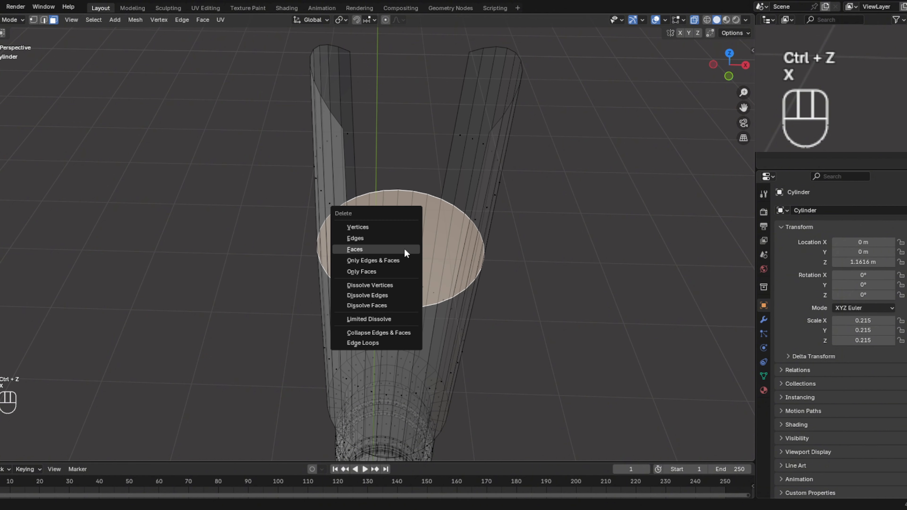
left_click(368, 250)
middle_click_drag(368, 252, 386, 193)
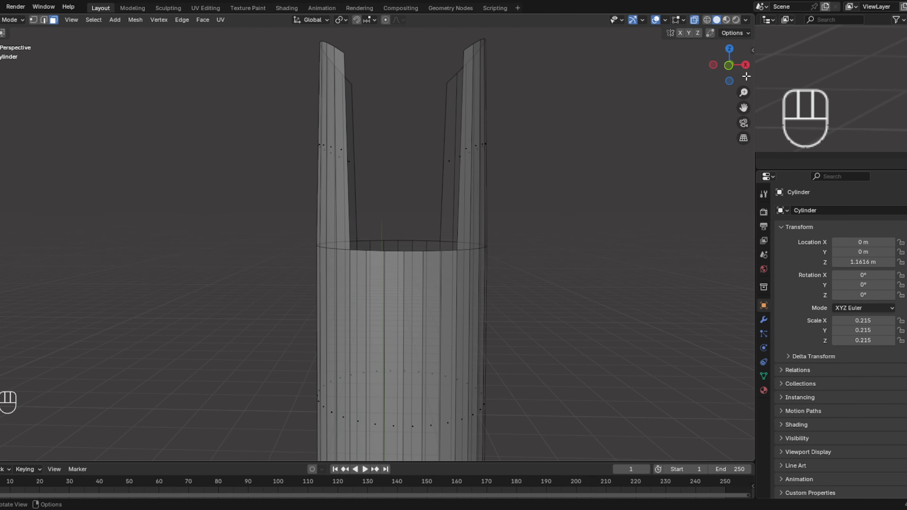
- Compare the hilt's prongs and upper sleeve with the reference image from the front, with X-ray display off
left_click(729, 65)
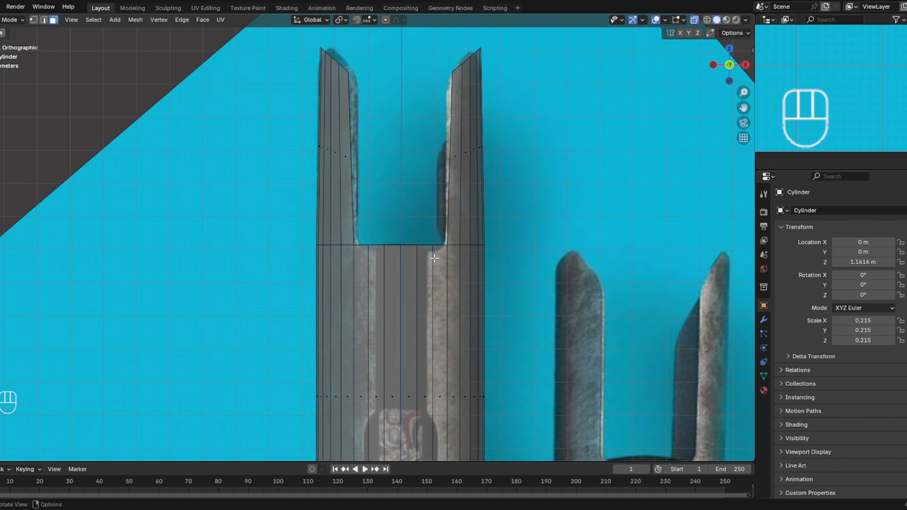
left_click(695, 20)
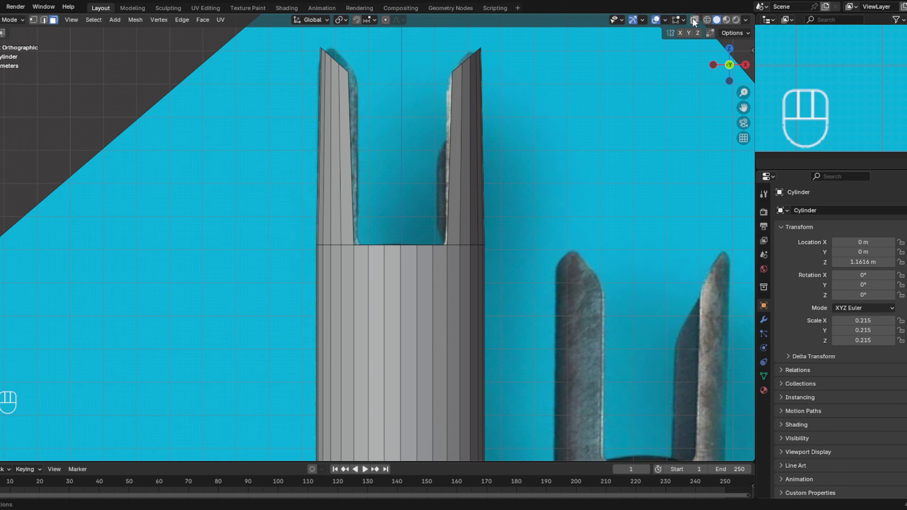
middle_click_drag(429, 274, 432, 107, "shift")
scroll(416, 153, "down", 4)
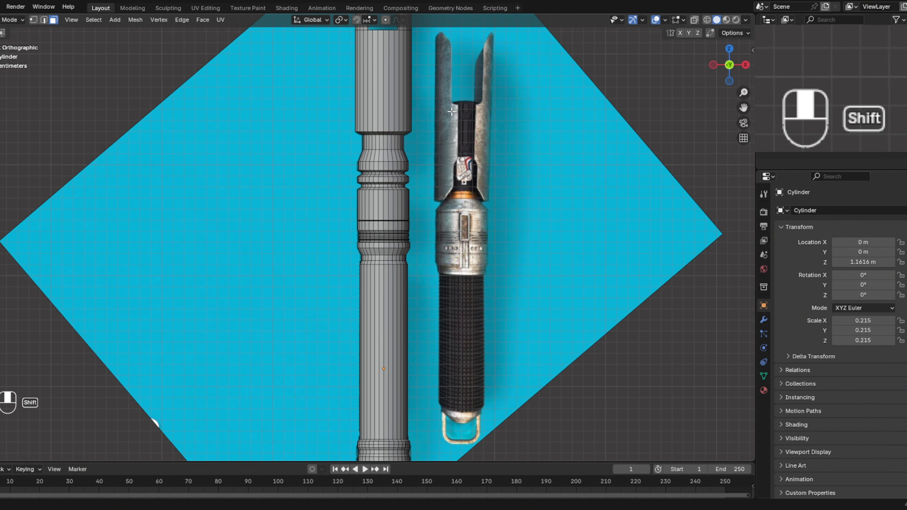
middle_click_drag(431, 166, 433, 264, "shift")
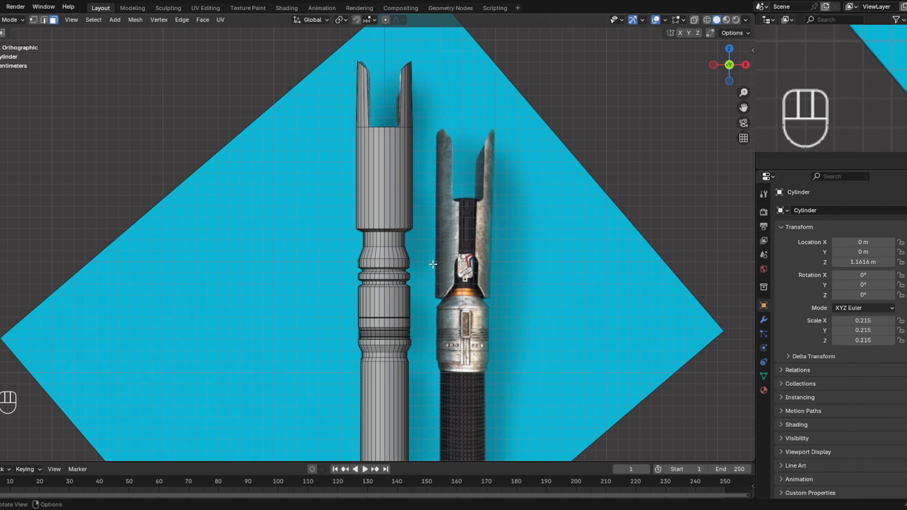
scroll(433, 257, "up", 3)
middle_click_drag(431, 183, 395, 371, "shift")
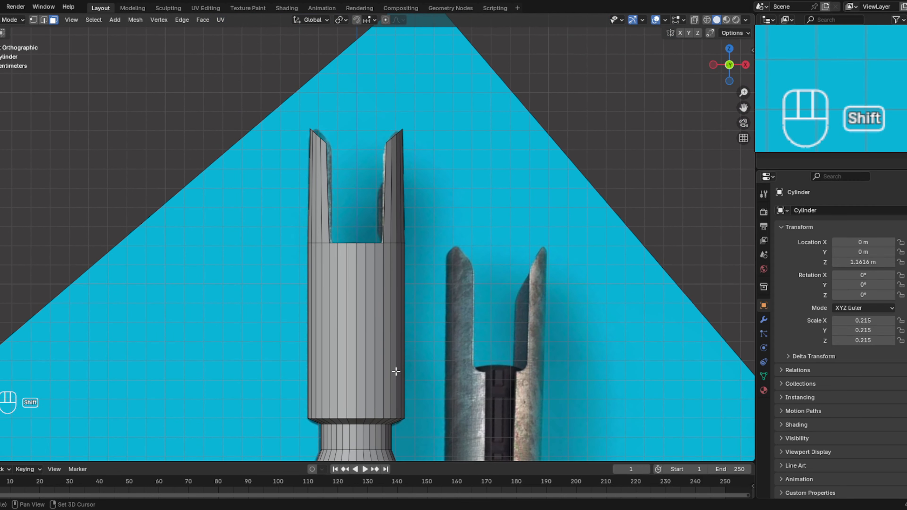
scroll(404, 365, "up", 1)
scroll(448, 340, "up", 4)
middle_click_drag(447, 338, 442, 345, "shift")
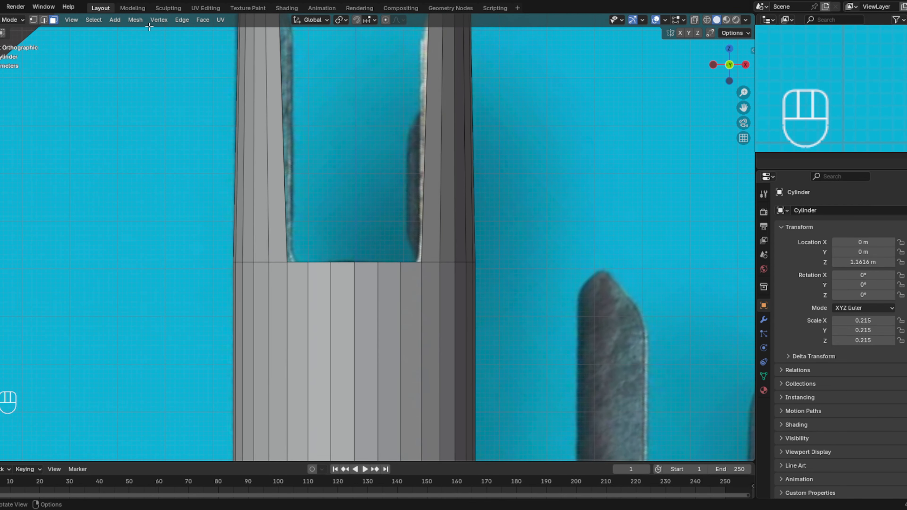
- With X-ray on, select the four central face strips on both sides of the upper sleeve and scale them inward to recess them
left_click(695, 20)
middle_click_drag(540, 238, 558, 65, "shift")
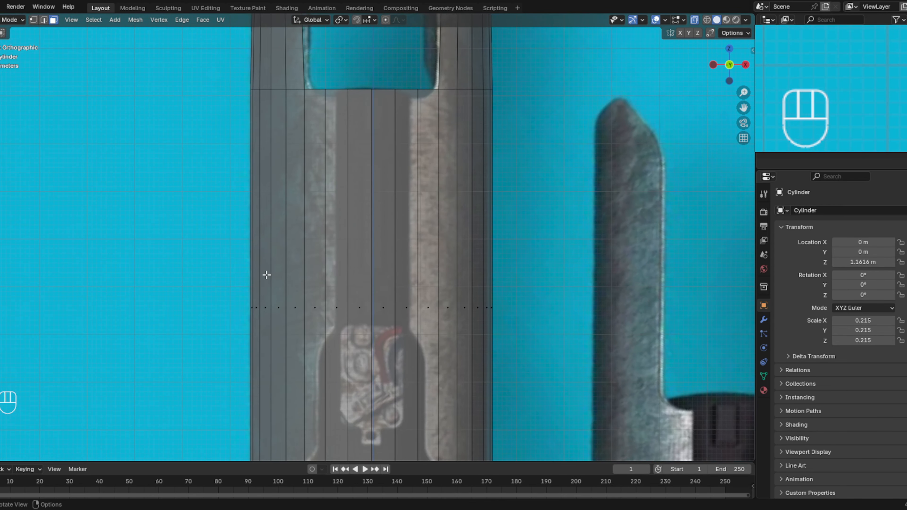
left_click(310, 314)
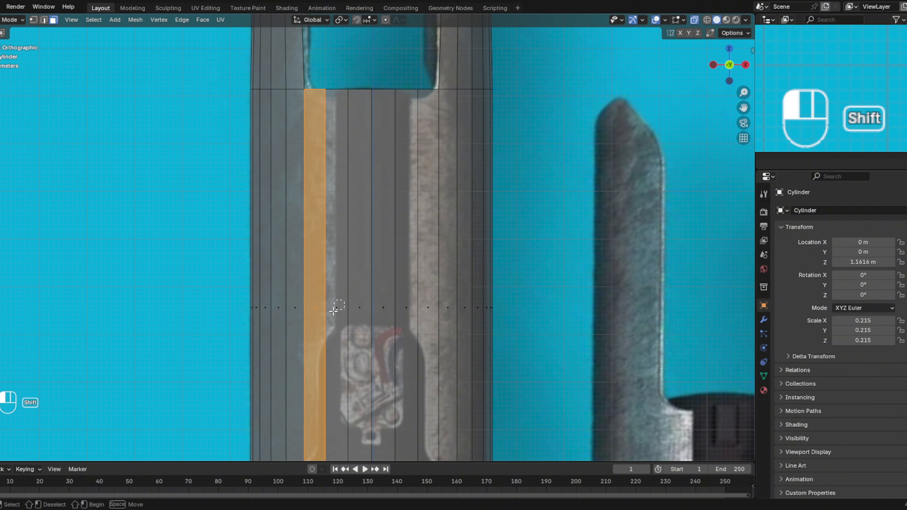
left_click(335, 309, "shift")
left_click_drag(407, 298, 337, 331, "shift")
left_click_drag(428, 300, 412, 317, "shift")
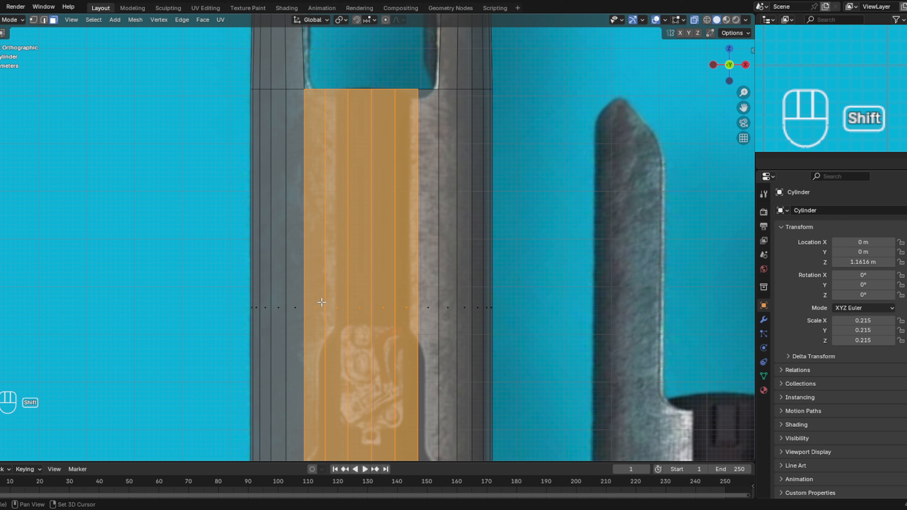
left_click_drag(322, 303, 397, 302, "shift")
left_click(535, 258)
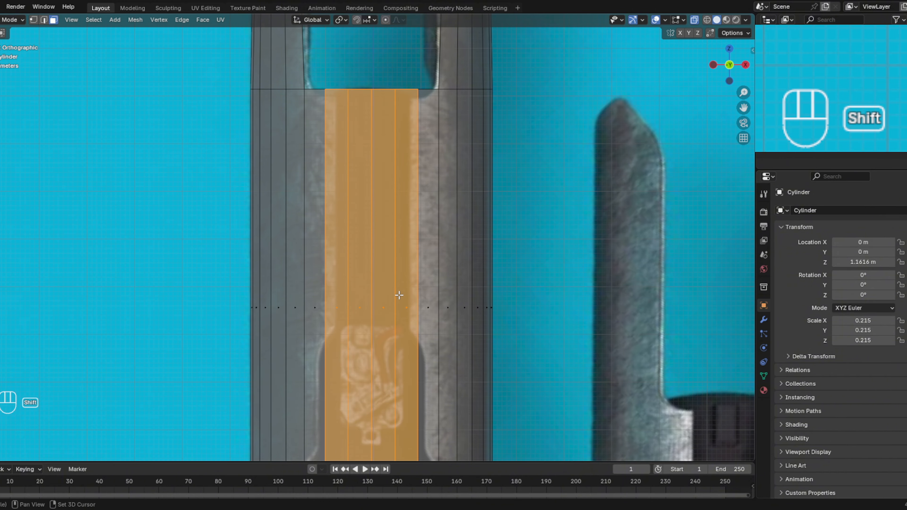
middle_click_drag(397, 302, 500, 304)
key("s")
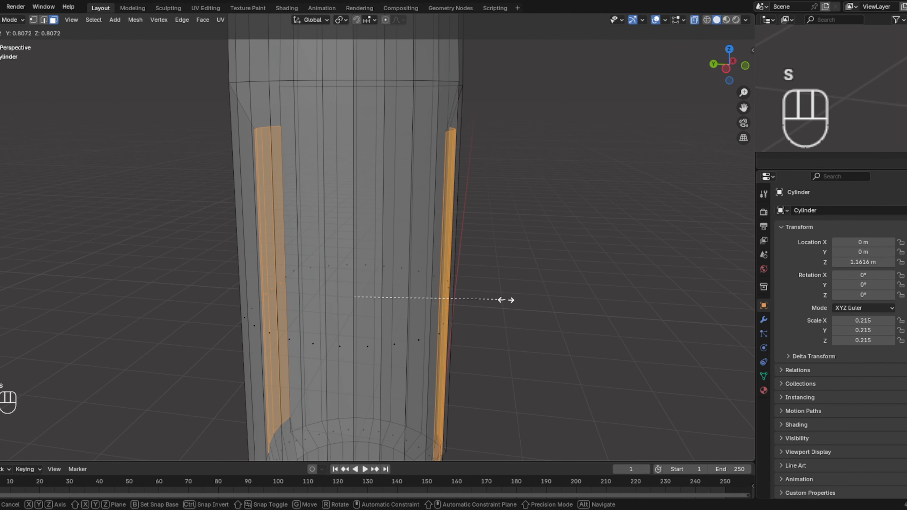
left_click(473, 300)
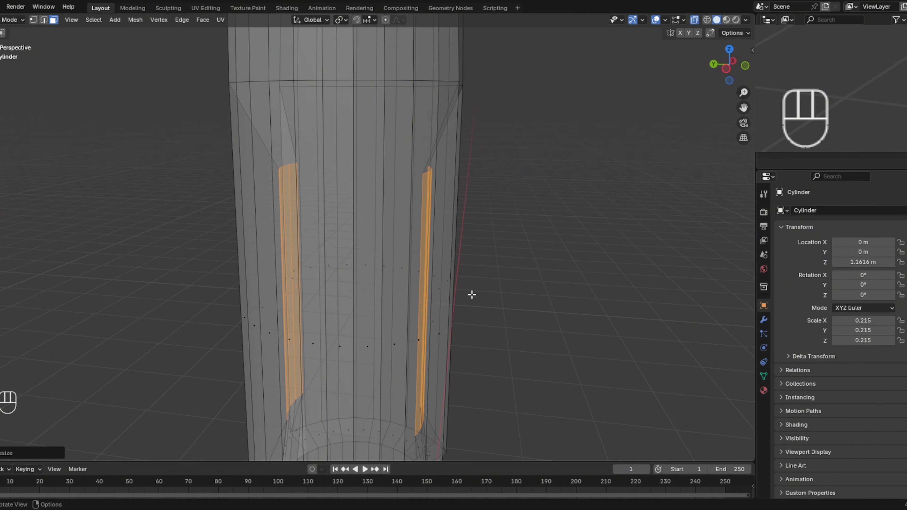
middle_click_drag(472, 296, 378, 286)
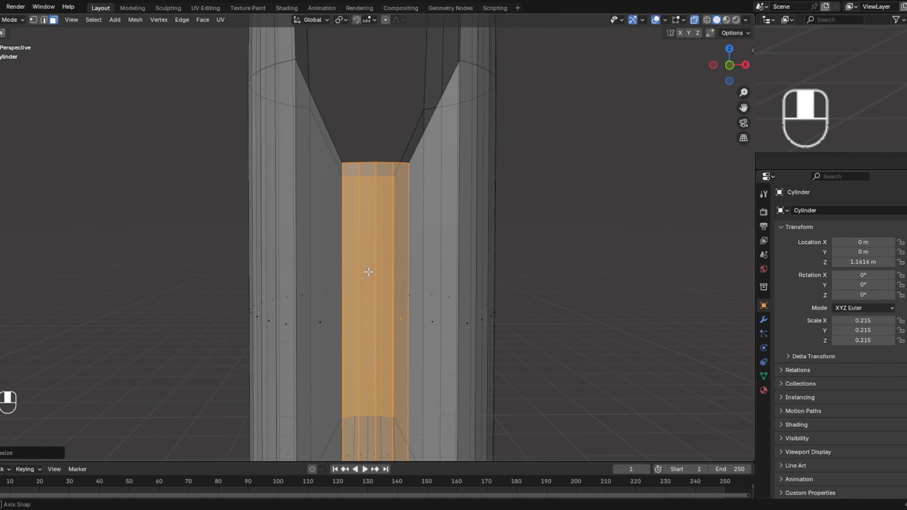
- Move the recessed face strips up along Z until their top edge lines up with the notch between the prongs
left_click(730, 66)
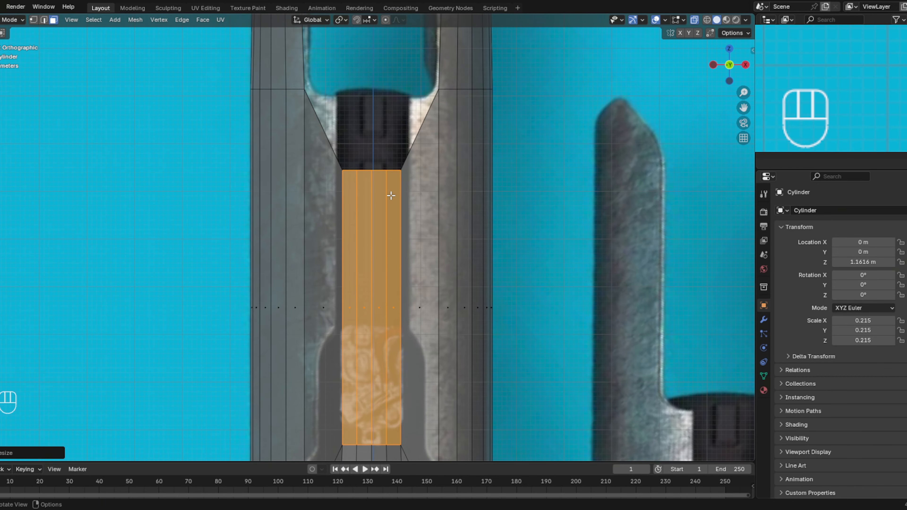
key("g")
key("z")
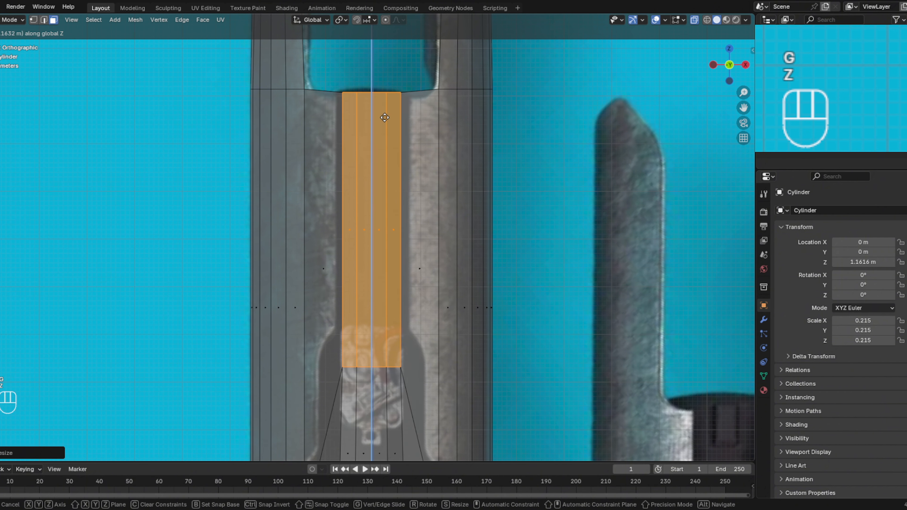
left_click(383, 120)
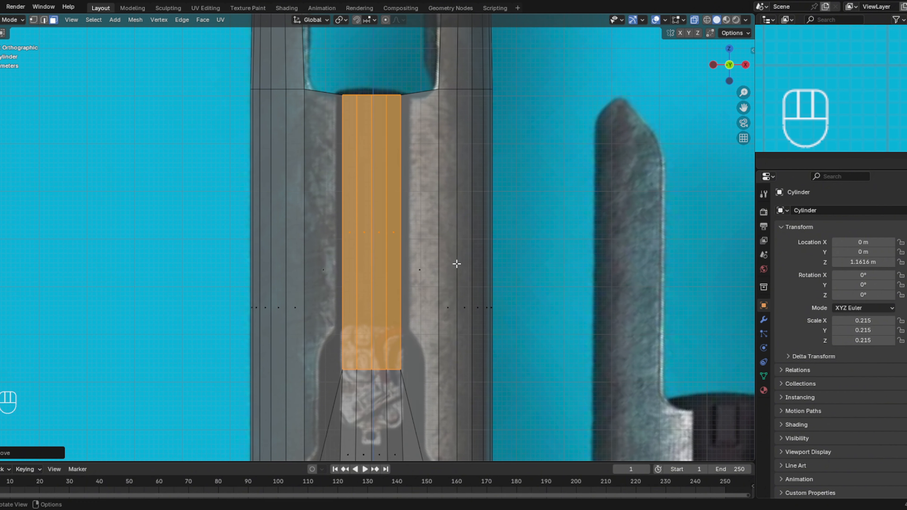
- Select the neck's top edge loop and raise it along Z to the upper sleeve's lower rim to flatten the sleeve's underside
scroll(427, 271, "down", 1)
scroll(426, 271, "down", 1)
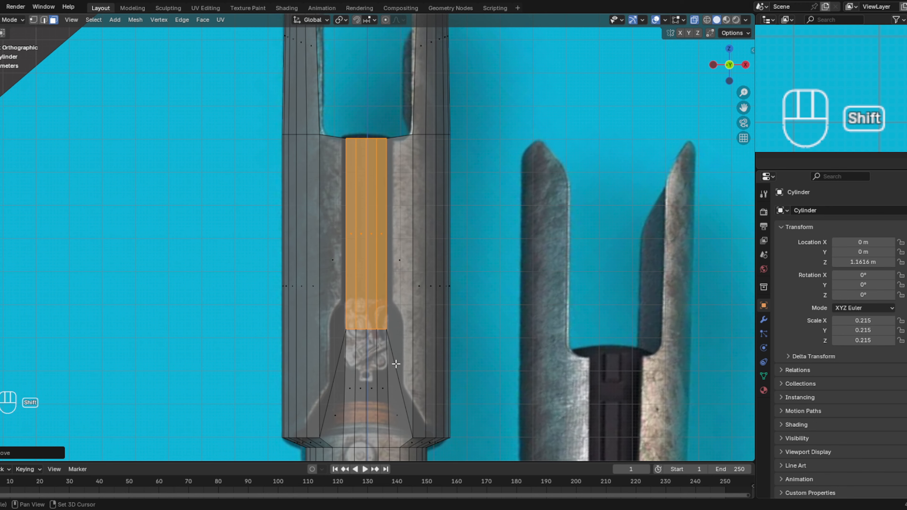
middle_click_drag(386, 315, 399, 283, "shift")
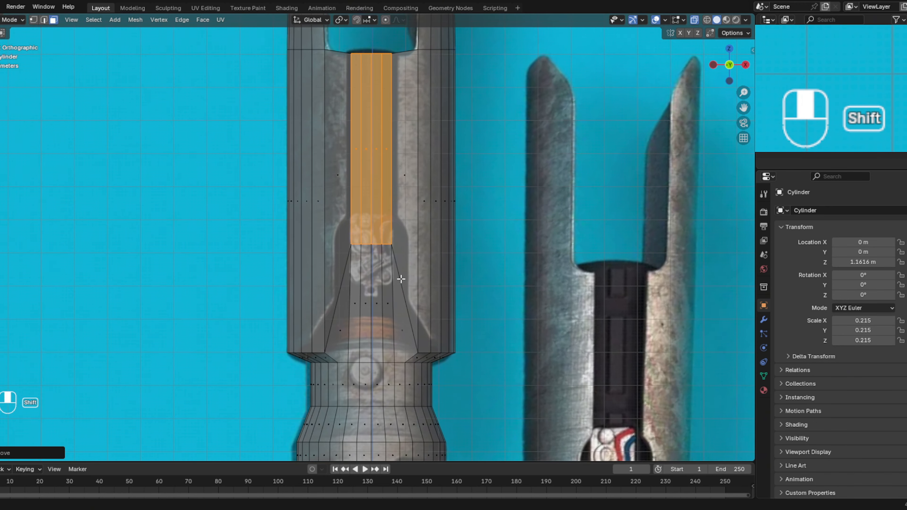
left_click(381, 363, "alt")
left_click(44, 19)
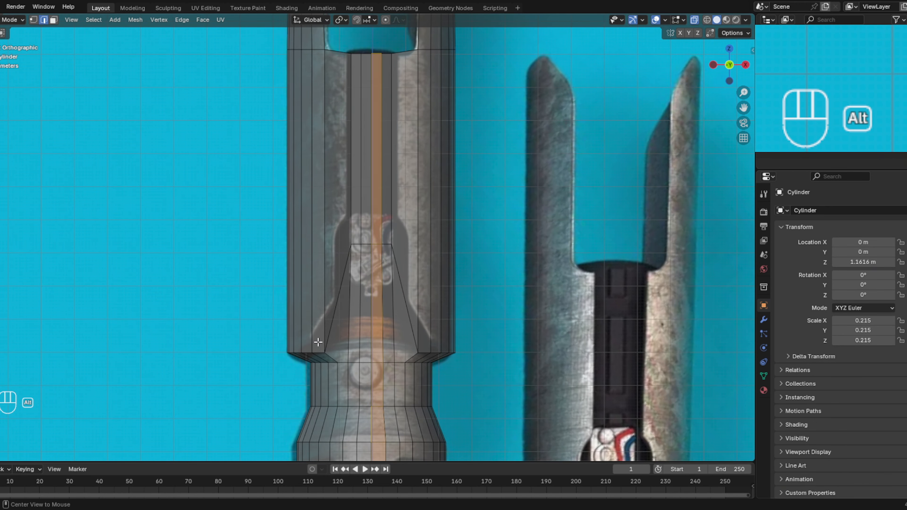
left_click(367, 362, "alt")
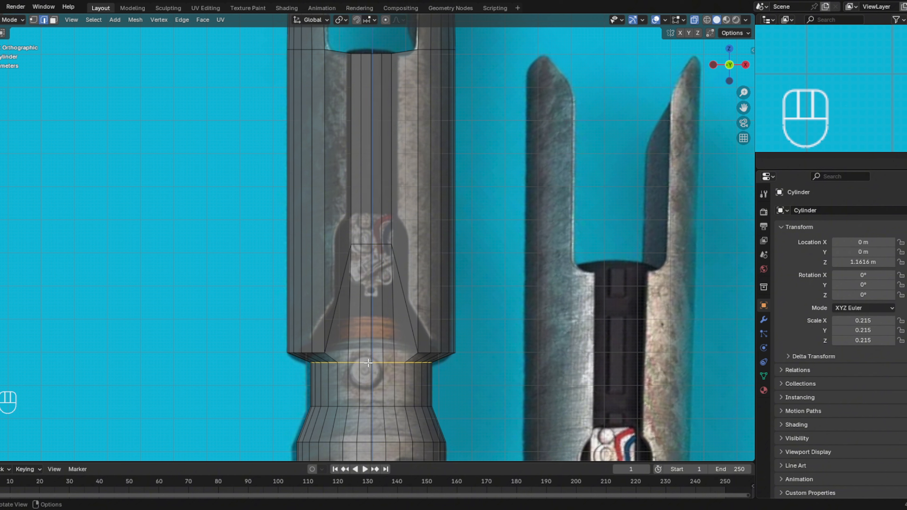
key("g")
key("z")
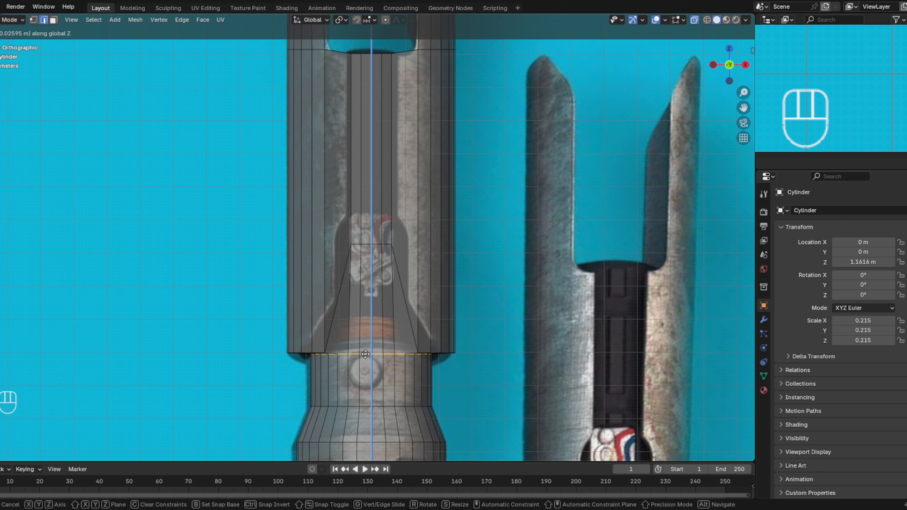
left_click(365, 353)
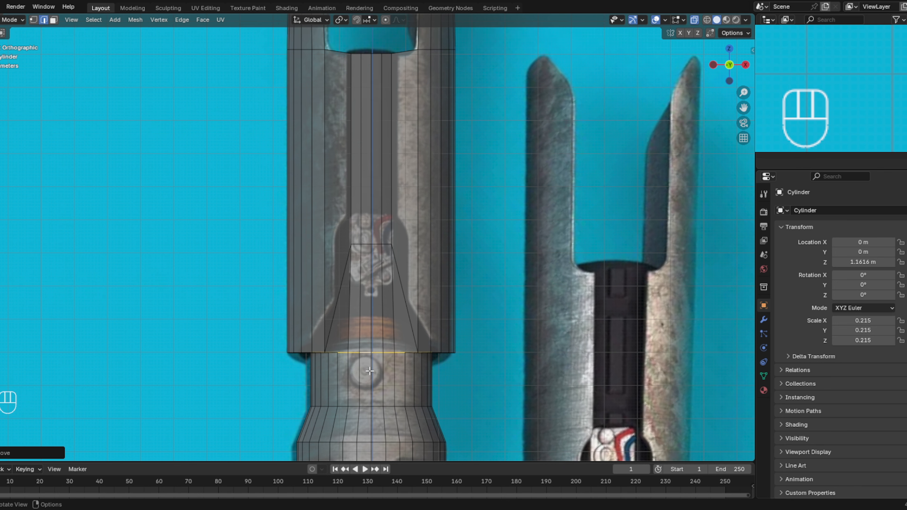
- Switch to Object Mode, select the reference image empty and turn off X-ray display
middle_click_drag(367, 373, 406, 99, "shift")
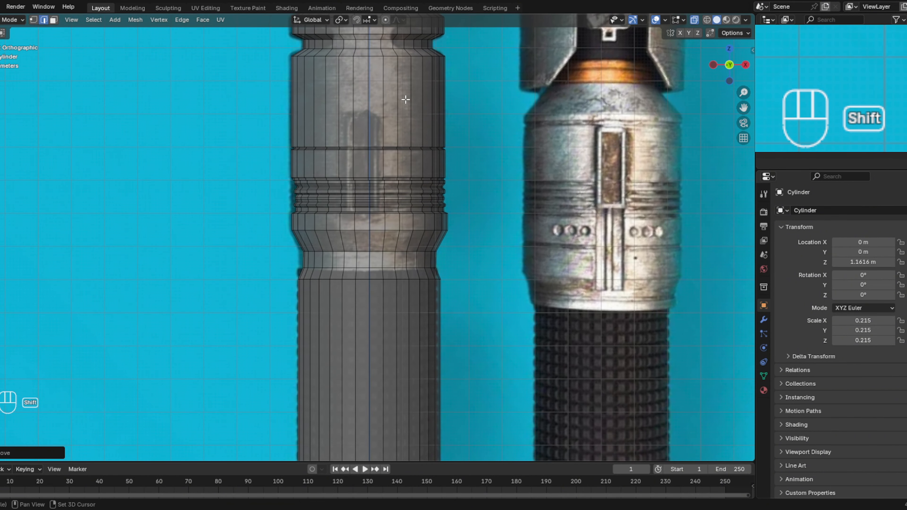
middle_click_drag(417, 344, 414, 195, "shift")
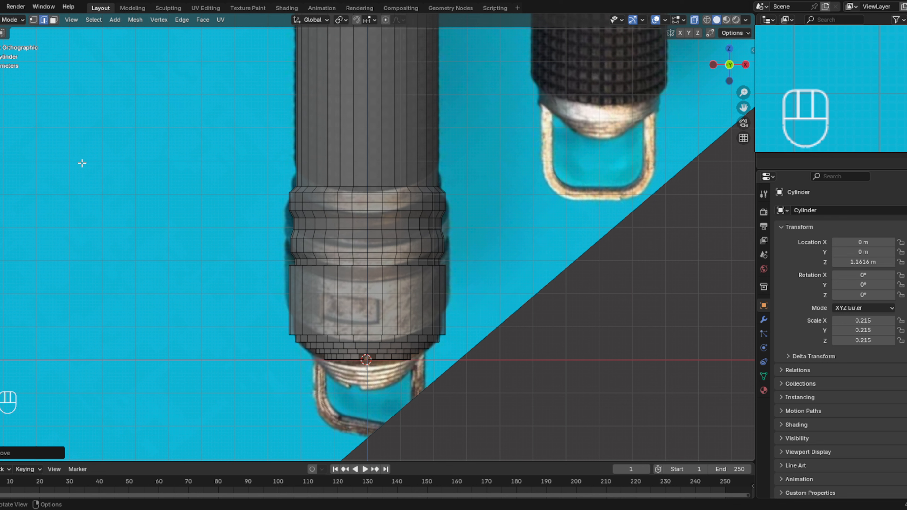
left_click(15, 19)
left_click(9, 31)
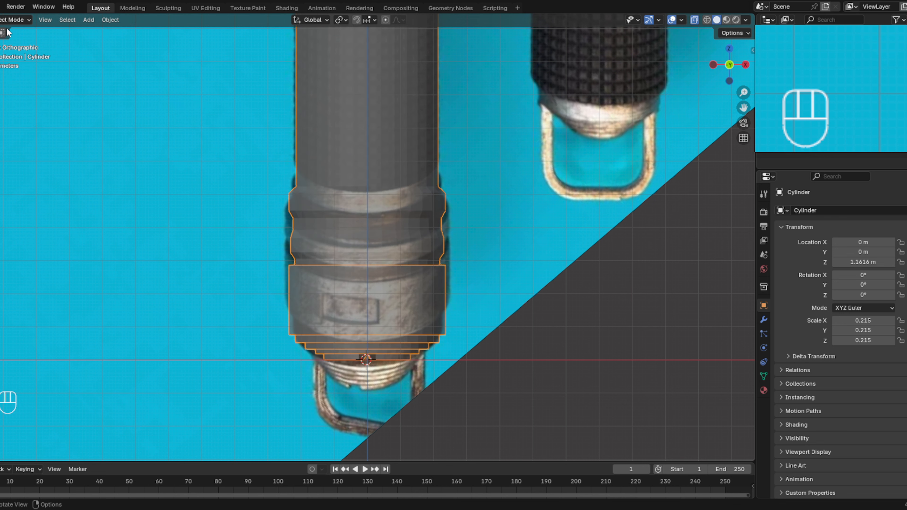
left_click(531, 282)
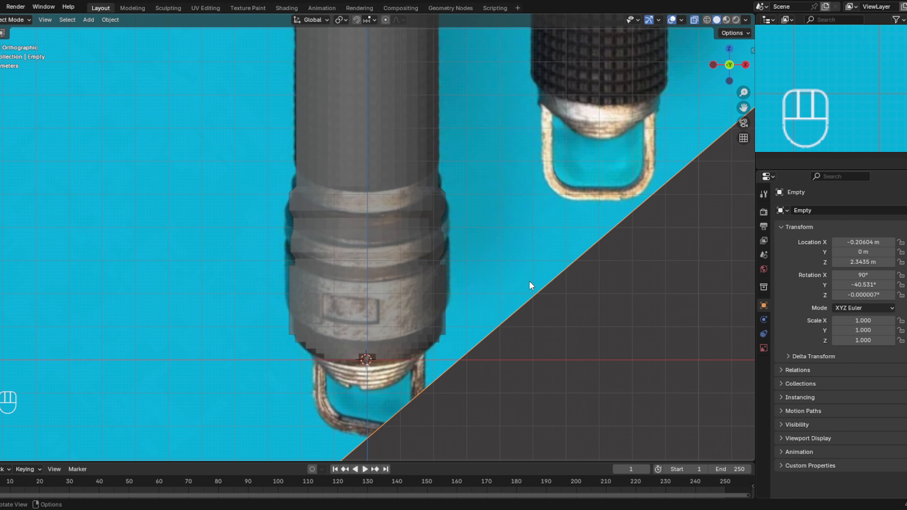
left_click(694, 20)
- Return to the front view at the hilt's lower end and add a torus mesh at the 3D cursor
middle_click_drag(470, 328, 550, 168)
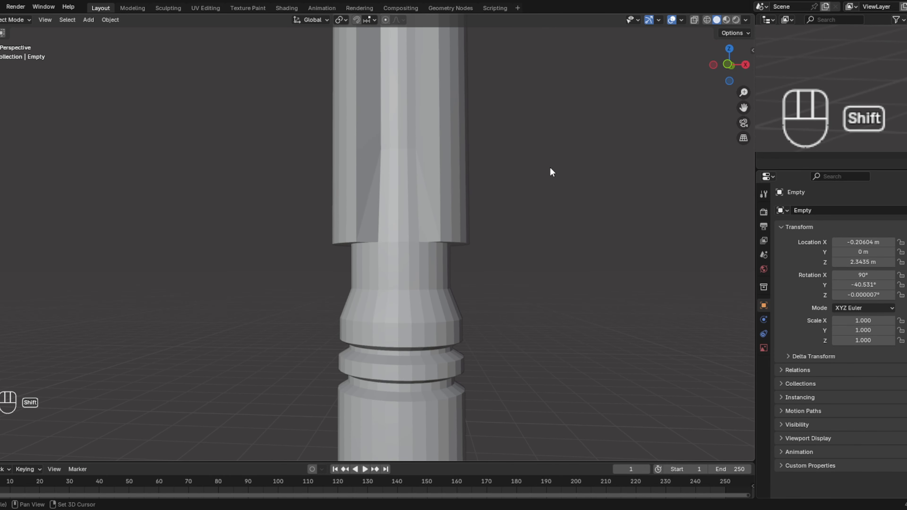
middle_click_drag(506, 30, 536, 302, "shift")
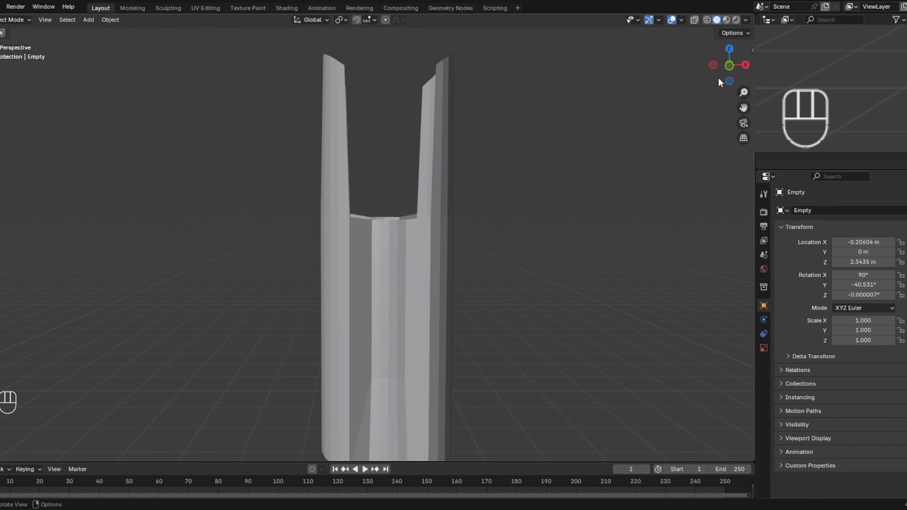
left_click(729, 66)
middle_click_drag(565, 200, 550, 162, "shift")
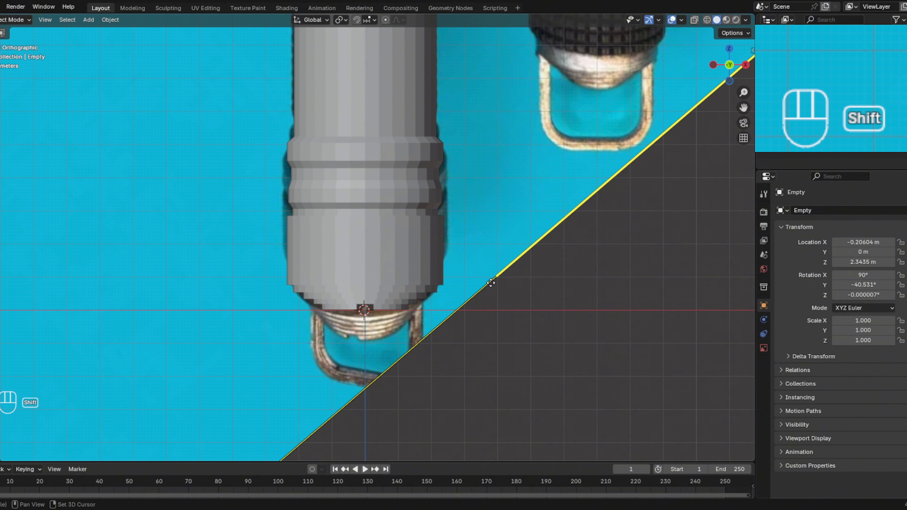
key("shift+a")
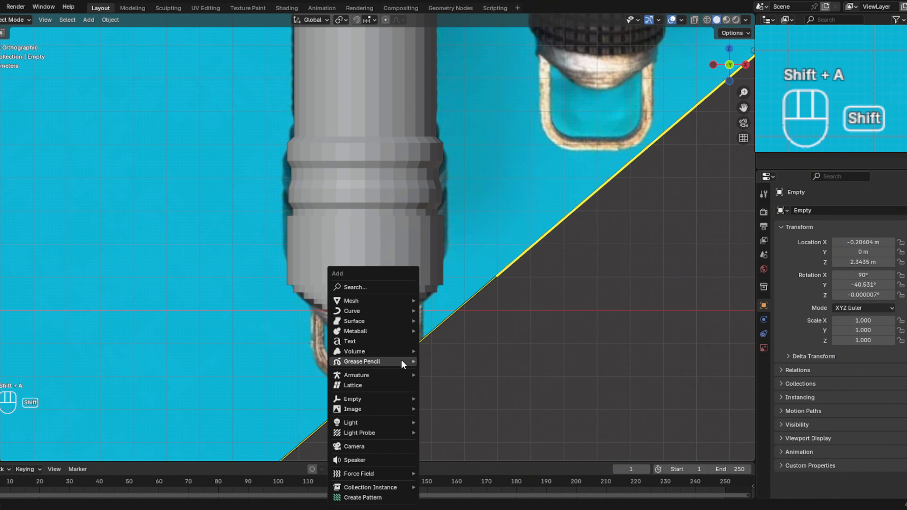
mouse_move(391, 300)
left_click(457, 178)
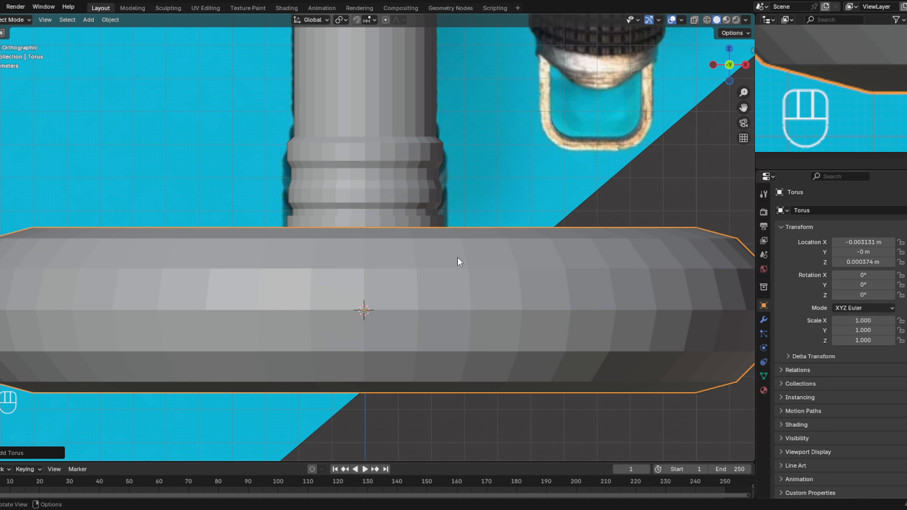
- Rotate the torus by 90° about Z, Y, X and Z in turn so its hole faces the front
key("r")
type("z")
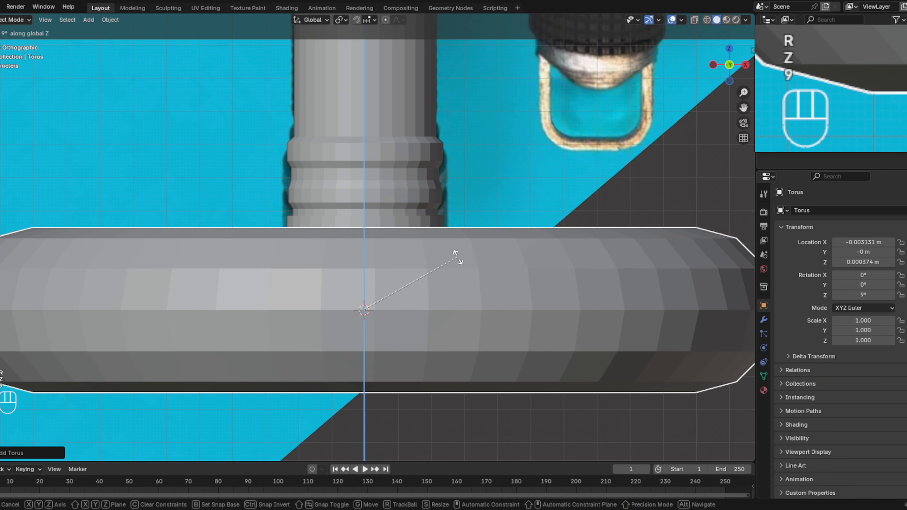
type("90")
key("Return")
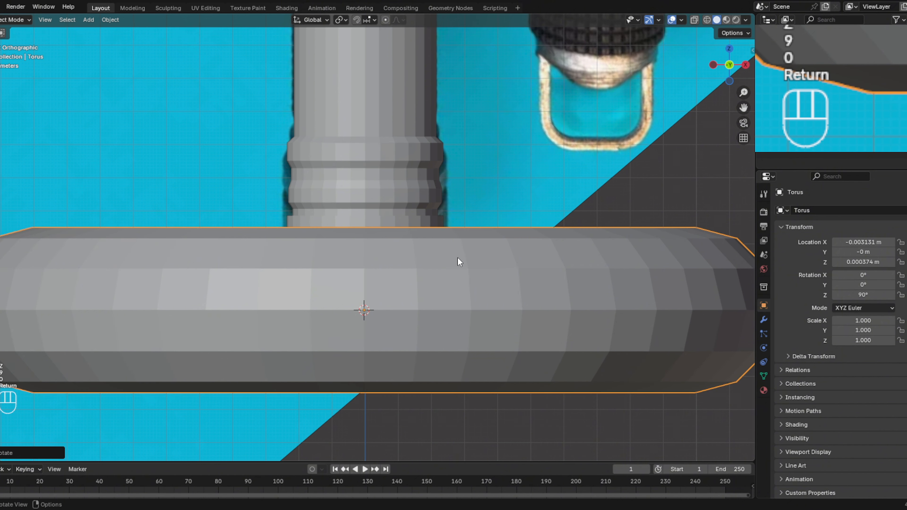
type("ry90")
key("Return")
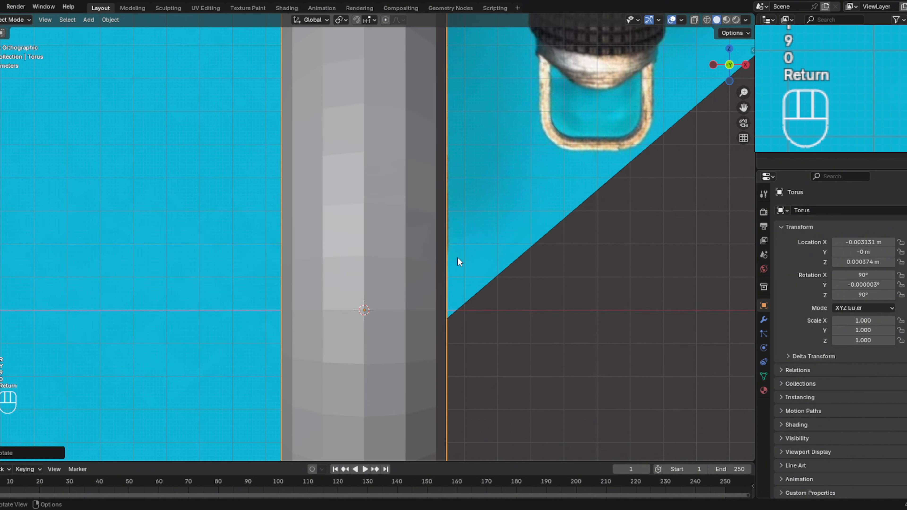
type("rx90")
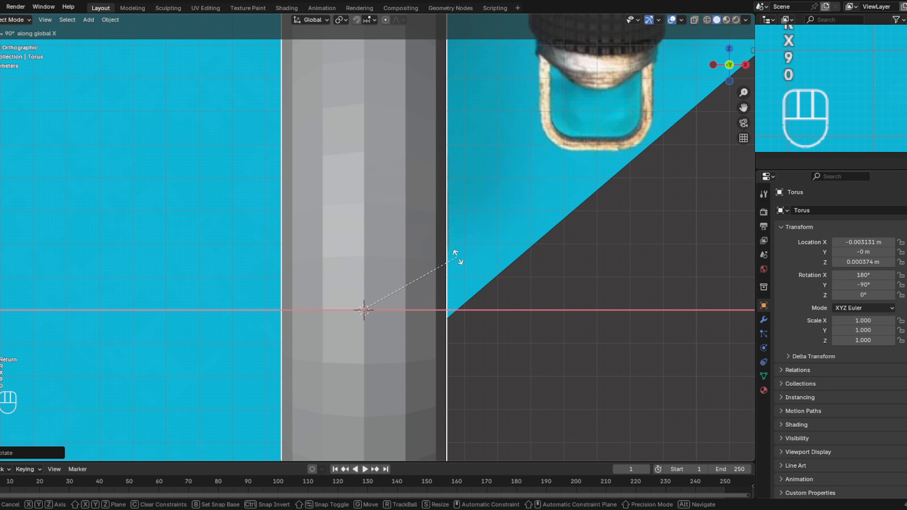
key("Return")
type("rz90")
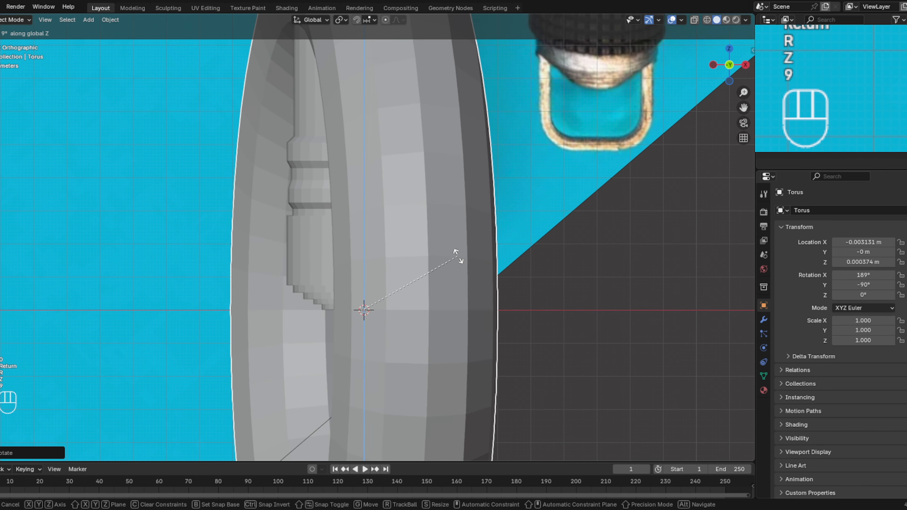
key("Return")
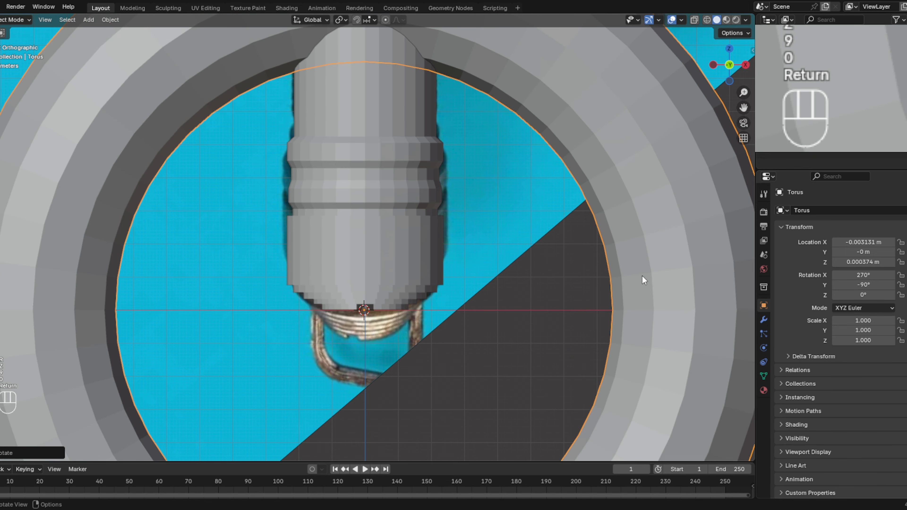
- Shrink the torus to about 0.117 of its size and lower it along Z about 0.064 m onto the pommel's ring
key("s")
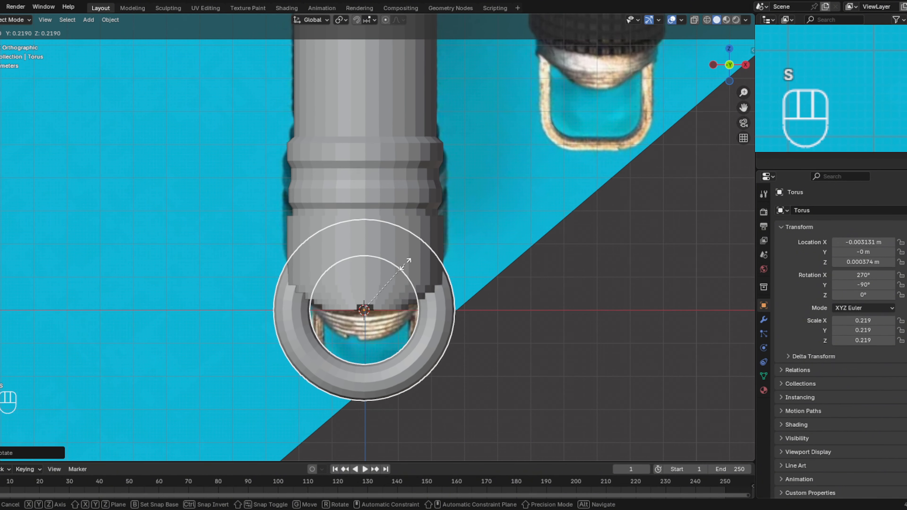
left_click(358, 282)
key("g")
key("z")
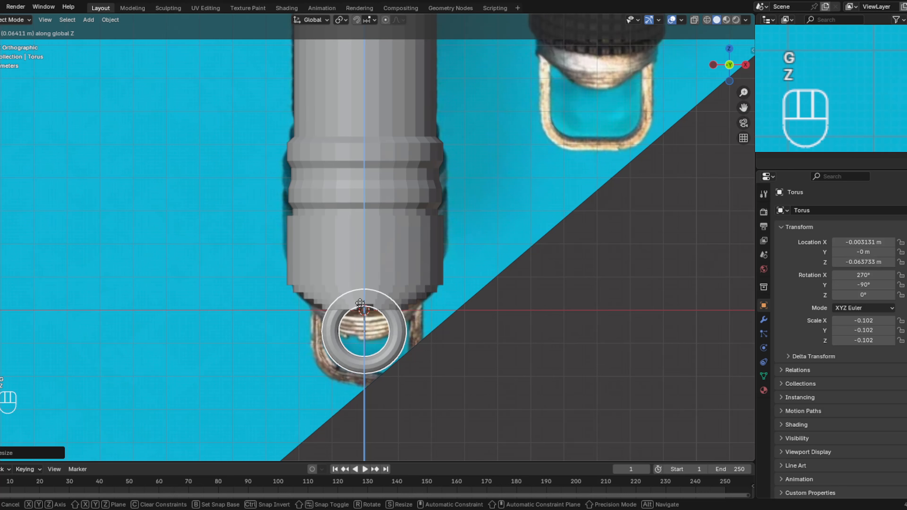
left_click(362, 307)
key("s")
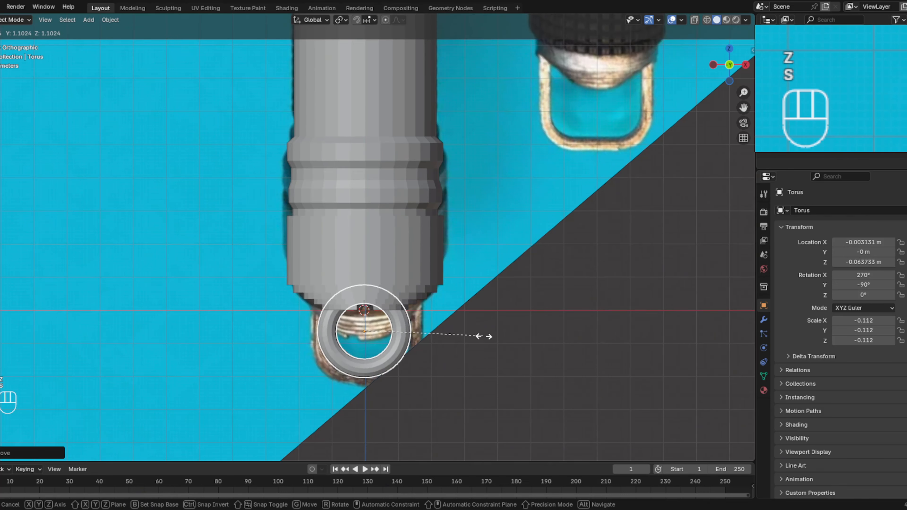
left_click(489, 337)
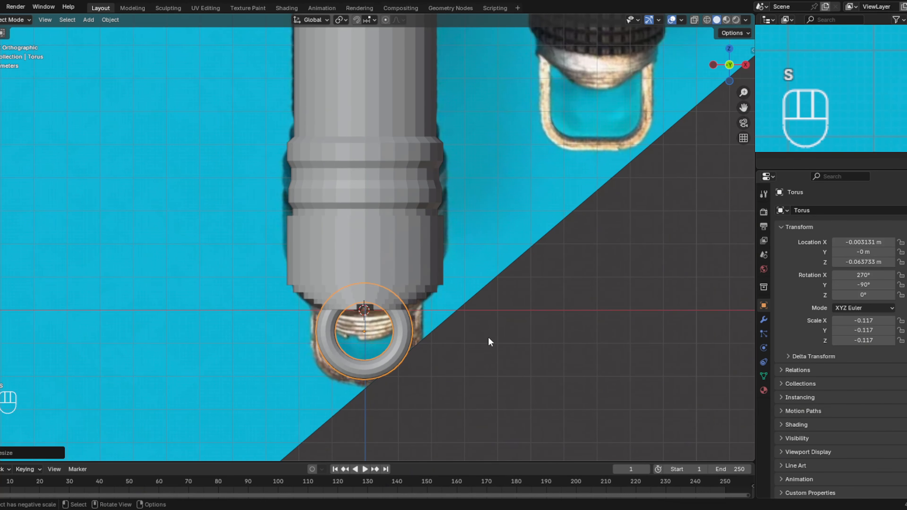
- Stretch the torus along Z to a scale of about 0.159, forming an elongated pommel ring, then deselect it
key("s")
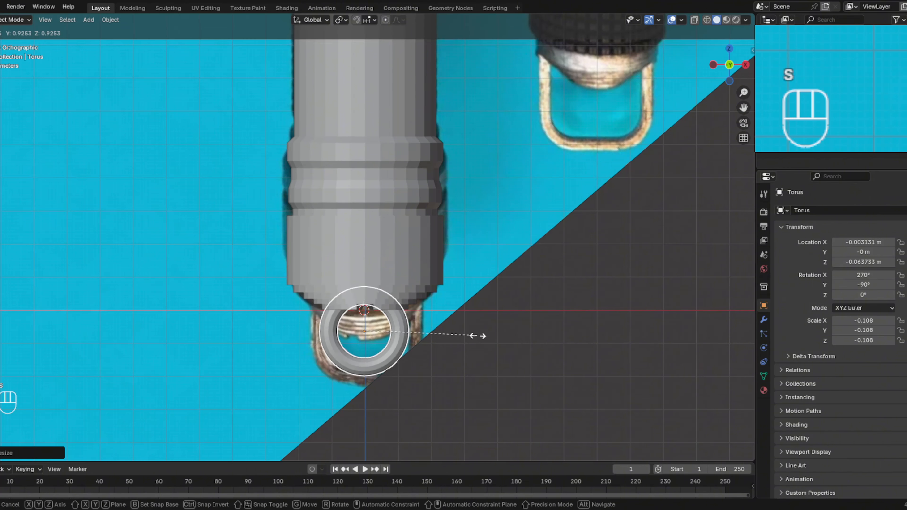
key("z")
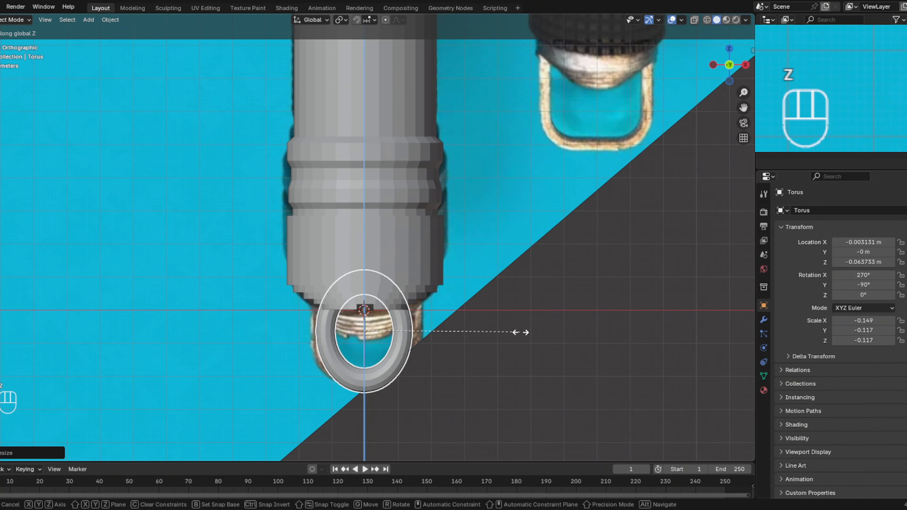
left_click(532, 332)
middle_click_drag(532, 332, 495, 279)
left_click(511, 324)
left_click(730, 63)
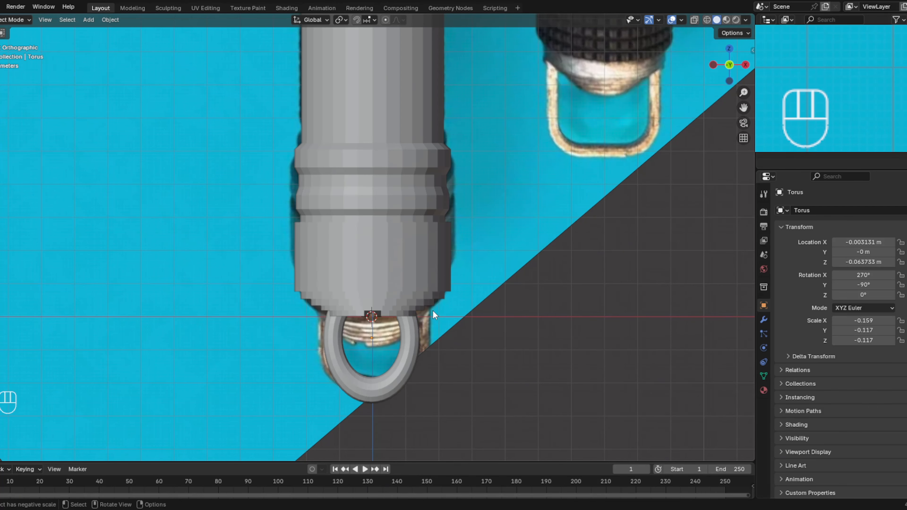
- Compare the hilt with the reference using X-ray, turn X-ray off, then select the hilt cylinder and enter Edit Mode
middle_click_drag(440, 273, 484, 290, "shift")
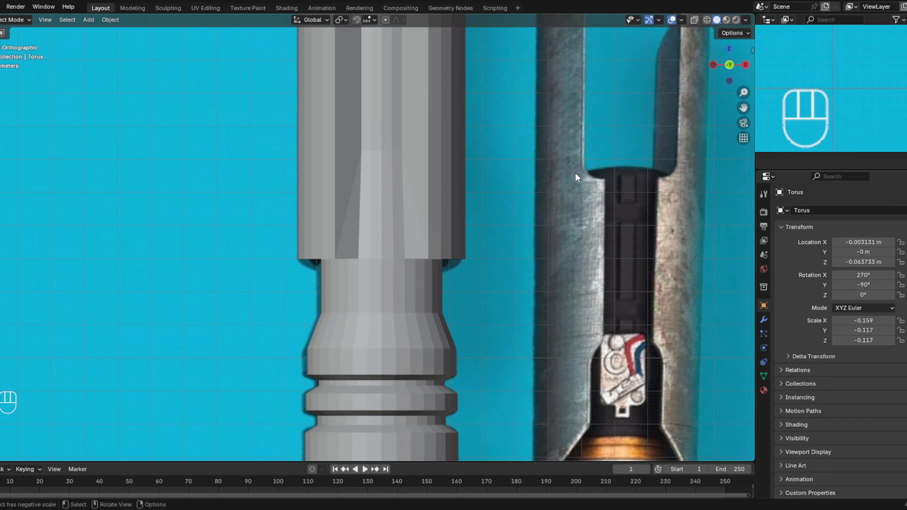
left_click(695, 20)
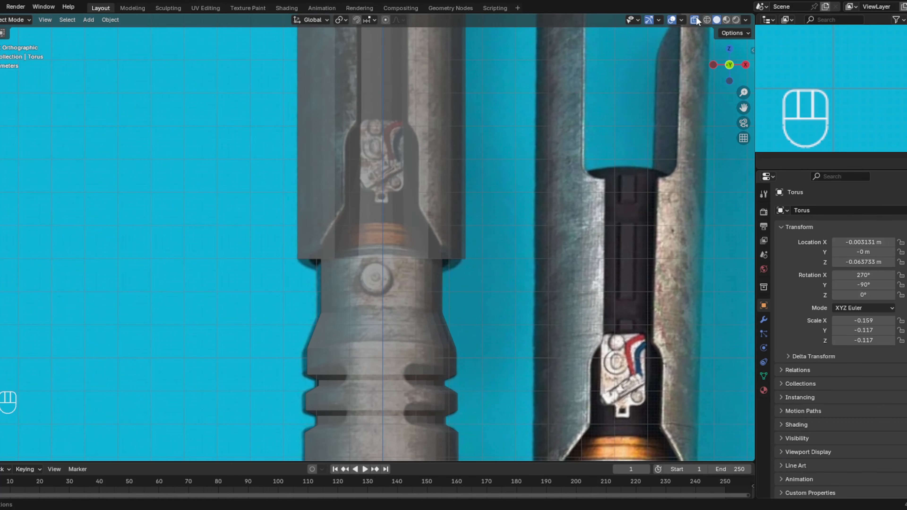
middle_click_drag(421, 325, 476, 161, "shift")
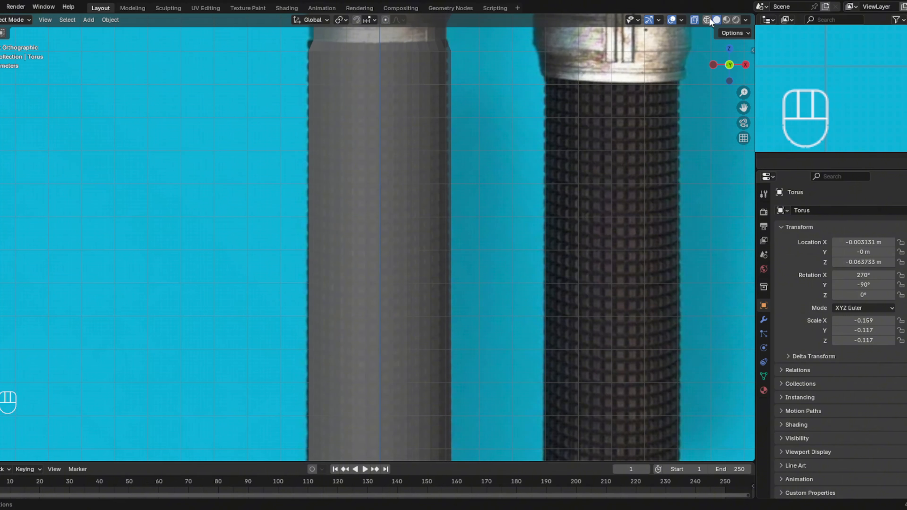
left_click(697, 21)
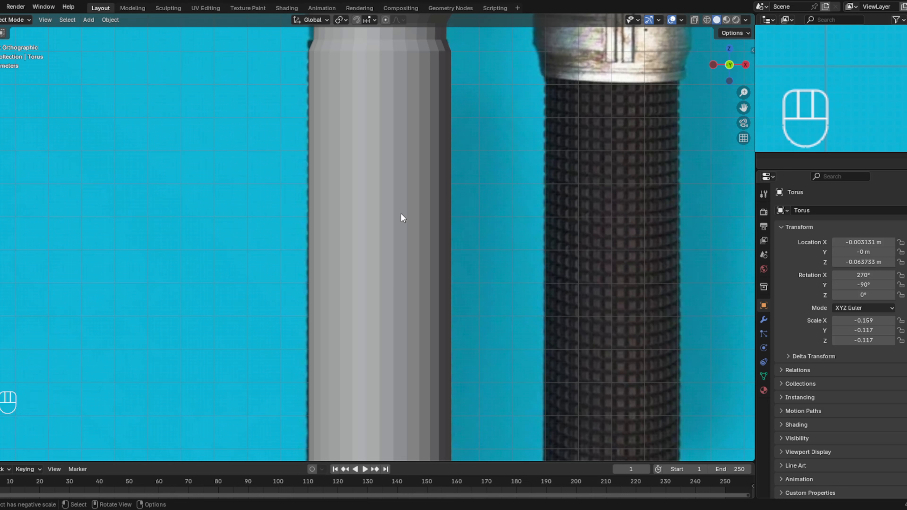
left_click(385, 198)
left_click(13, 21)
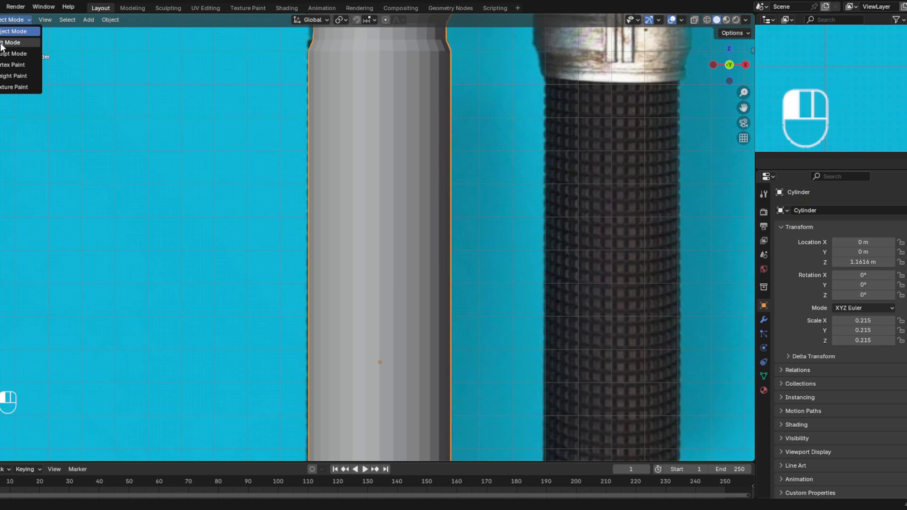
left_click(19, 21)
left_click(12, 43)
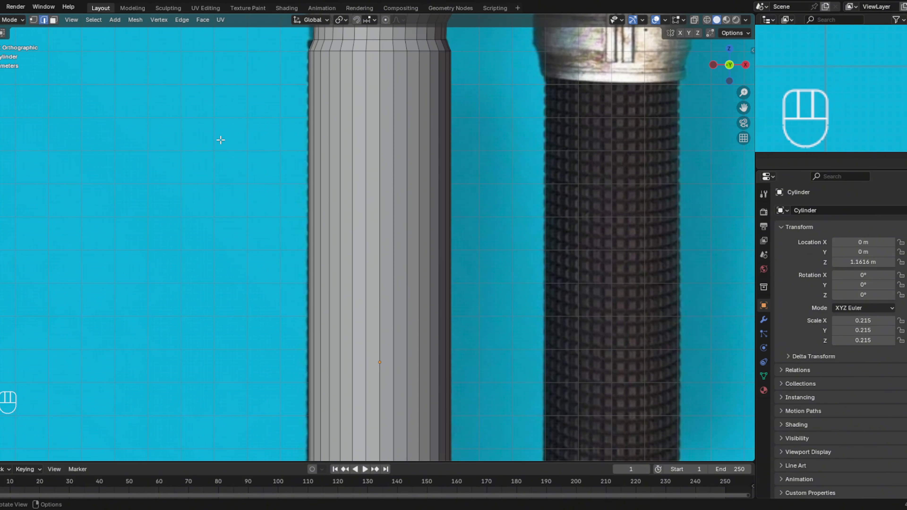
- Add about 26 evenly spaced horizontal loop cuts along the long grip section of the hilt
key("ctrl")
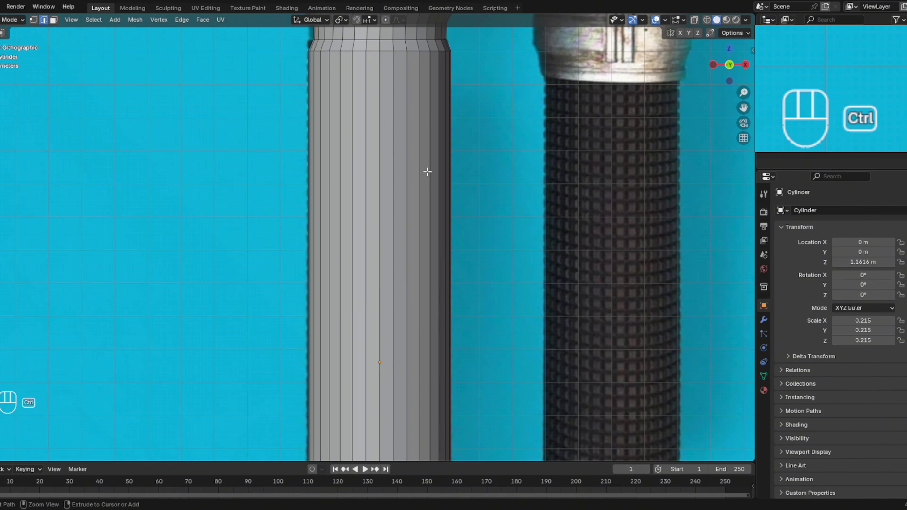
key("ctrl+r")
scroll(408, 181, "up", 11)
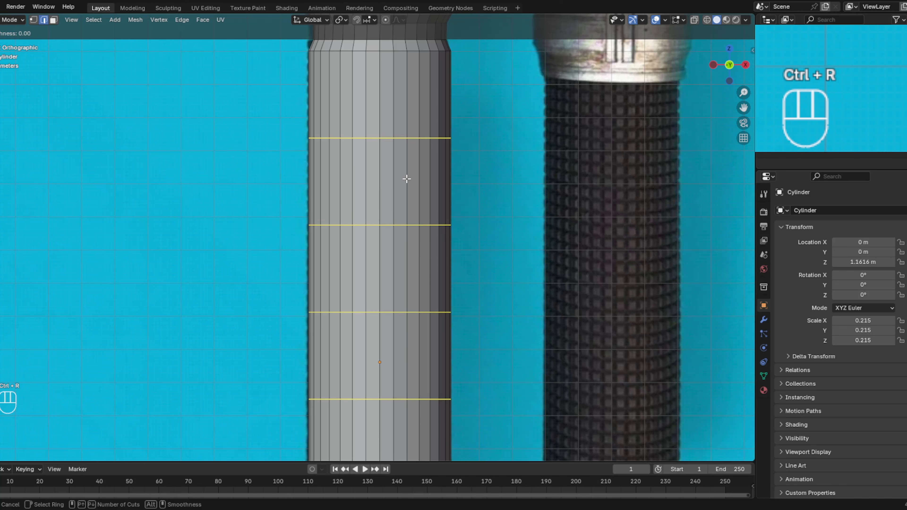
scroll(407, 175, "up", 8)
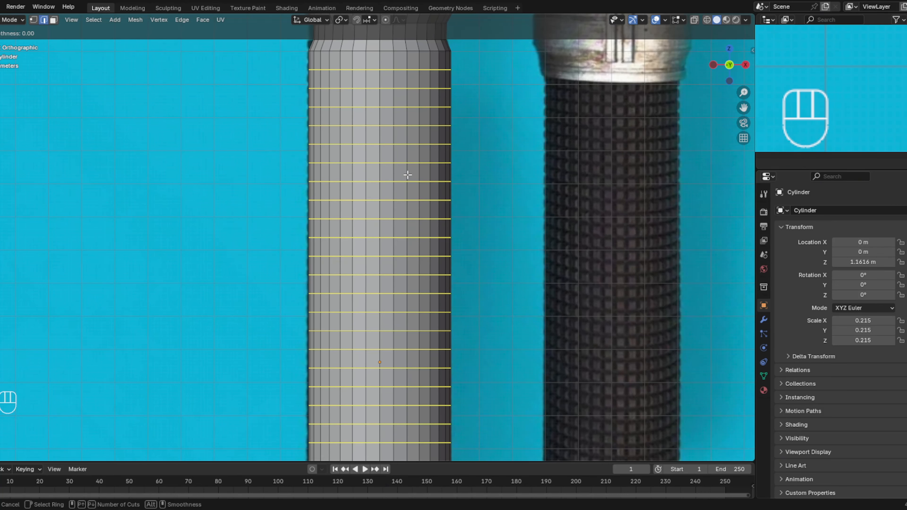
left_click(407, 175)
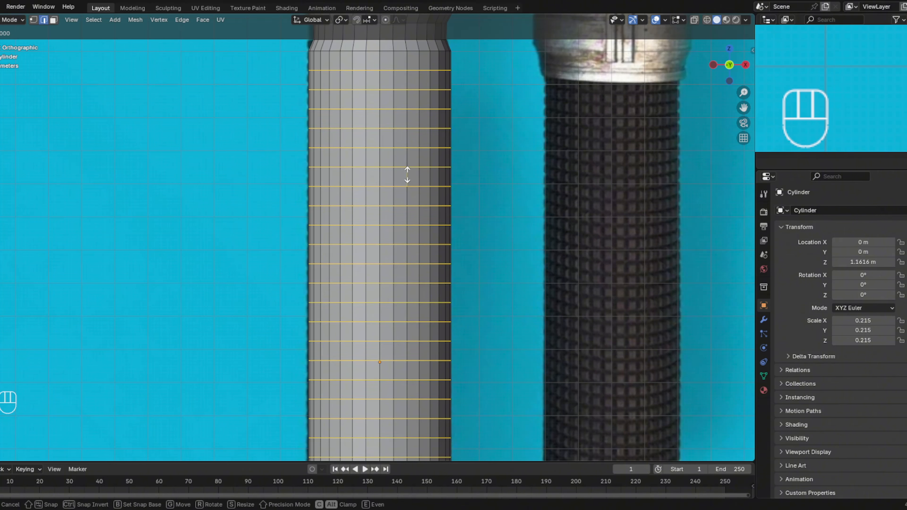
left_click(407, 175)
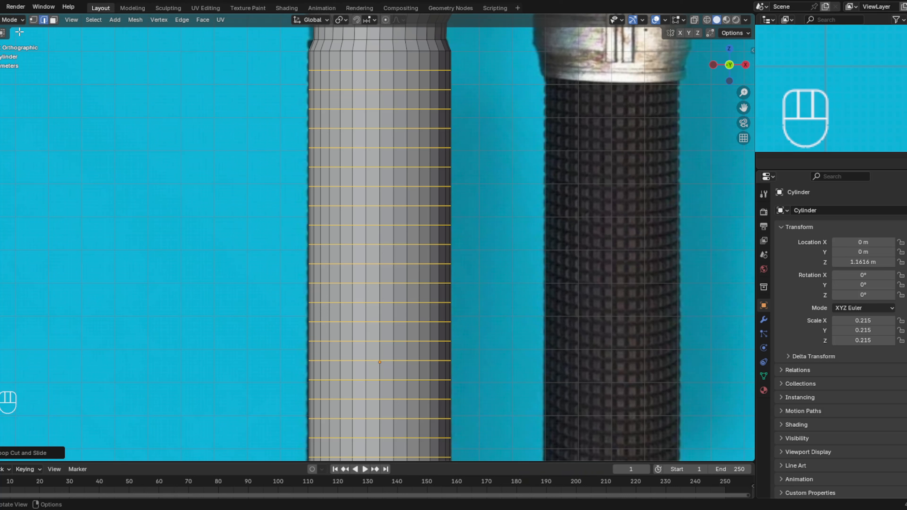
- With X-ray on and face selection active, select all faces of the grip section between the upper and lower collars
left_click(695, 19)
scroll(514, 242, "down", 4)
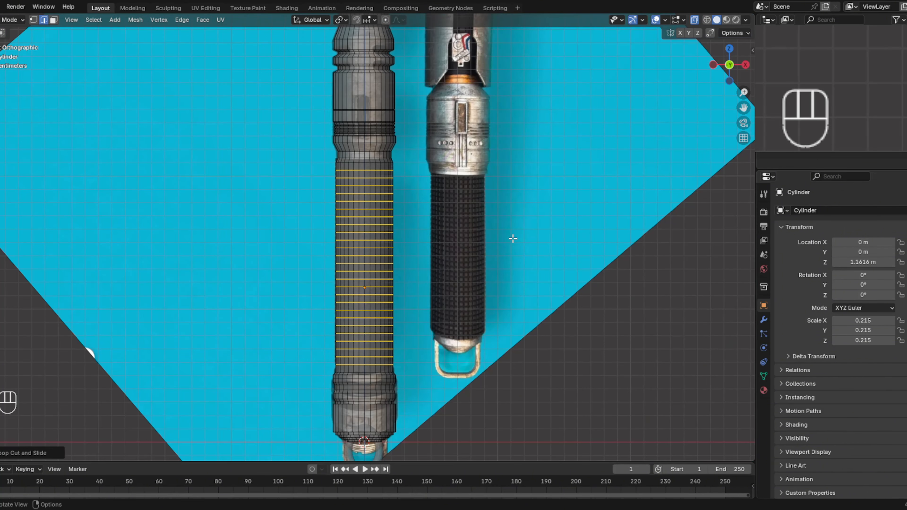
scroll(420, 197, "up", 1)
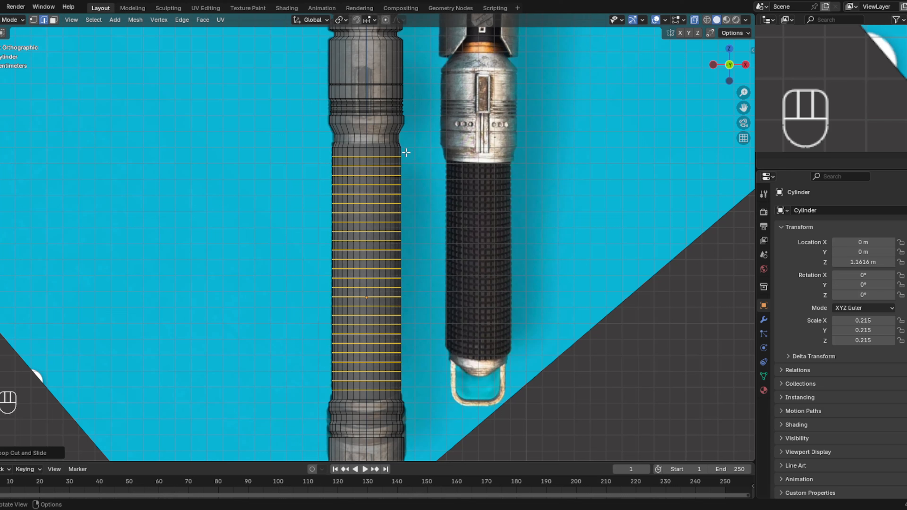
left_click(54, 20)
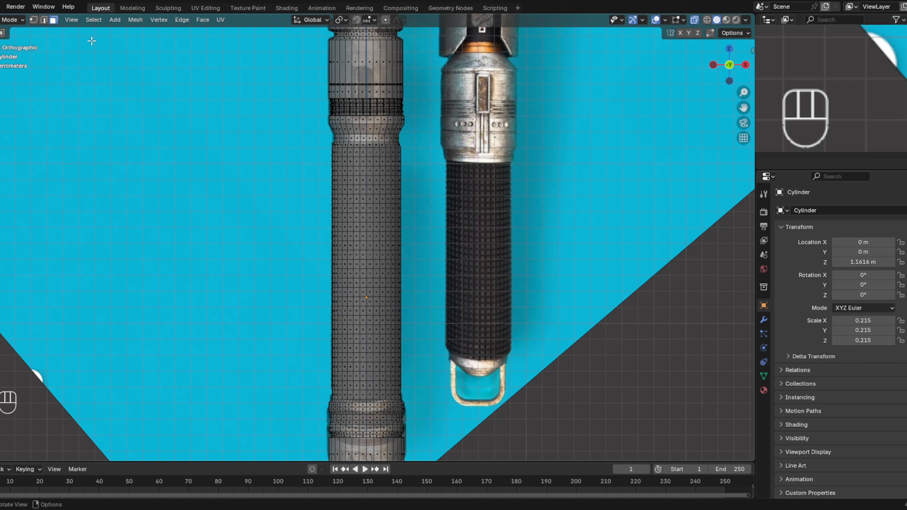
left_click_drag(408, 148, 288, 396)
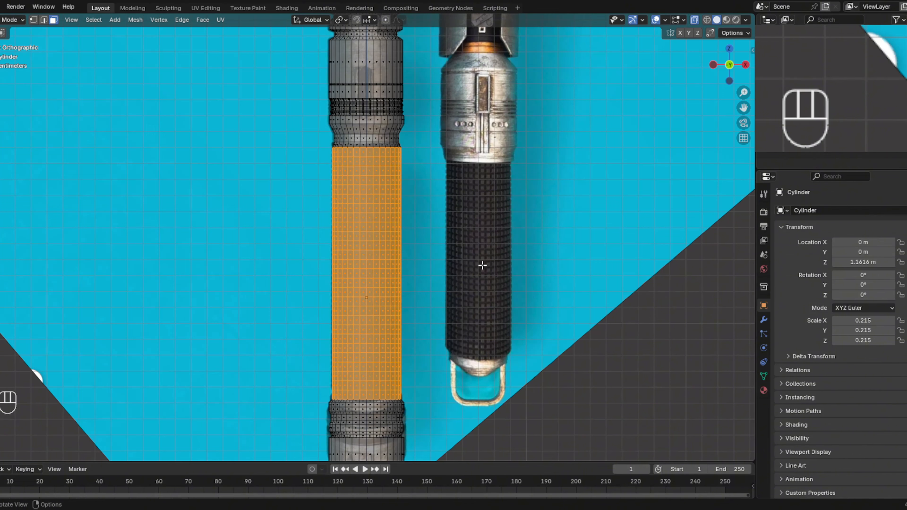
- Inset the selected grip faces individually to form a grid of small squares like the reference's knurled grip
scroll(483, 265, "up", 3)
middle_click_drag(481, 266, 457, 194, "shift")
scroll(456, 194, "down", 2)
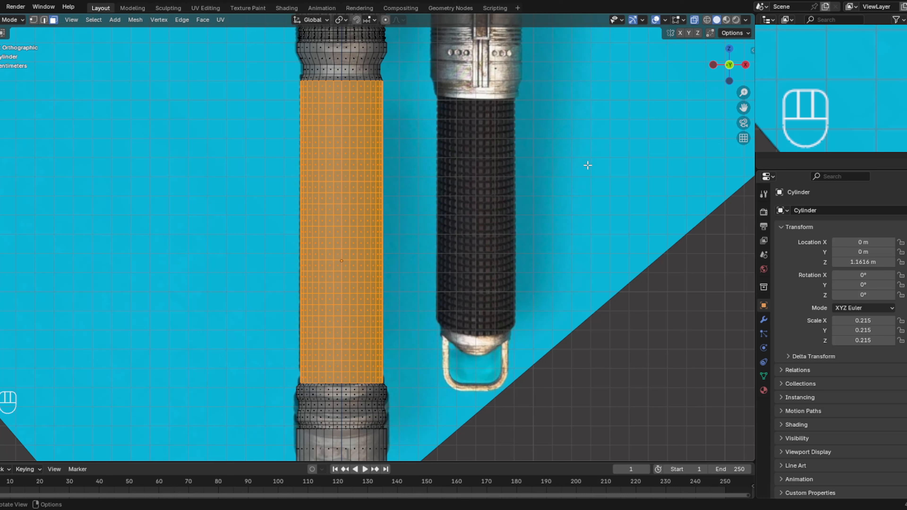
key("i")
key("i")
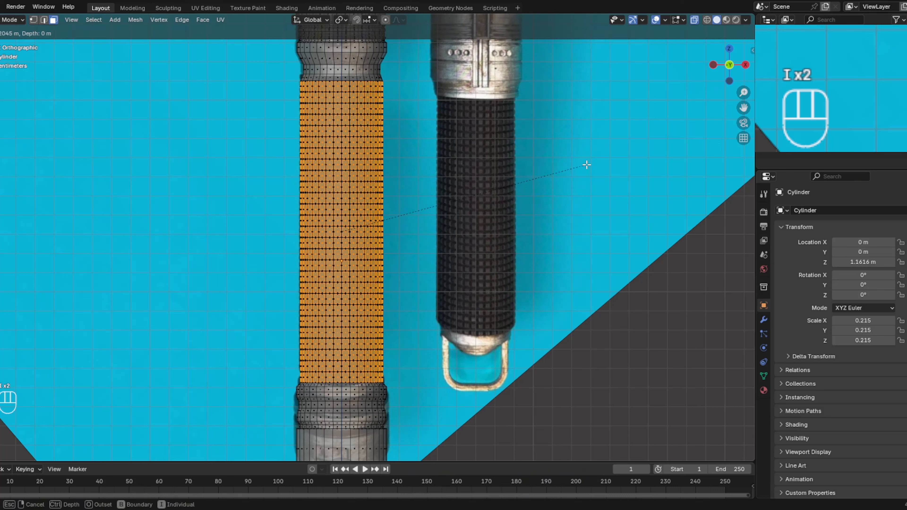
left_click(586, 165)
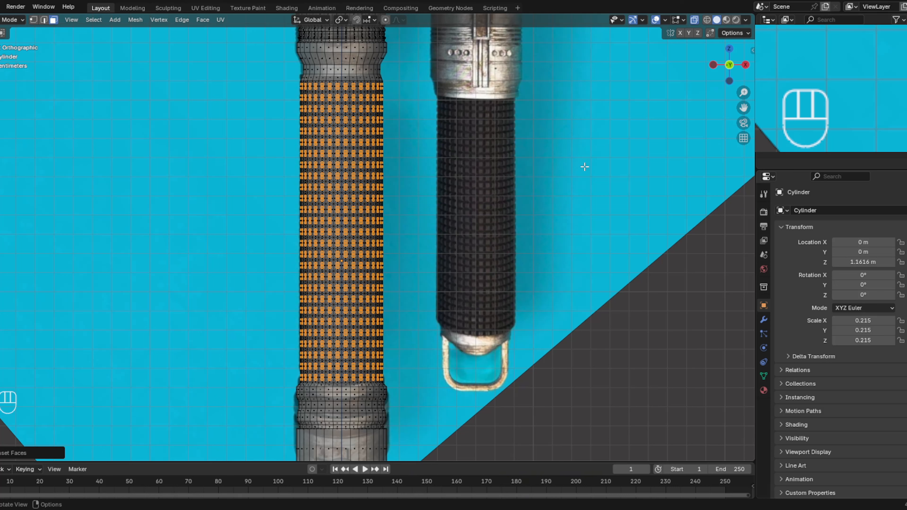
key("alt+a")
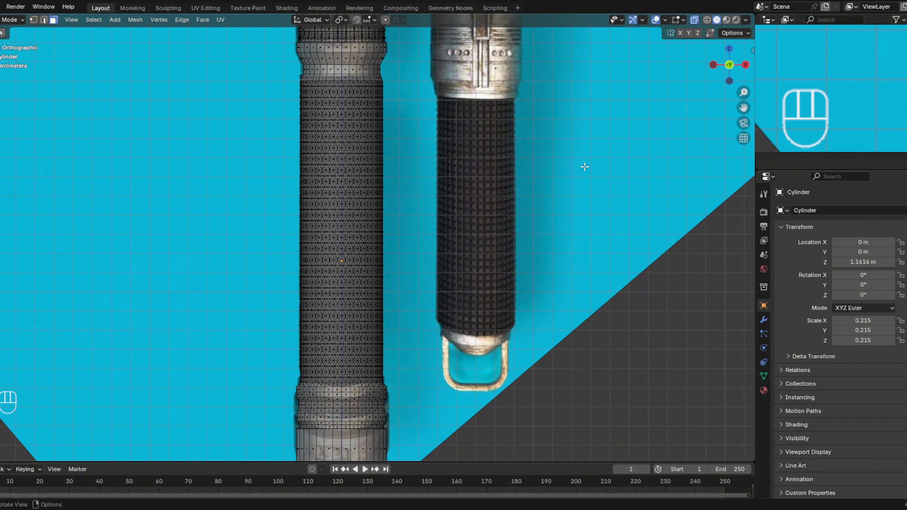
scroll(460, 244, "up", 3)
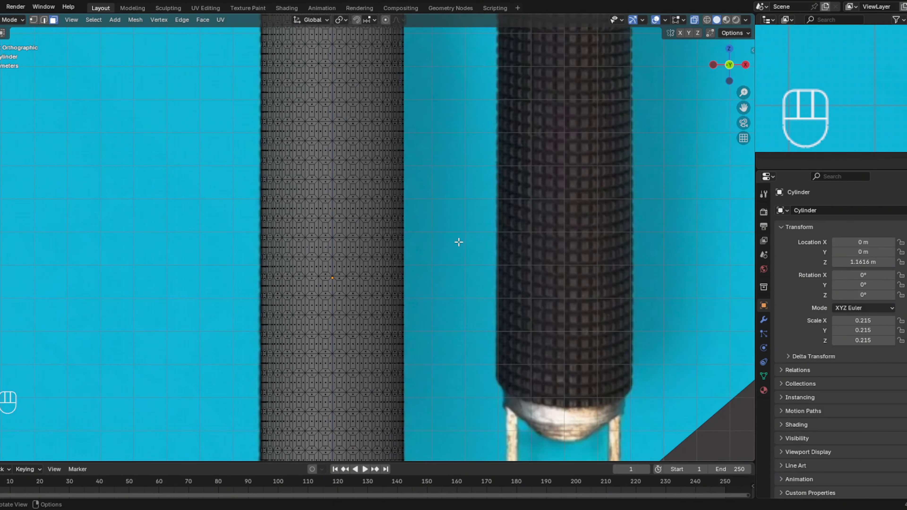
middle_click_drag(459, 243, 483, 230)
key("ctrl+z")
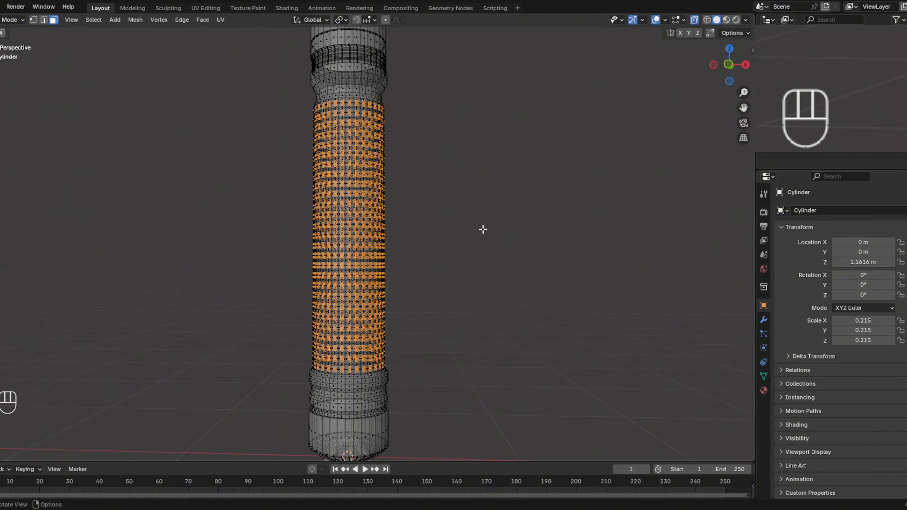
- Try scaling the selected grip squares outward, check them without X-ray against the reference, then undo the scaling
key("s")
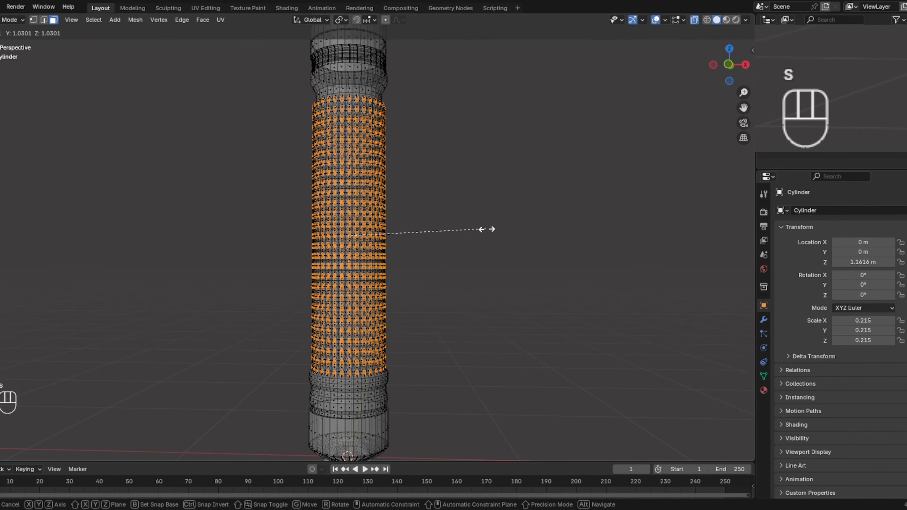
left_click(492, 229)
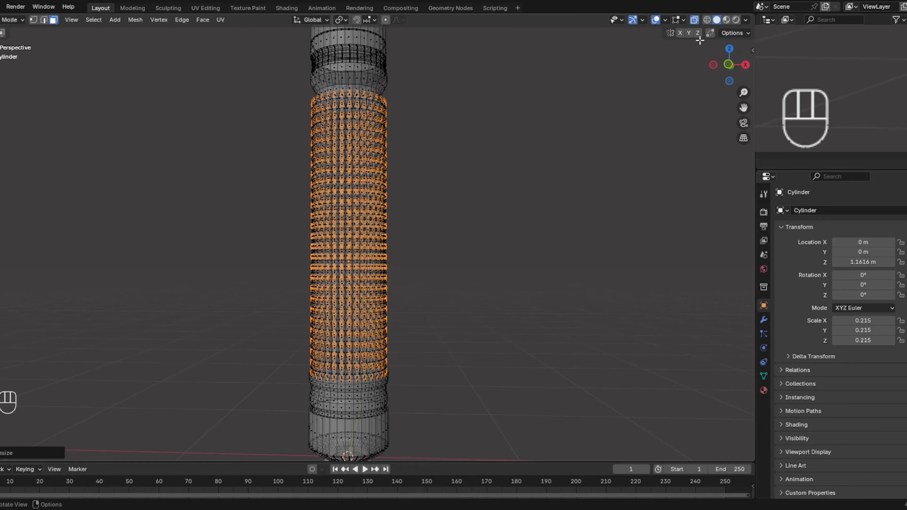
left_click(695, 19)
middle_click_drag(571, 185, 470, 230)
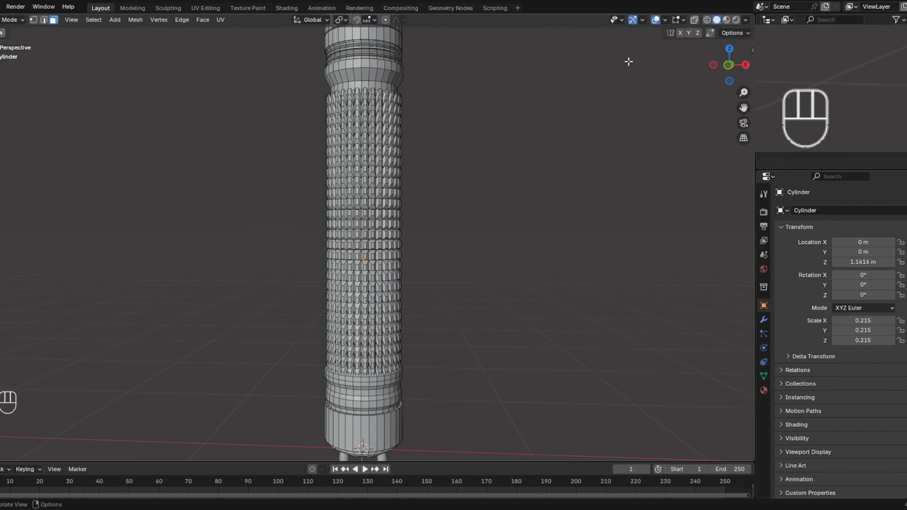
left_click(730, 65)
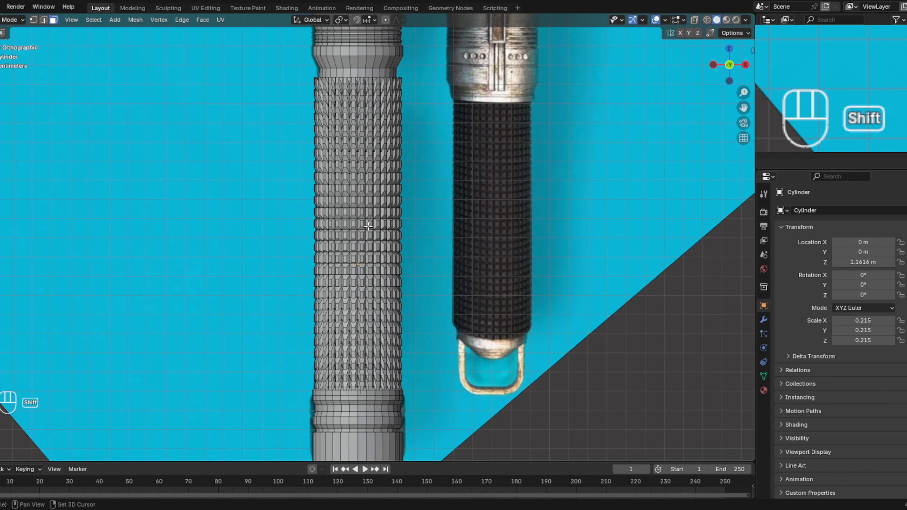
middle_click_drag(375, 284, 374, 129, "shift")
middle_click_drag(372, 356, 375, 330, "shift")
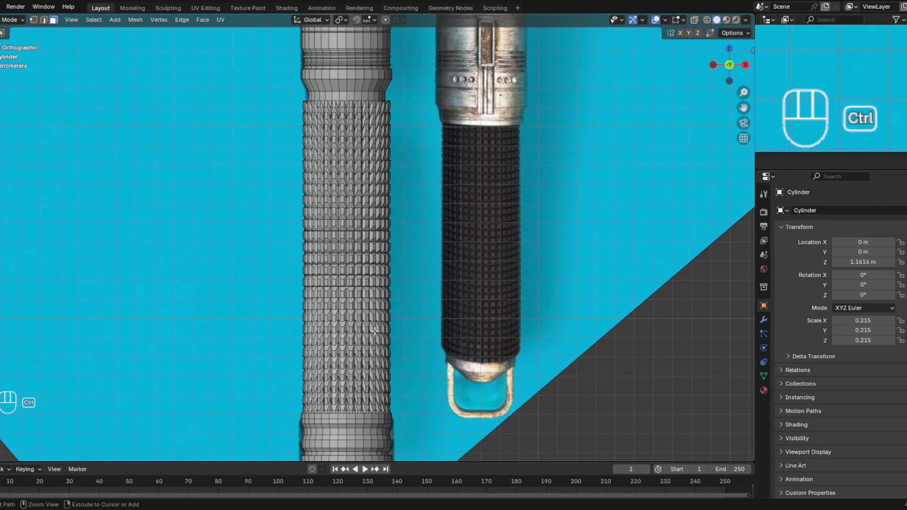
key("ctrl+z")
key("ctrl+z")
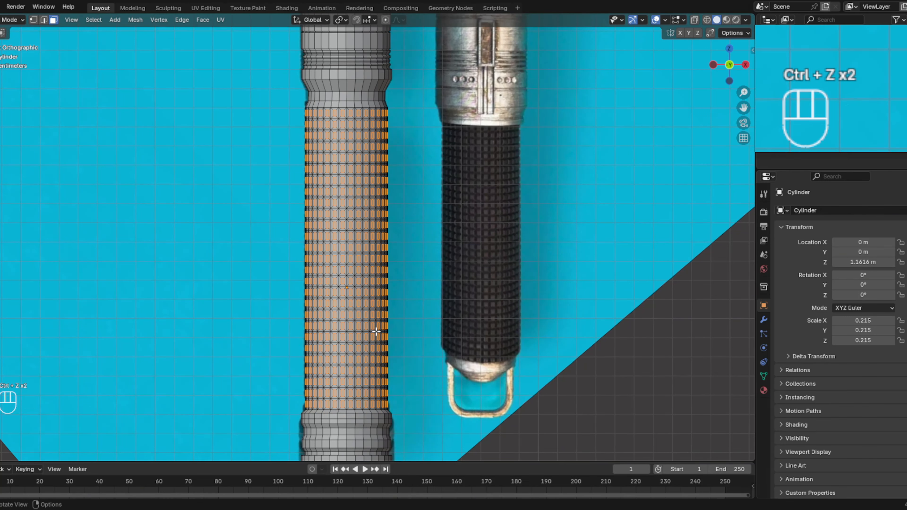
key("g")
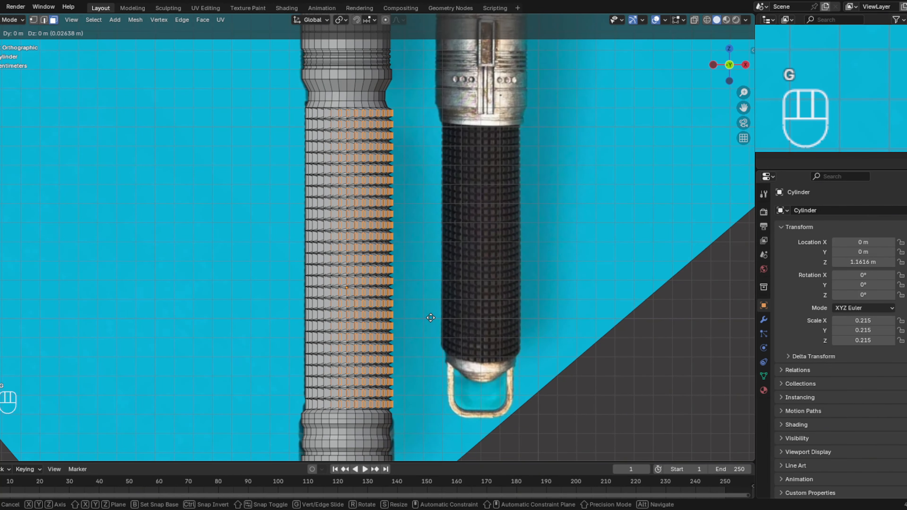
right_click(431, 318)
key("g")
key("x")
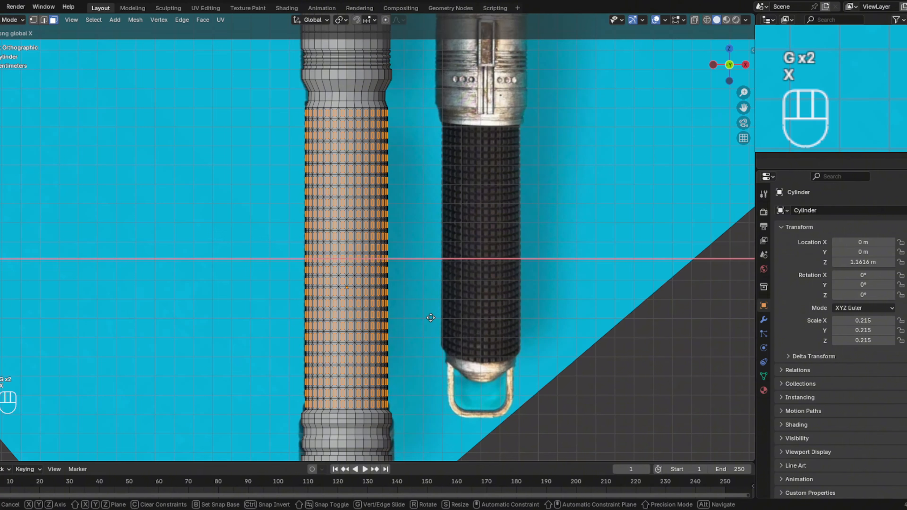
key("z")
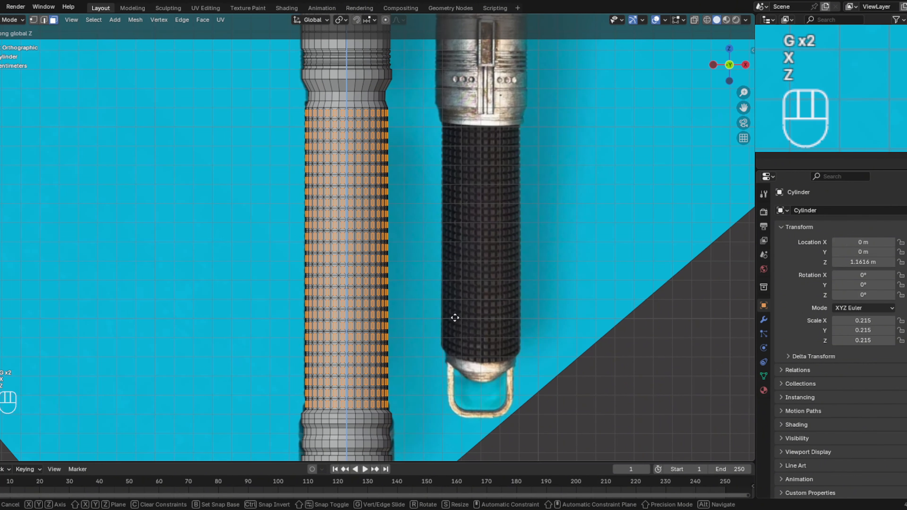
right_click(464, 306)
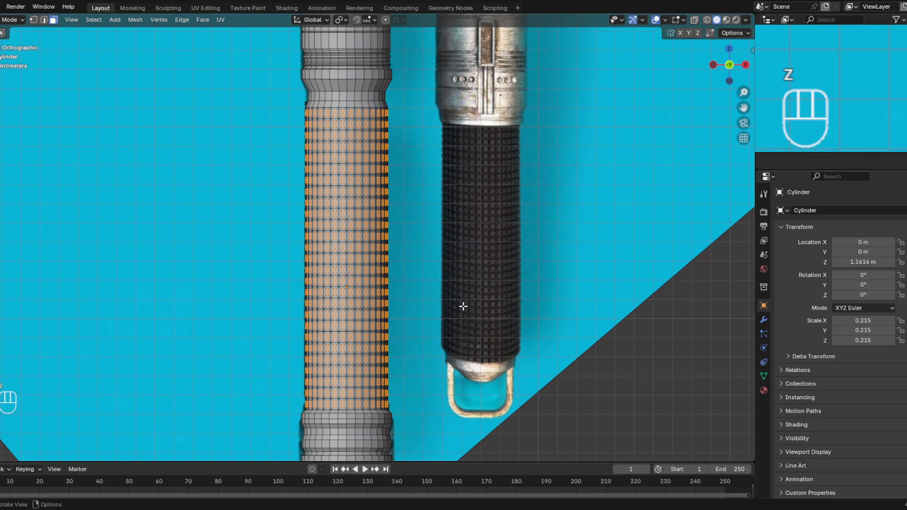
- Scale the selected grip squares up by about 1.01 so they stand out slightly, and check the knurling in solid shading
key("s")
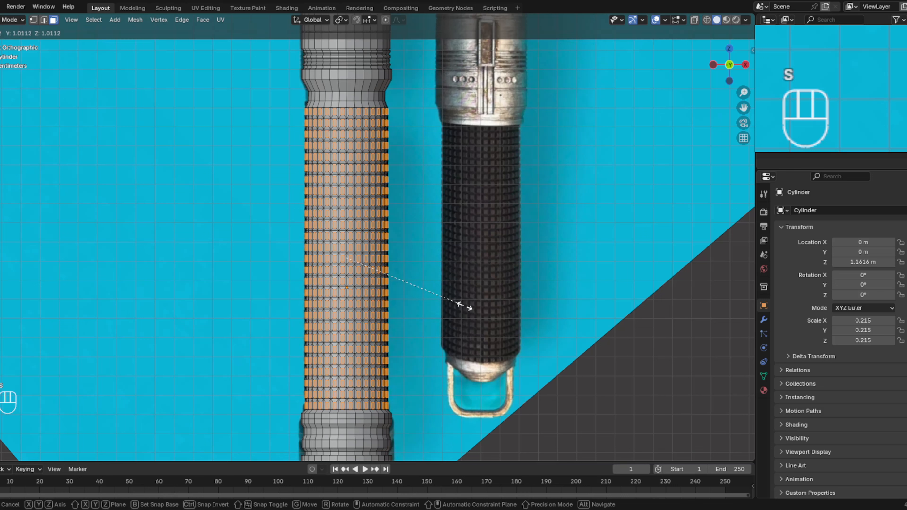
left_click(466, 306)
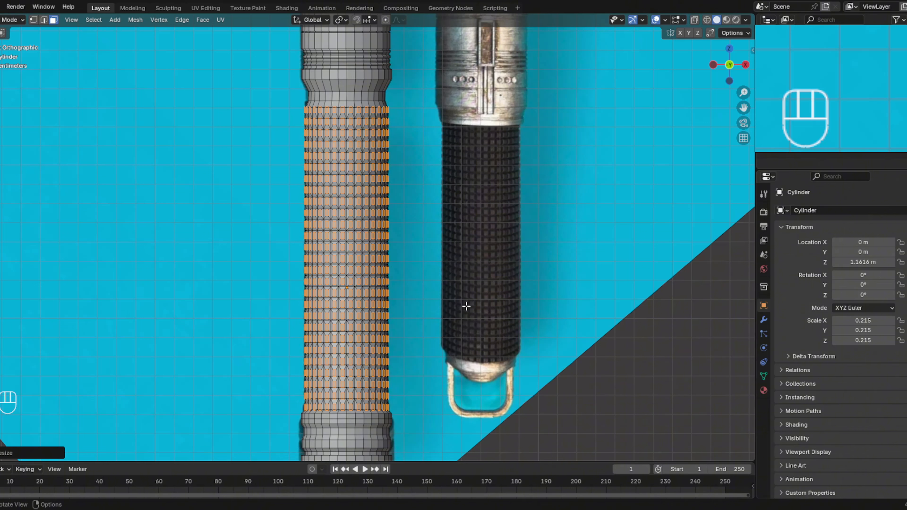
key("y")
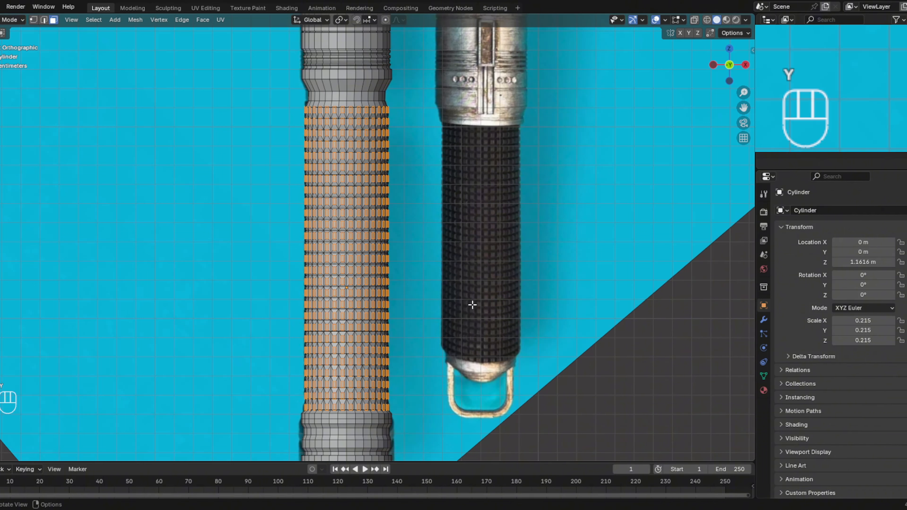
key("z")
left_click(452, 296)
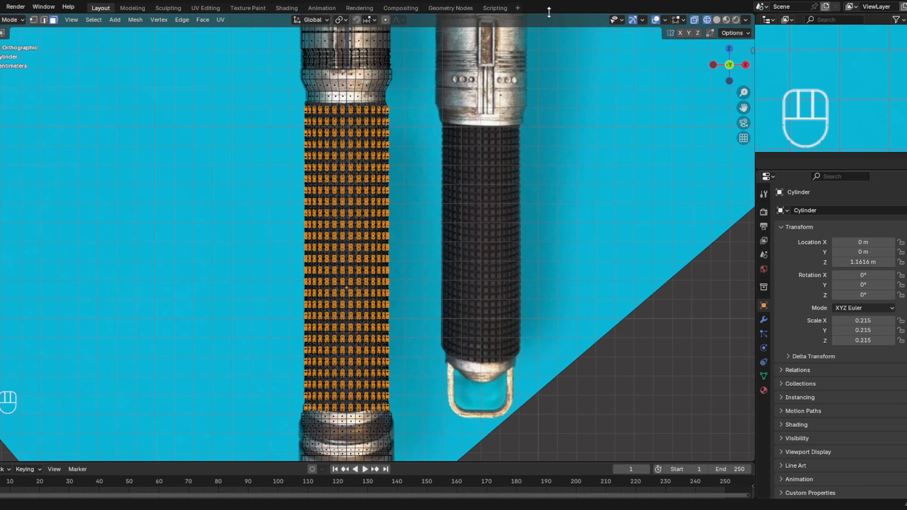
left_click(694, 20)
left_click(717, 20)
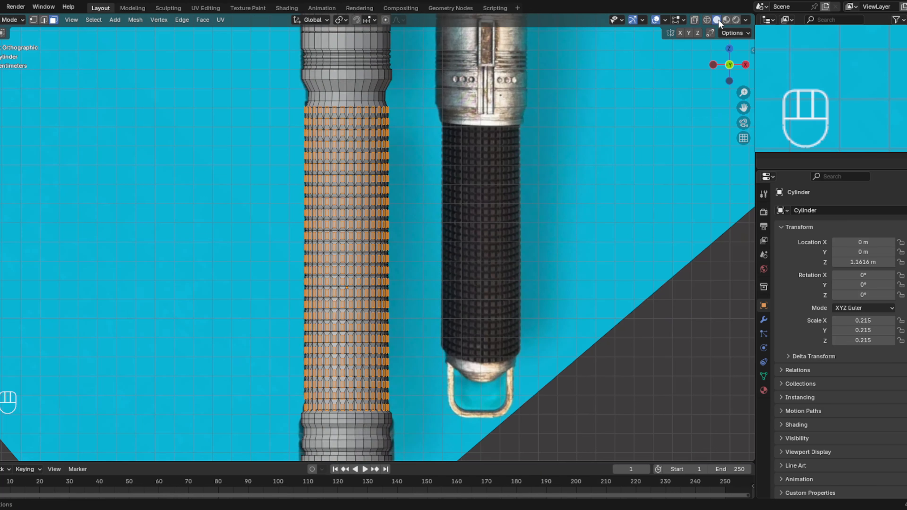
mouse_move(559, 199)
middle_mouse_down()
mouse_move(506, 199)
mouse_move(472, 229)
mouse_move(517, 217)
mouse_move(588, 174)
mouse_move(626, 168)
mouse_move(557, 199)
middle_mouse_up()
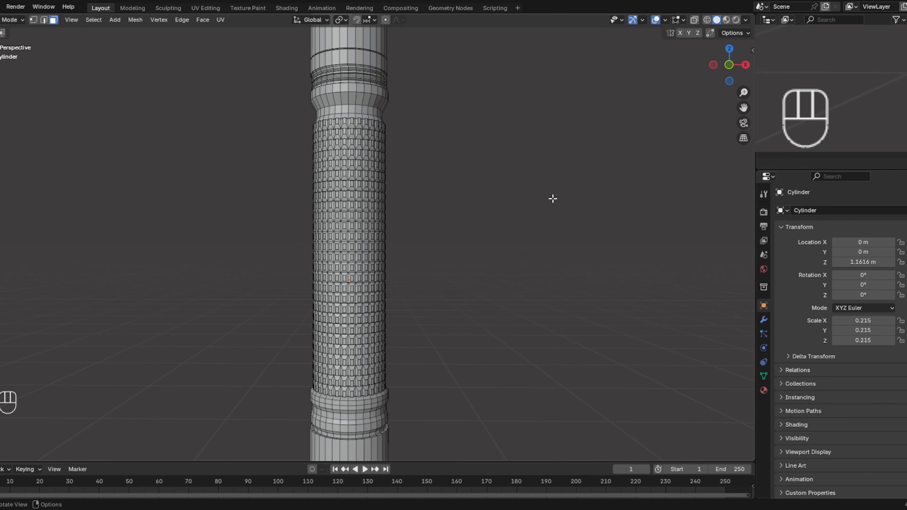
left_click(730, 65)
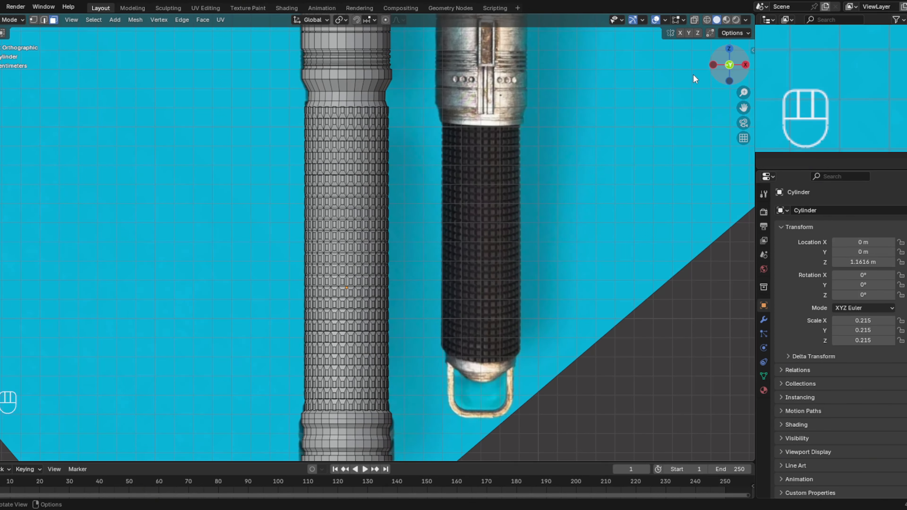
- Compare the wide body section above the grip with the reference's rectangular plate using X-ray, then turn X-ray off
middle_click_drag(475, 147, 460, 286, "shift")
scroll(463, 284, "up", 4)
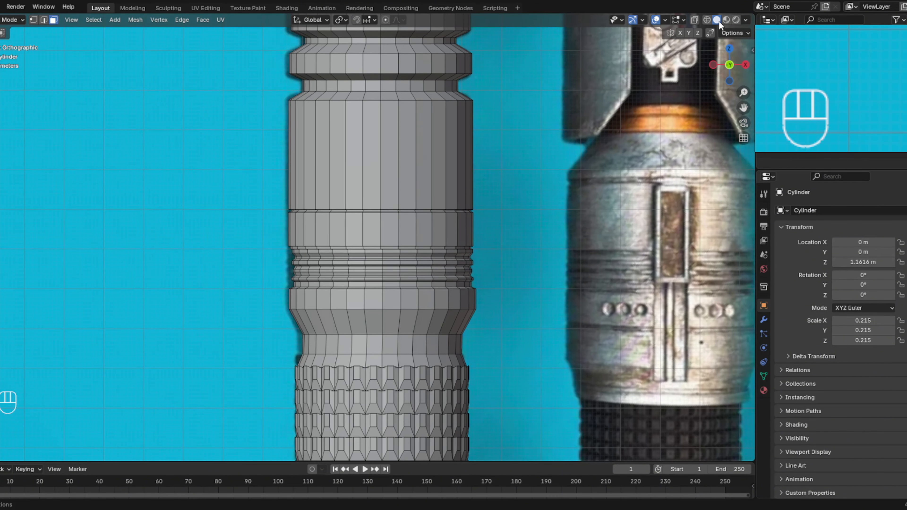
left_click(697, 20)
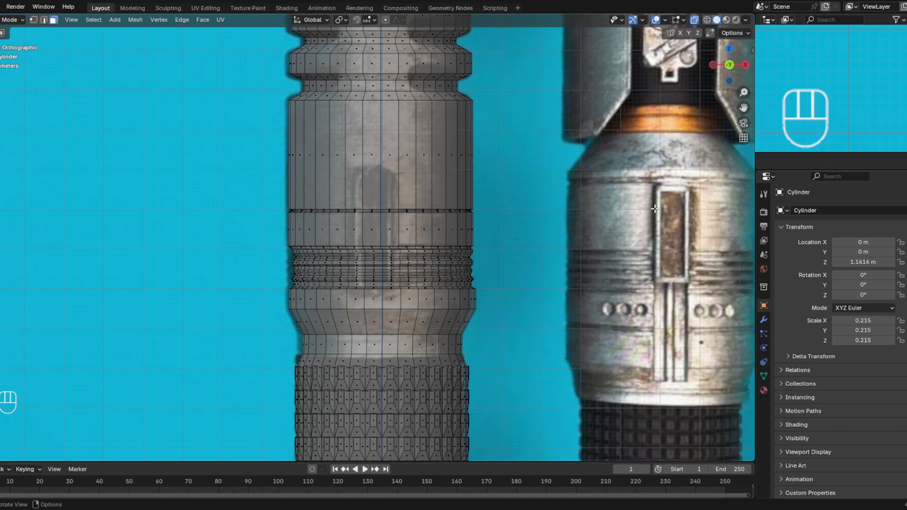
left_click(391, 149)
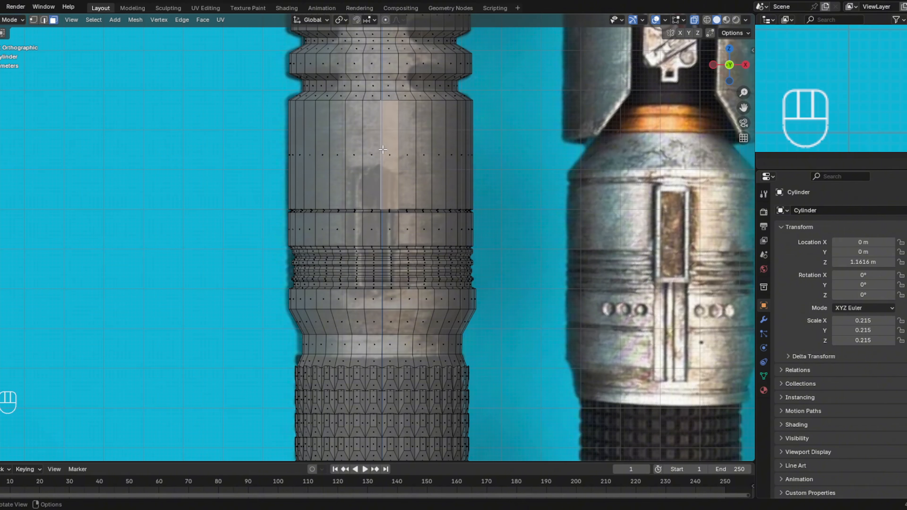
left_click(697, 18)
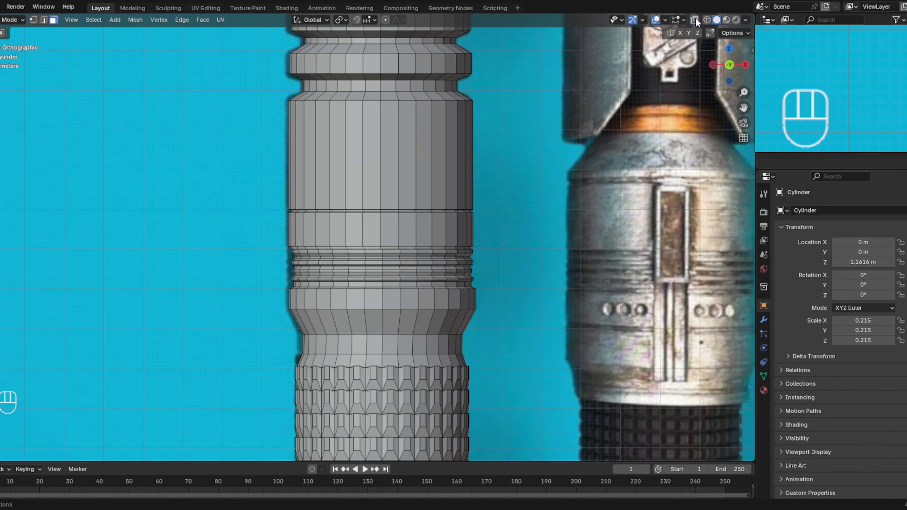
- Dissolve the vertical edge between the two front-centre faces of the wide body section to merge them into one rectangle
left_click(387, 164)
left_click(378, 167, "shift")
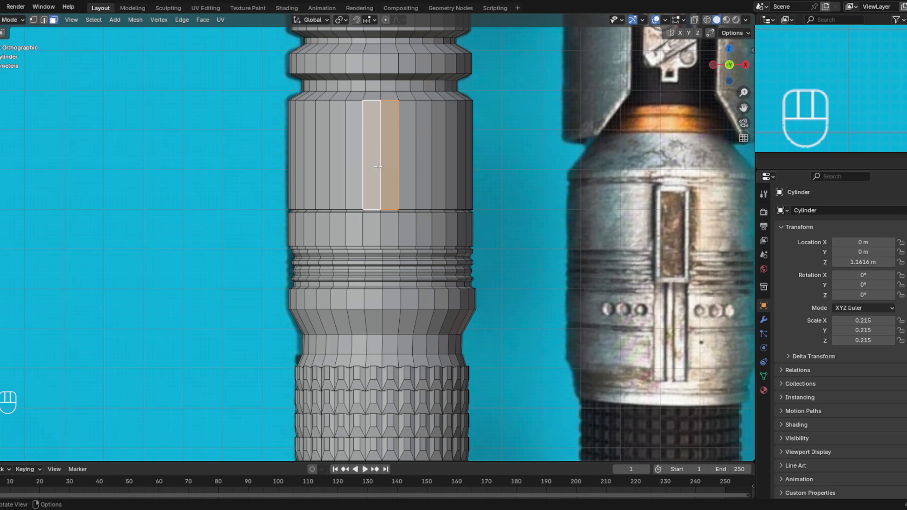
left_click(377, 167, "shift")
left_click(43, 20)
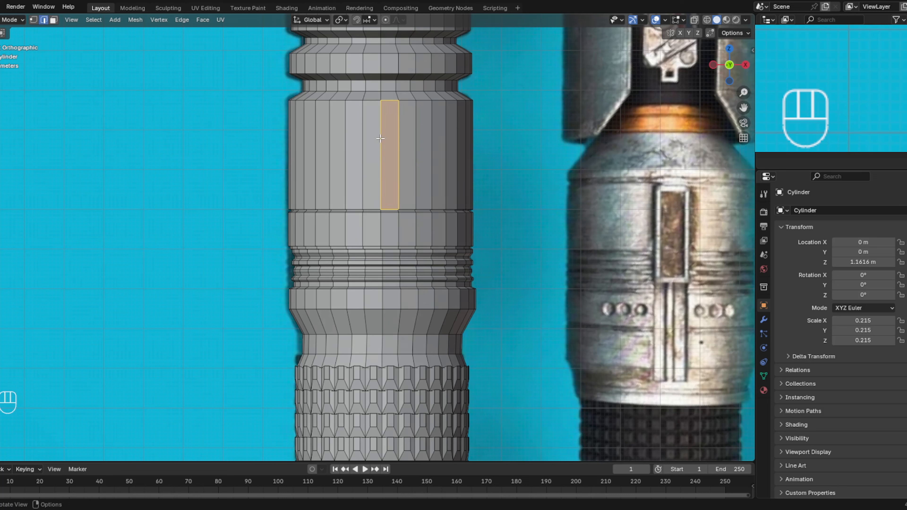
left_click(380, 143)
key("x")
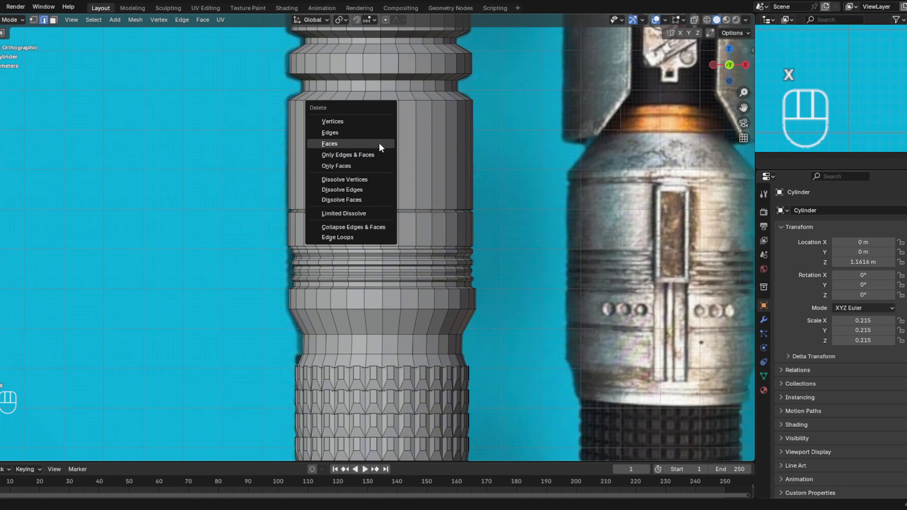
left_click(362, 187)
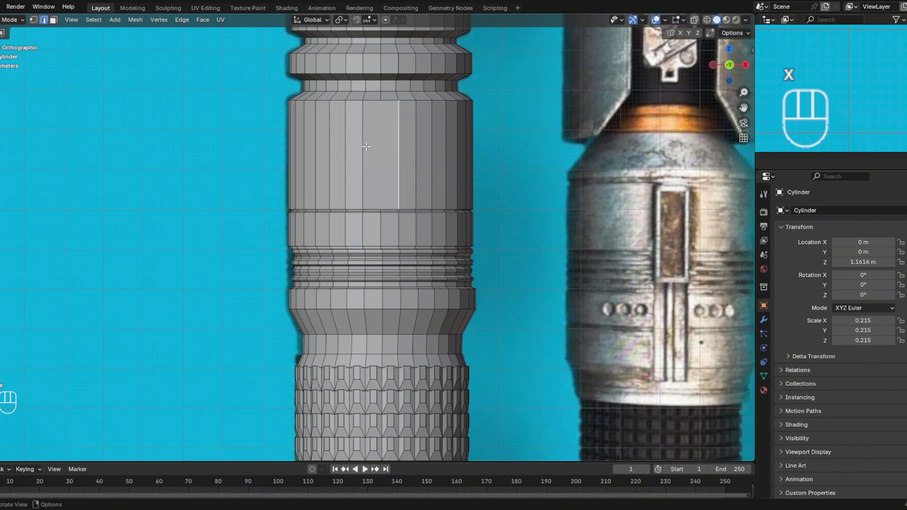
- Extrude the merged front rectangle a short distance outward along the global Y axis to form a raised plate
left_click(54, 20)
left_click(383, 152)
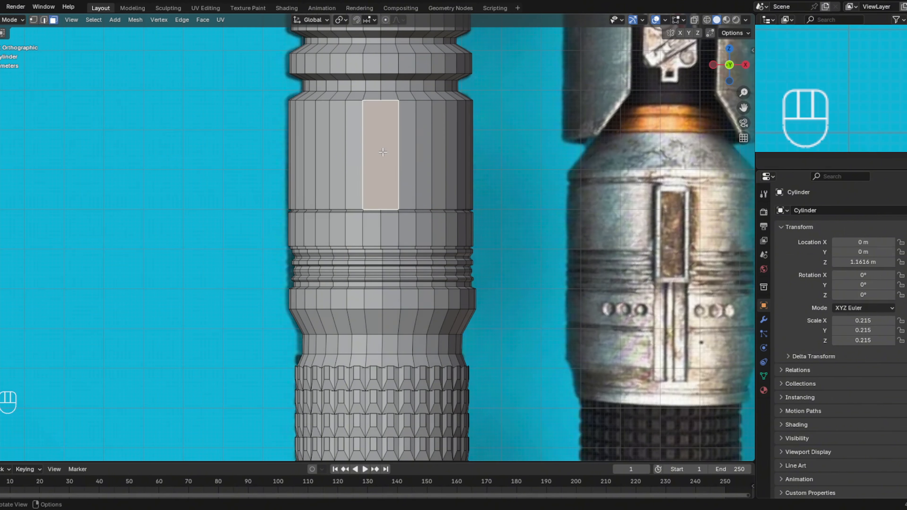
left_click(714, 66)
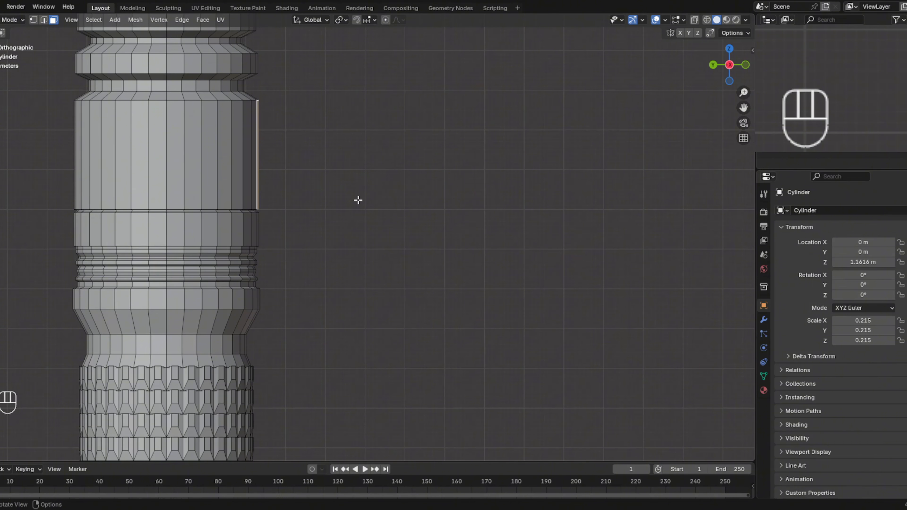
key("e")
key("y")
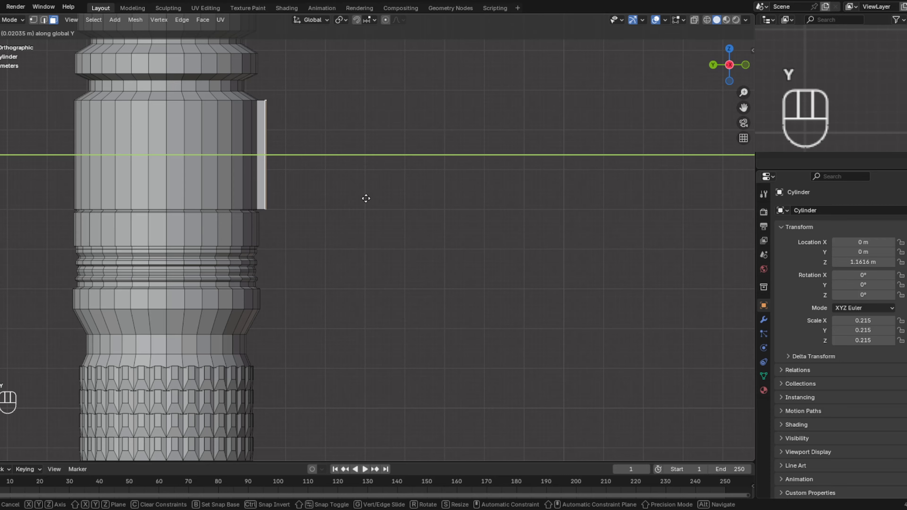
left_click(371, 198)
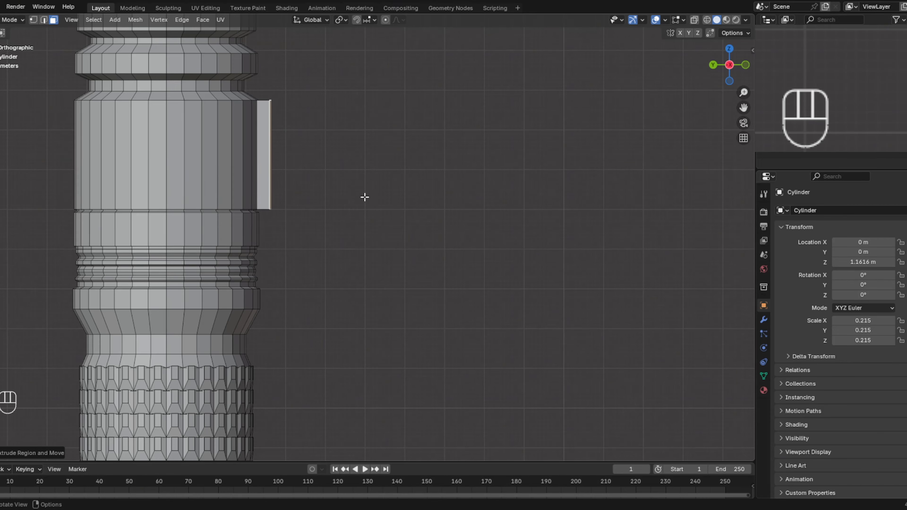
- Extrude the raised plate's two bottom-side faces downward along global Z, past the ribbed rings to the lower edge of the band beneath
middle_click_drag(365, 196, 490, 131)
left_click(734, 66)
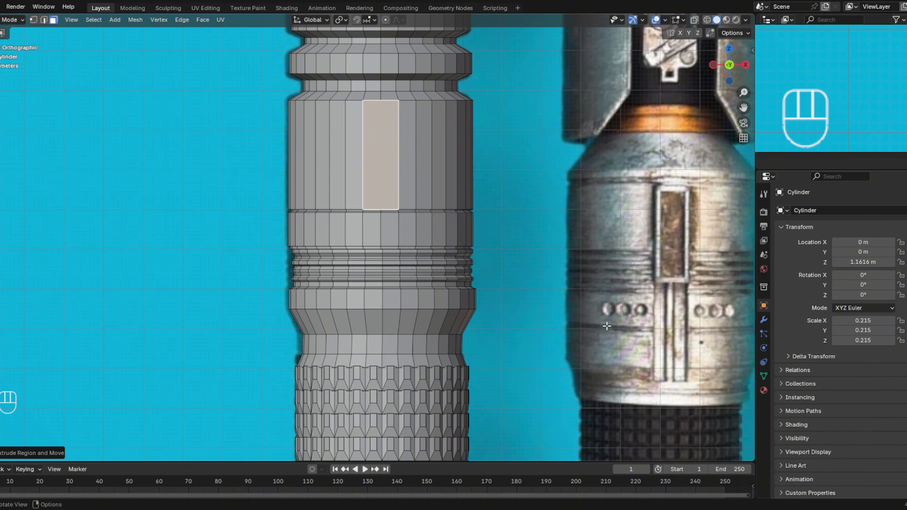
middle_click_drag(522, 318, 513, 224)
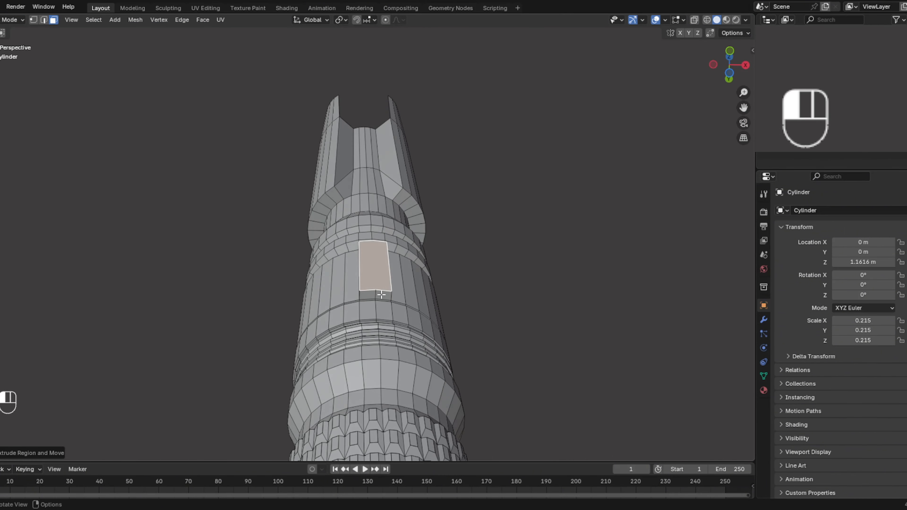
left_click(371, 296)
left_click(393, 298, "shift")
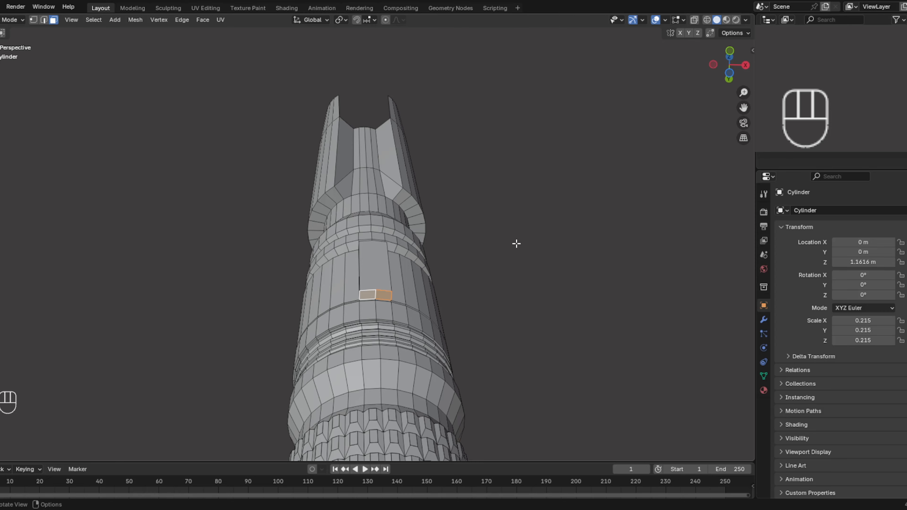
left_click(731, 50)
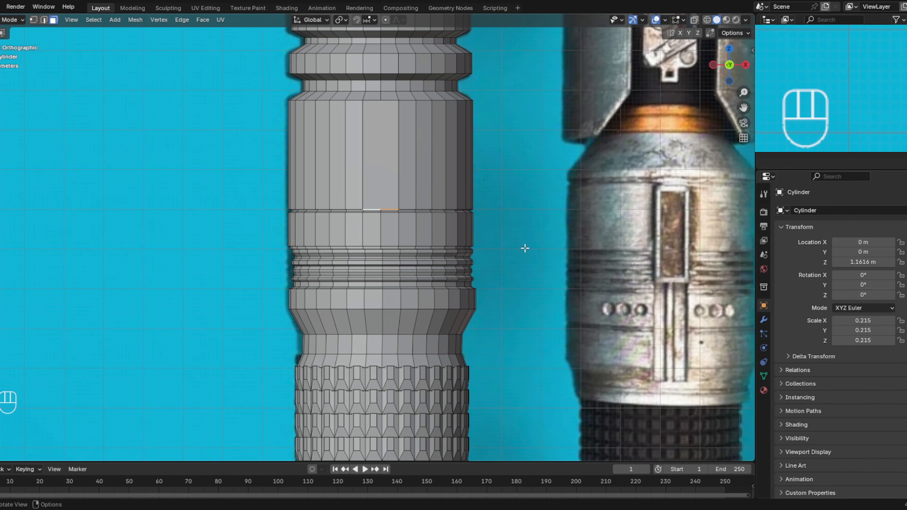
key("e")
key("z")
key("z")
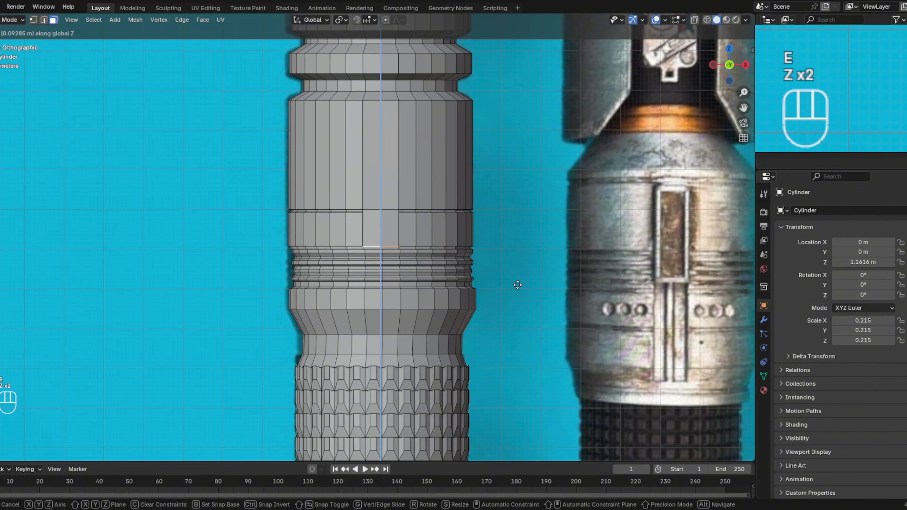
left_click(513, 345)
mouse_move(510, 345)
middle_mouse_down()
mouse_move(437, 334)
mouse_move(509, 328)
middle_mouse_up()
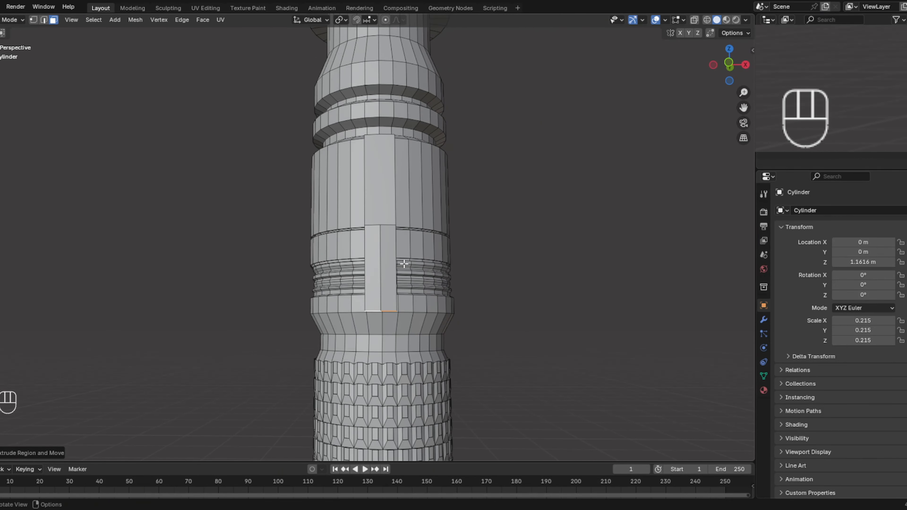
- Dissolve the vertical centre edge on the front of the downward extension to merge its two faces
left_click(382, 272)
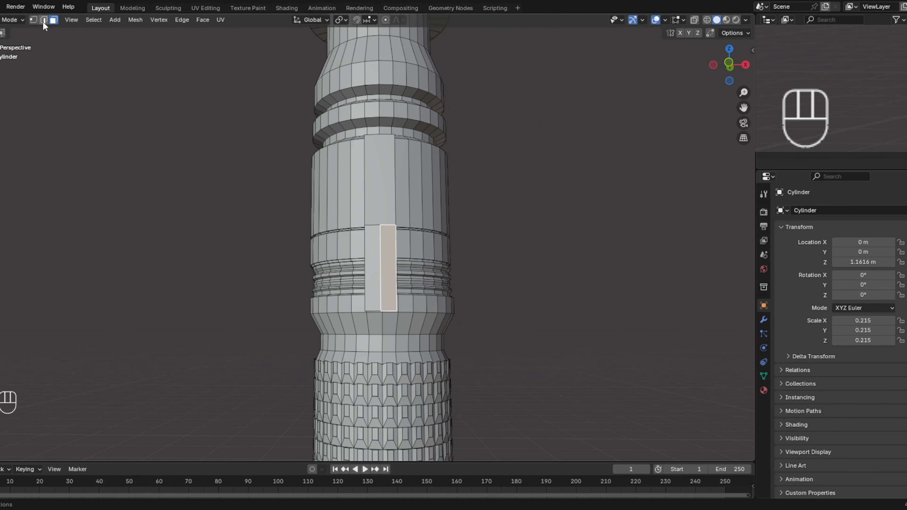
left_click(43, 20)
left_click(379, 248)
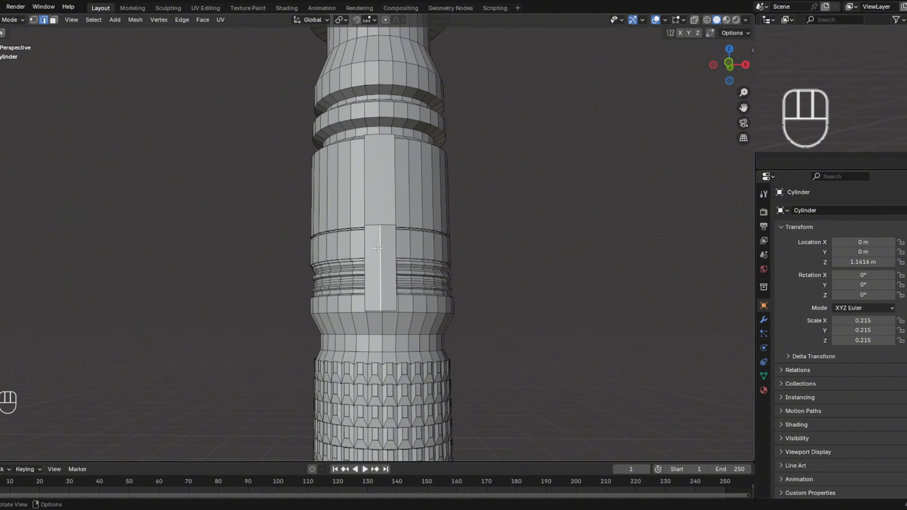
key("x")
left_click(377, 247)
mouse_move(378, 247)
middle_mouse_down()
mouse_move(415, 256)
mouse_move(383, 256)
middle_mouse_up()
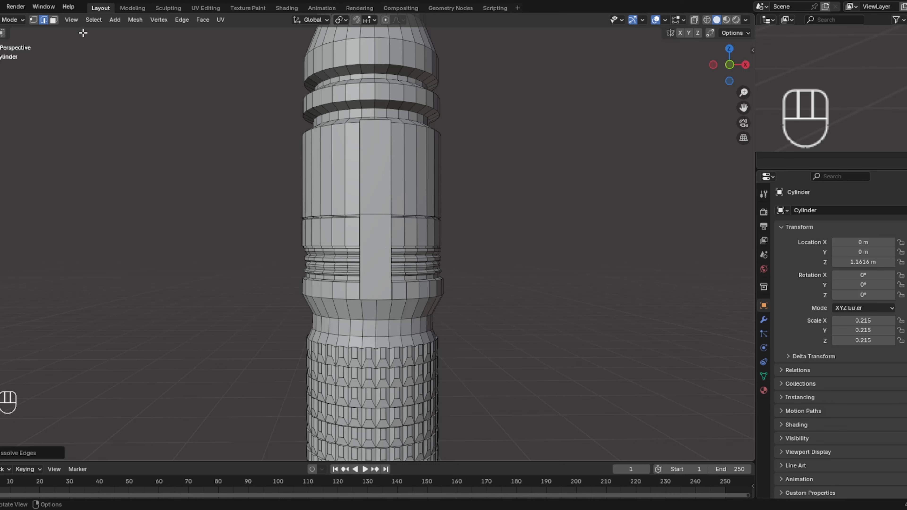
- Inset the merged front face of the extension slightly to form a narrow border frame
left_click(54, 20)
left_click(375, 263)
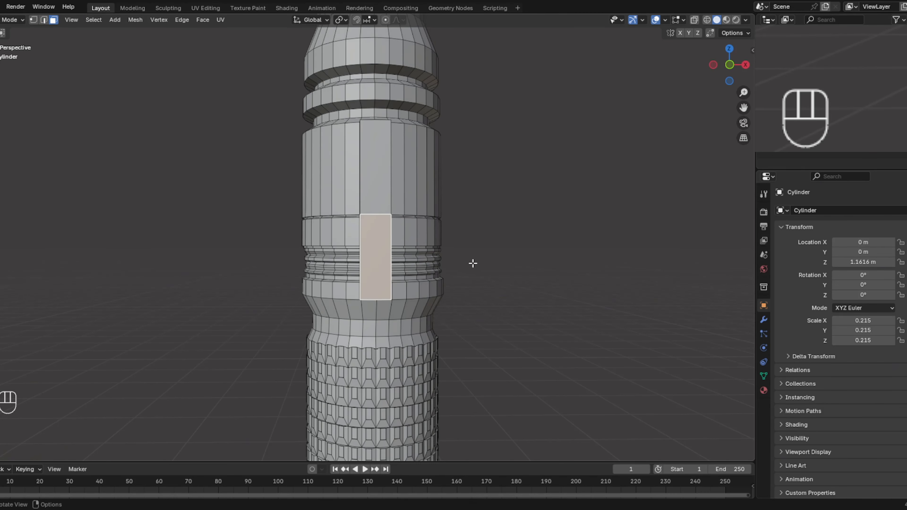
key("i")
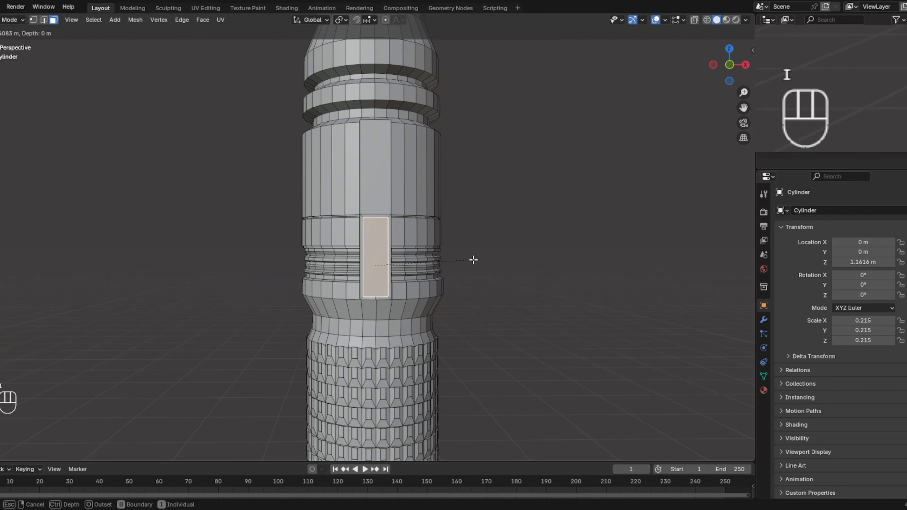
left_click(472, 261)
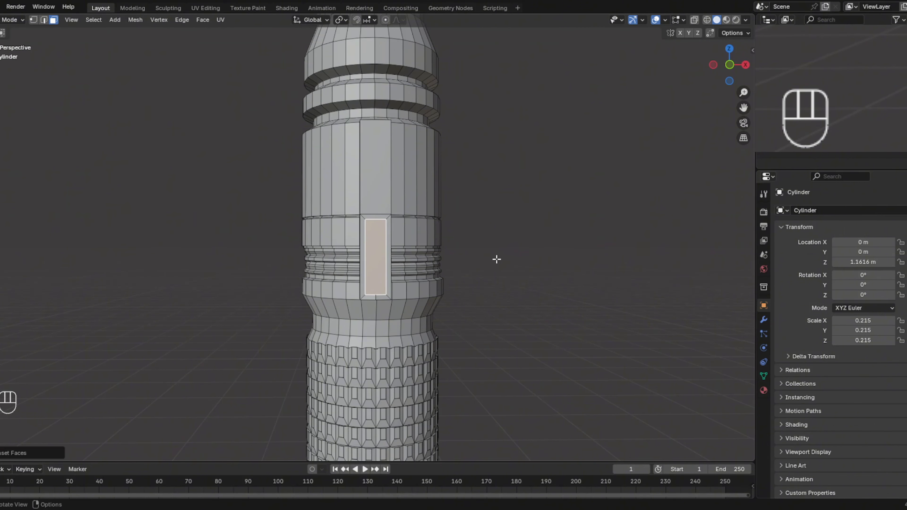
- Try shortening the inset face along global Z and return it to its original inset height
key("s")
key("z")
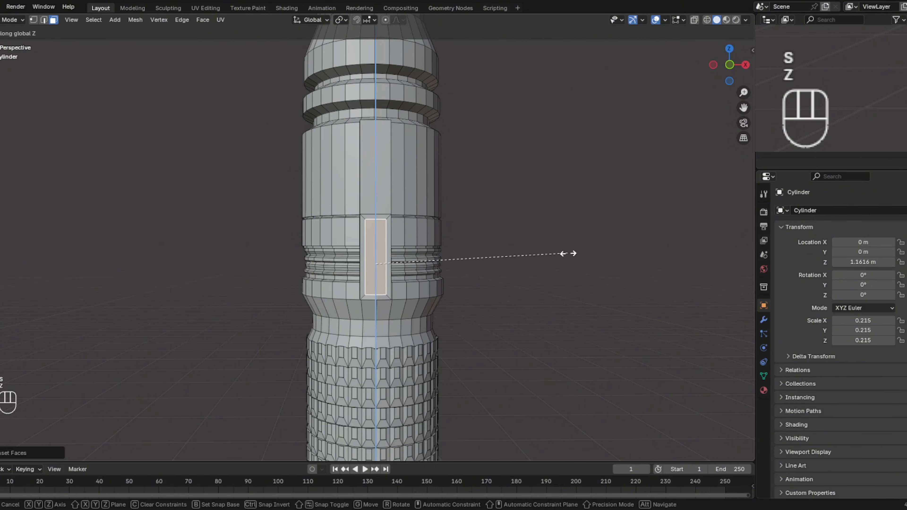
left_click(548, 257)
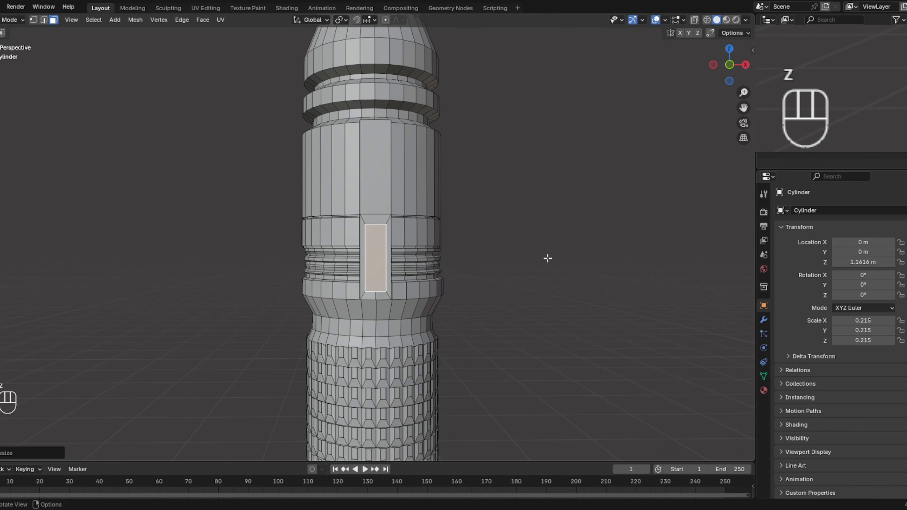
key("s")
key("z")
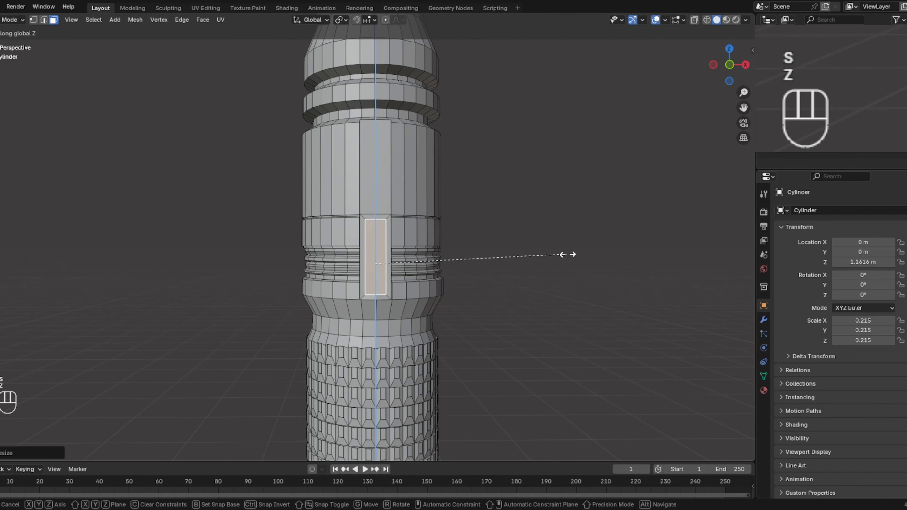
left_click(568, 255)
- Narrow the inset face slightly along global X and compare its proportions with the reference's lower plate in front view
key("s")
key("x")
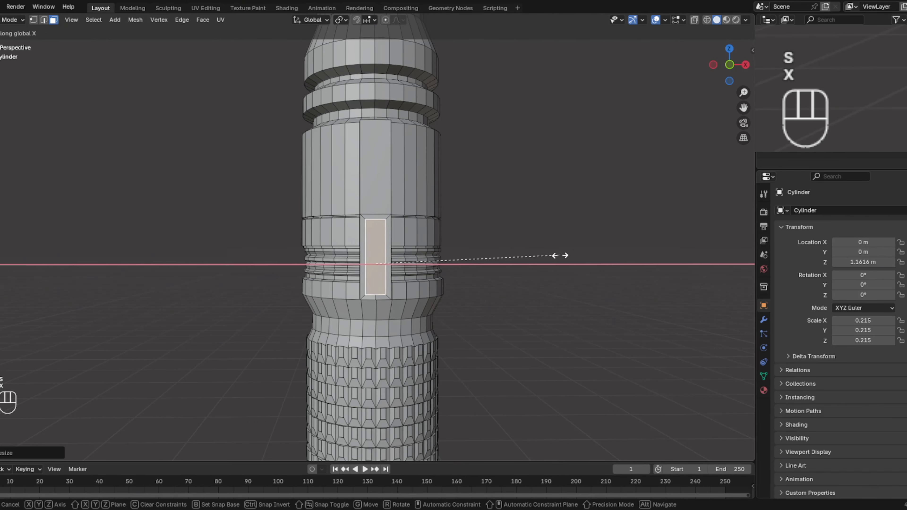
left_click(539, 259)
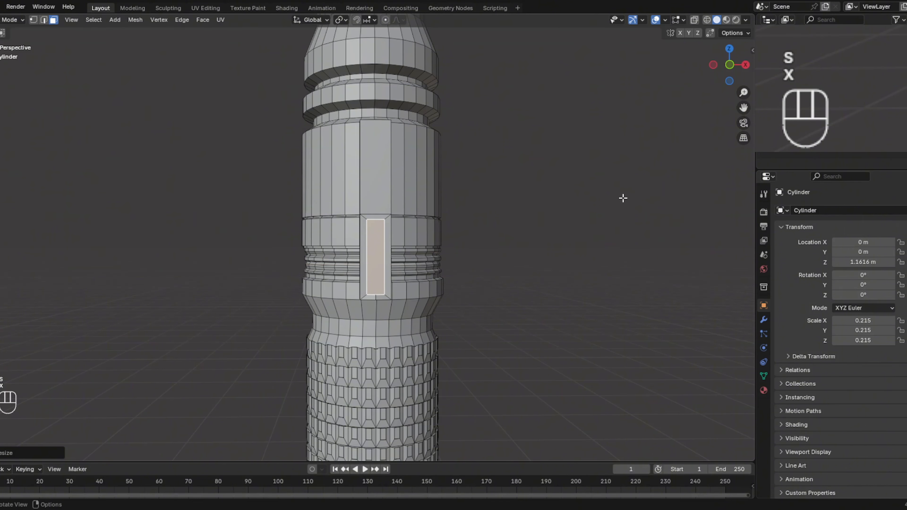
left_click(730, 65)
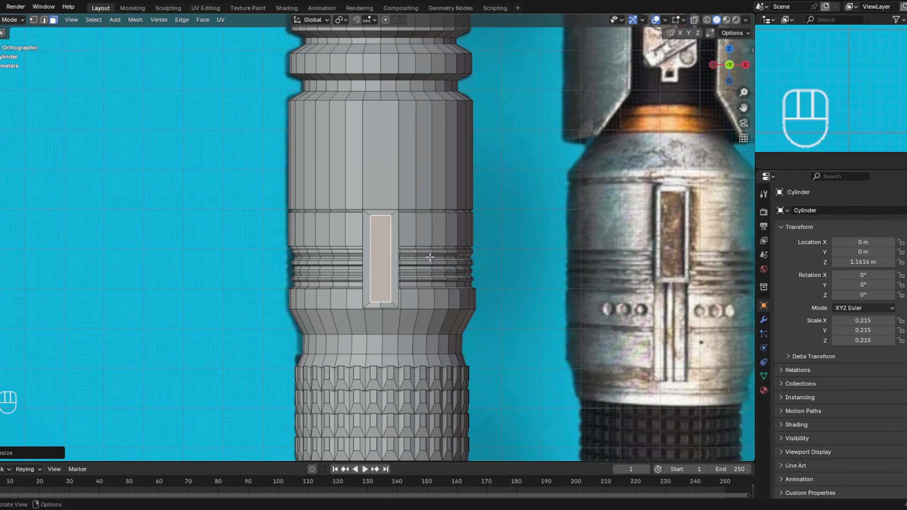
scroll(389, 250, "down", 1)
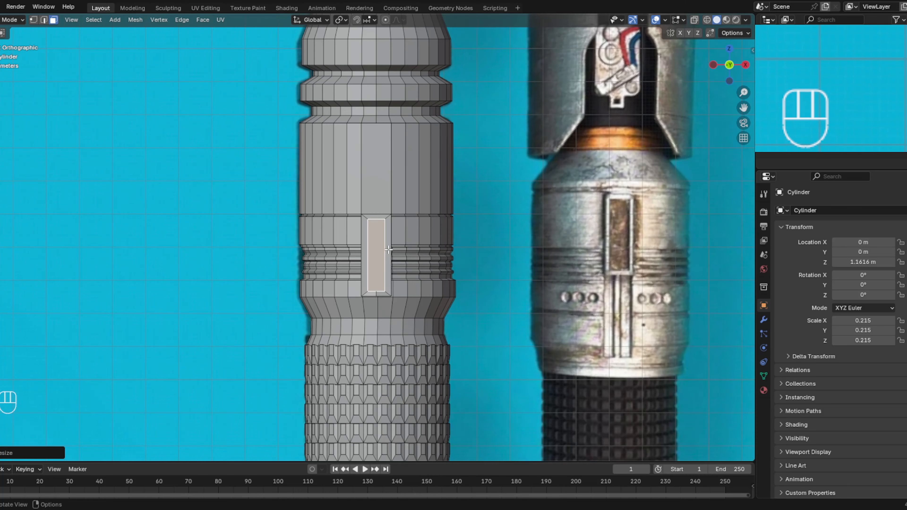
scroll(390, 249, "up", 3)
scroll(392, 249, "down", 1)
scroll(392, 249, "down", 2)
left_click(383, 263, "ctrl")
key("ctrl+r")
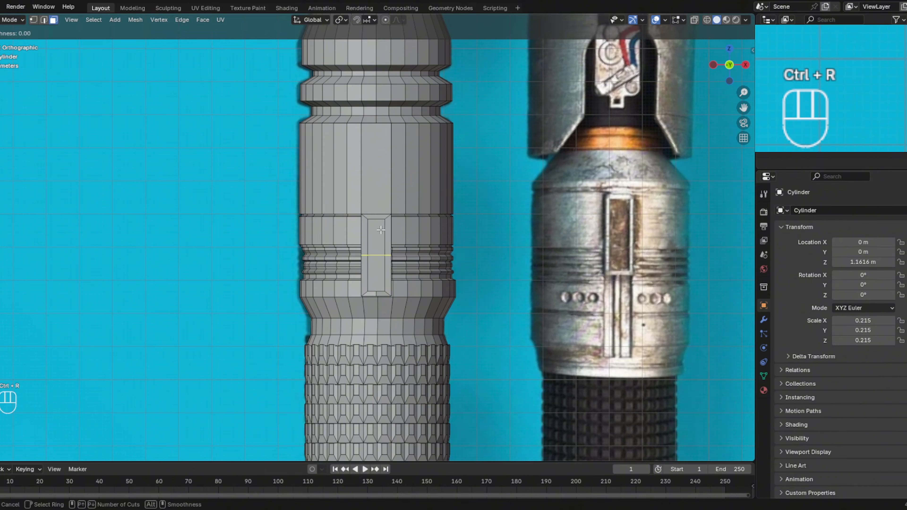
right_click(381, 230)
- Inset the extension's inner front face a second time to create a smaller central rectangle
left_click(379, 254)
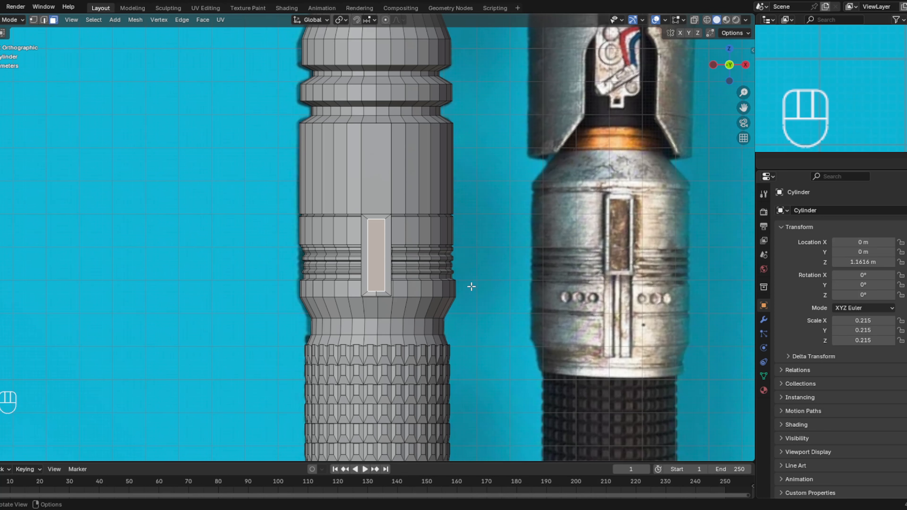
key("KP_5")
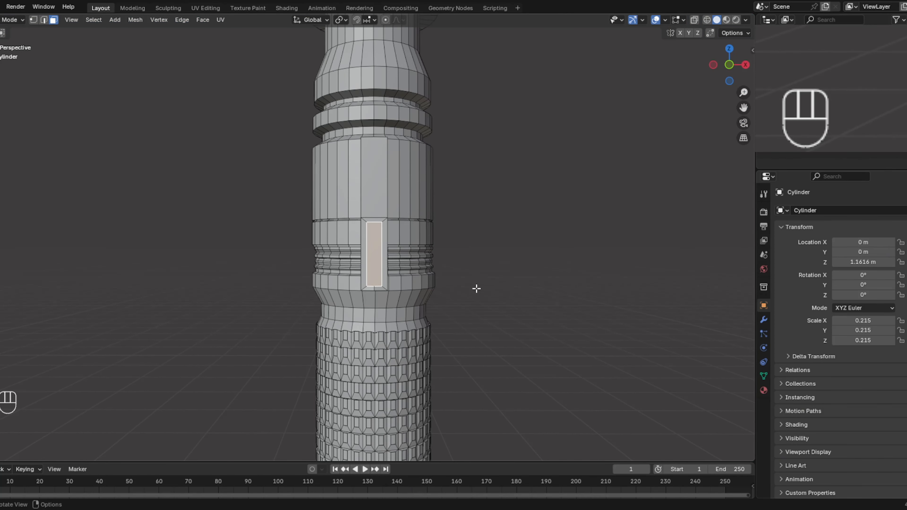
key("i")
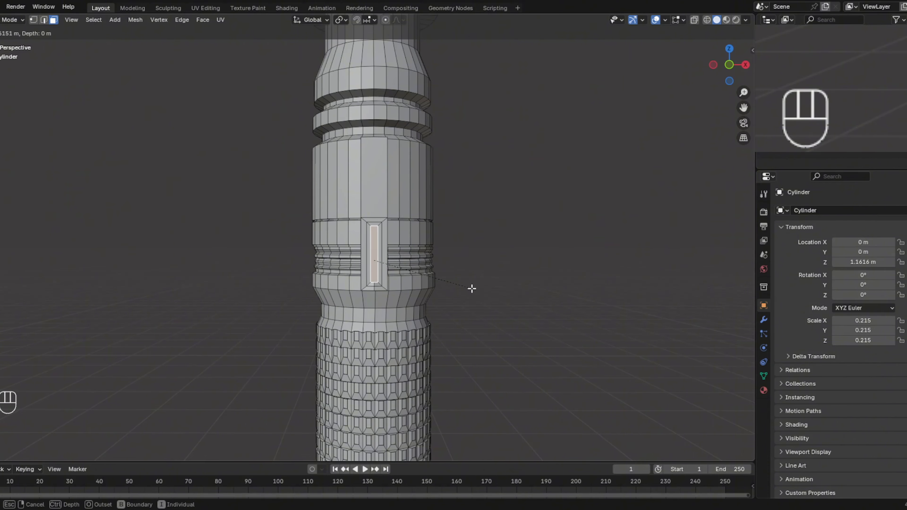
left_click(472, 289)
- Narrow the central rectangle along global X into a thin strip and stretch it along global Z to nearly the frame's full height
left_click(729, 64)
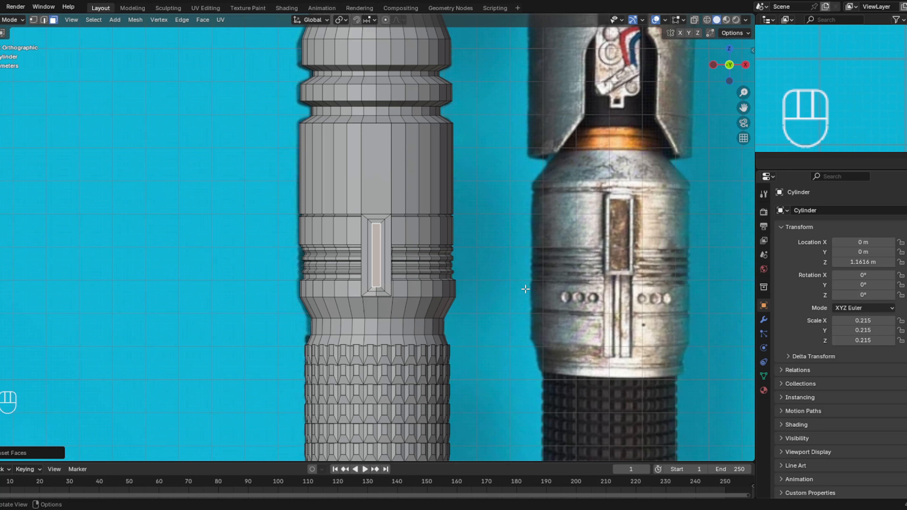
key("s")
key("x")
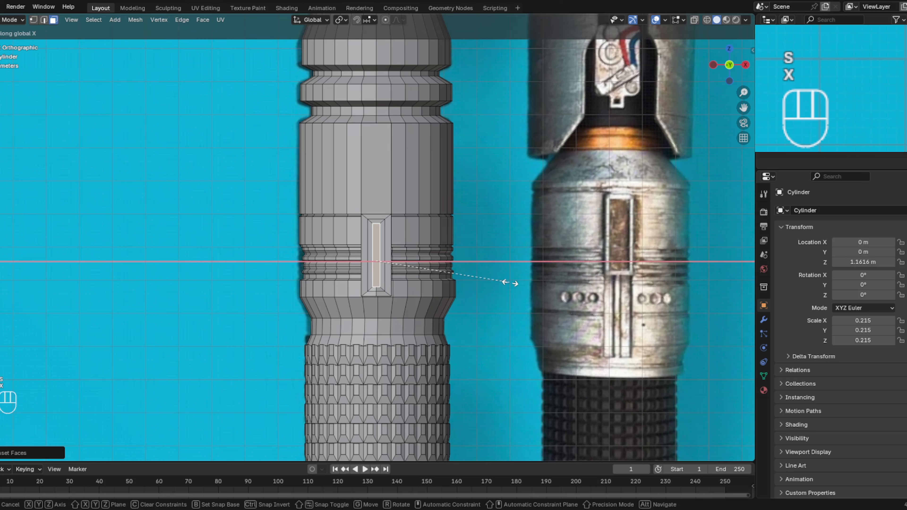
left_click(478, 274)
key("s")
key("z")
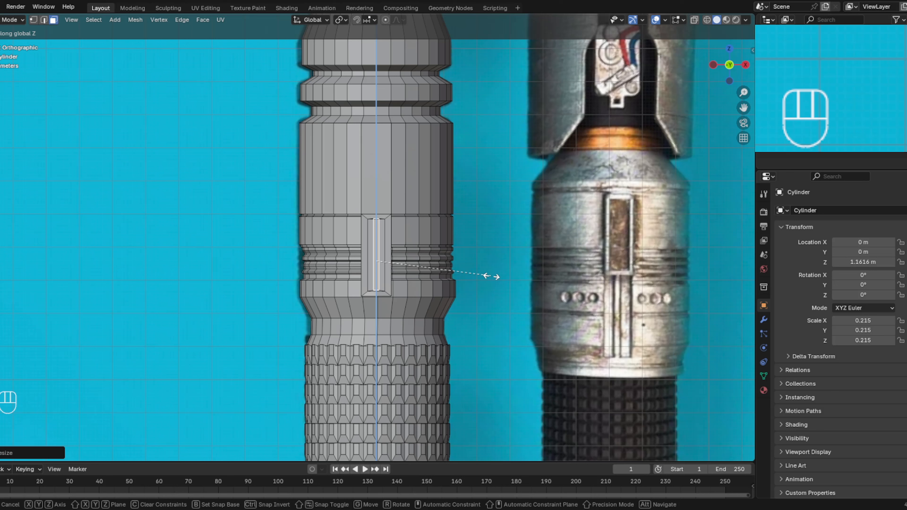
left_click(491, 276)
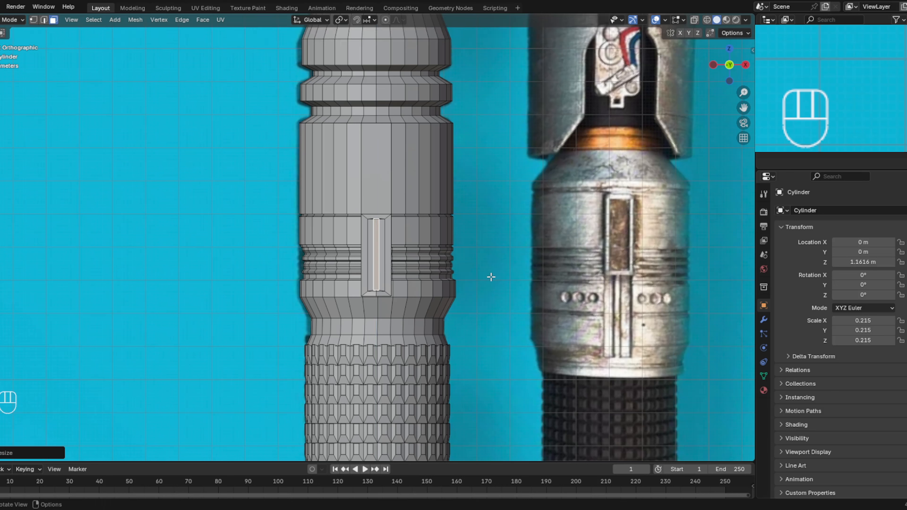
- Adjust the thin centre strip's position along global Z to align its ends with the surrounding frame
key("g")
key("z")
left_click(492, 278)
- Select the two long narrow faces flanking the centre strip inside the frame
scroll(432, 295, "up", 4)
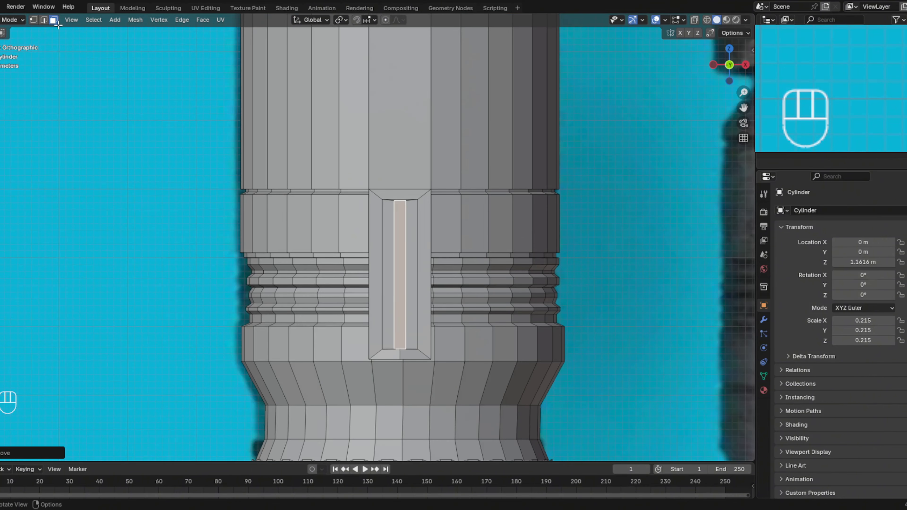
left_click(51, 20)
left_click(412, 228)
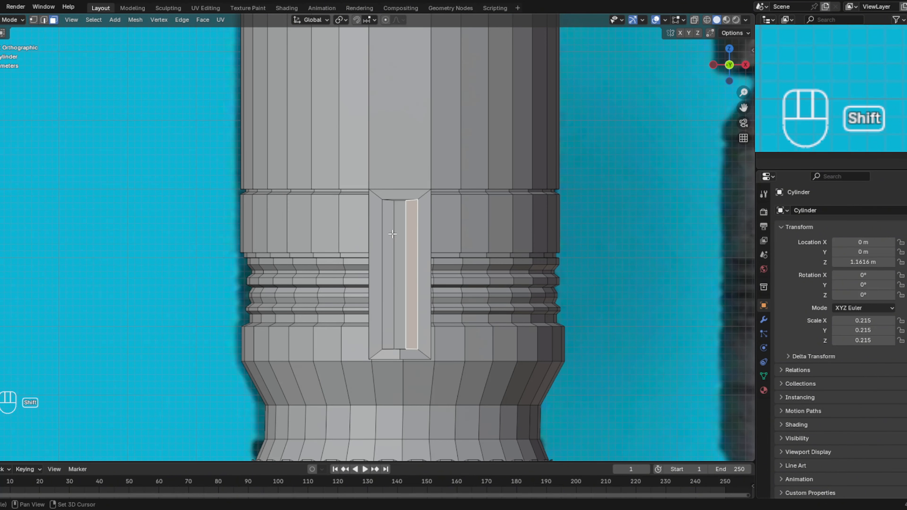
left_click(391, 233, "shift")
middle_click_drag(430, 268, 567, 272)
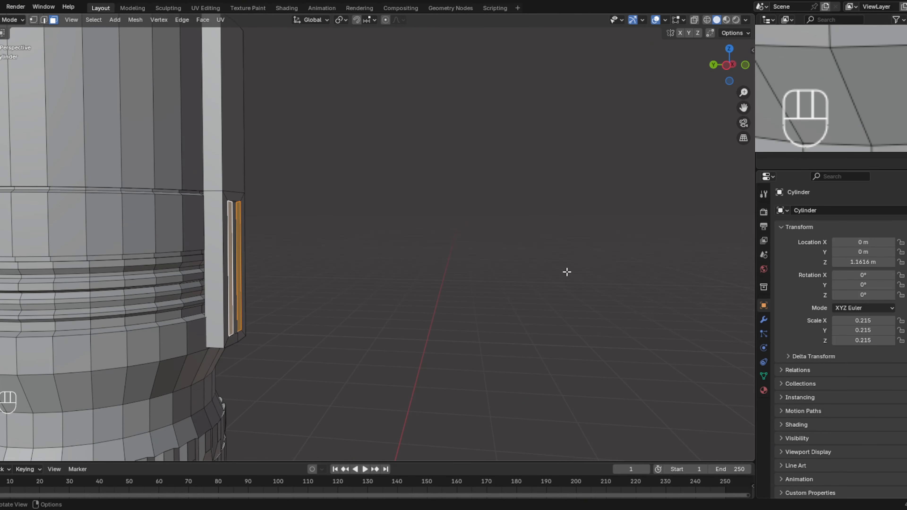
key("g")
key("y")
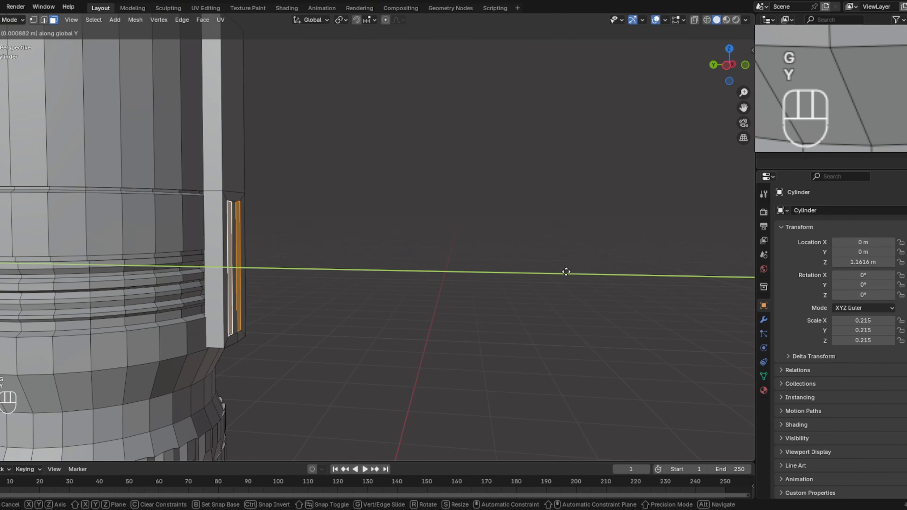
left_click(553, 273)
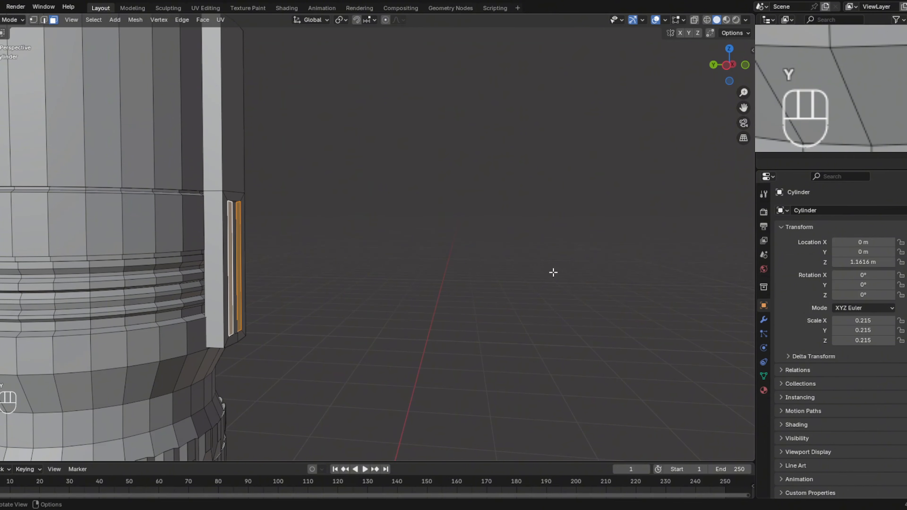
- Extrude the two flanking faces a short distance inward along global Y to form recessed grooves beside the centre strip
key("e")
key("y")
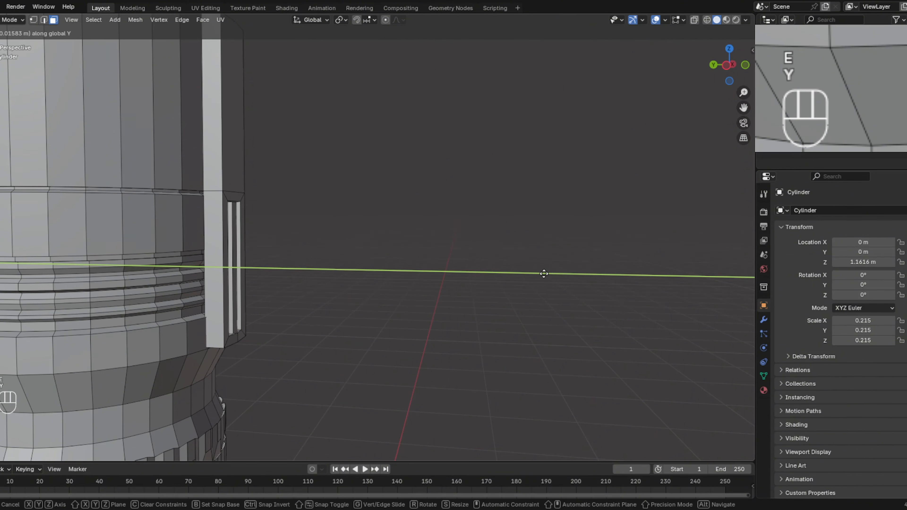
left_click(538, 275)
middle_click_drag(537, 274, 464, 270)
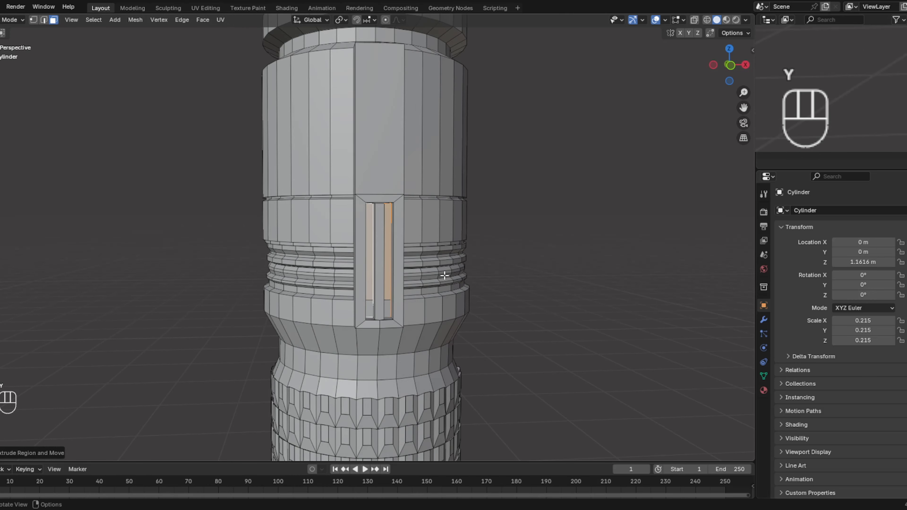
left_click(562, 250)
mouse_move(563, 251)
middle_mouse_down()
mouse_move(549, 248)
mouse_move(575, 251)
middle_mouse_up()
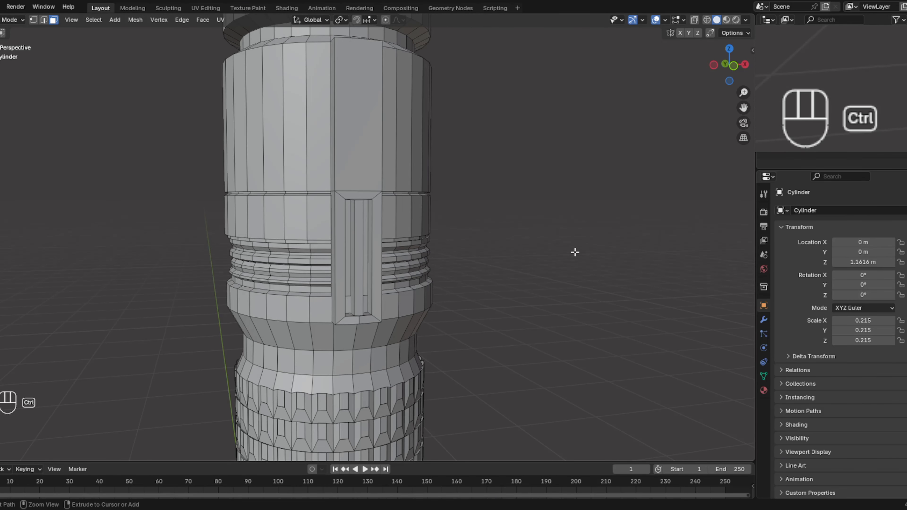
- Undo the last groove extrusion and extrude the two narrow faces beside the centre strip inward again along global Y, about 0.03 m
key("ctrl+z")
key("ctrl+z")
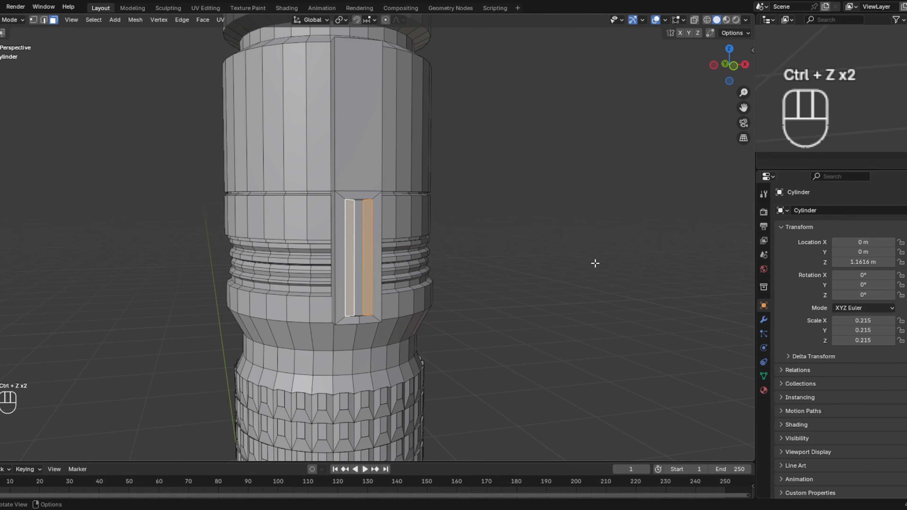
key("e")
key("y")
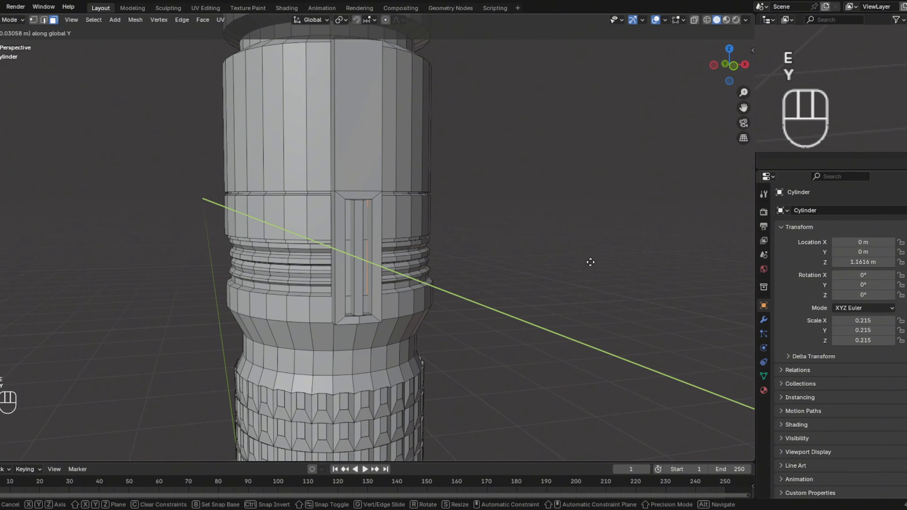
left_click(590, 262)
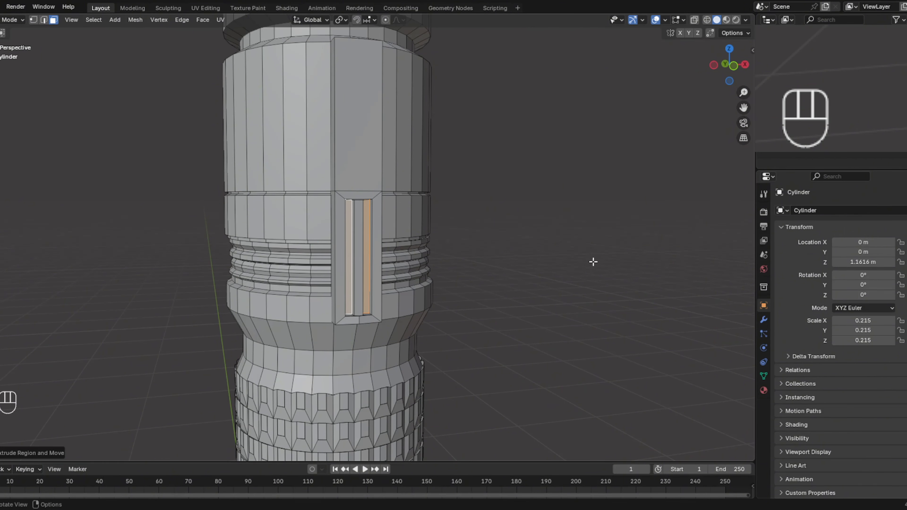
middle_click_drag(591, 262, 587, 219)
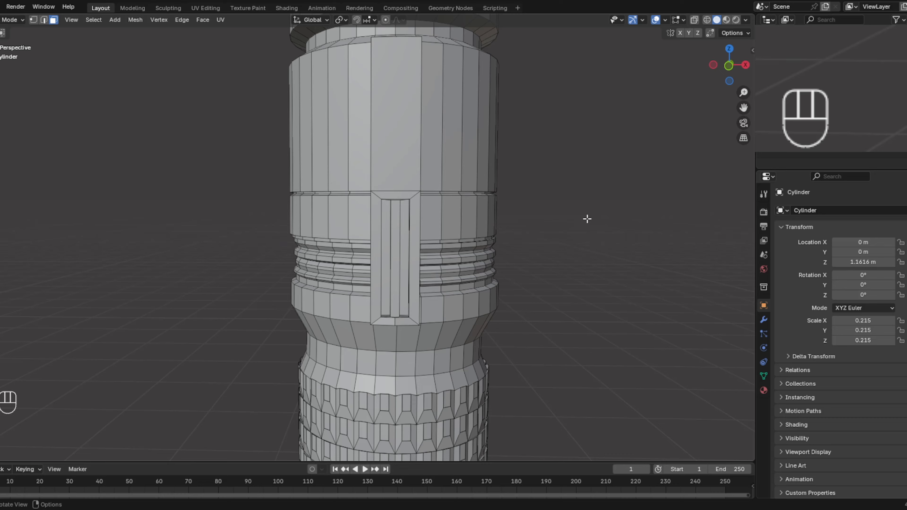
- Compare the body, neck and emitter sections with the reference image from the front, using see-through display
left_click(730, 66)
scroll(593, 271, "down", 4)
middle_click_drag(593, 272, 539, 255, "shift")
scroll(428, 231, "down", 1)
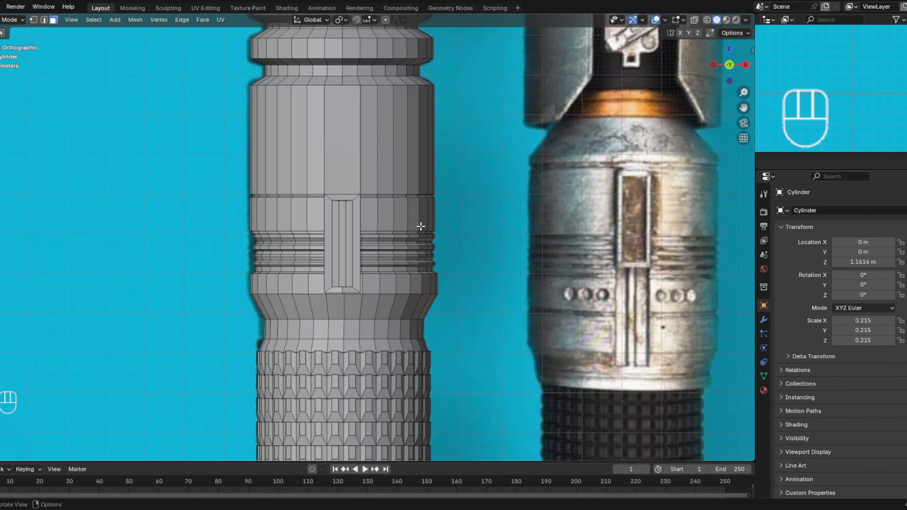
middle_click_drag(421, 226, 437, 365, "shift")
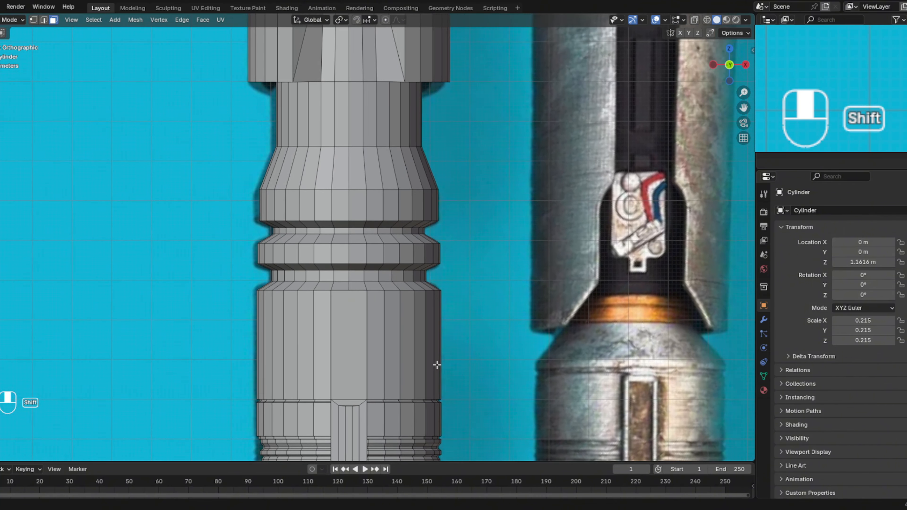
middle_click_drag(458, 243, 454, 318, "shift")
middle_click_drag(443, 205, 469, 386, "shift")
middle_click_drag(484, 185, 500, 336, "shift")
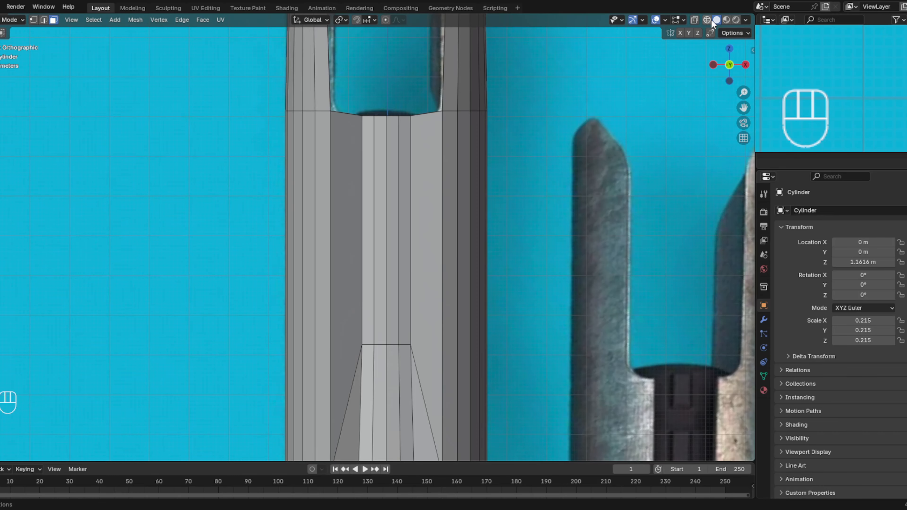
left_click(694, 19)
middle_click_drag(568, 332, 555, 130, "shift")
middle_click_drag(539, 328, 532, 198, "shift")
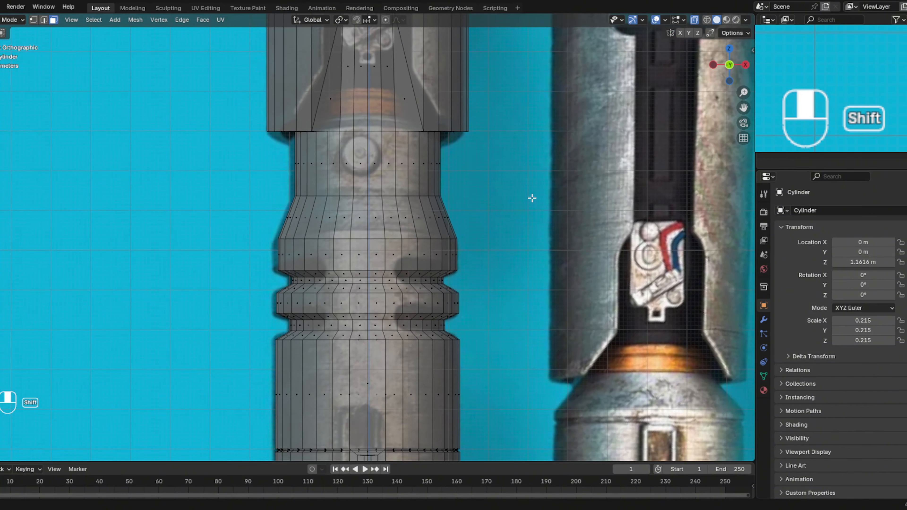
- Dissolve the three middle vertical edges on the front of the neck below the emitter, merging four narrow faces into one
left_click(364, 163)
left_click(44, 20)
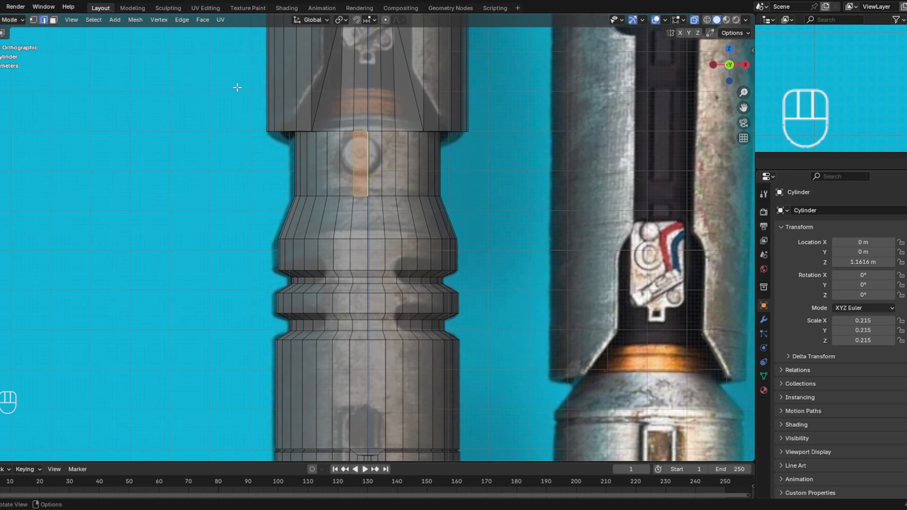
left_click(370, 154)
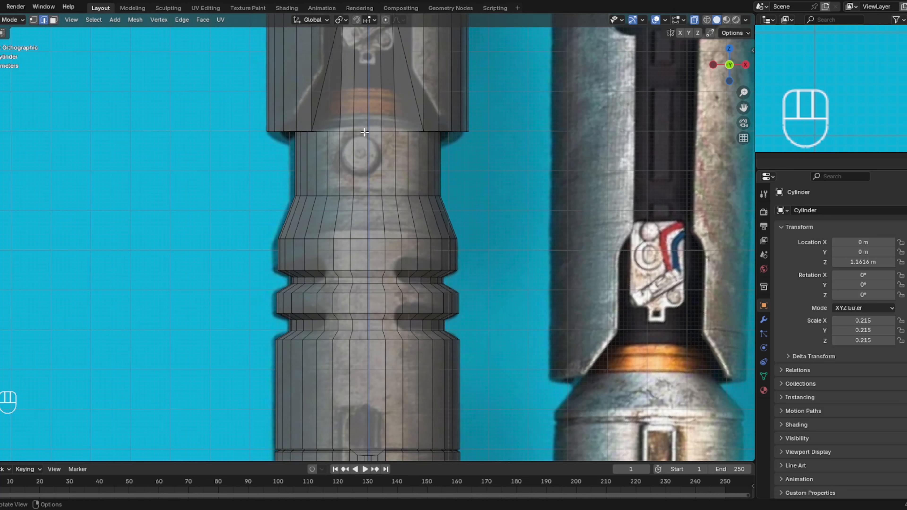
left_click(694, 19)
left_click(374, 165)
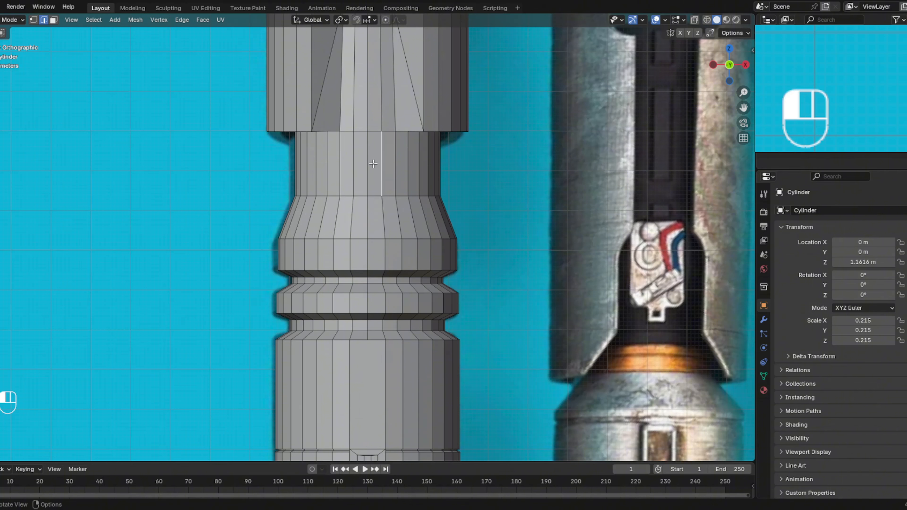
key("x")
left_click(373, 163)
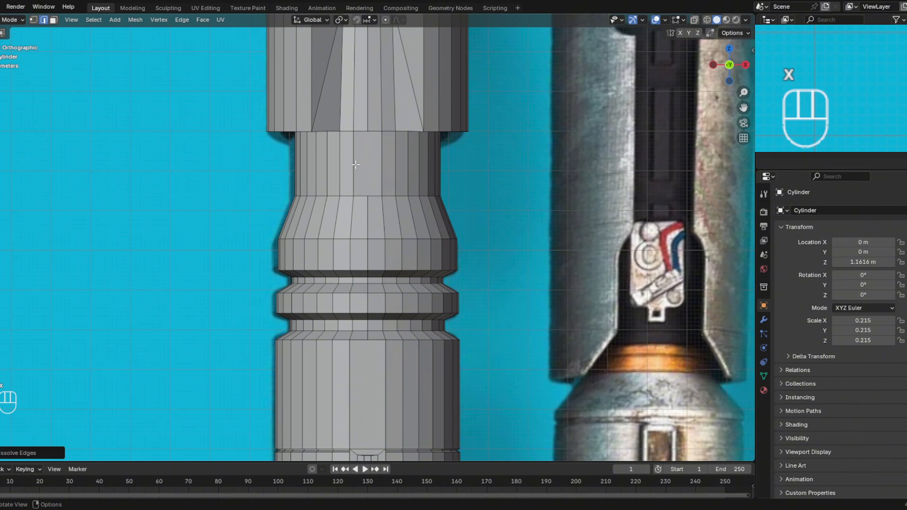
left_click(353, 163)
key("x")
left_click(353, 164)
key("x")
left_click(383, 161)
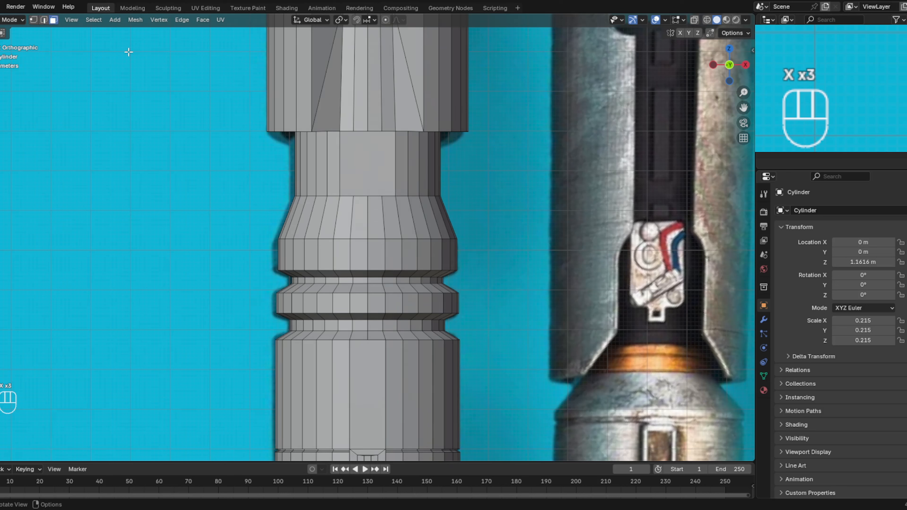
- Inset the merged front face of the neck to a small central rectangle and widen it slightly along global X
left_click(387, 174)
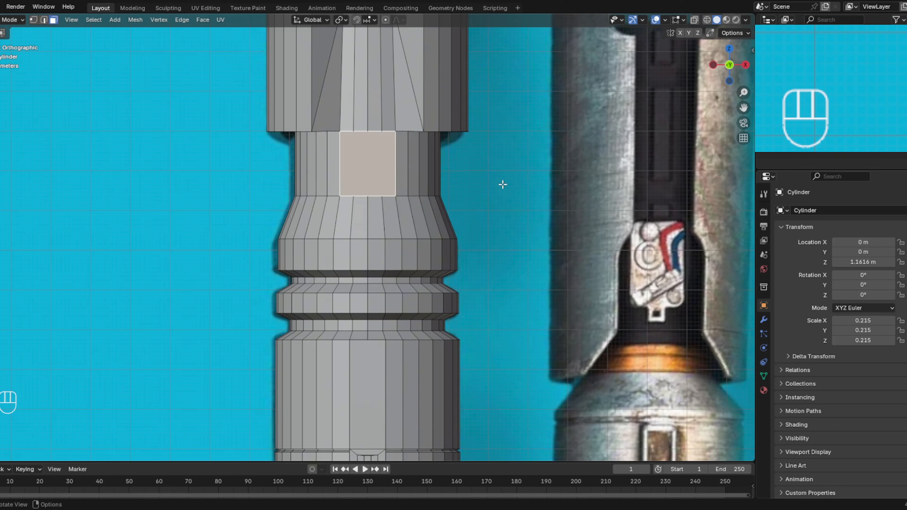
key("i")
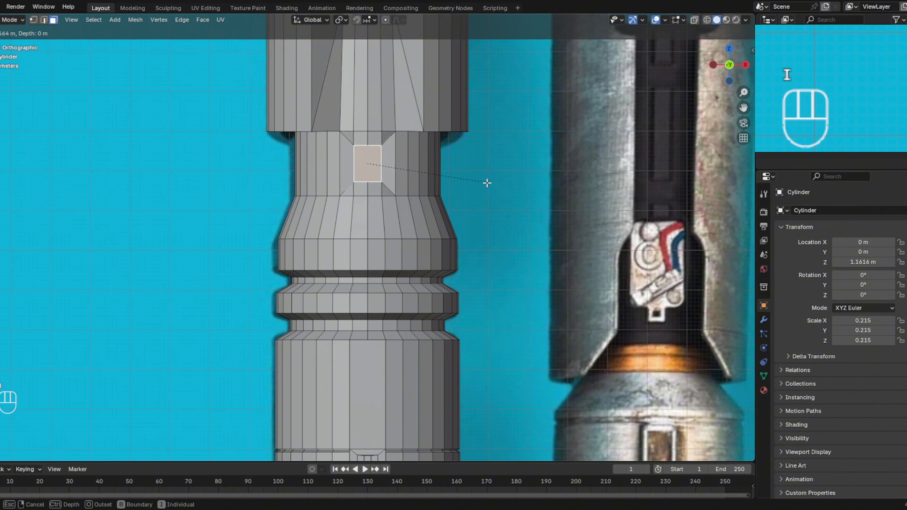
left_click(487, 183)
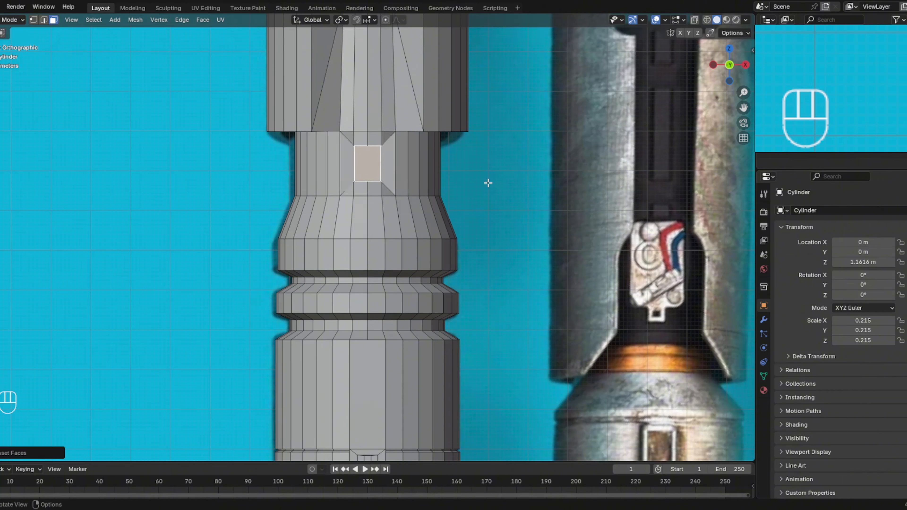
key("s")
key("x")
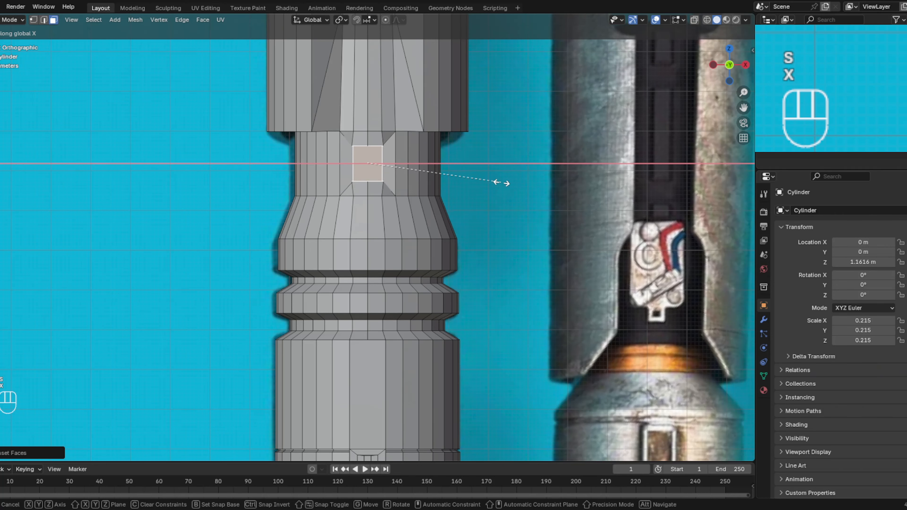
left_click(502, 183)
- Extrude the small neck rectangle a short distance inward along global Y to form a recess
middle_click_drag(468, 183, 541, 189)
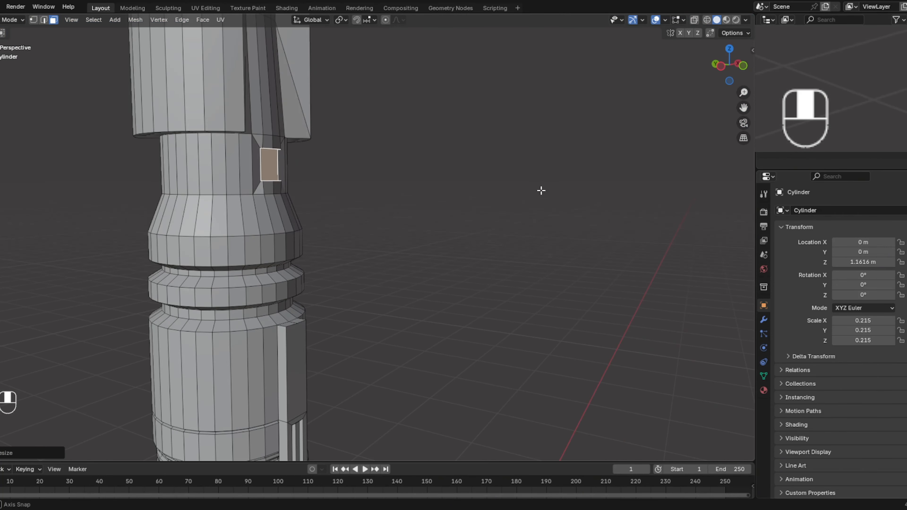
key("e")
key("y")
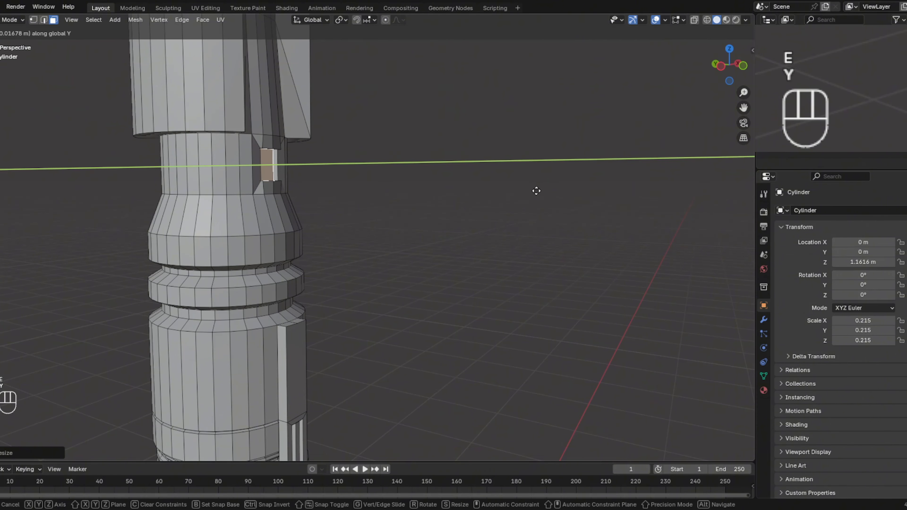
left_click(533, 192)
- With see-through display on in front view, shift the rightmost narrow face of the emitter's central channel slightly outward along global X
middle_click_drag(532, 193, 477, 186)
left_click(730, 68)
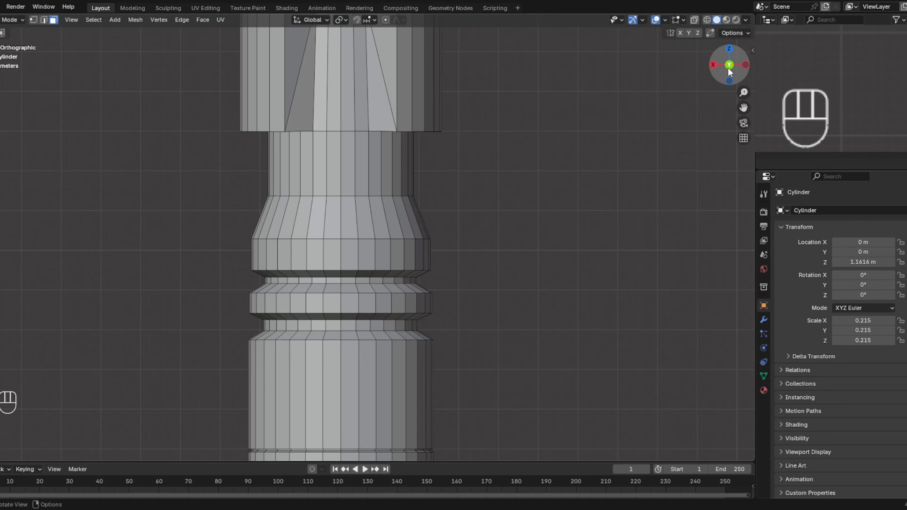
middle_click_drag(576, 275, 496, 125, "shift")
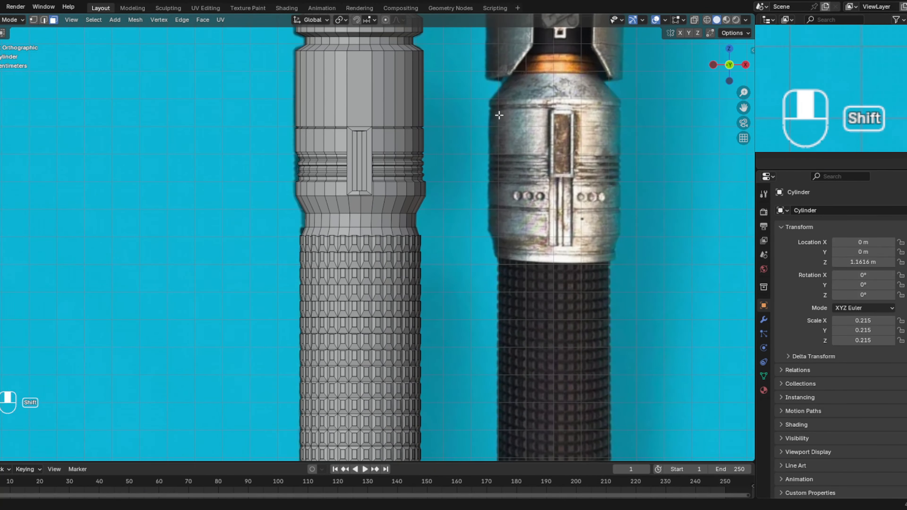
middle_click_drag(495, 459, 491, 160, "shift")
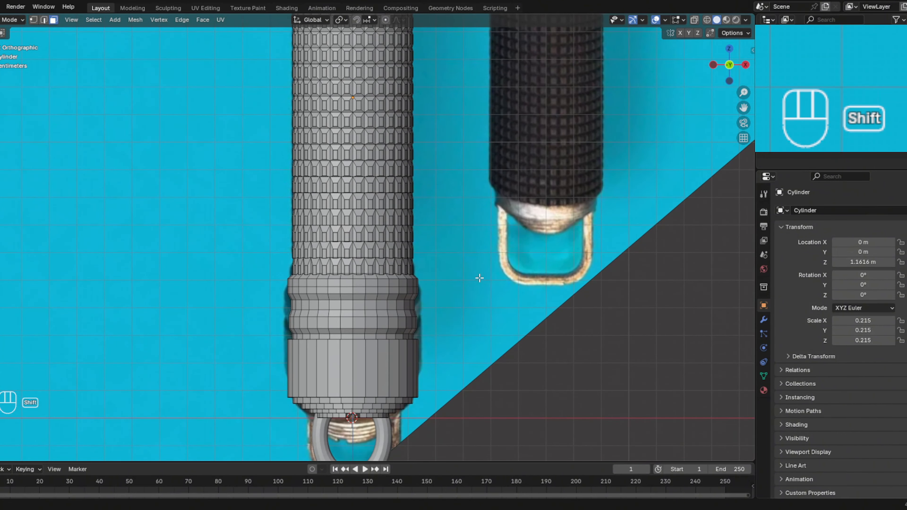
middle_click_drag(467, 424, 472, 324, "shift")
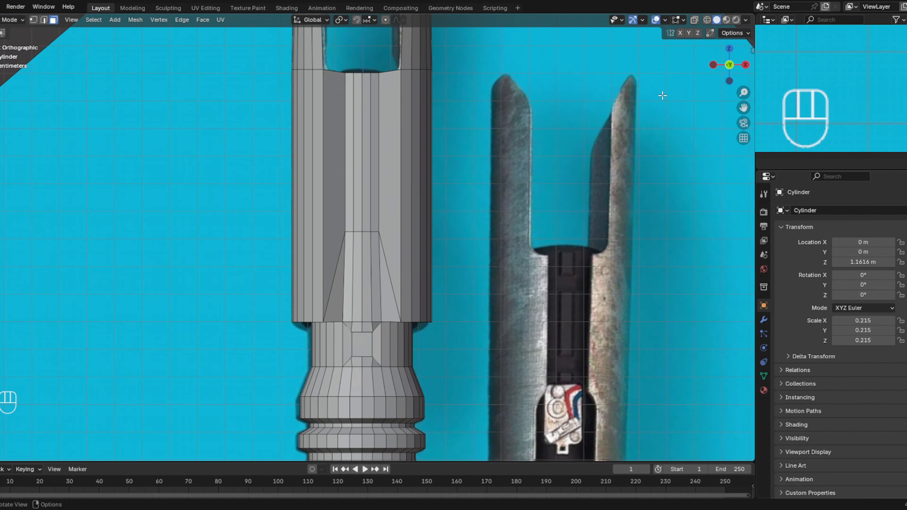
left_click(694, 20)
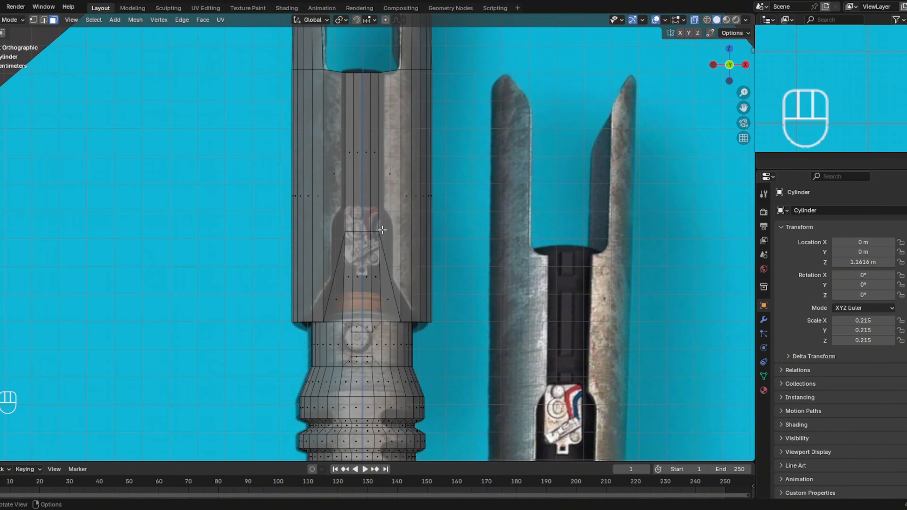
left_click(380, 144)
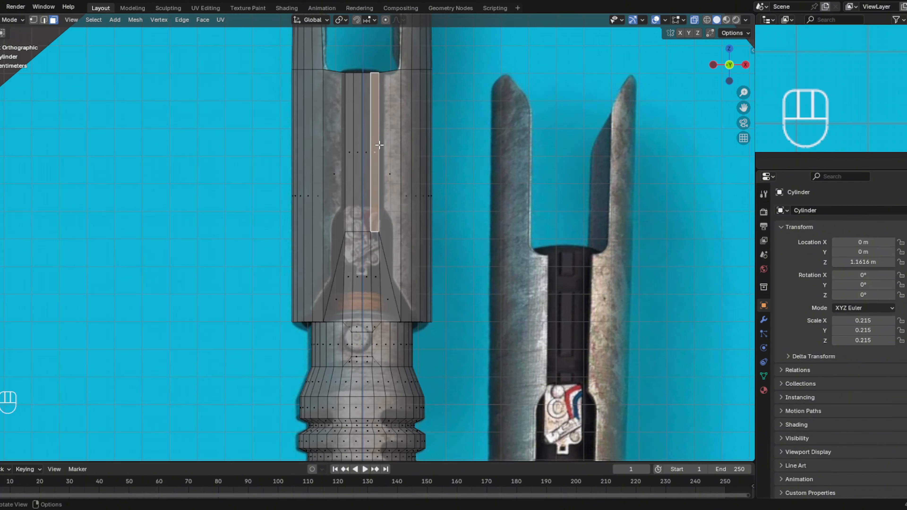
key("g")
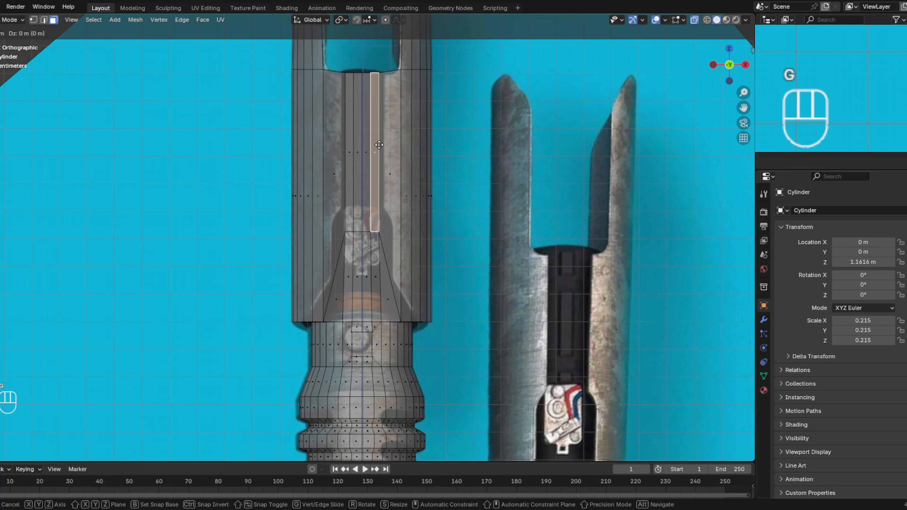
key("x")
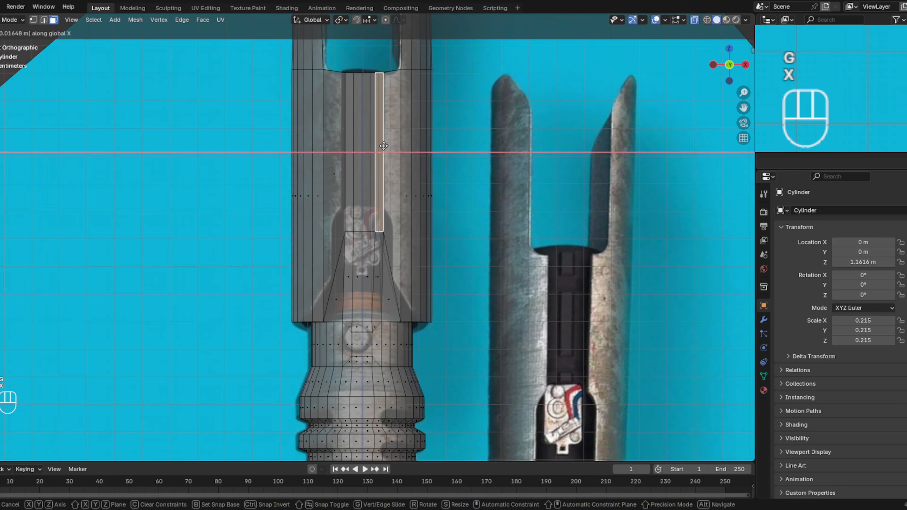
left_click(380, 155)
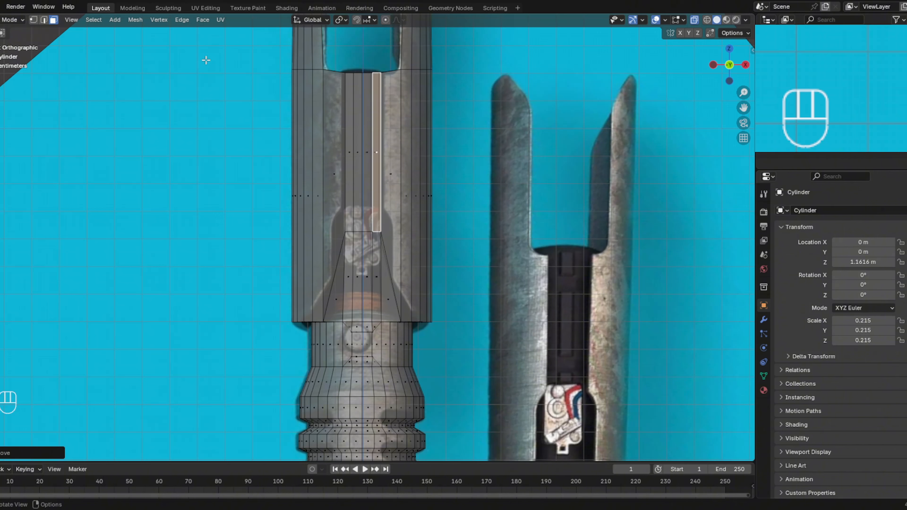
- Select the horizontal edges at the lower end of the central channel strips and raise them about 0.07 m along global Z
left_click(44, 20)
left_click(381, 229)
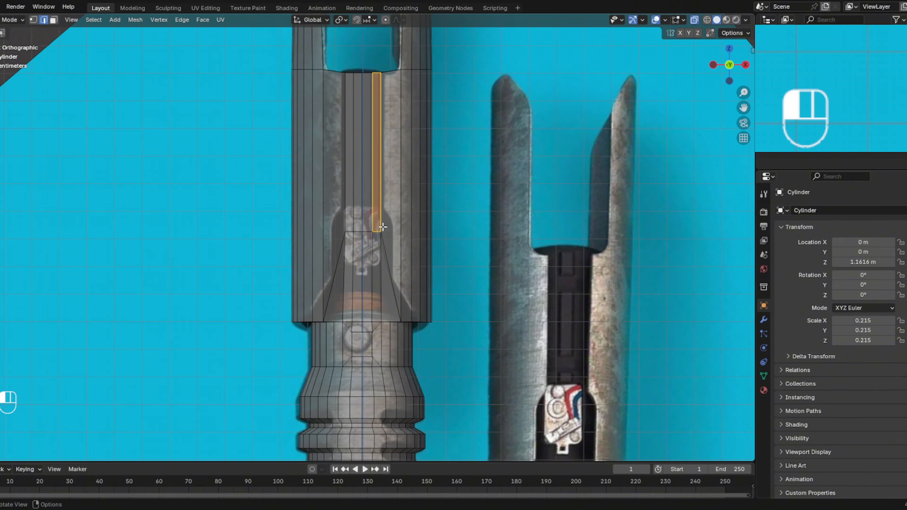
left_click(345, 232)
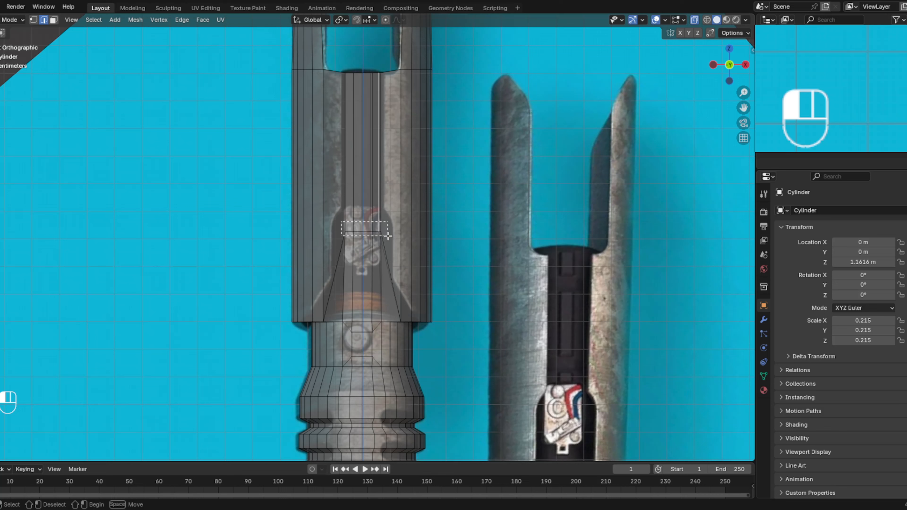
key("g")
key("z")
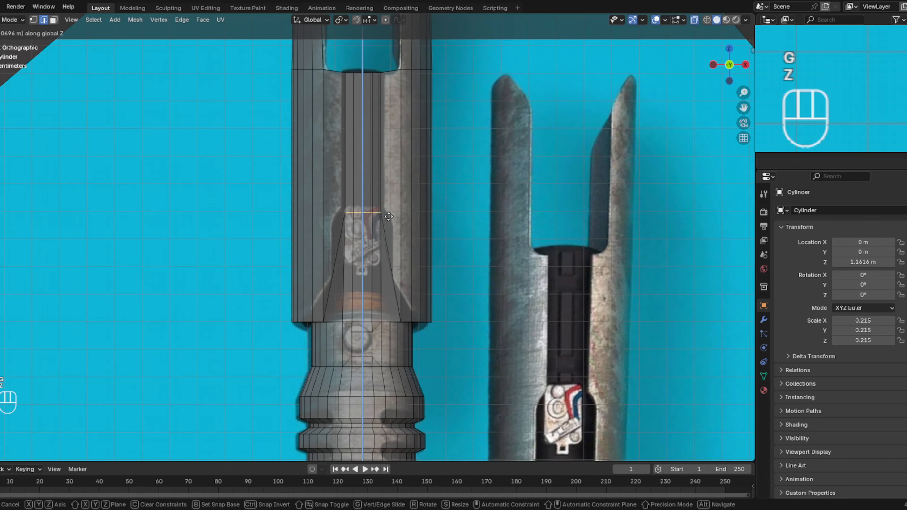
left_click(389, 215)
- Widen the raised horizontal edges along global X to match the reference cut-out's width, and check the shape in perspective and front view
key("s")
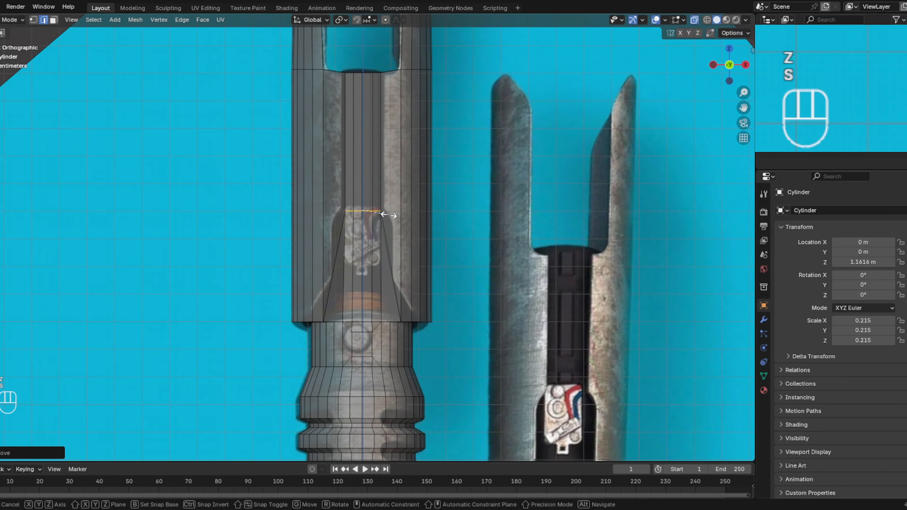
key("x")
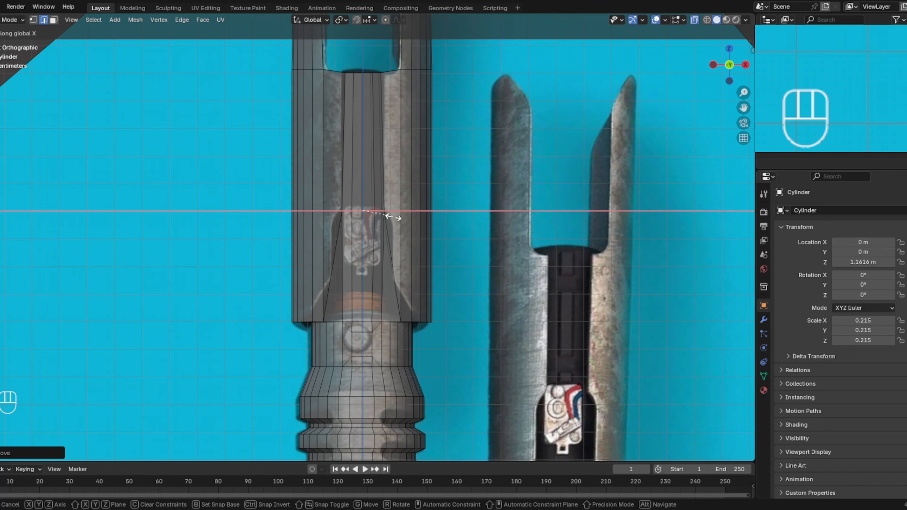
left_click(405, 215)
mouse_move(456, 211)
middle_mouse_down()
mouse_move(513, 210)
mouse_move(482, 223)
mouse_move(425, 221)
mouse_move(453, 210)
middle_mouse_up()
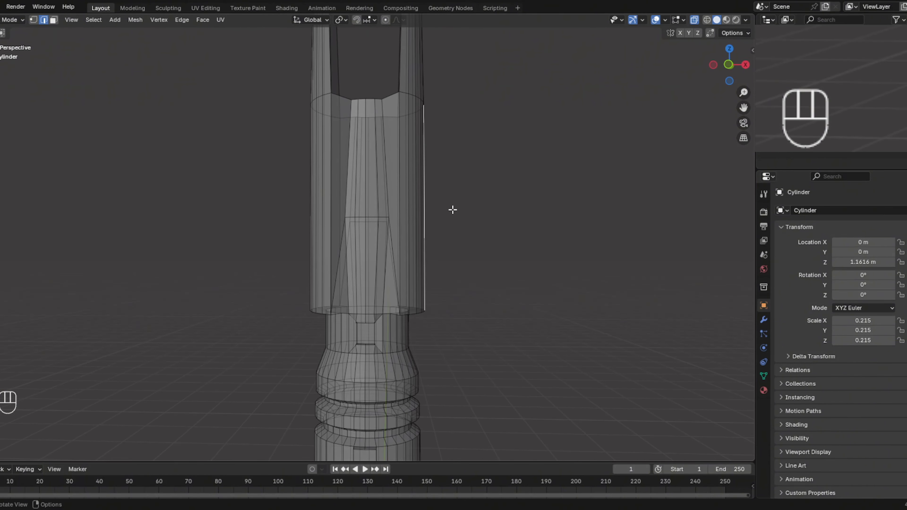
left_click(731, 62)
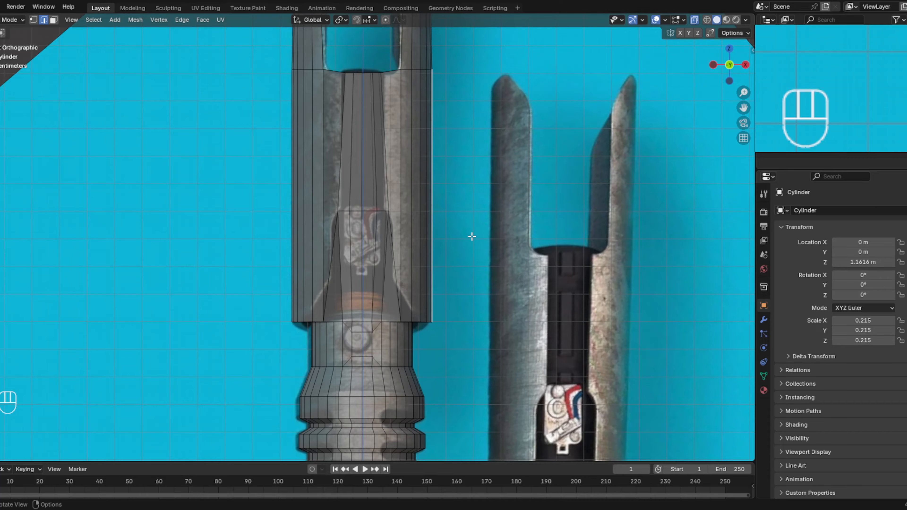
- With see-through display off, dissolve the four central vertical edges on the front of the pommel's widest band to form one large face
middle_click_drag(471, 236, 470, 305, "shift")
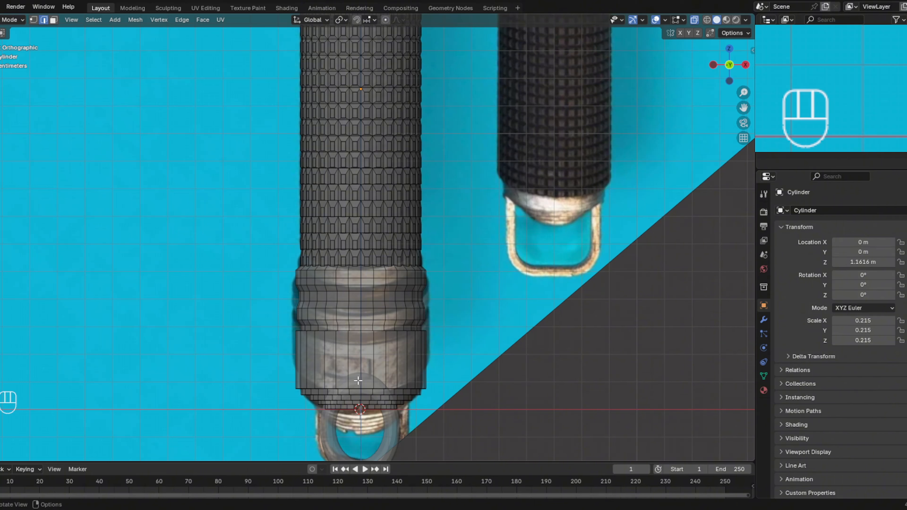
left_click(696, 19)
left_click(373, 362)
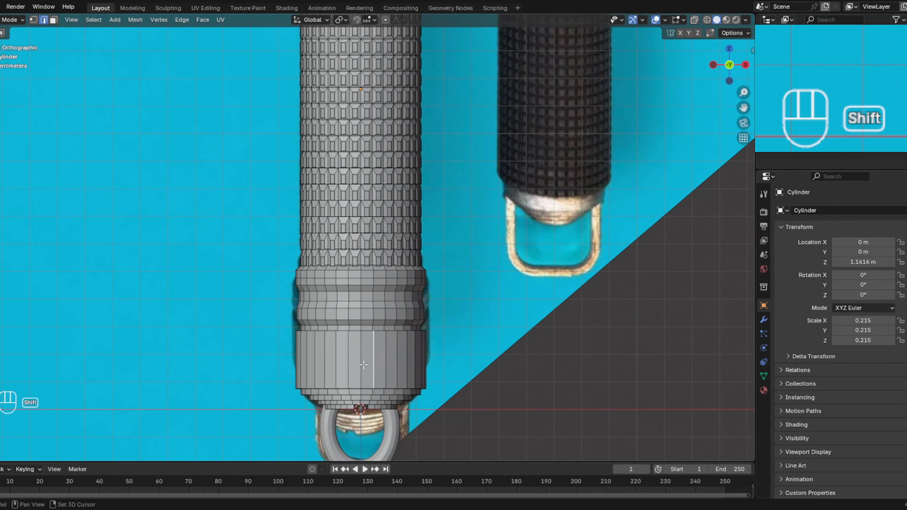
left_click(362, 365, "shift")
left_click(339, 365, "shift")
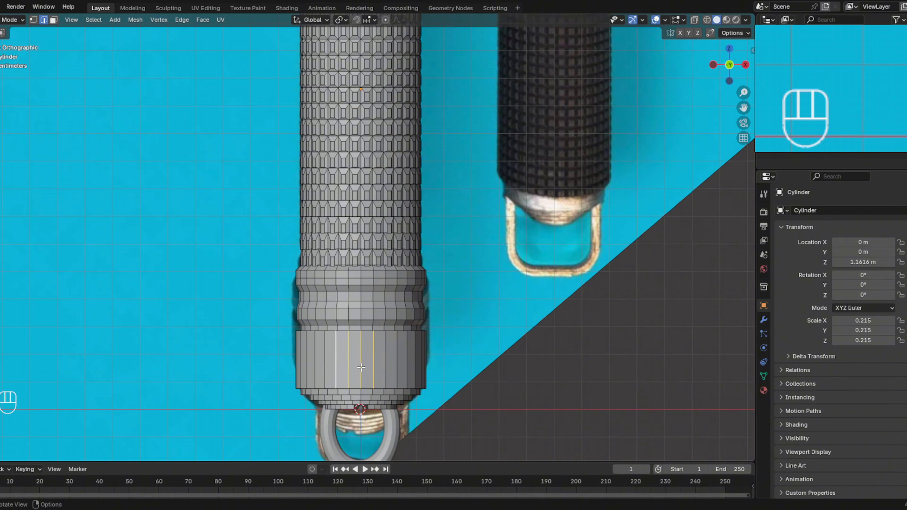
key("x")
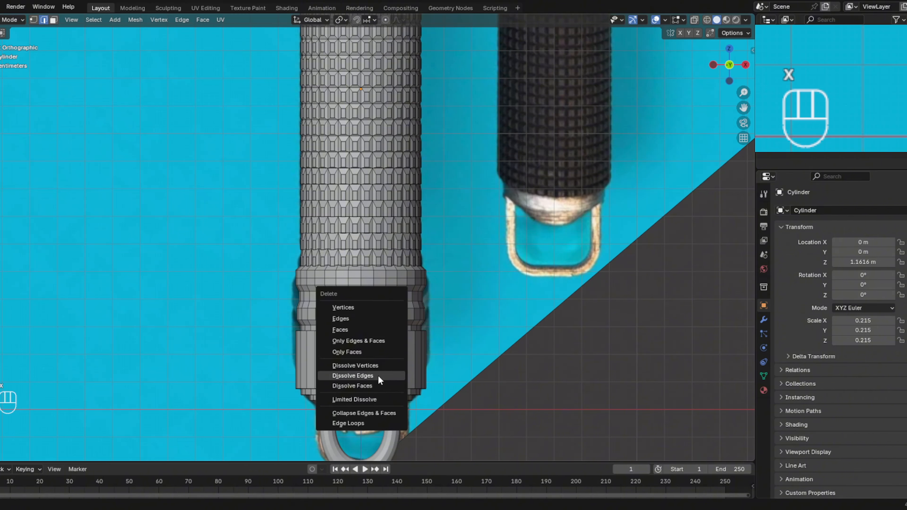
left_click(378, 376)
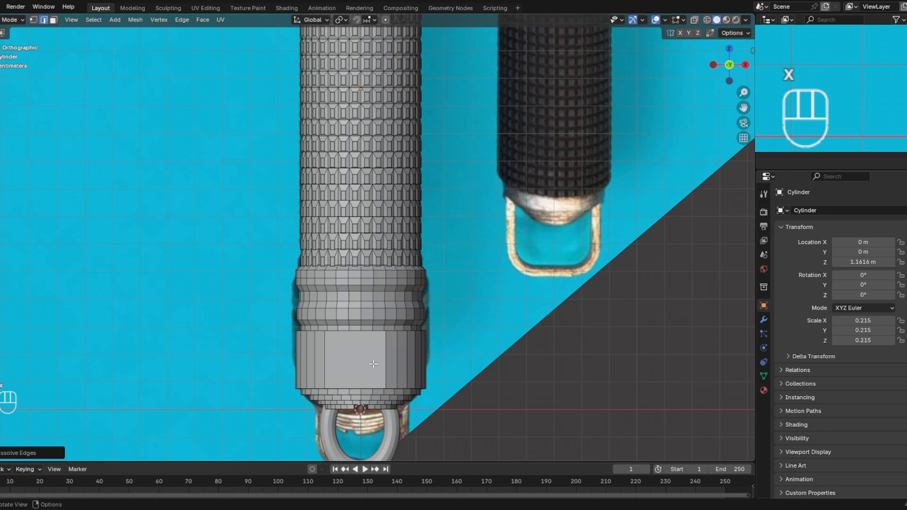
- Inset the merged front face of the pommel to create a smaller centred rectangle
left_click(53, 20)
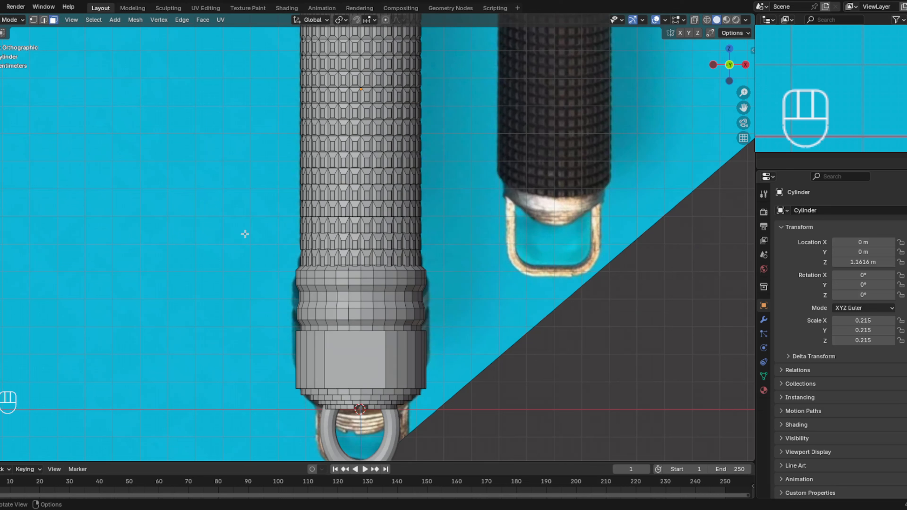
left_click(348, 366)
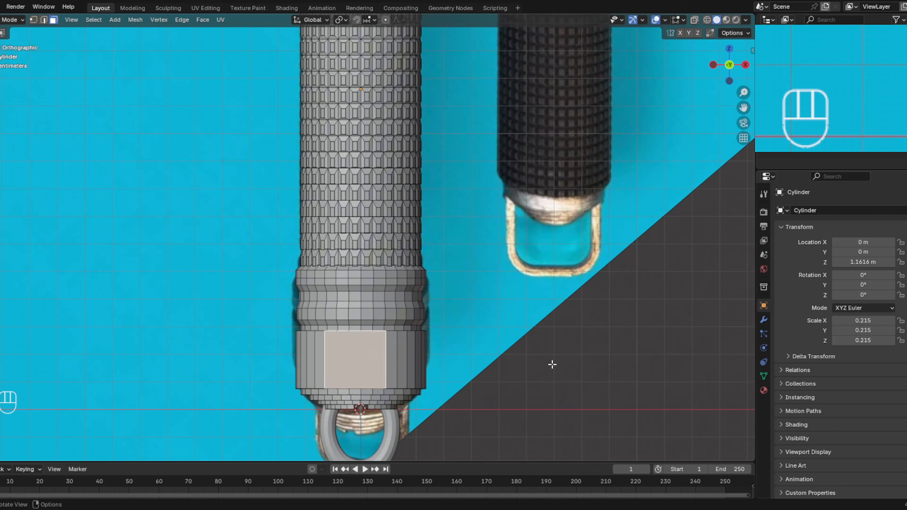
key("i")
left_click(539, 364)
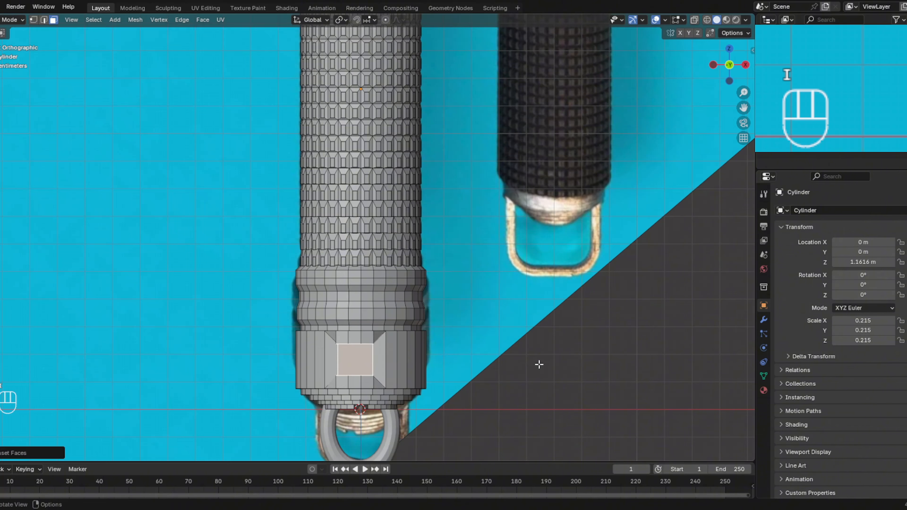
- Scale the inset pommel face down along global Z and slightly wider along global X into a flat rectangle
key("s")
key("x")
key("z")
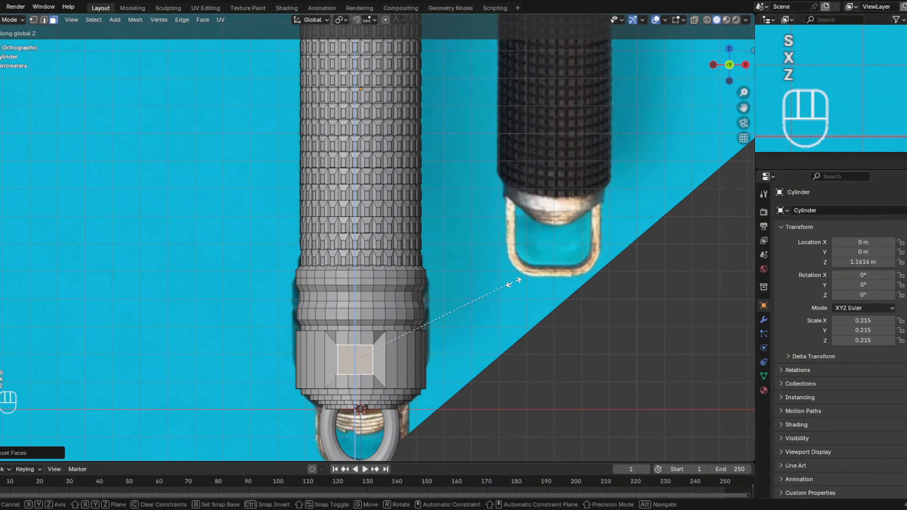
left_click(465, 309)
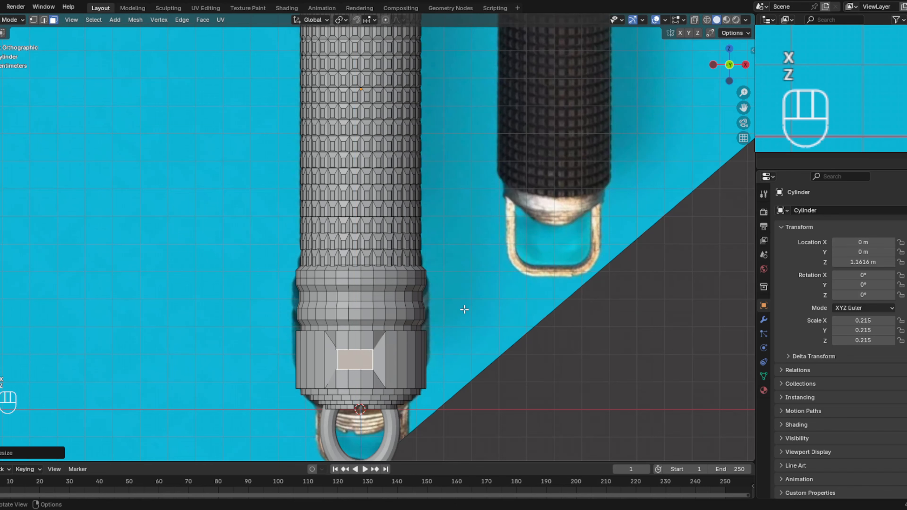
key("s")
key("x")
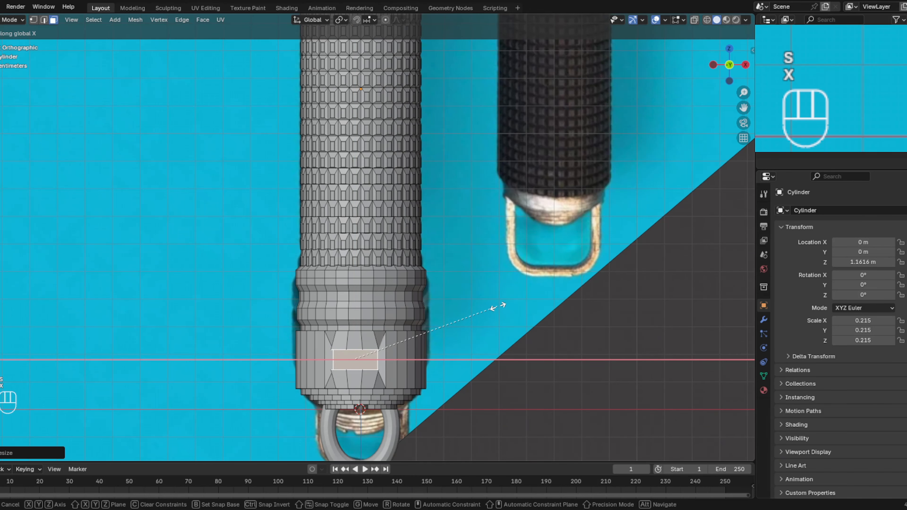
left_click(464, 312)
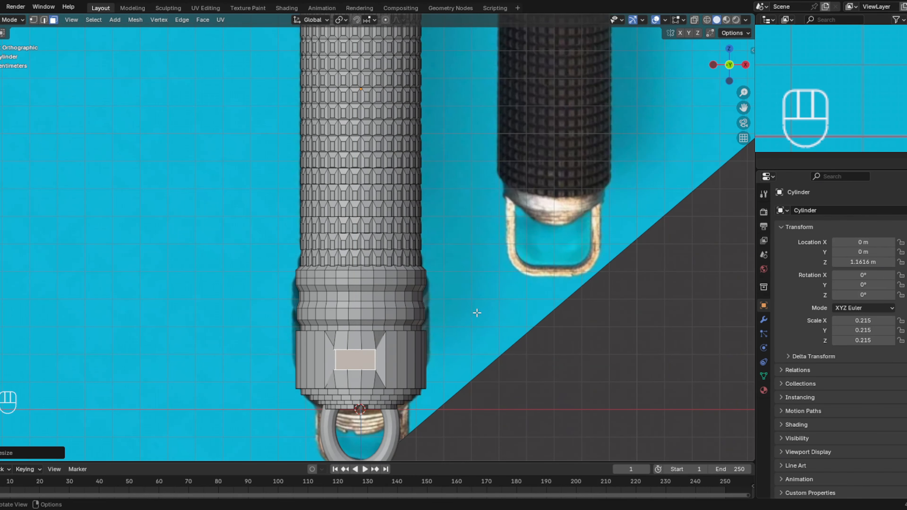
- Extrude the pommel rectangle a short distance inward along global Y as a recess, and inspect the hilt from the front
middle_click_drag(474, 314, 587, 299)
key("e")
key("y")
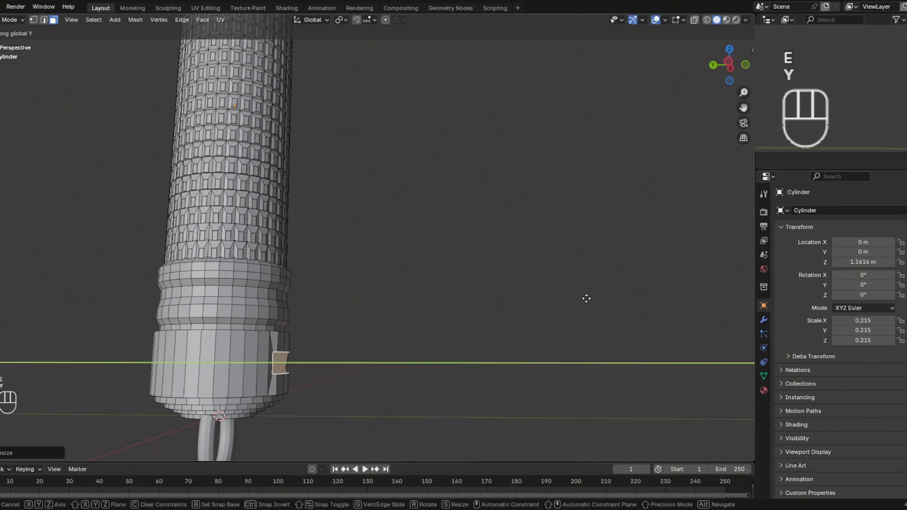
left_click(562, 302)
middle_click_drag(562, 302, 469, 241)
middle_click_drag(501, 37, 462, 186, "shift")
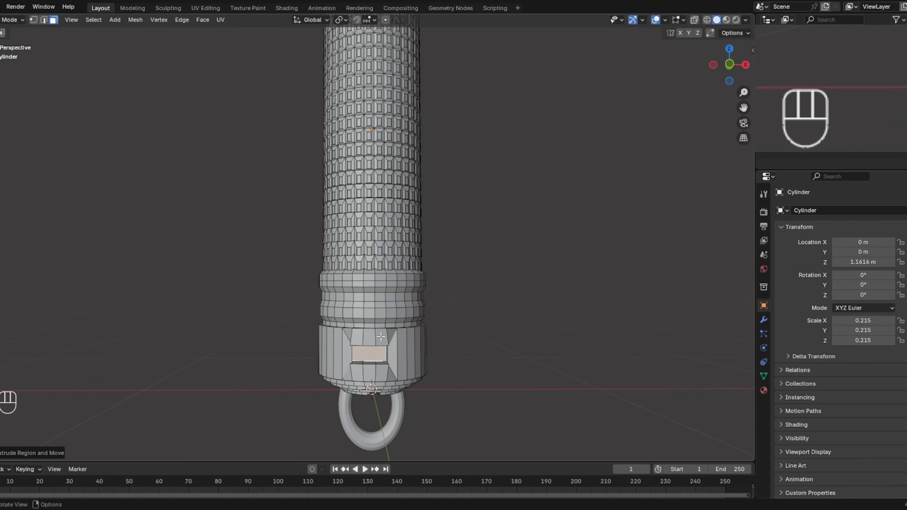
middle_click_drag(431, 218, 425, 183, "shift")
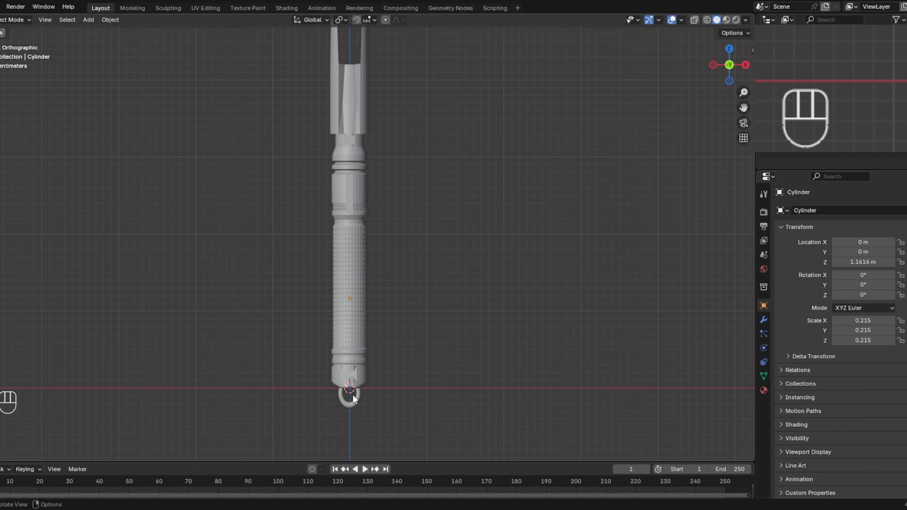
- Join the torus ring at the pommel end with the hilt cylinder into a single object in Object Mode
left_click(353, 397)
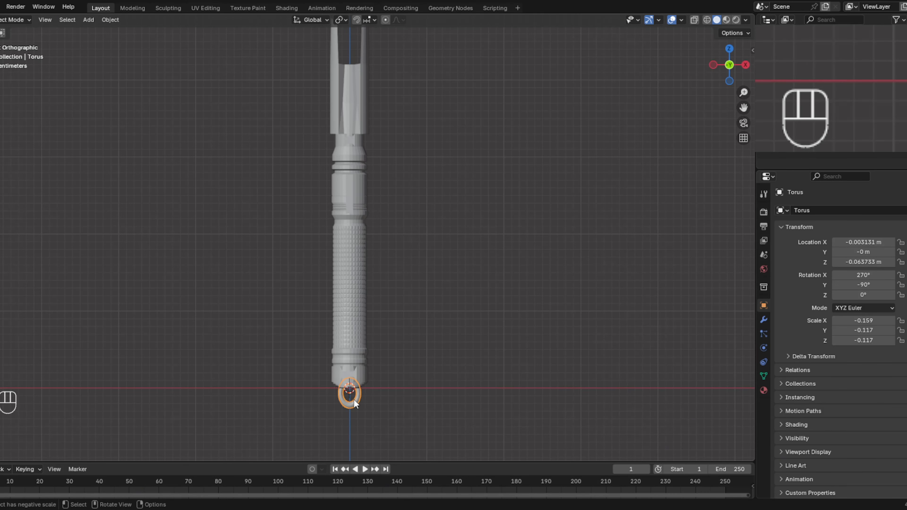
left_click(357, 329, "shift")
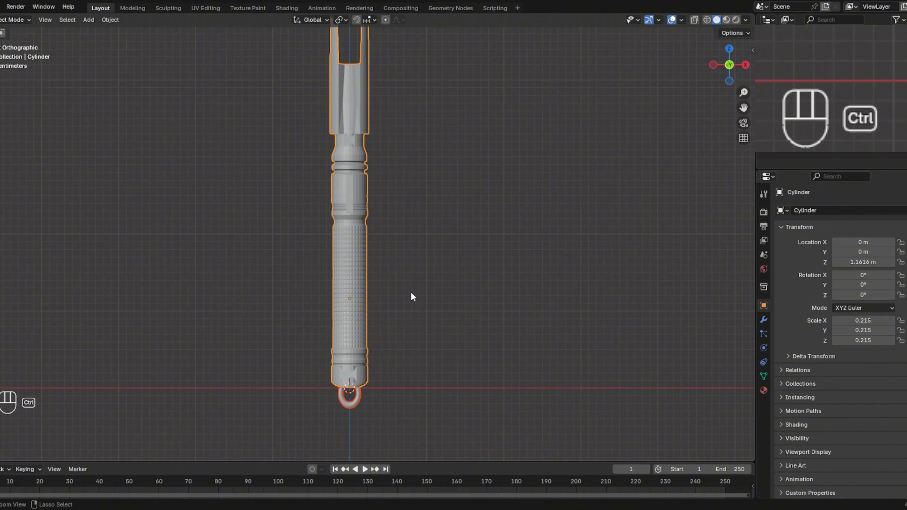
key("ctrl+j")
left_click(445, 270)
key("a")
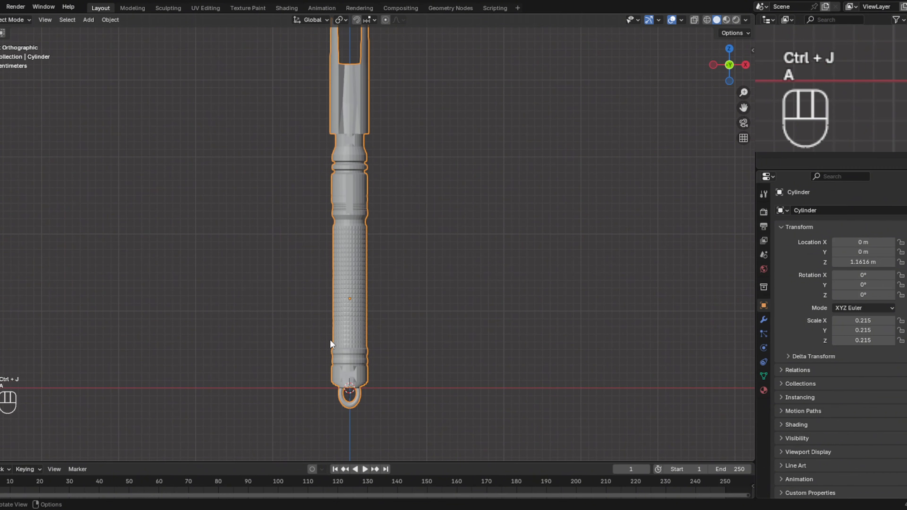
key("g")
right_click(390, 291)
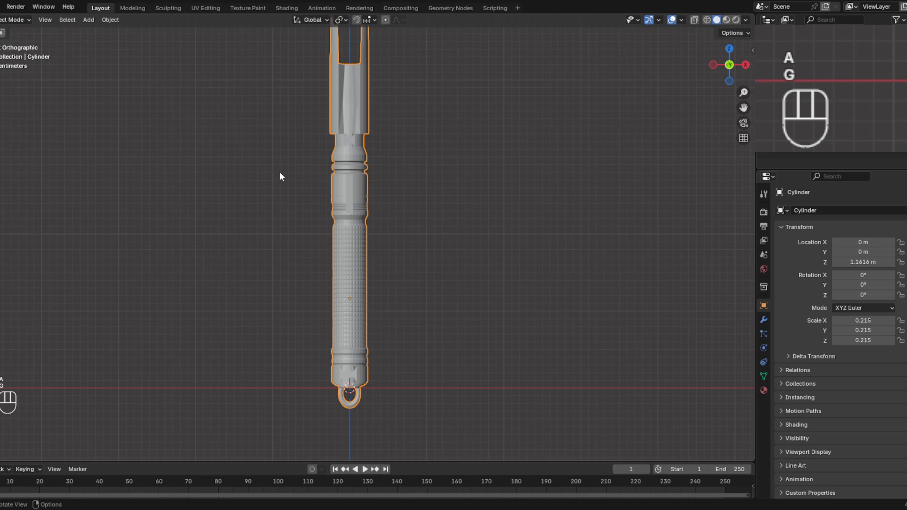
- Add a Subdivision Surface modifier to the joined hilt
scroll(293, 178, "up", 2)
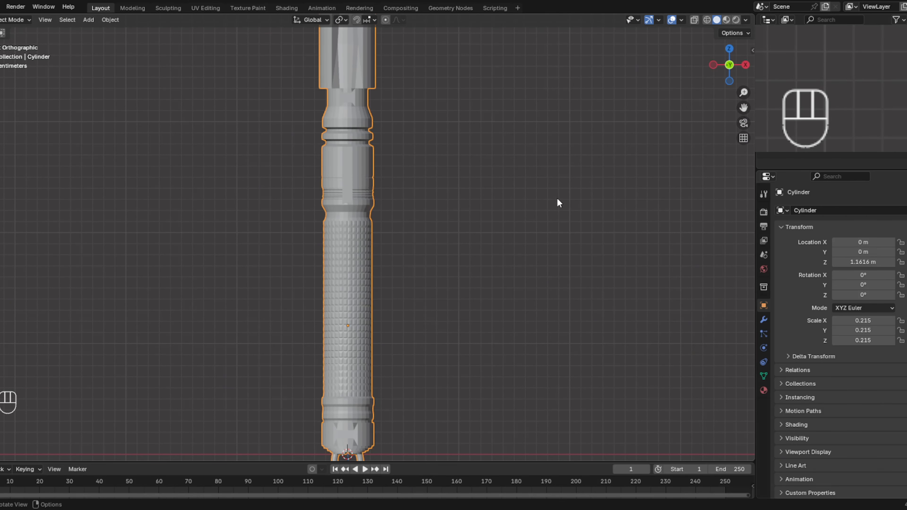
left_click(764, 321)
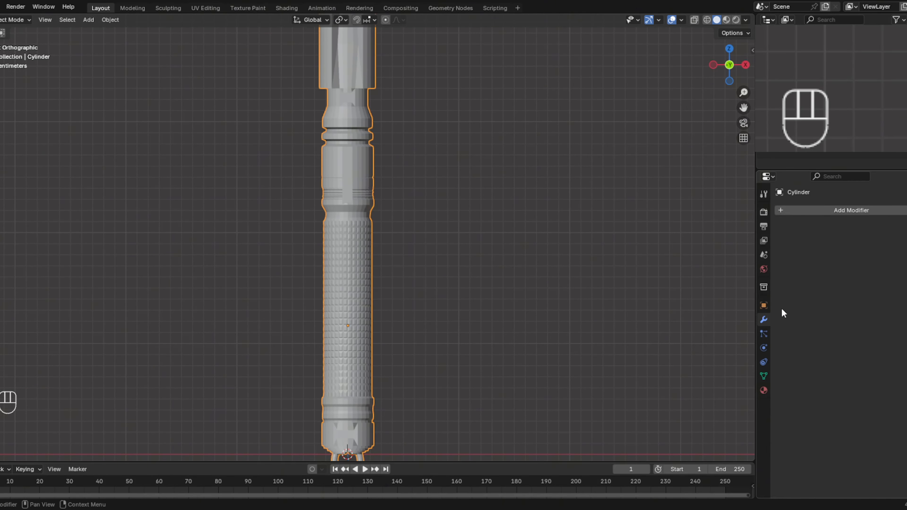
left_click(806, 212)
type("sub")
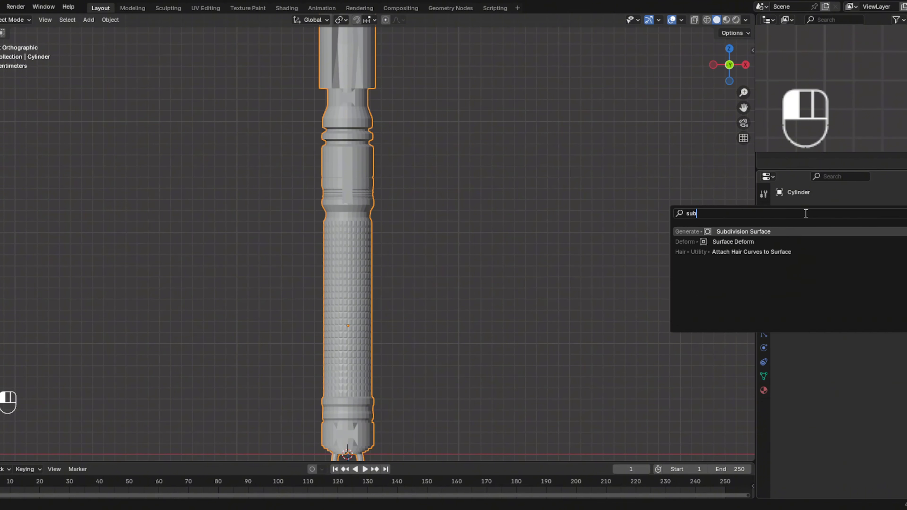
left_click(773, 231)
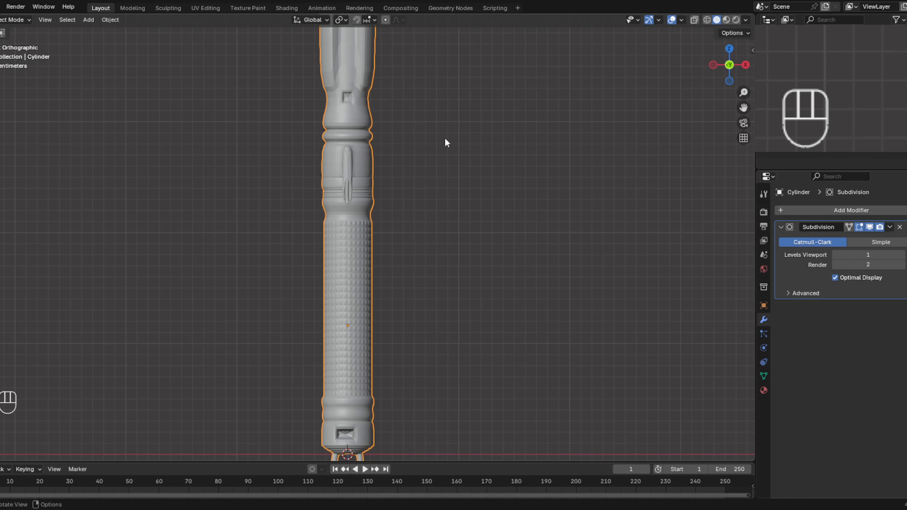
- Raise the Subdivision modifier's viewport level to 4, inspect the smoothed hilt, and turn off the modifier's viewport display
middle_click_drag(430, 209, 437, 272, "shift")
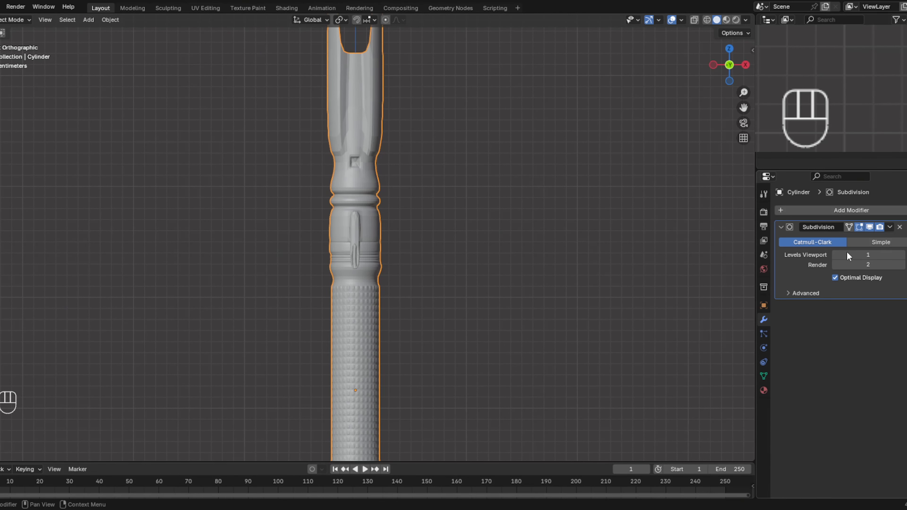
left_click(902, 255)
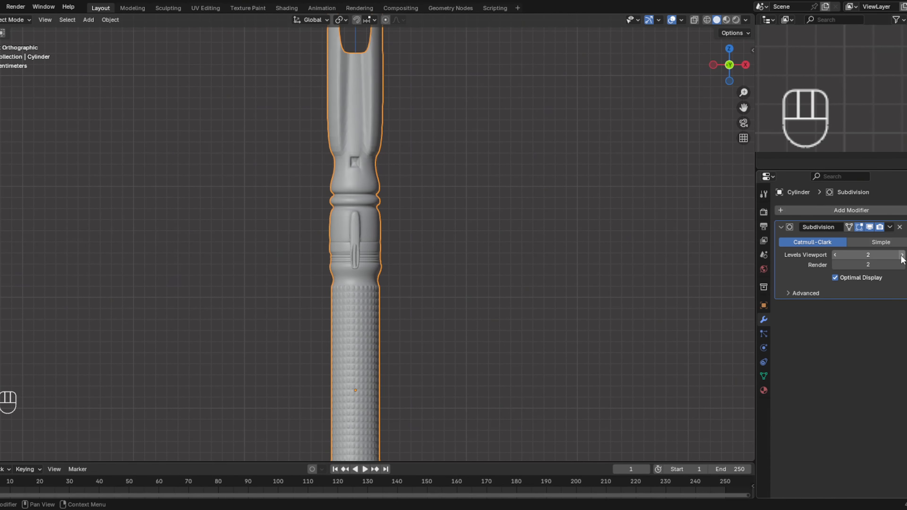
left_click(902, 254)
left_click(901, 255)
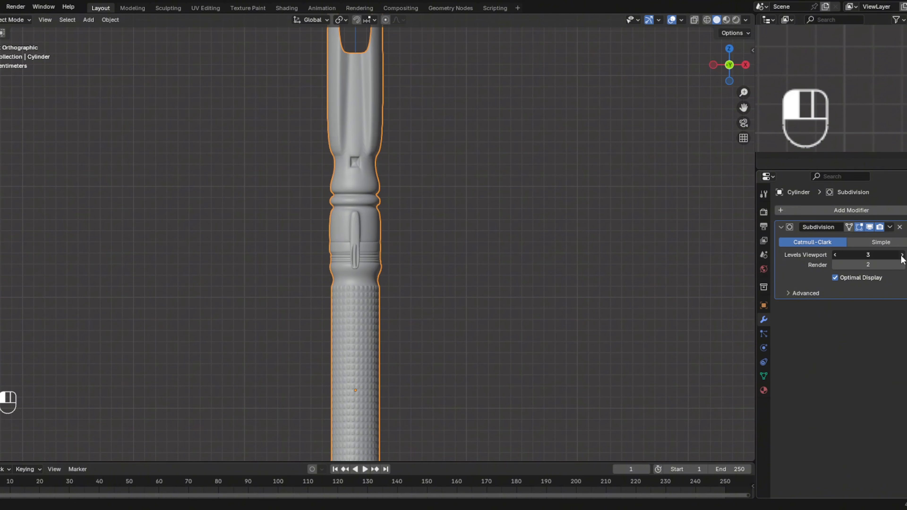
middle_click_drag(504, 338, 500, 408, "shift")
scroll(507, 297, "up", 2)
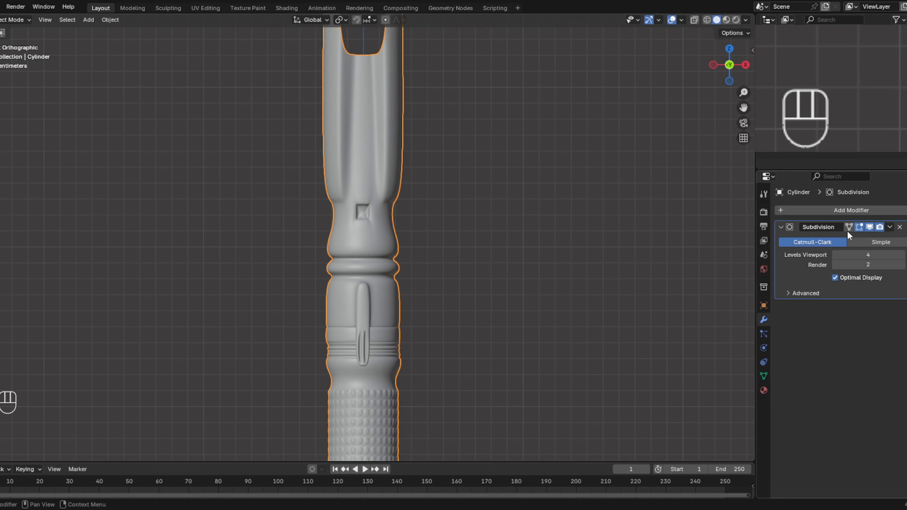
left_click(871, 227)
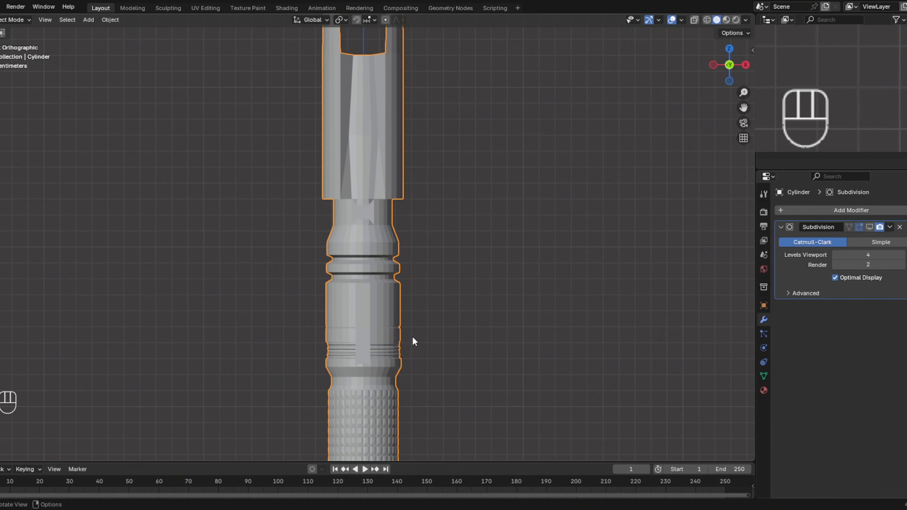
- Add a UV sphere, raise it along global Z to the upper ring of the hilt and scale it down to less than the hilt's width
key("shift+a")
mouse_move(415, 302)
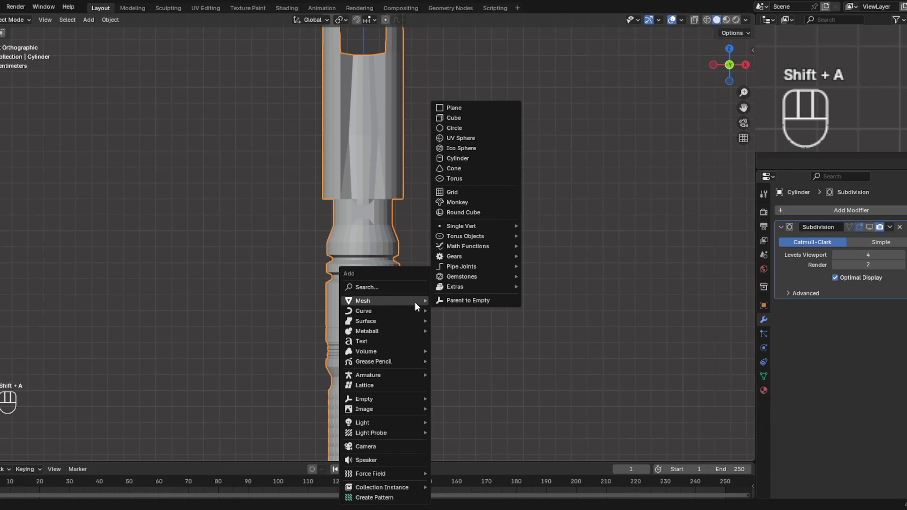
left_click(477, 138)
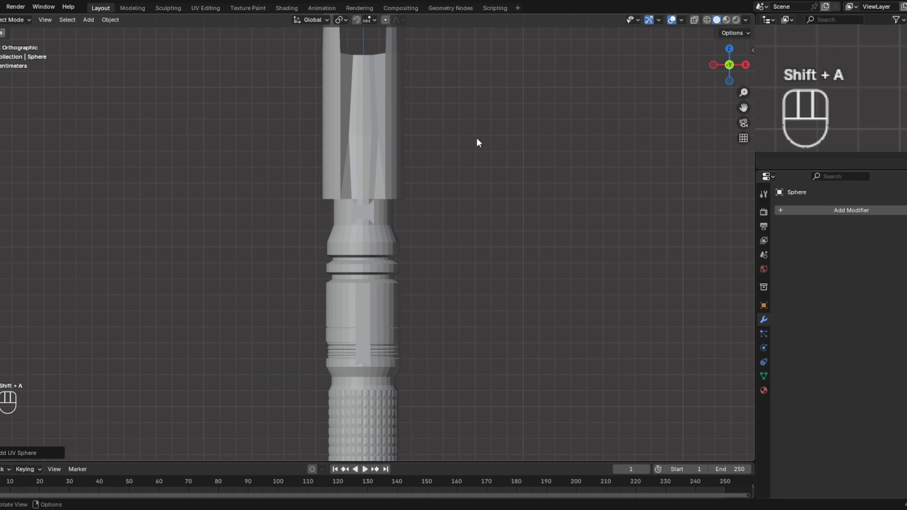
key("g")
key("z")
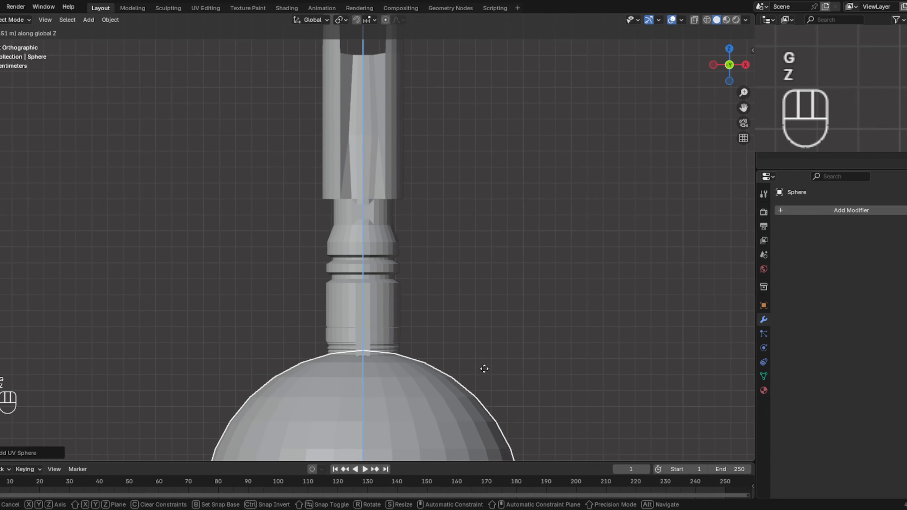
left_click(498, 117)
key("s")
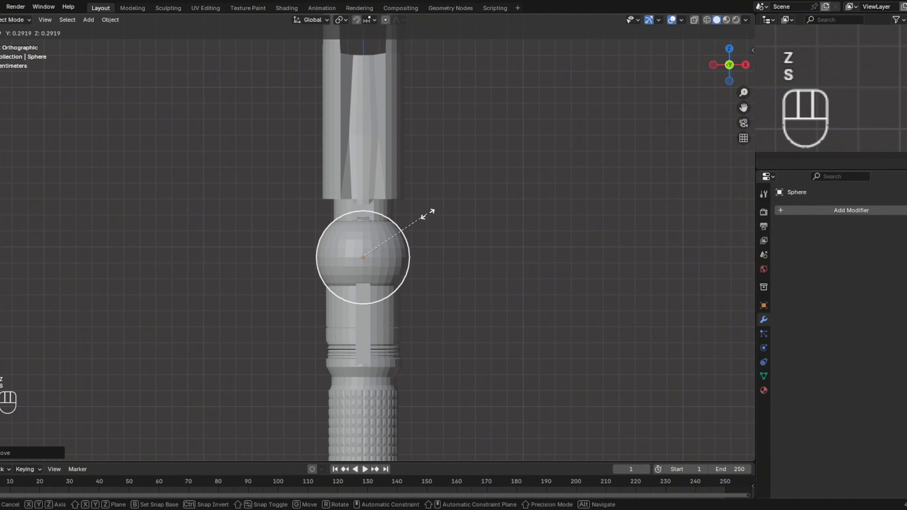
left_click(391, 249)
- Raise the sphere along global Z onto the neck below the emitter, shrink it slightly, and view it from the right side
key("g")
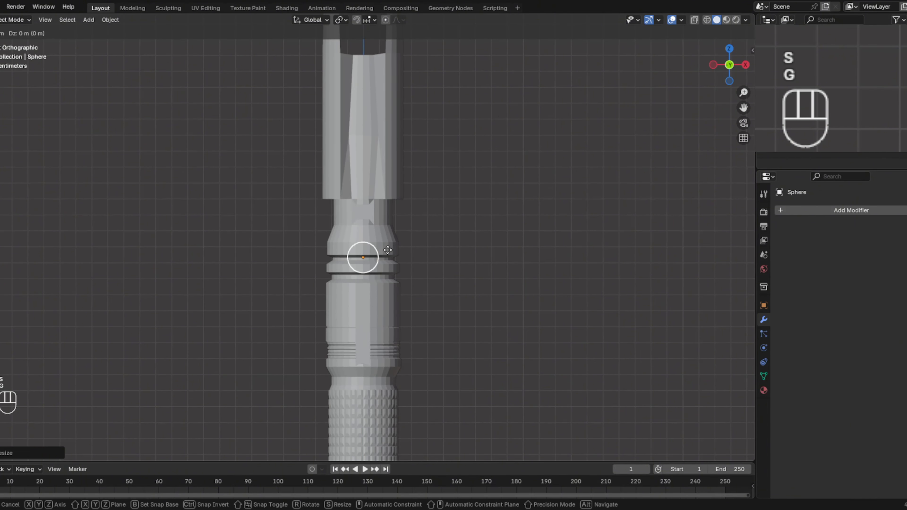
key("z")
left_click(388, 206)
key("s")
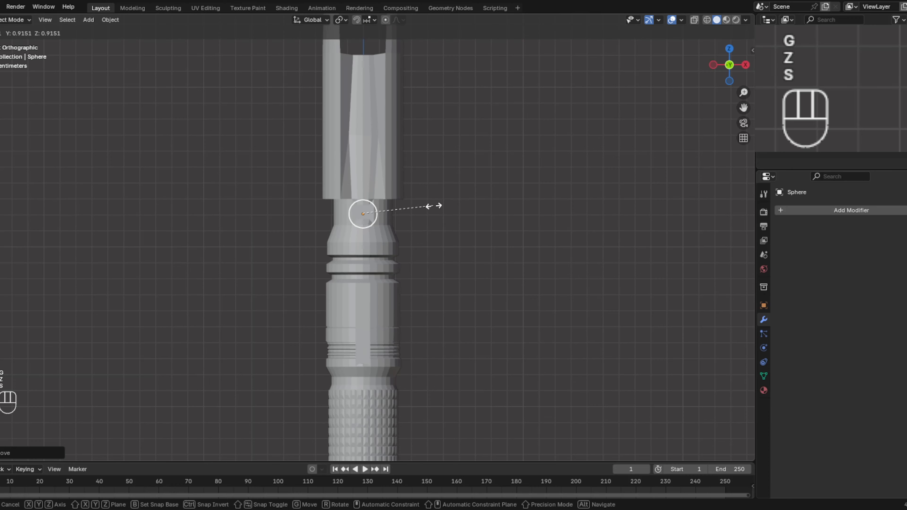
left_click(422, 206)
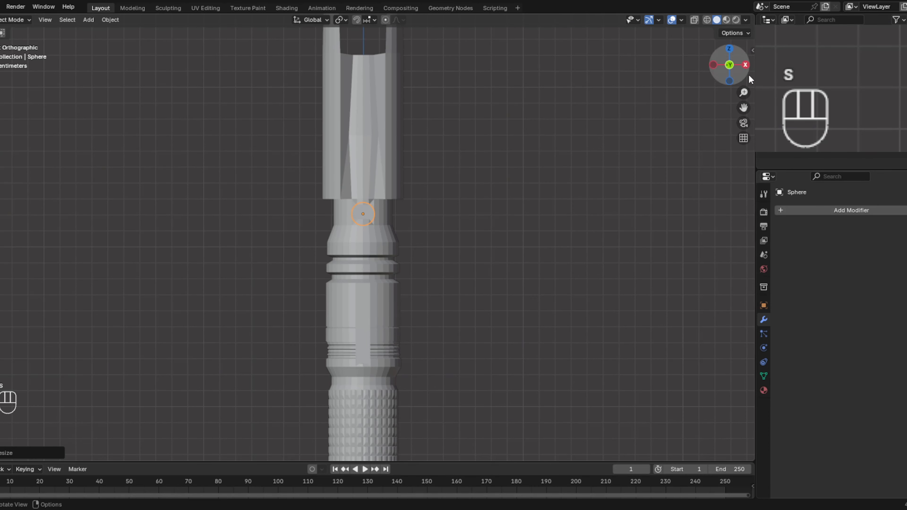
left_click(744, 65)
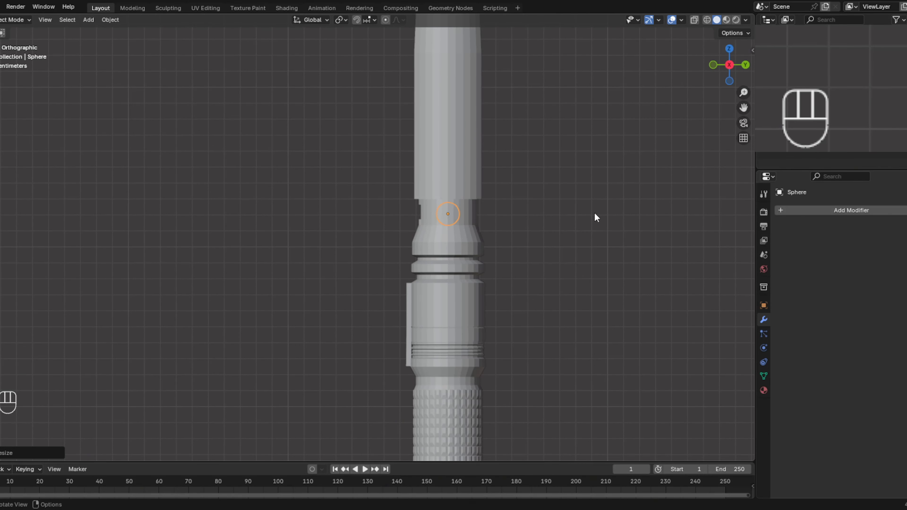
- Move the sphere about 0.16 m along negative global Y so it sits on the front surface of the neck
key("g")
key("y")
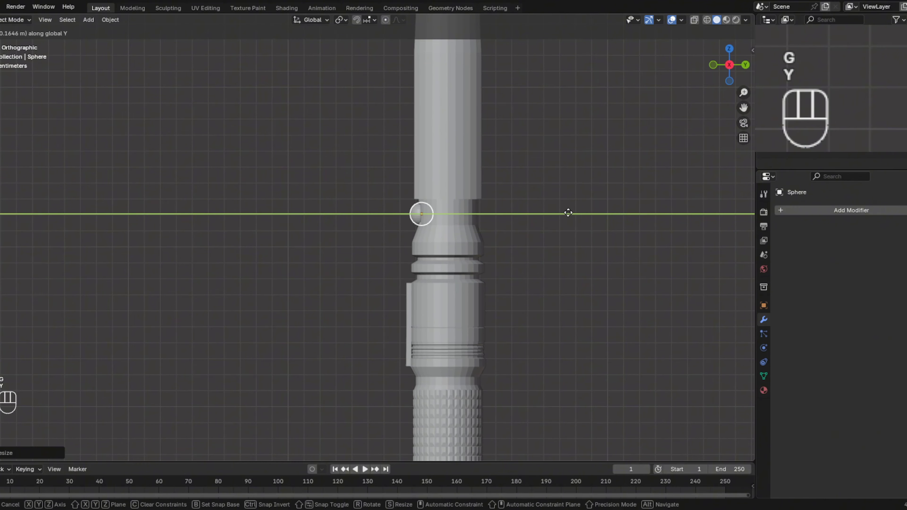
left_click(569, 213)
- Scale the sphere down slightly and raise it about 0.01 m along global Z to centre it on the neck
middle_click_drag(568, 210, 681, 225)
scroll(482, 299, "up", 4)
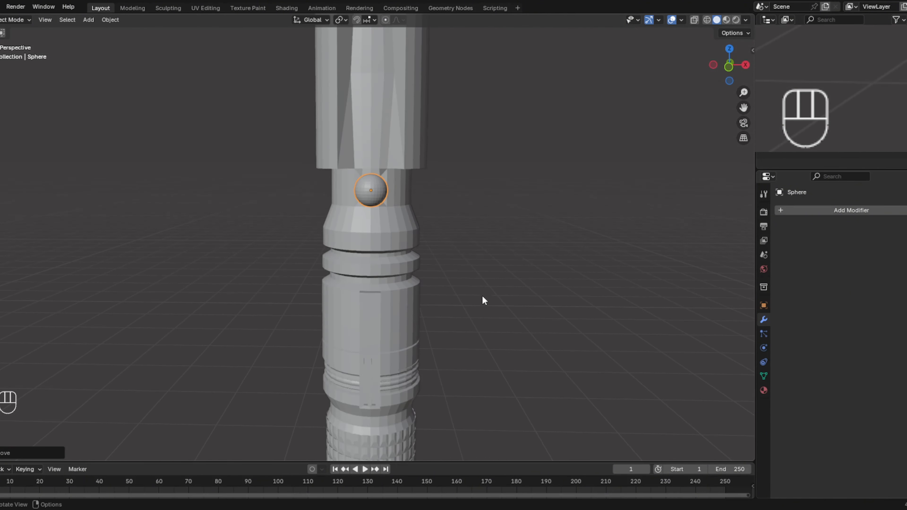
middle_click_drag(484, 285, 504, 274, "shift")
key("s")
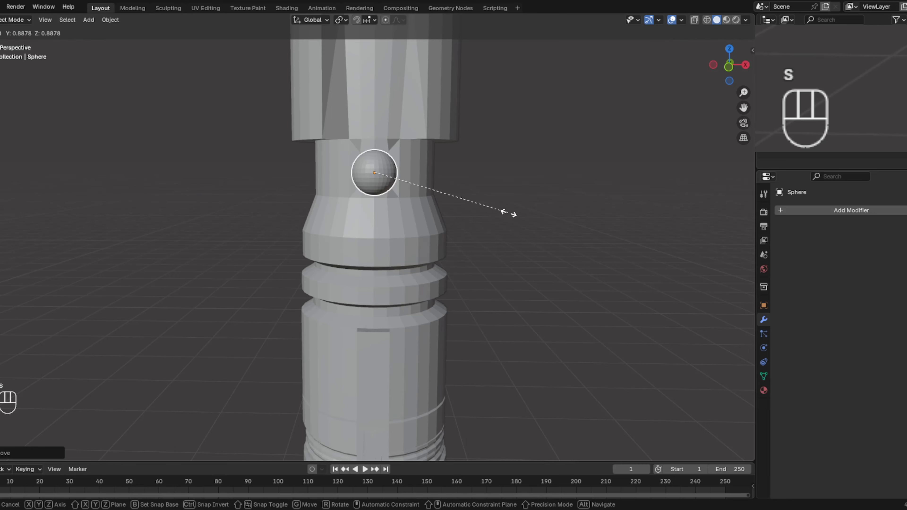
left_click(480, 200)
key("g")
key("z")
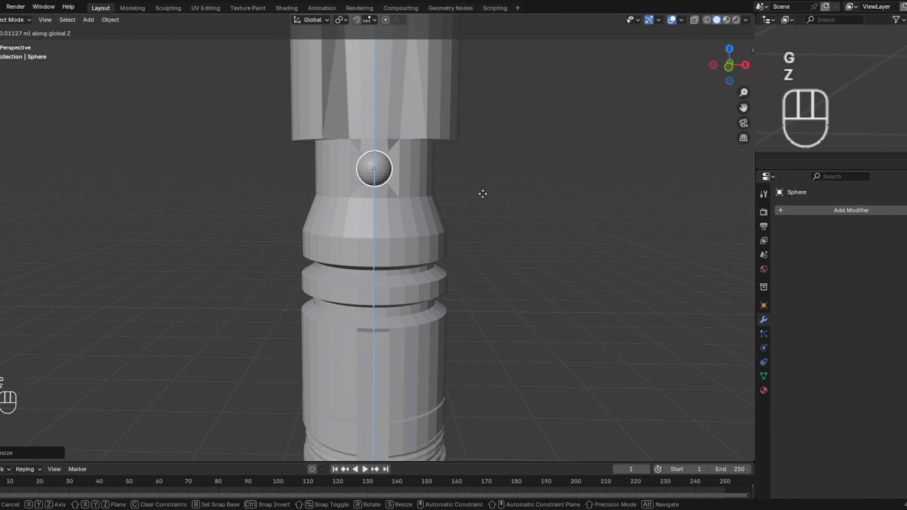
left_click(482, 194)
- Select the sphere together with the hilt, keeping the hilt as the active object, and join them into one object
middle_click_drag(606, 104, 516, 147)
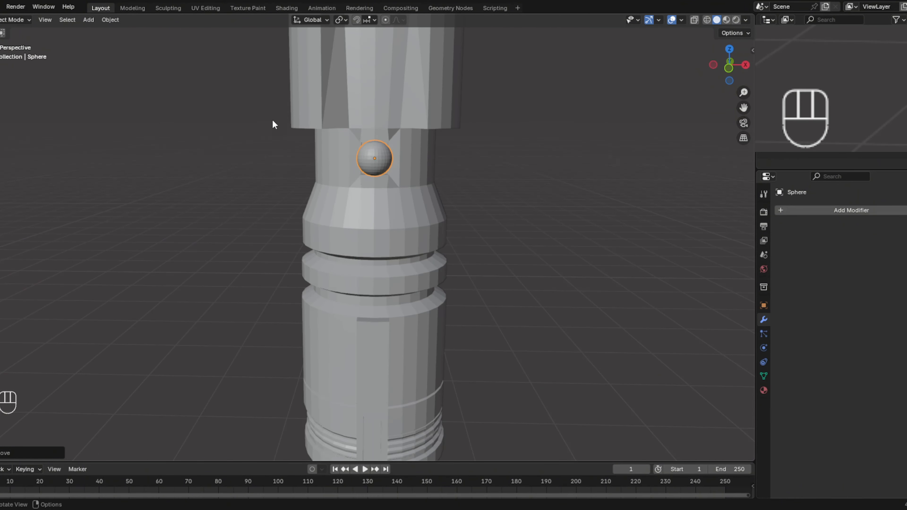
left_click(19, 19)
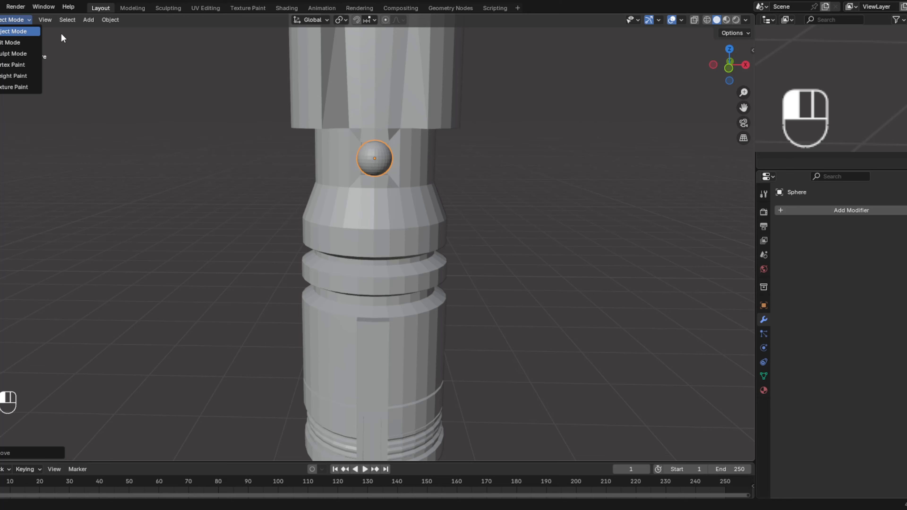
left_click(357, 153)
left_click(325, 169, "shift")
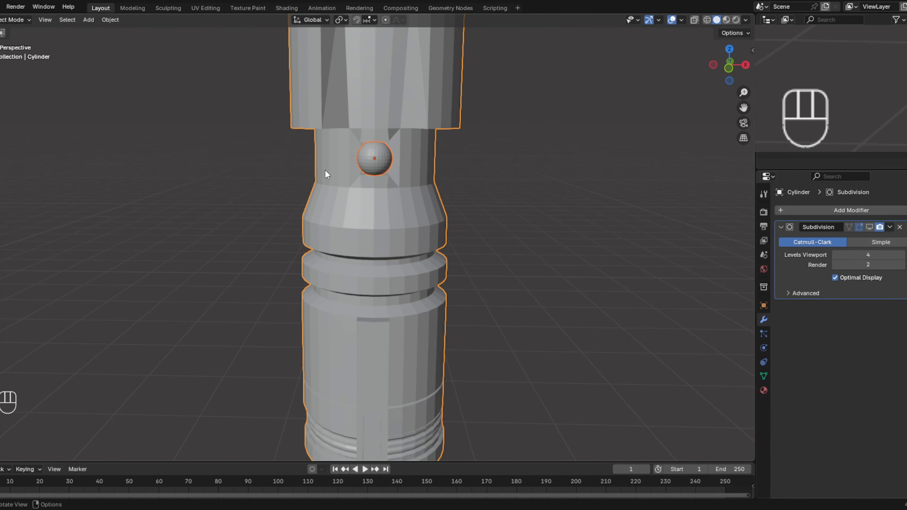
left_click(366, 163)
left_click(340, 161, "shift")
key("ctrl+j")
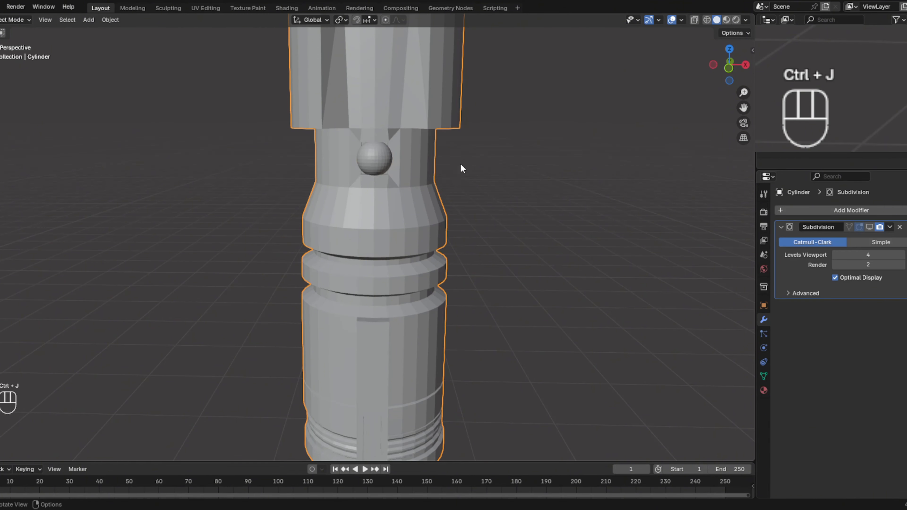